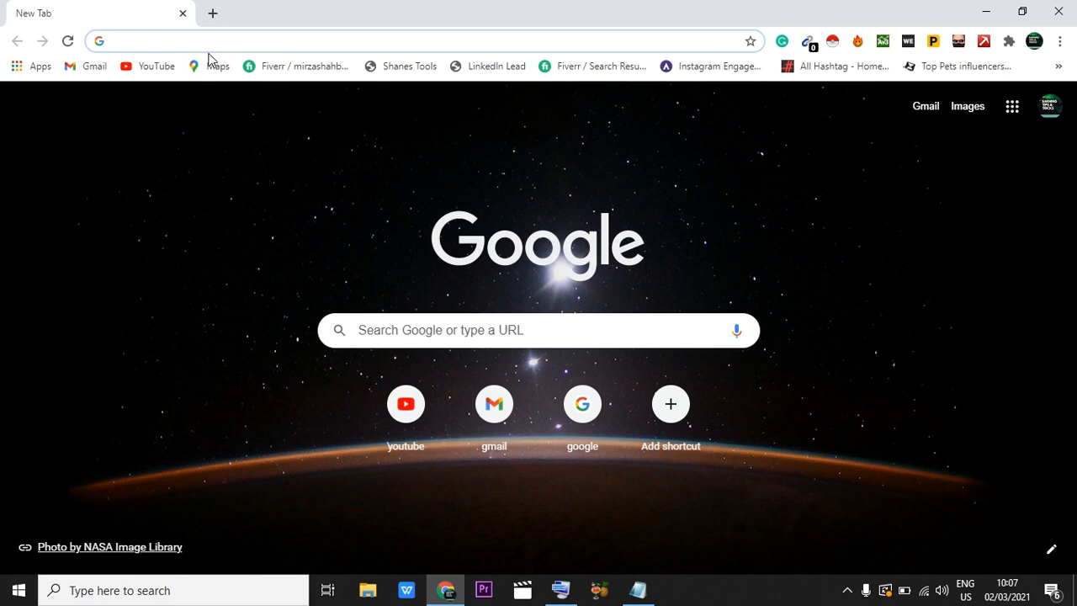
Step: Open fiverr.com and sign in to the seller account with the saved credentials
text(fiverr)
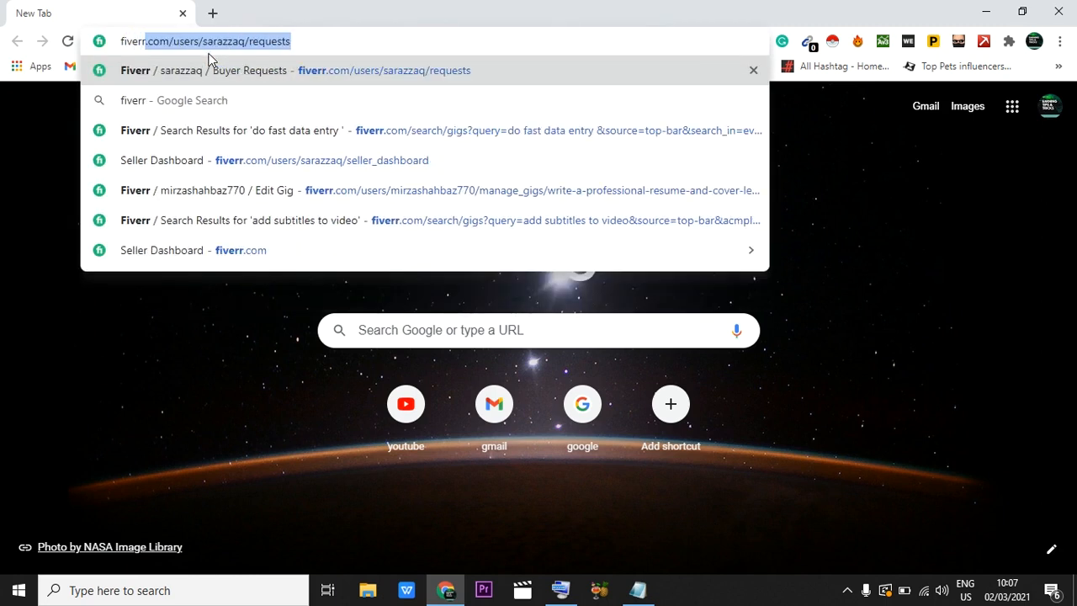
text(.com)
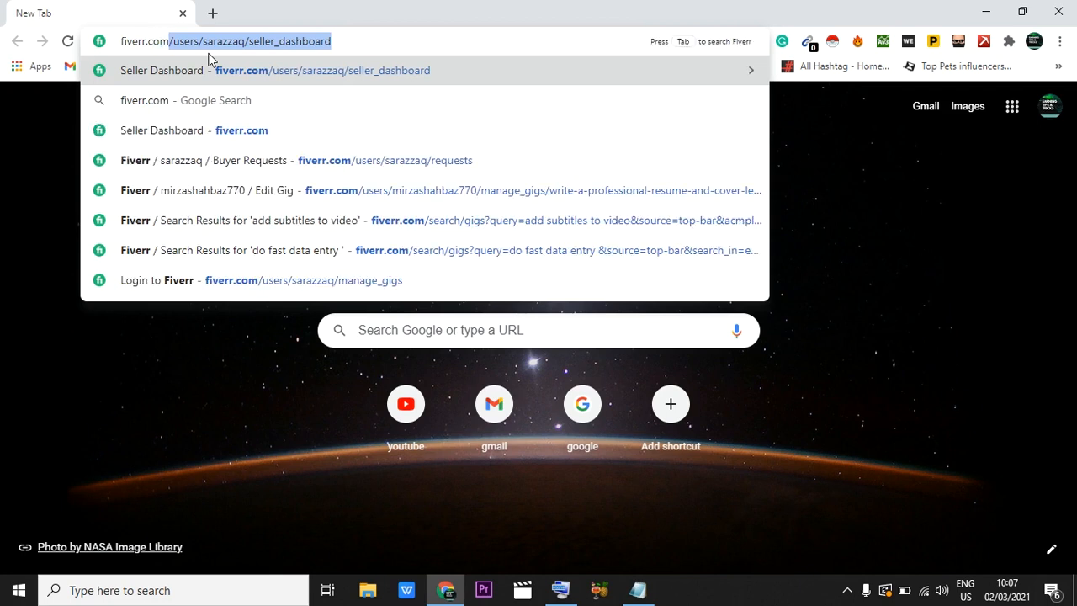
key(Return)
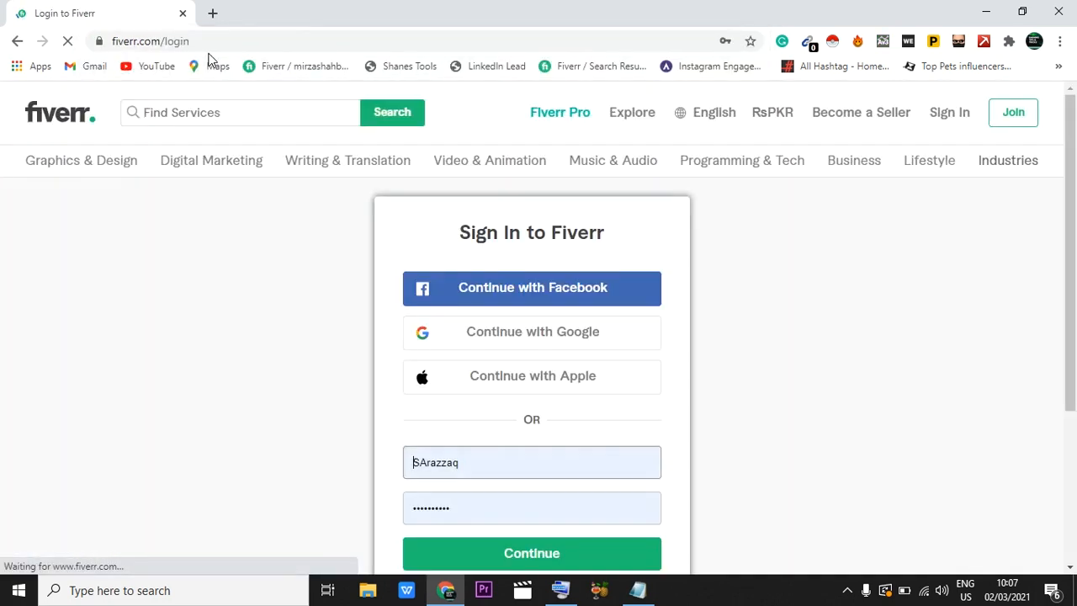
click(758, 249)
scroll(495, 493, down, 2)
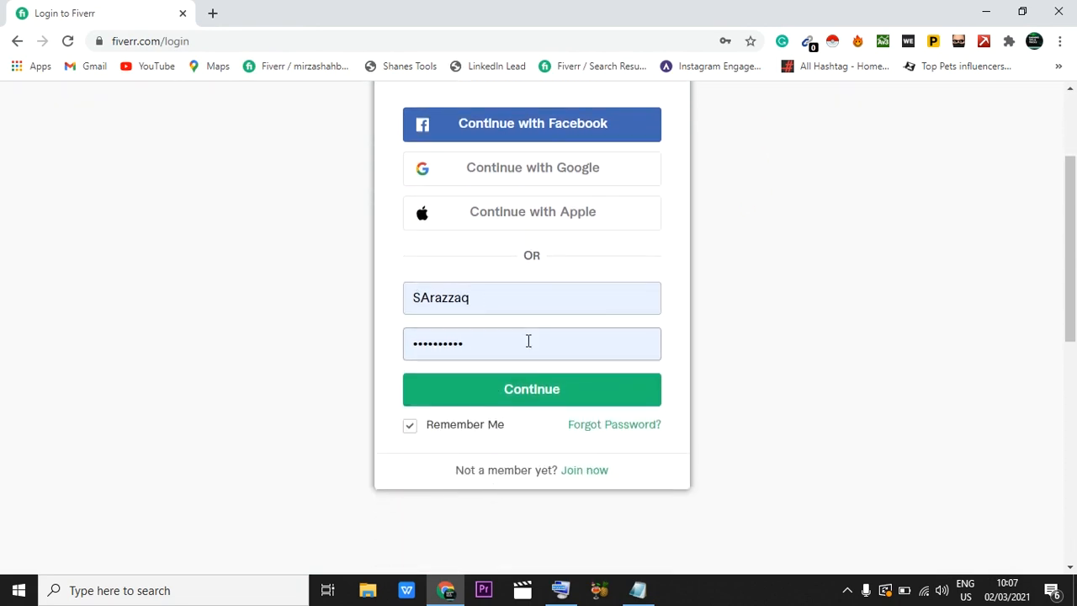
click(532, 393)
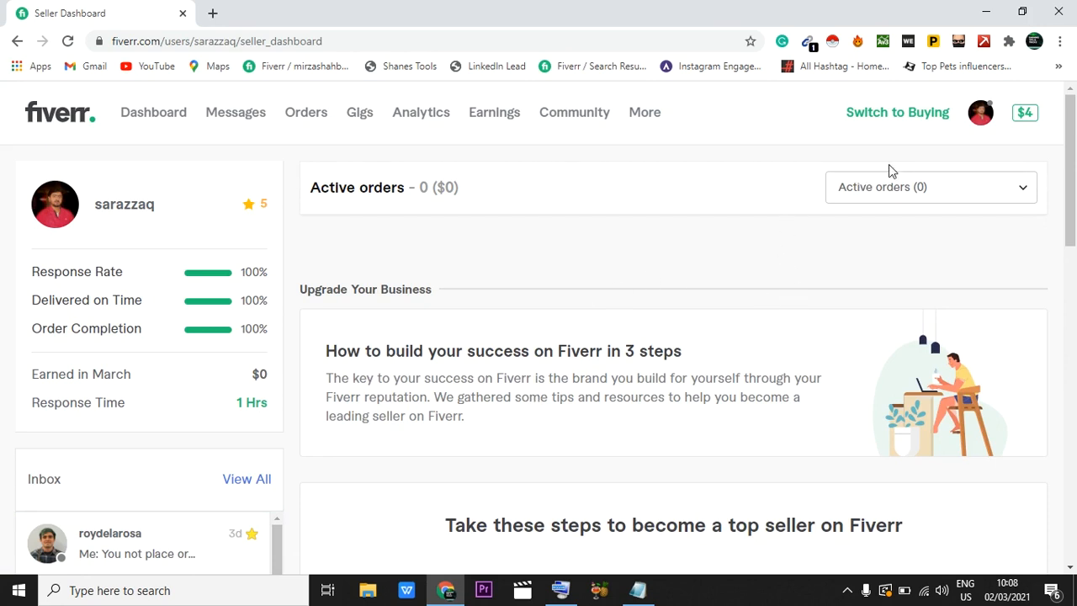
Step: Switch the account to buying mode to view the marketplace home page, and return to selling mode
click(918, 120)
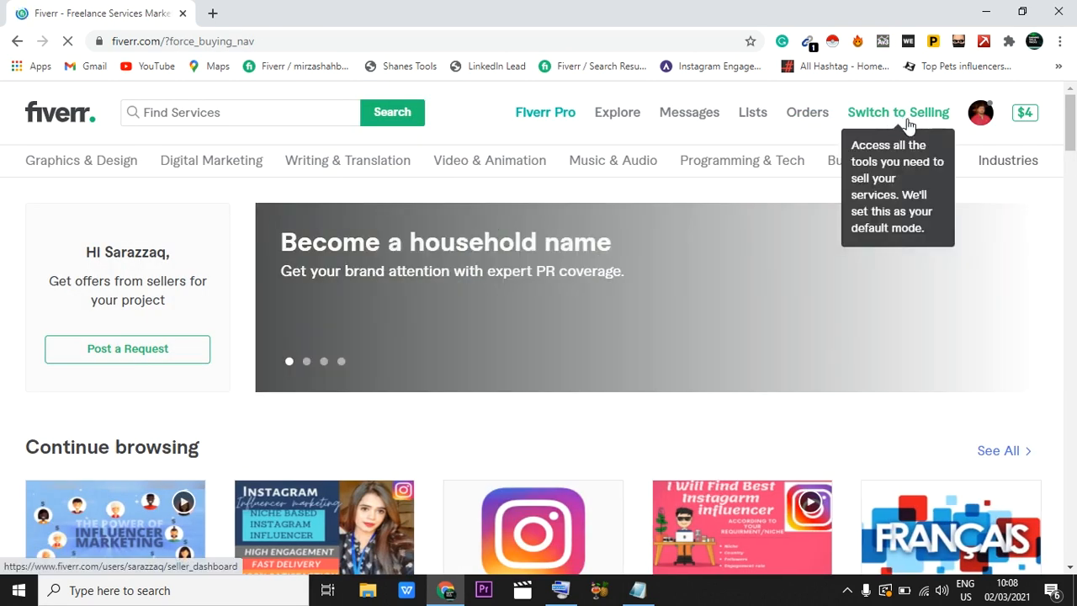
click(916, 124)
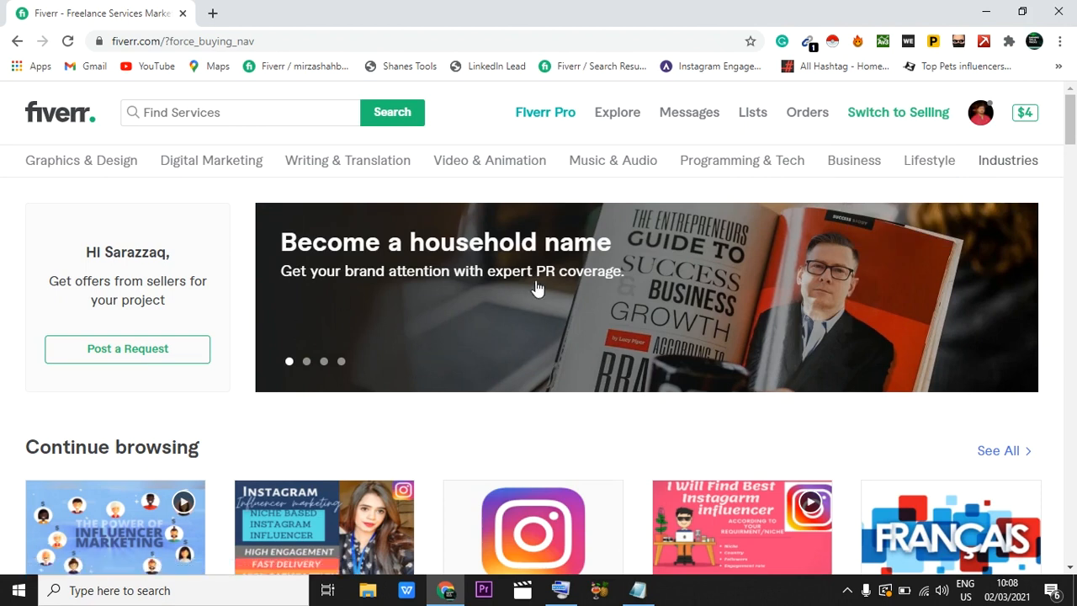
click(875, 117)
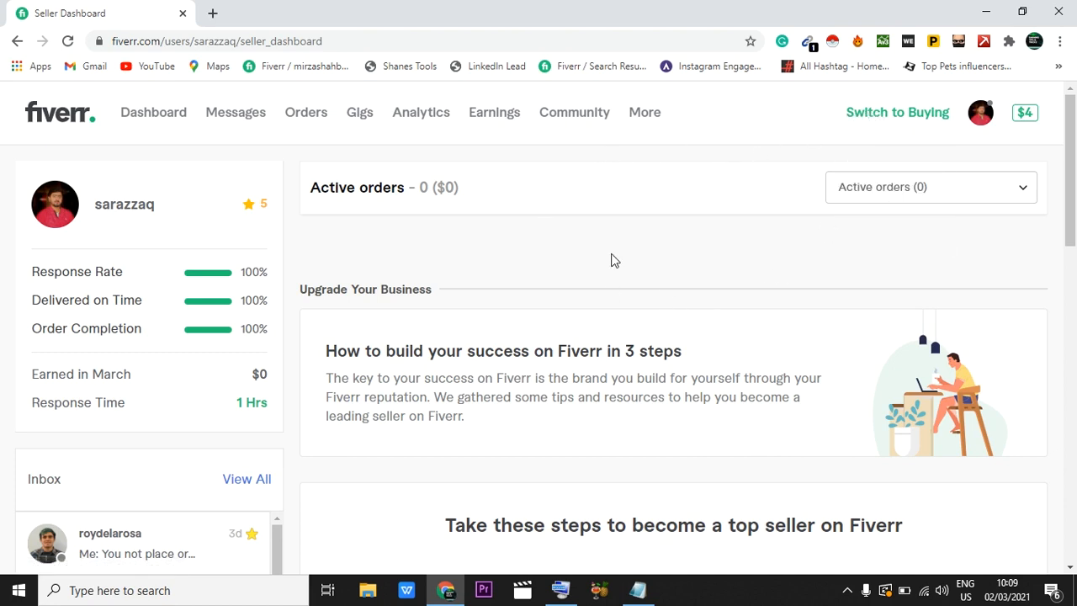
Step: Open the Buyer Requests page and check the list of active requests
click(645, 115)
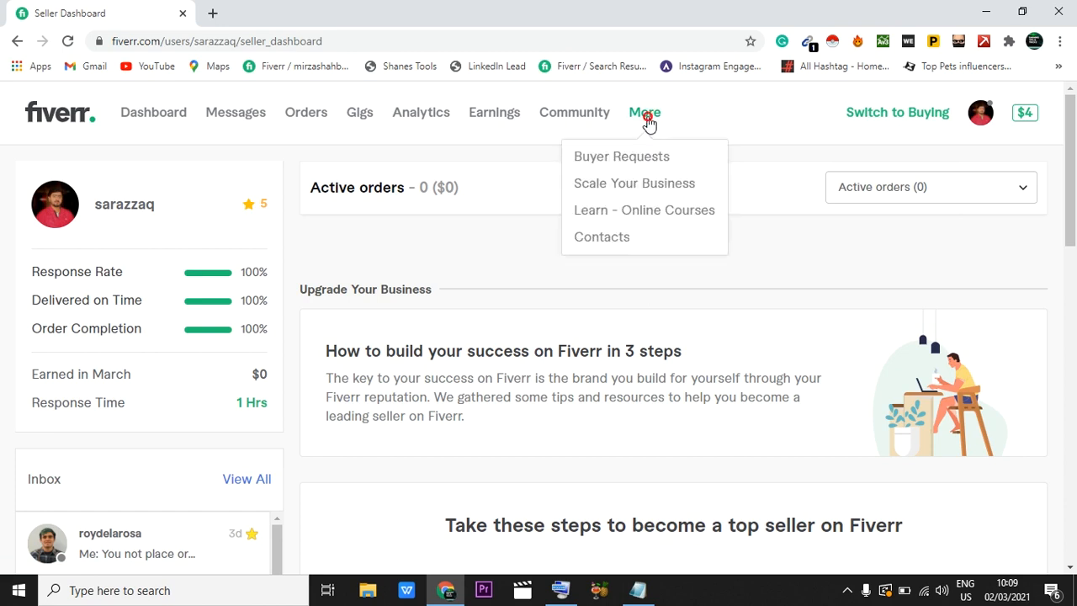
click(633, 159)
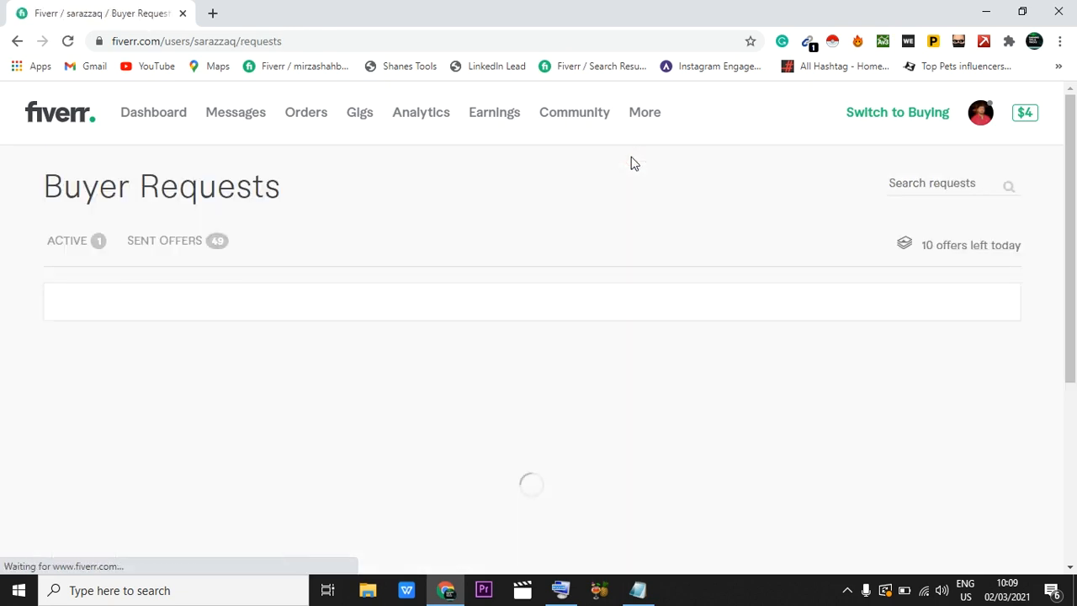
scroll(631, 160, down, 2)
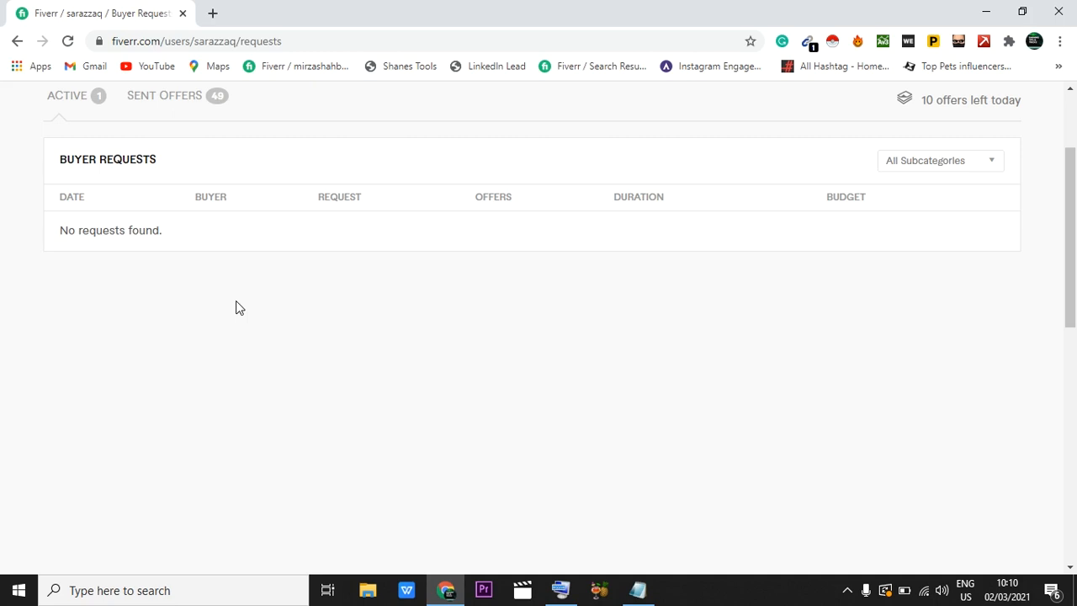
scroll(240, 305, up, 1)
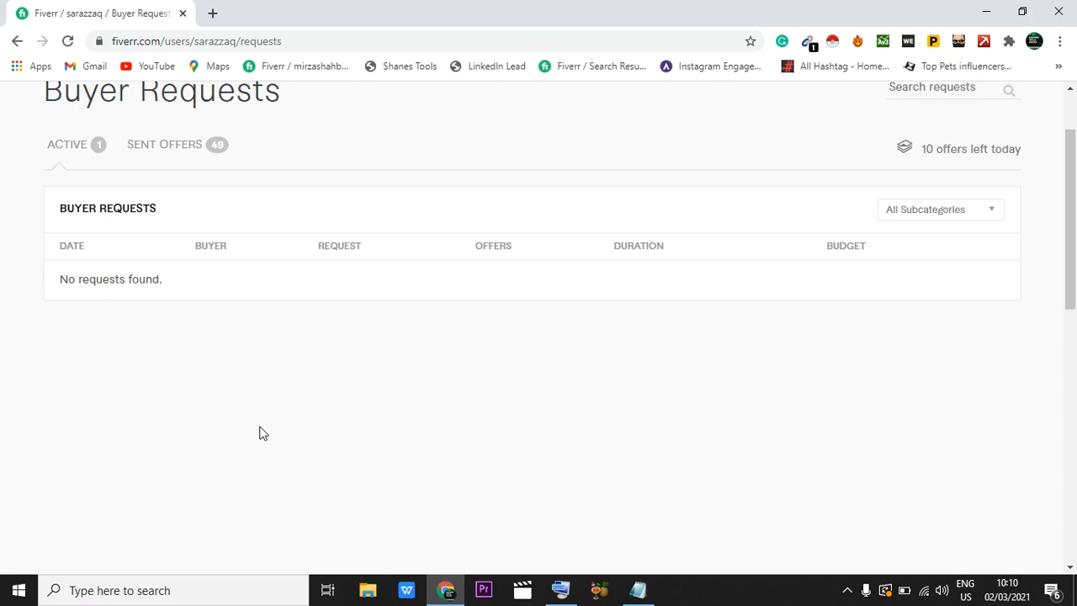
scroll(219, 392, up, 1)
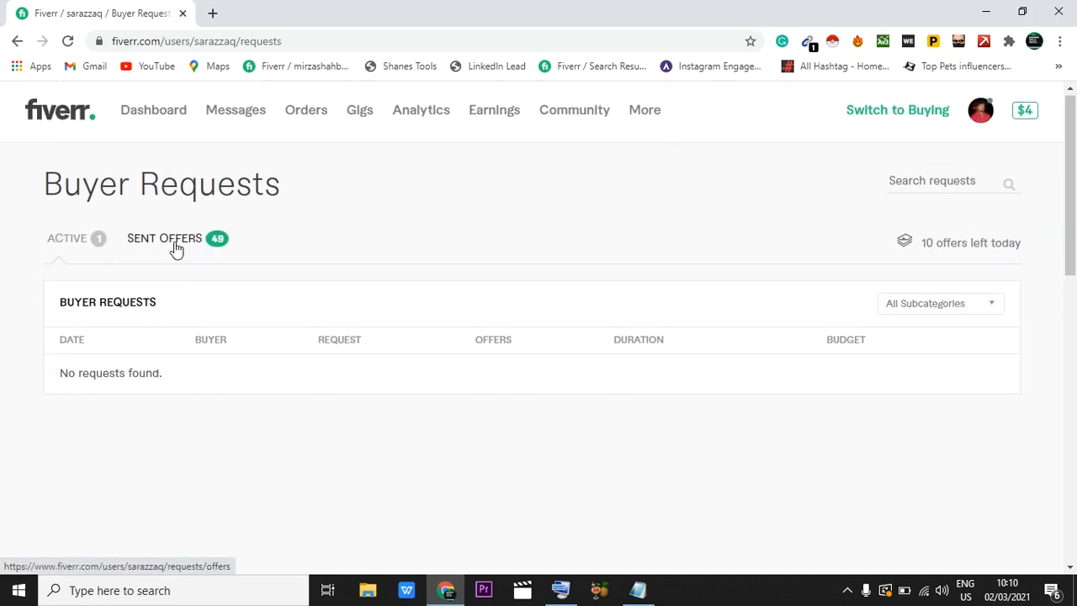
click(66, 243)
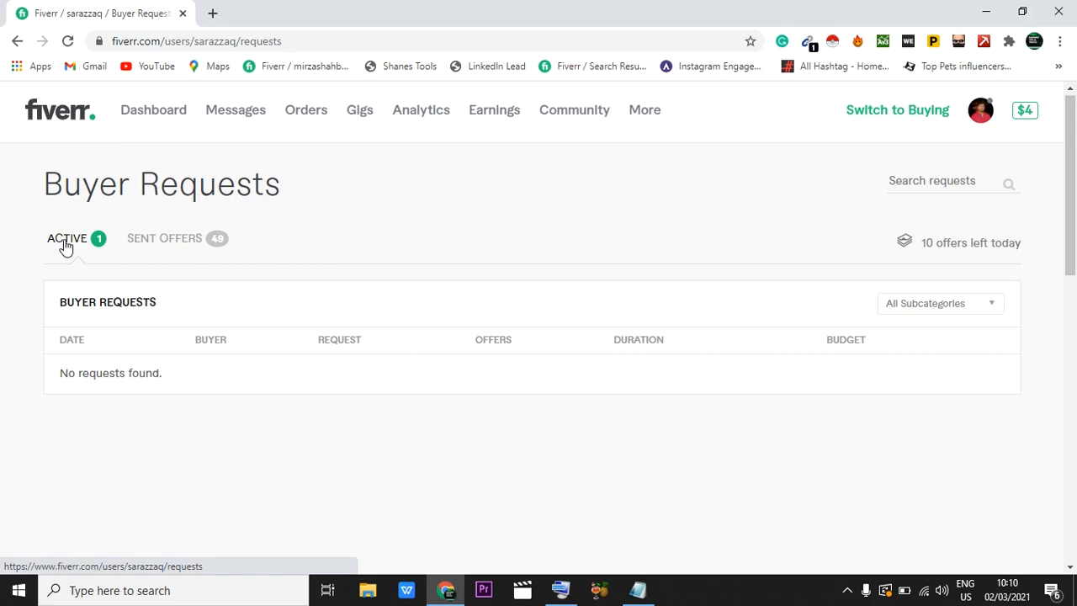
Step: Review the sent offers submitted for buyer requests and return to the active requests list
click(150, 241)
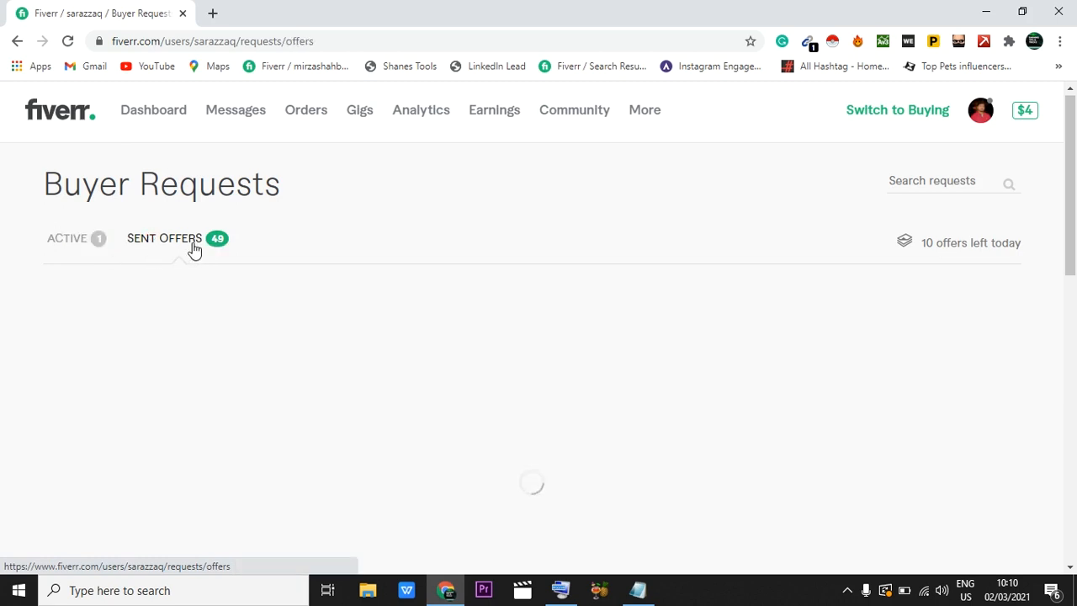
scroll(267, 257, down, 2)
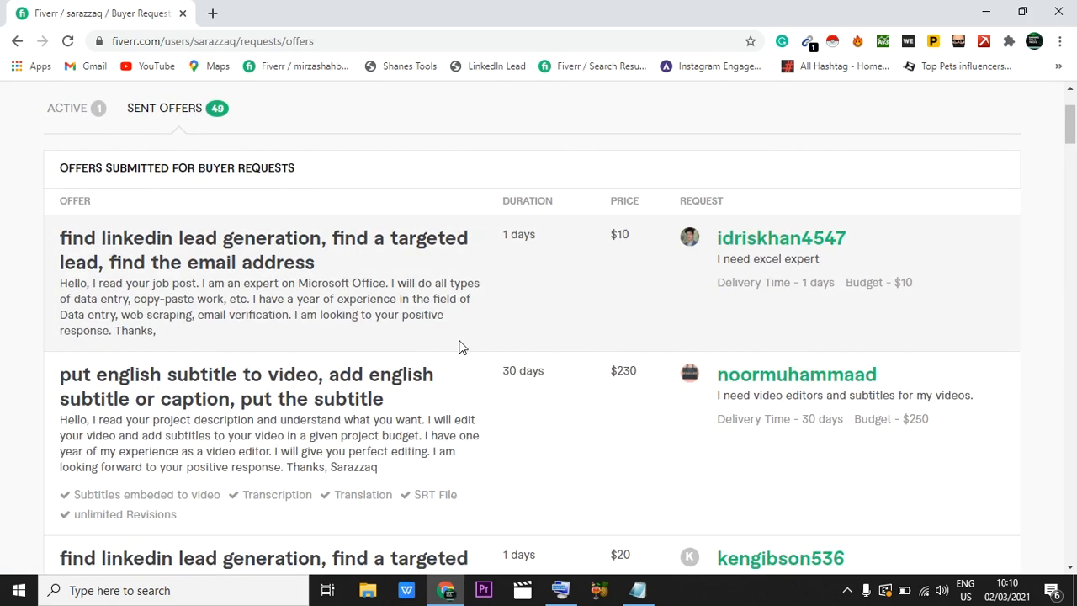
scroll(461, 345, down, 1)
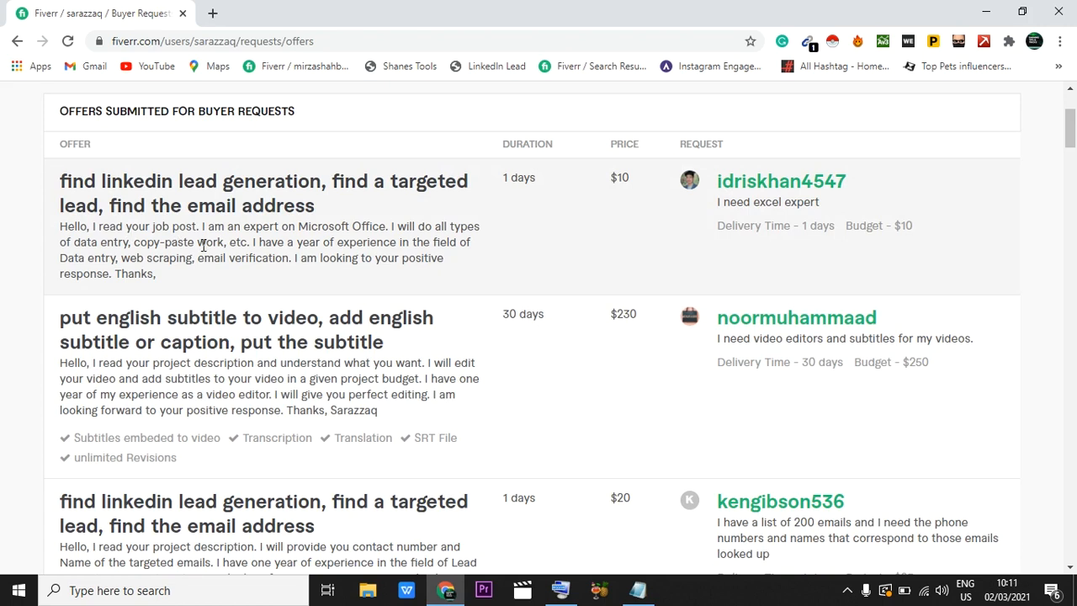
scroll(389, 226, down, 2)
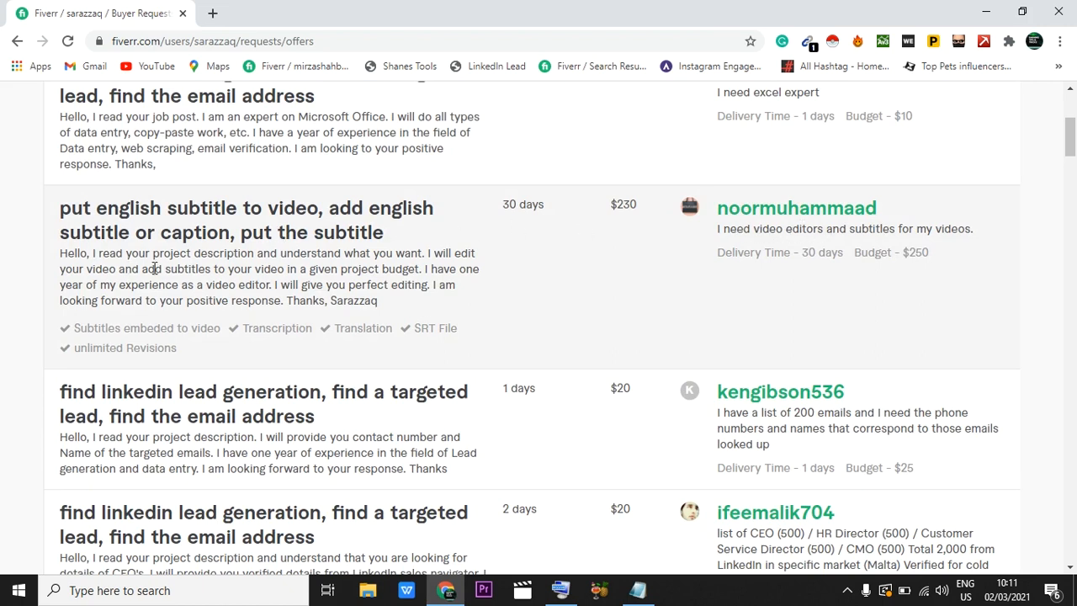
scroll(154, 268, down, 7)
scroll(468, 375, down, 3)
scroll(468, 380, up, 15)
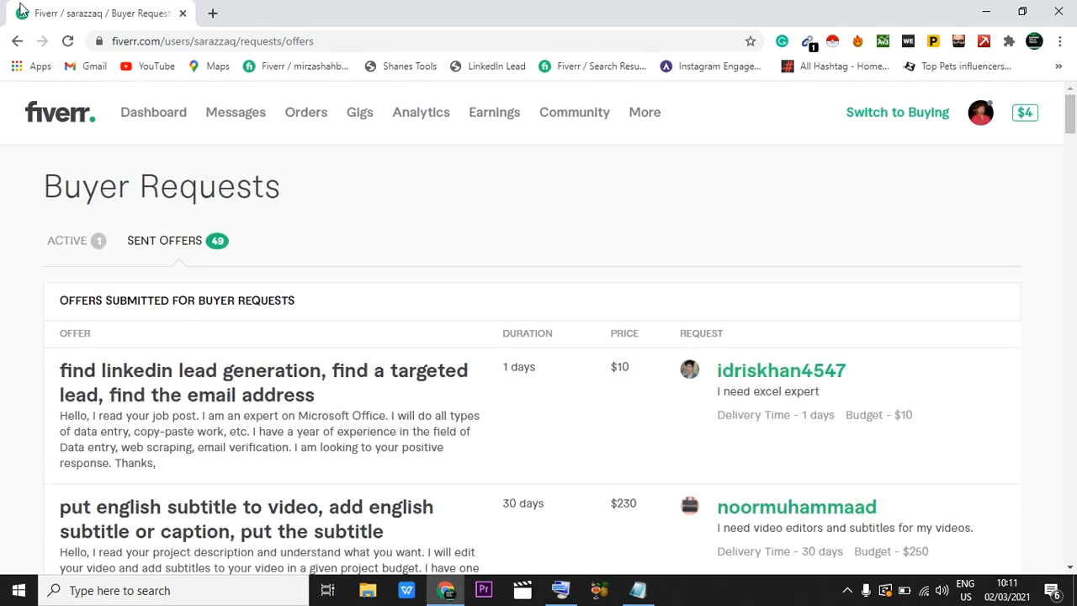
click(85, 238)
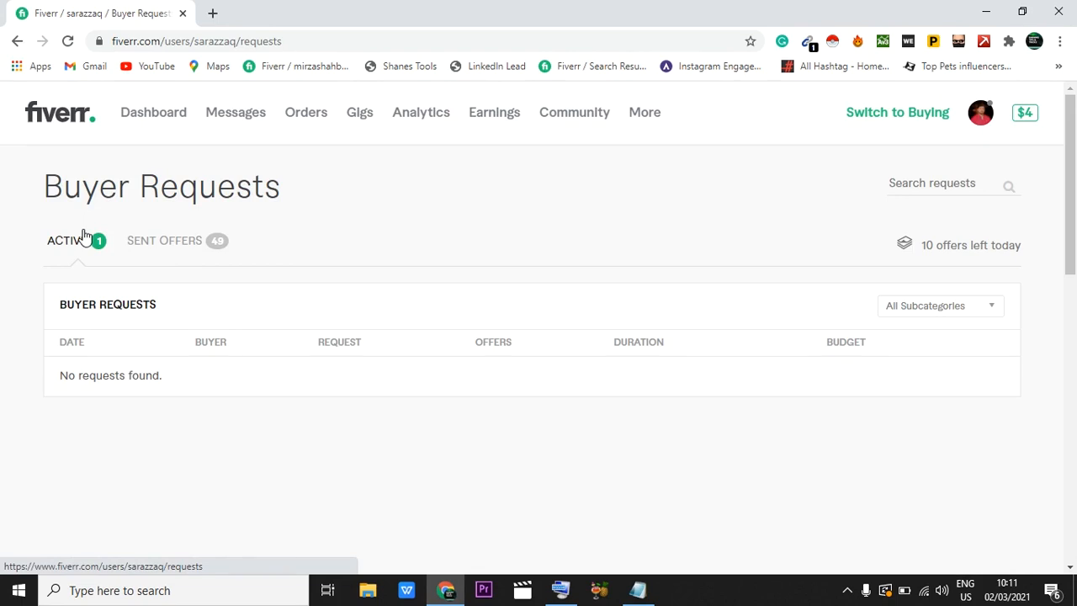
Step: Open the Gigs page and examine the active gigs with their impressions, clicks, orders and cancellations
click(360, 114)
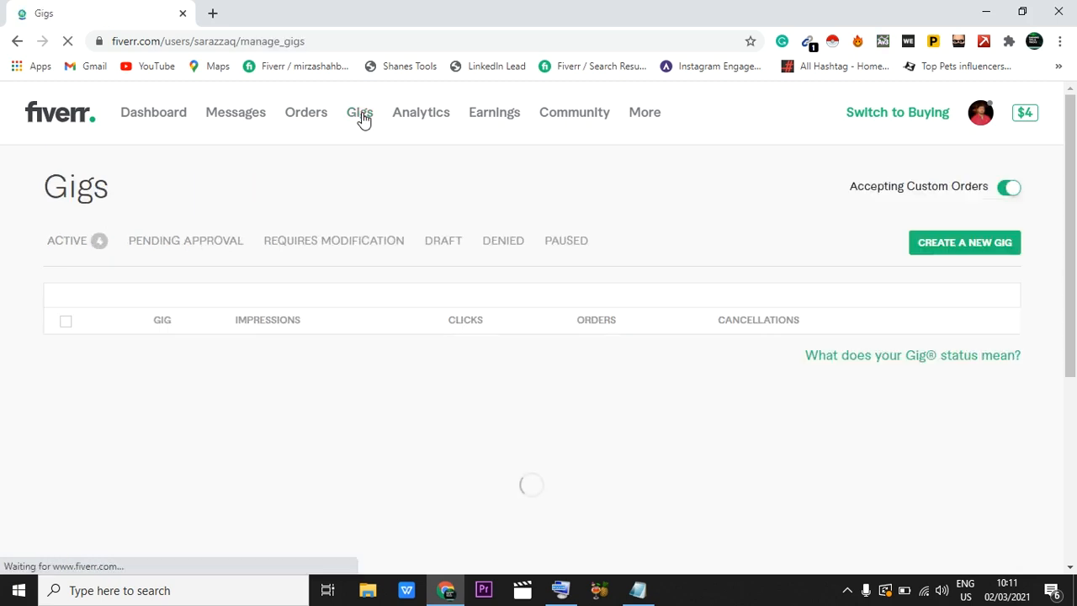
scroll(620, 387, down, 2)
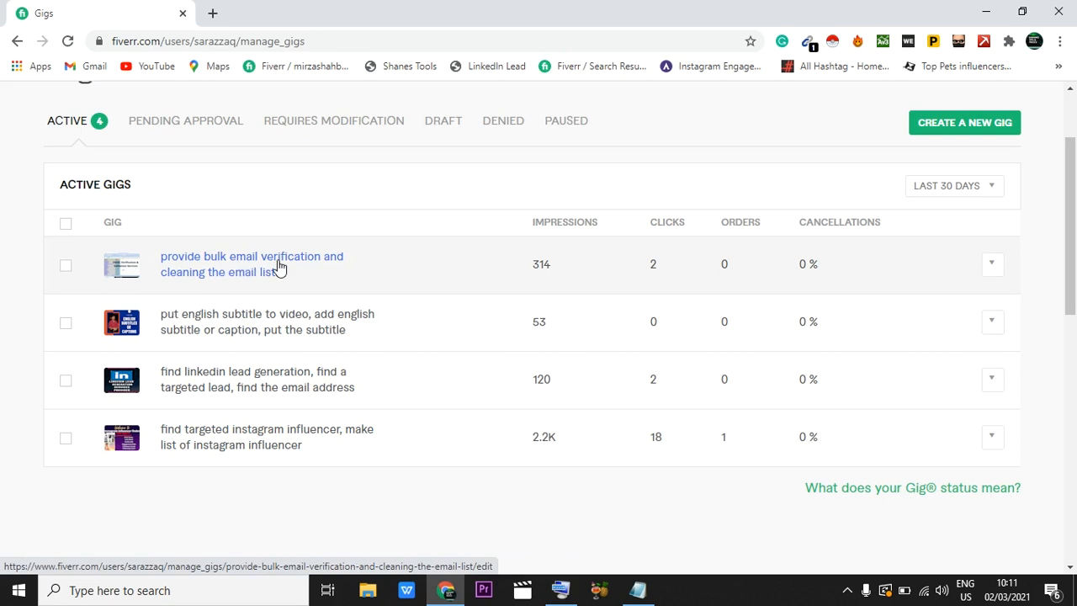
scroll(278, 266, up, 1)
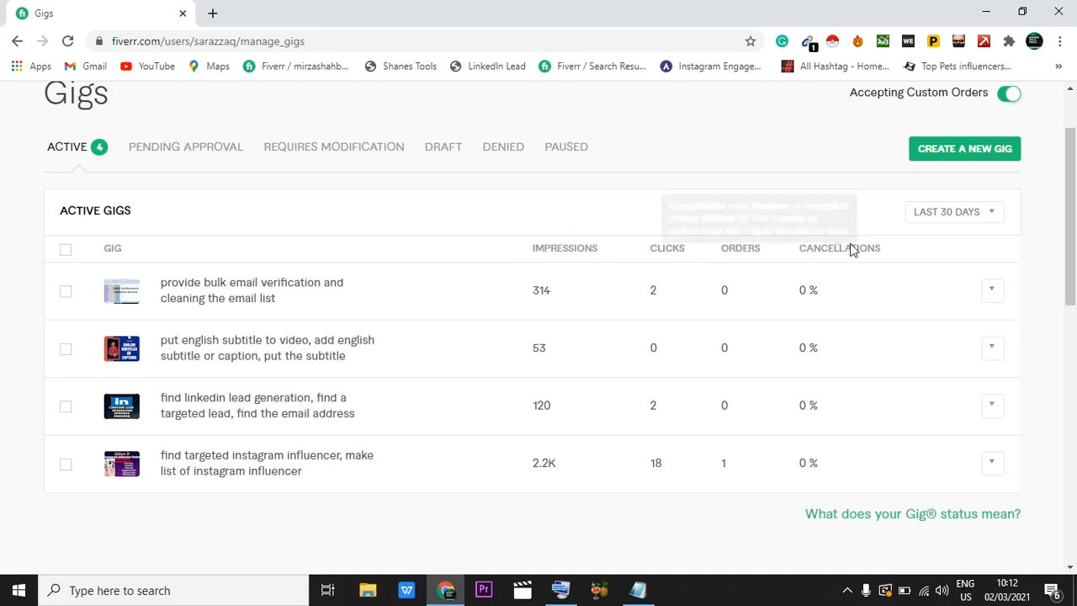
mouse_move(867, 249)
mouse_move(594, 244)
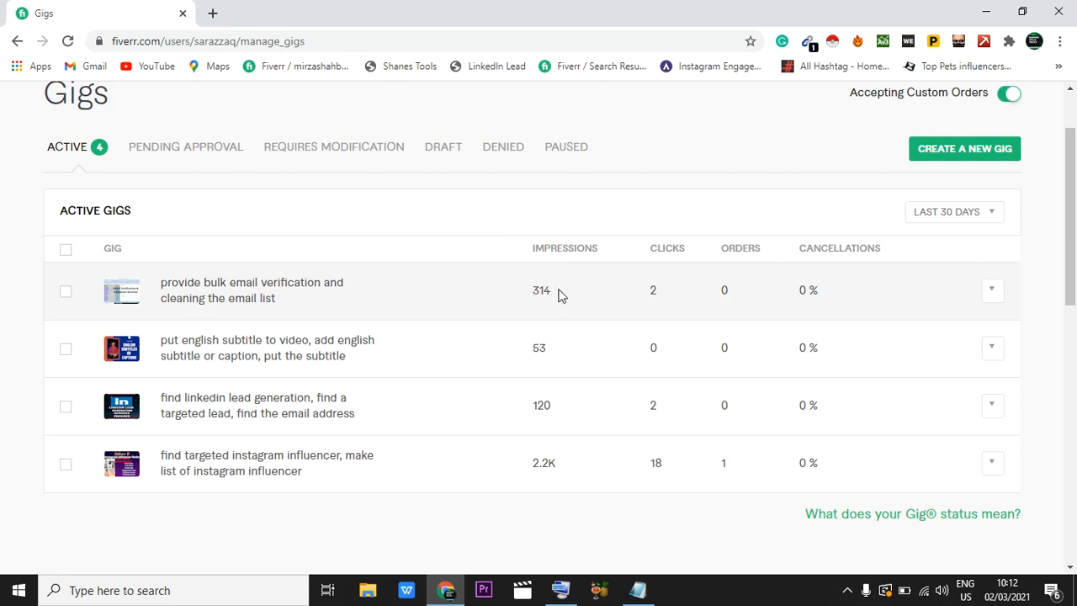
Step: Open Fiverr in a new browser tab and switch the account to buying mode there
click(213, 13)
text(fiver)
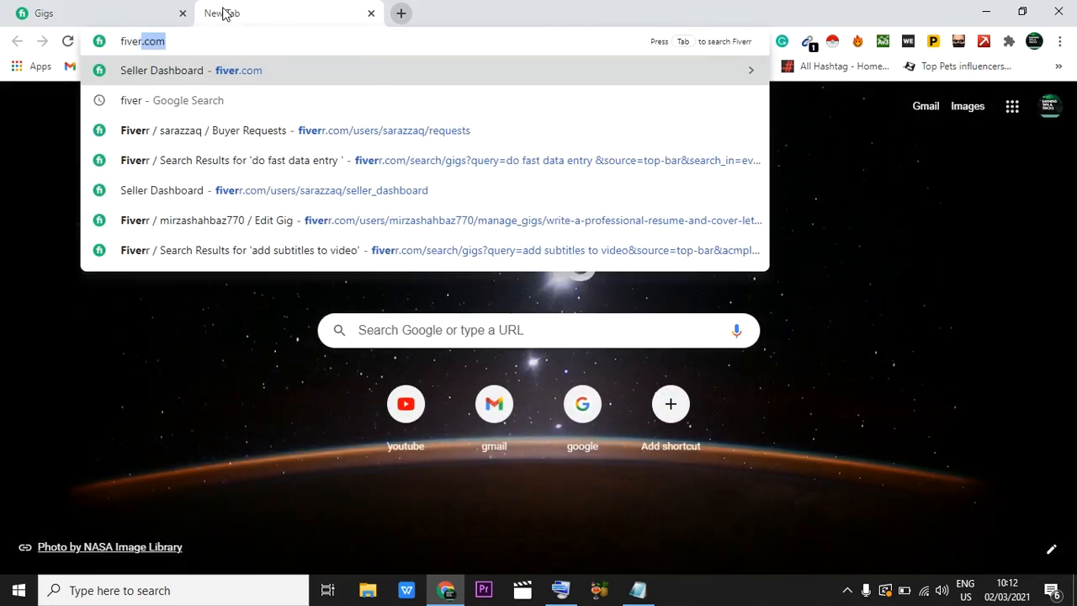
key(Return)
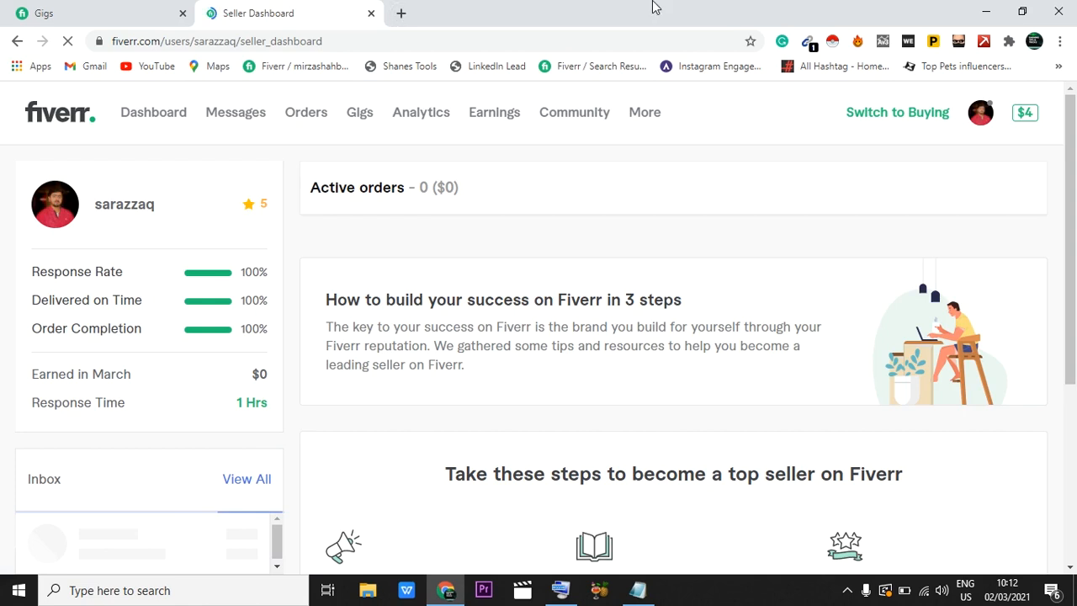
click(903, 118)
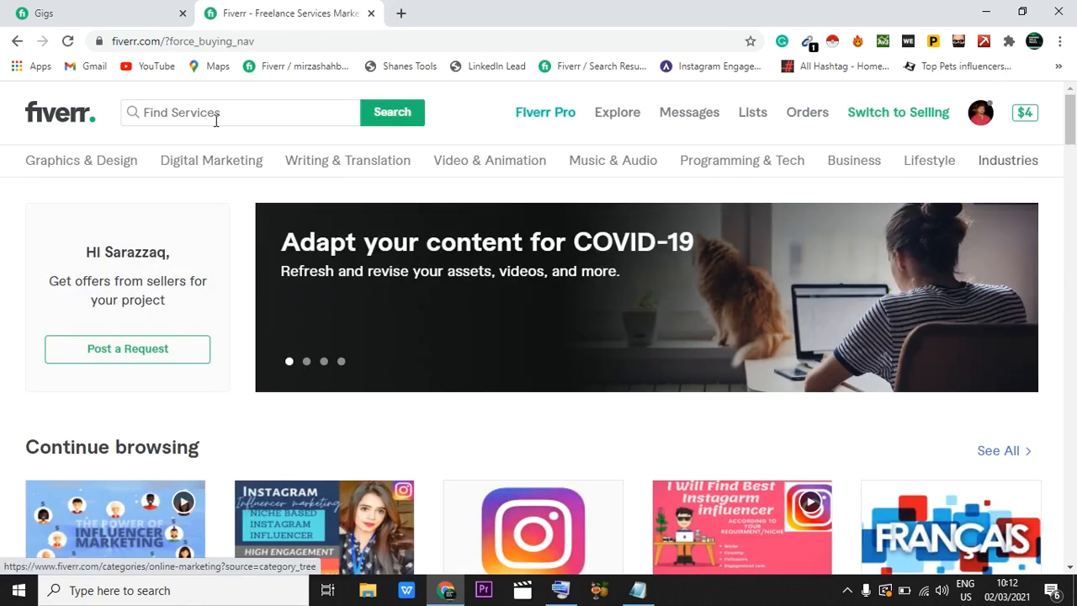
Step: Search the Fiverr services for "data entry" and browse the resulting gigs
click(187, 112)
text(d)
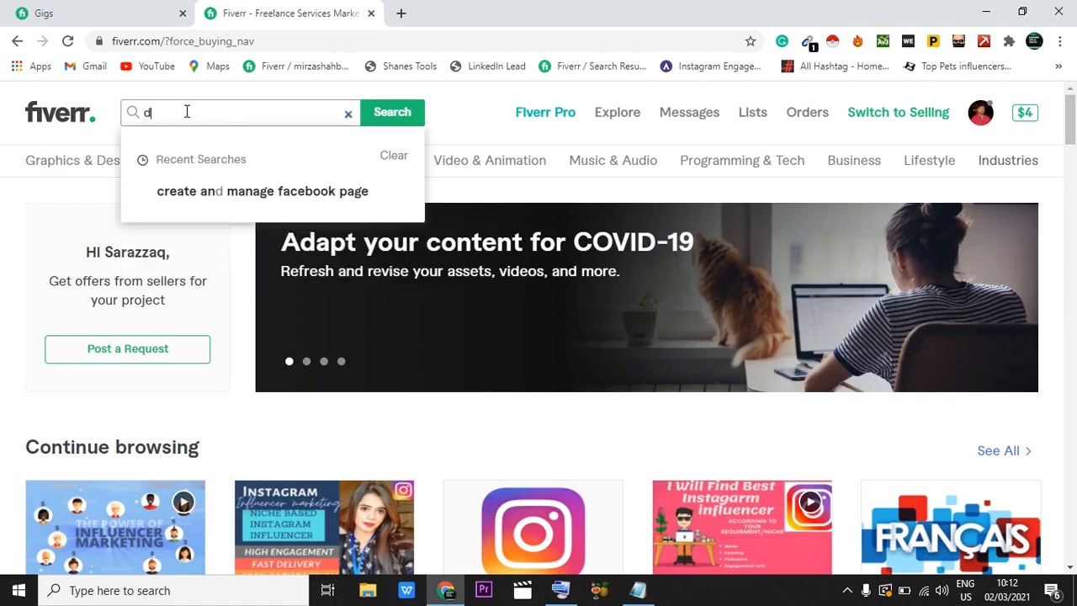
text(ata e)
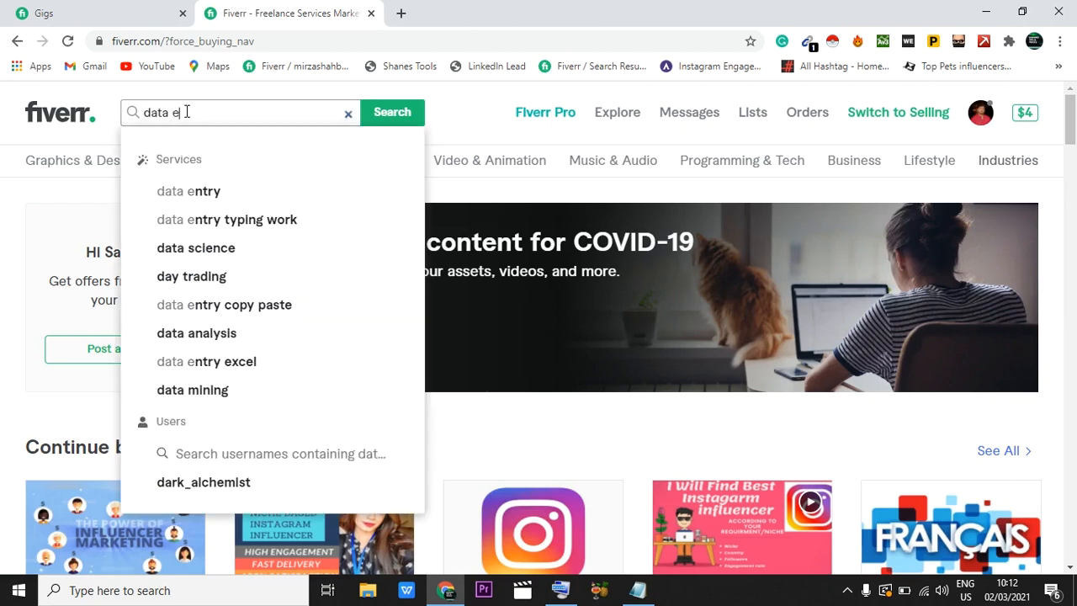
text(ntry)
key(Return)
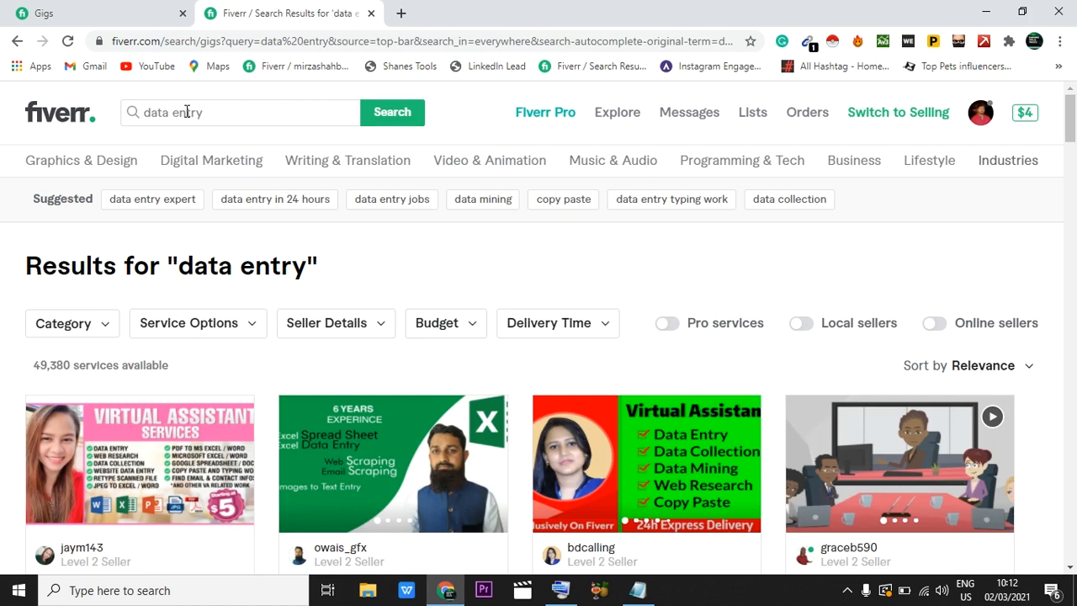
scroll(189, 460, down, 1)
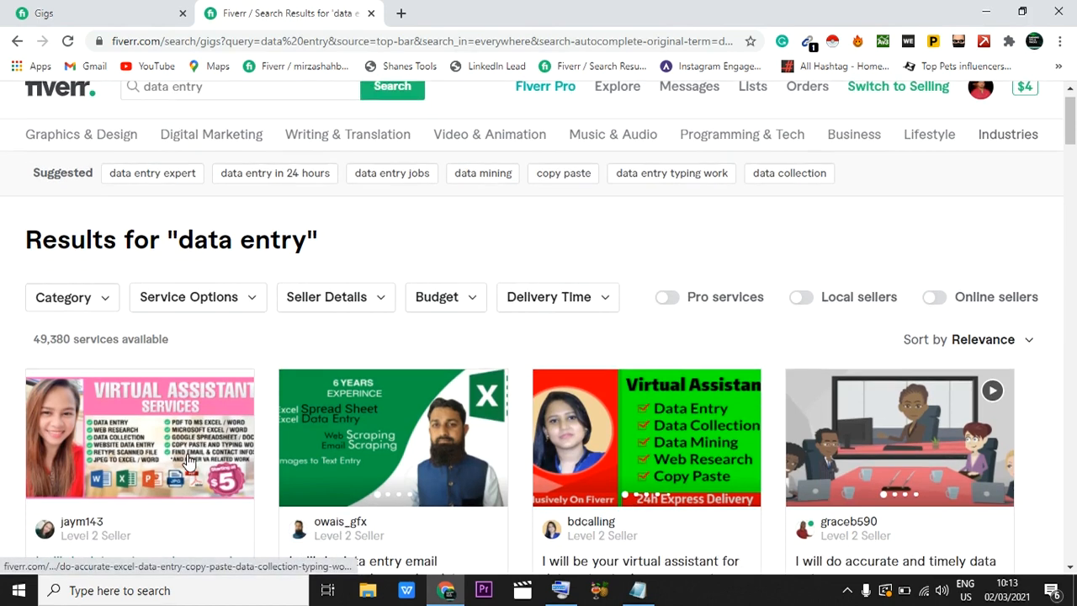
scroll(189, 461, up, 1)
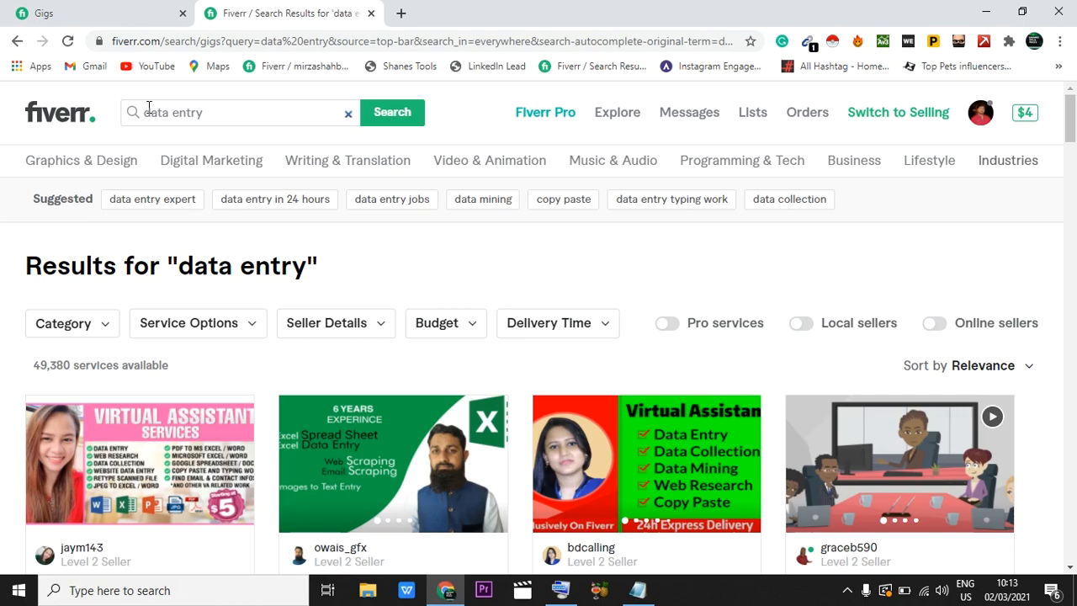
scroll(235, 408, down, 3)
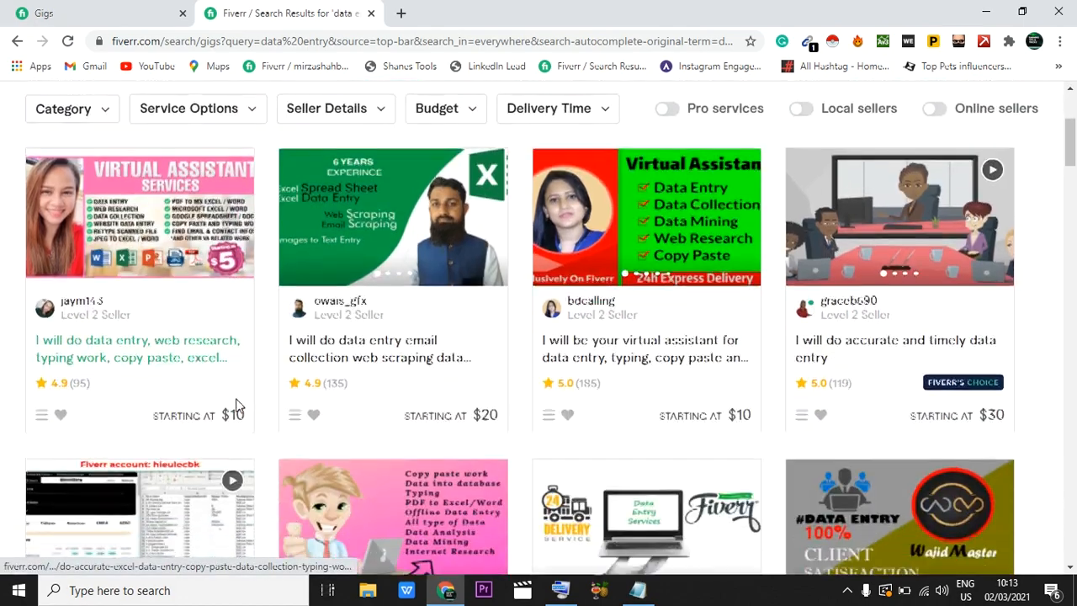
scroll(236, 406, down, 15)
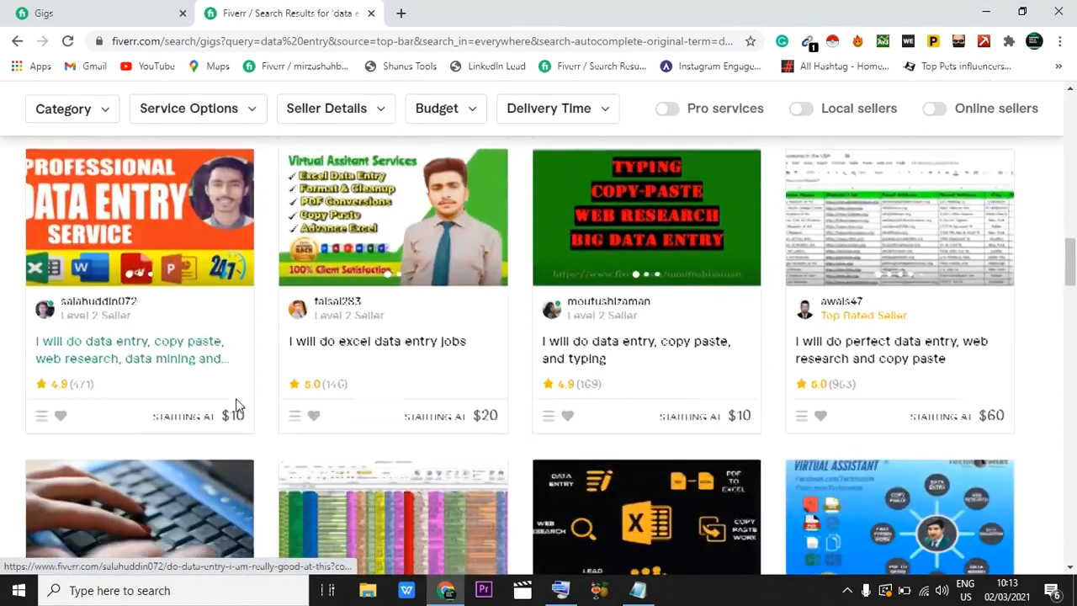
scroll(236, 407, down, 15)
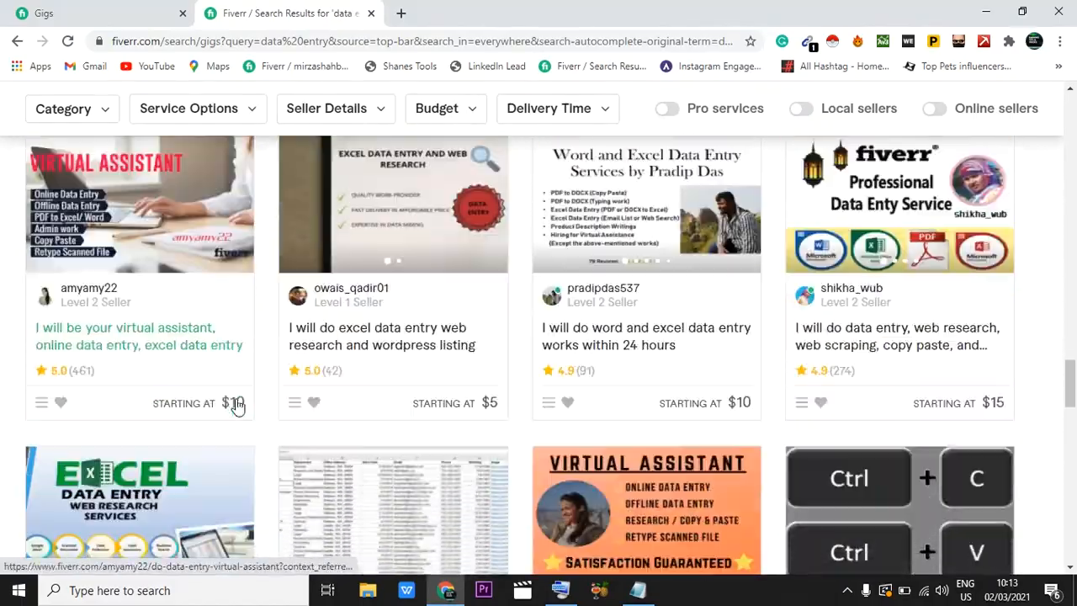
Step: Examine more of the "data entry" search results and compare them with the account's own active gigs
scroll(236, 406, down, 8)
scroll(236, 406, down, 2)
scroll(236, 407, up, 12)
scroll(237, 406, up, 4)
scroll(329, 446, down, 2)
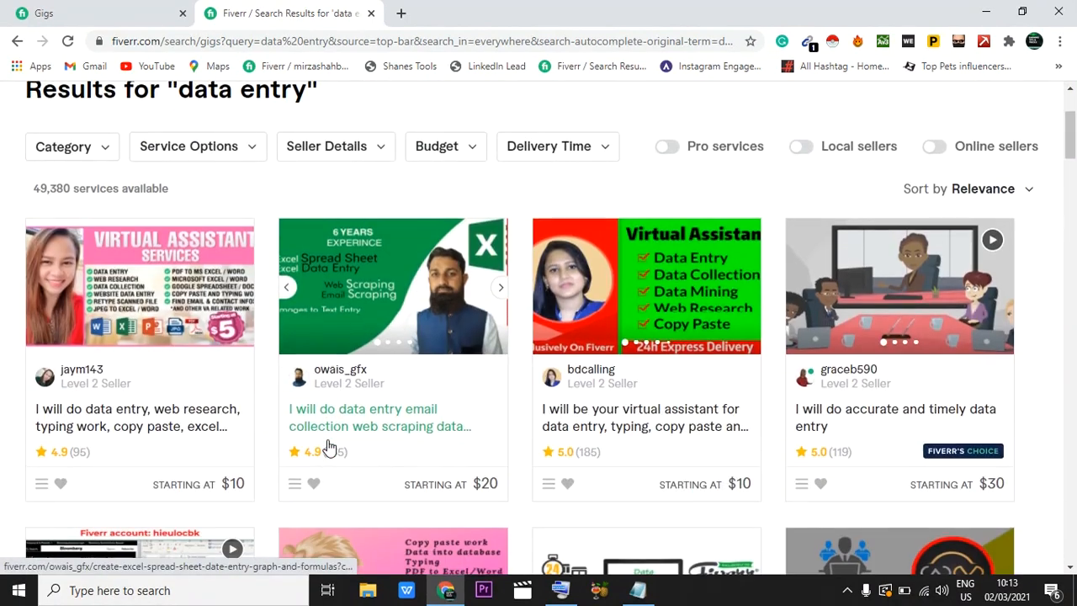
click(103, 10)
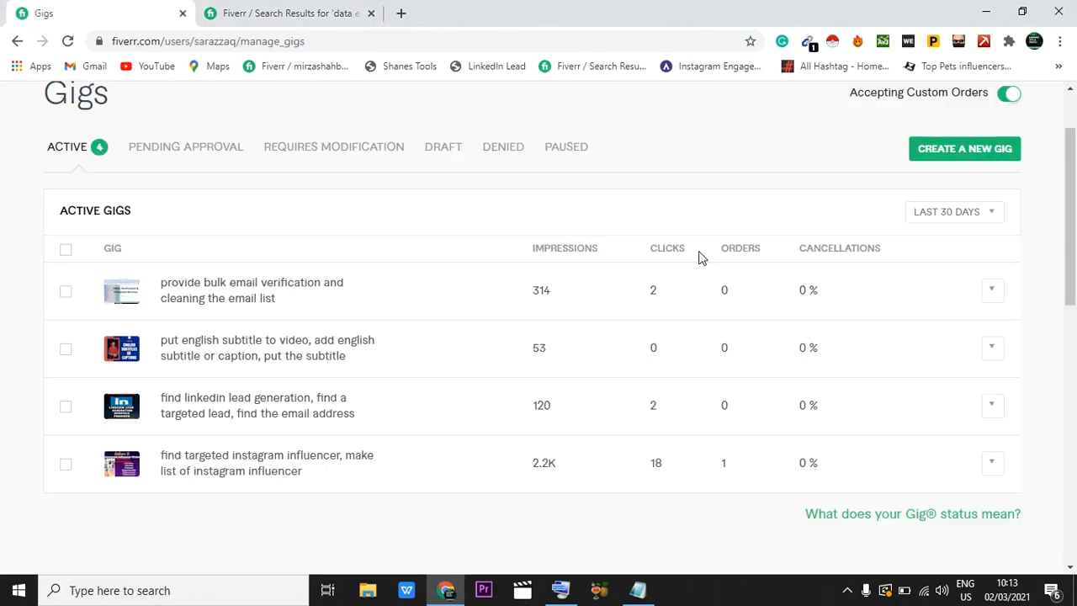
click(254, 10)
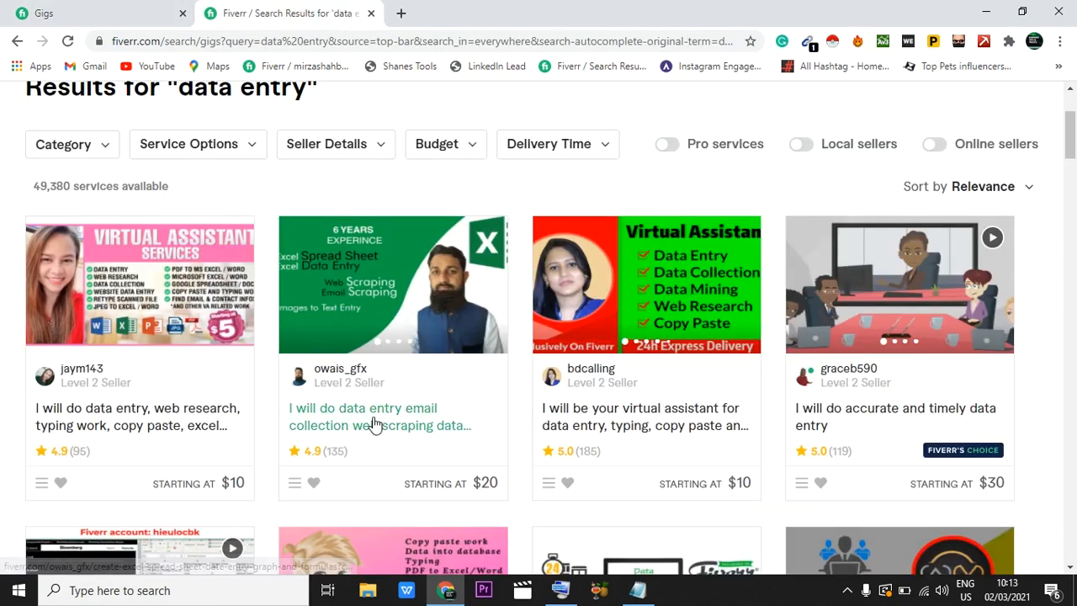
scroll(375, 425, down, 1)
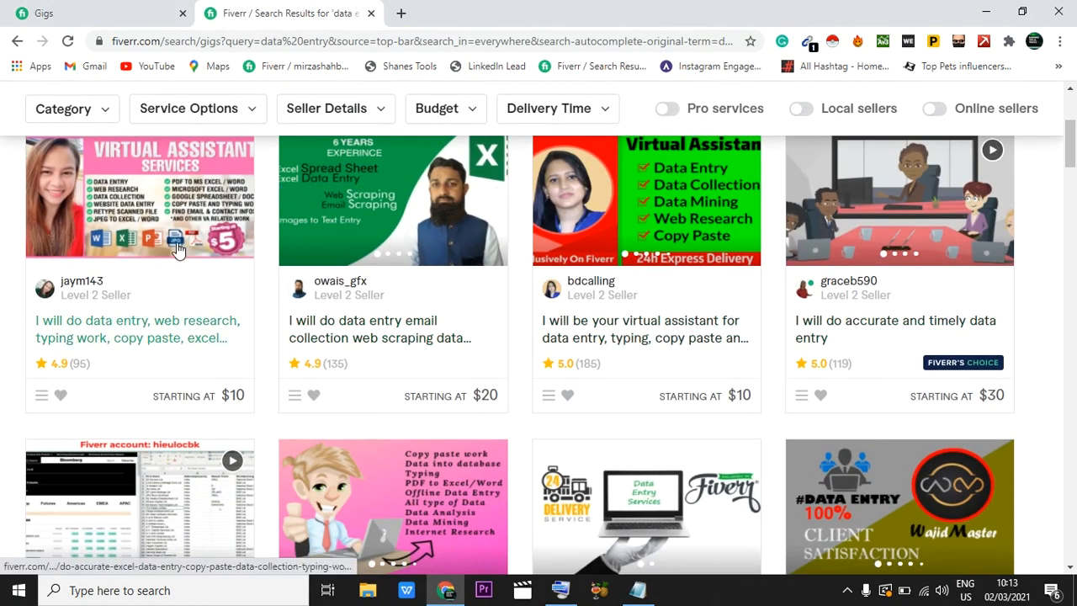
scroll(177, 249, down, 2)
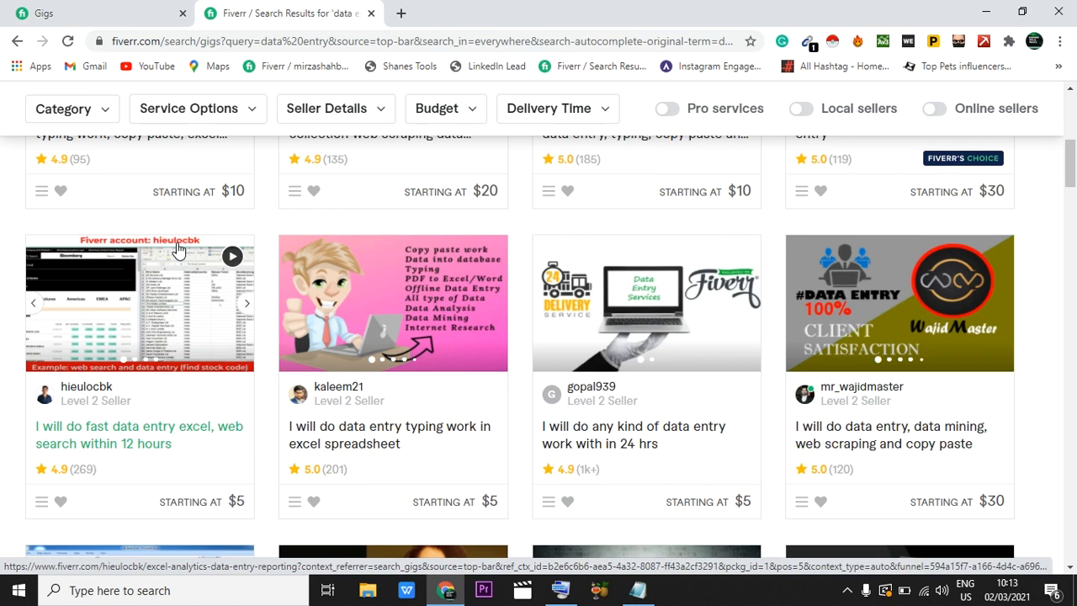
Step: Open the gig "I will do any kind of data entry work with in 24 hrs" and view its gallery images
click(609, 434)
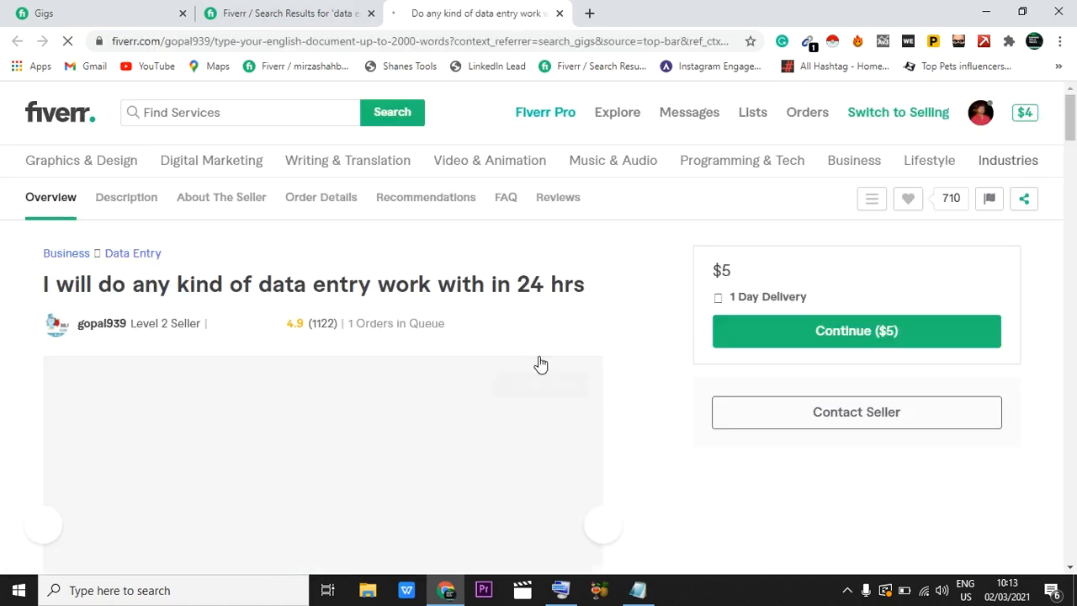
scroll(473, 379, down, 5)
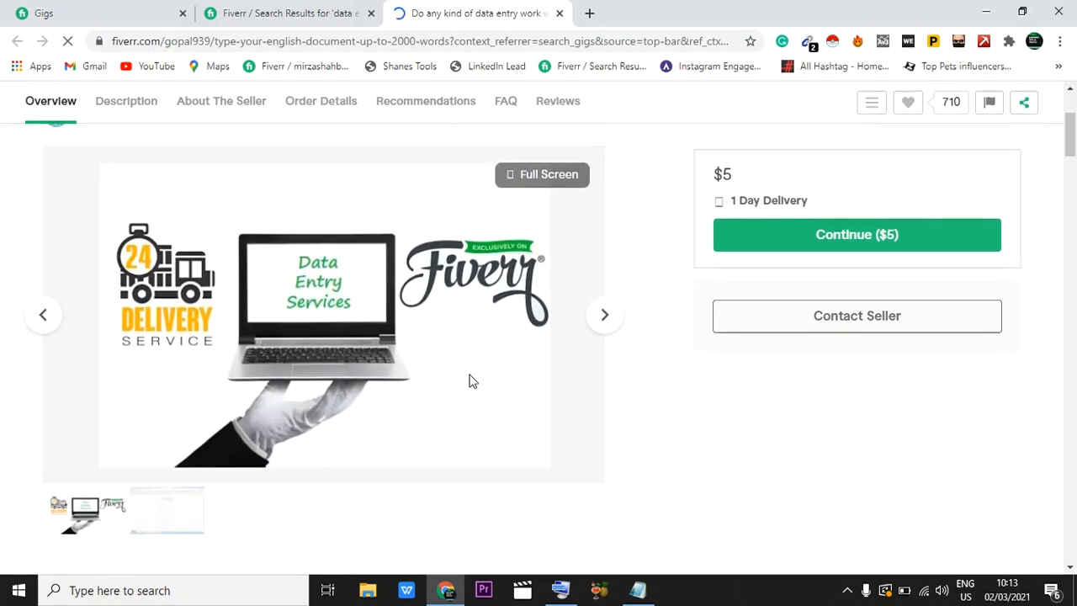
click(605, 236)
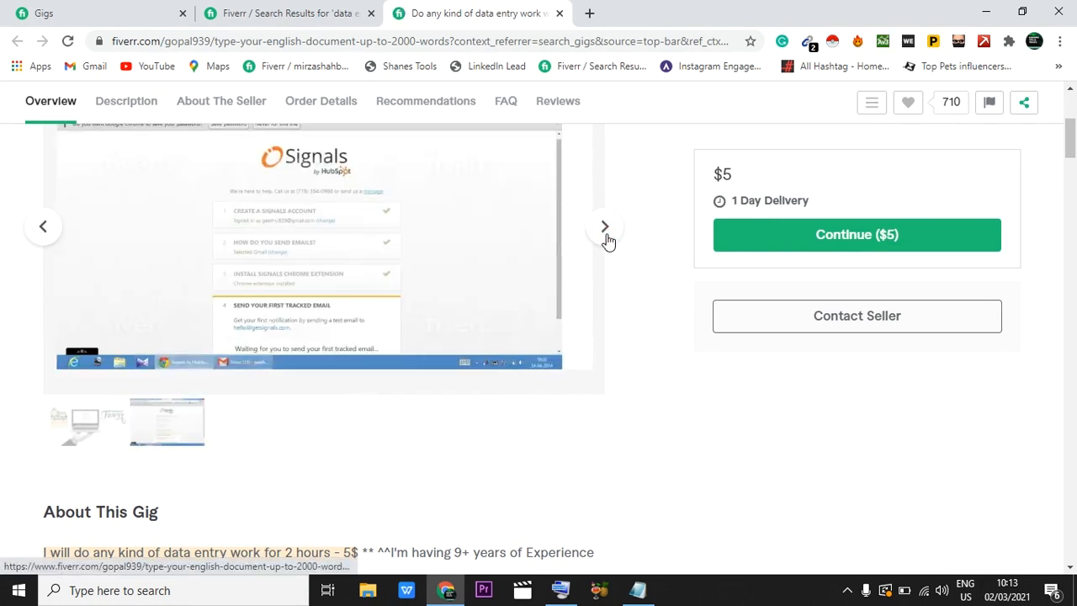
click(605, 234)
scroll(605, 239, up, 5)
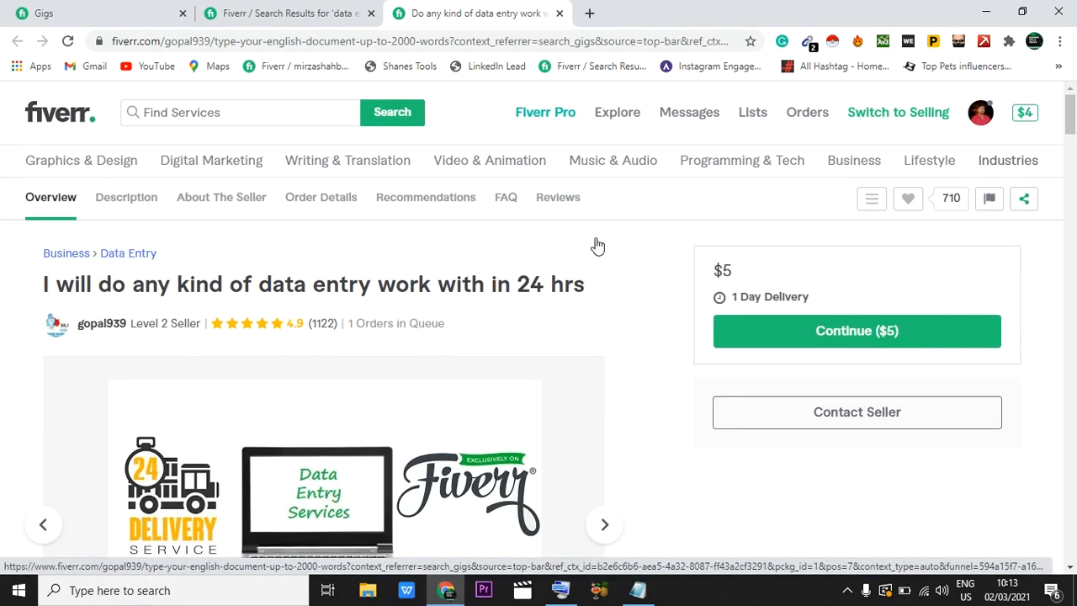
Step: Read the gig's description, seller information, order details, recommendations and rating breakdown
scroll(505, 450, down, 10)
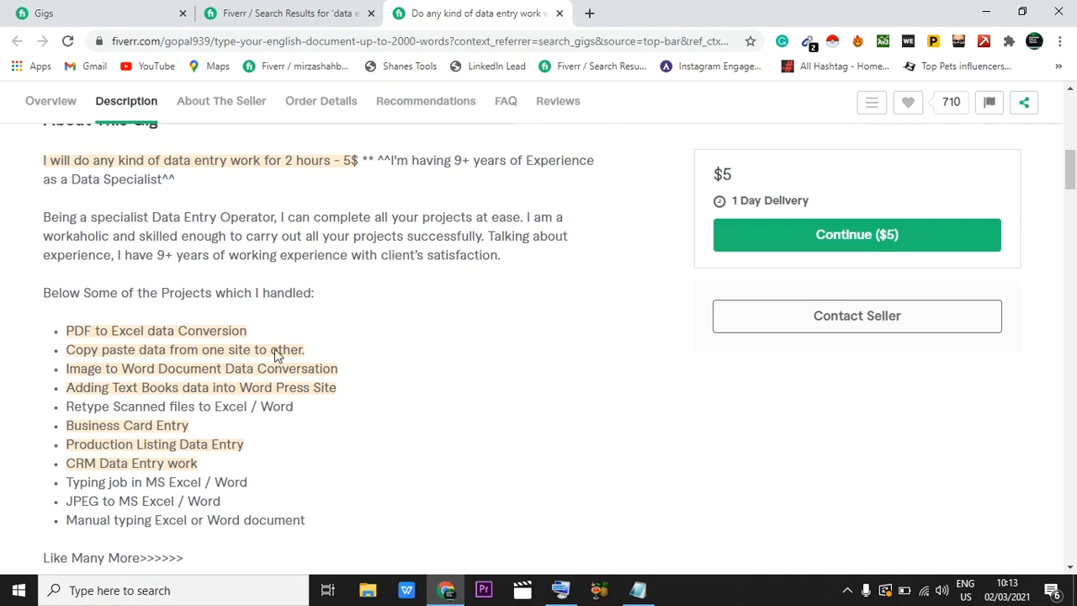
scroll(357, 431, down, 10)
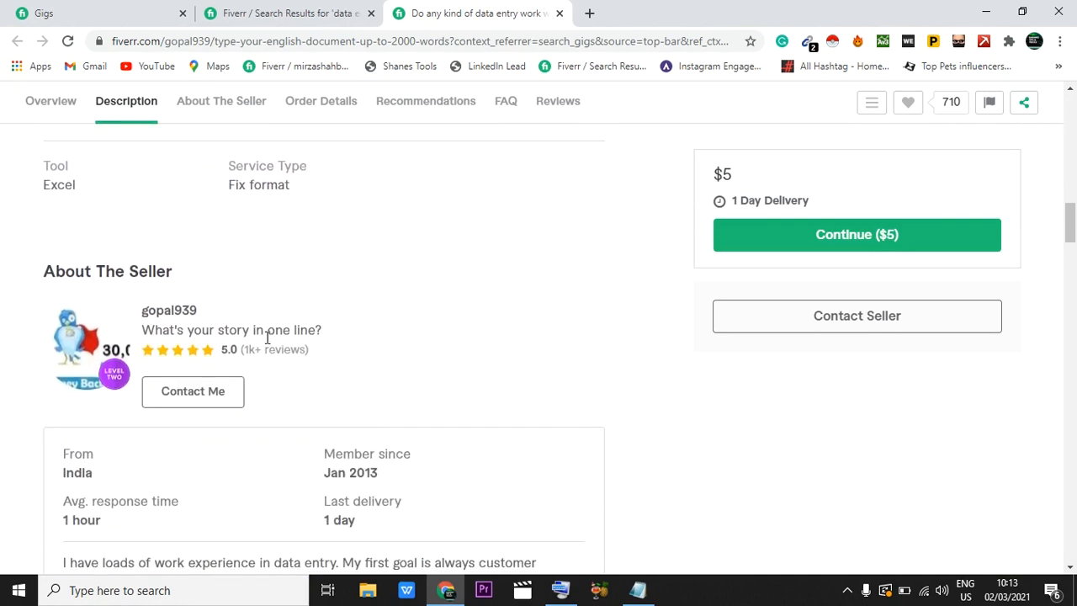
scroll(306, 383, down, 5)
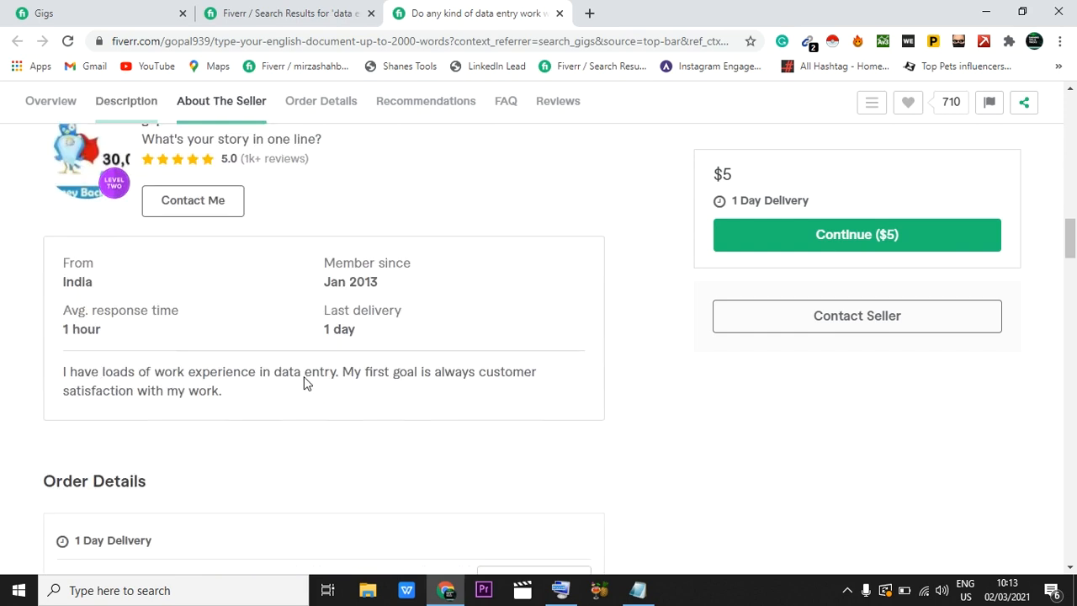
scroll(306, 383, down, 1)
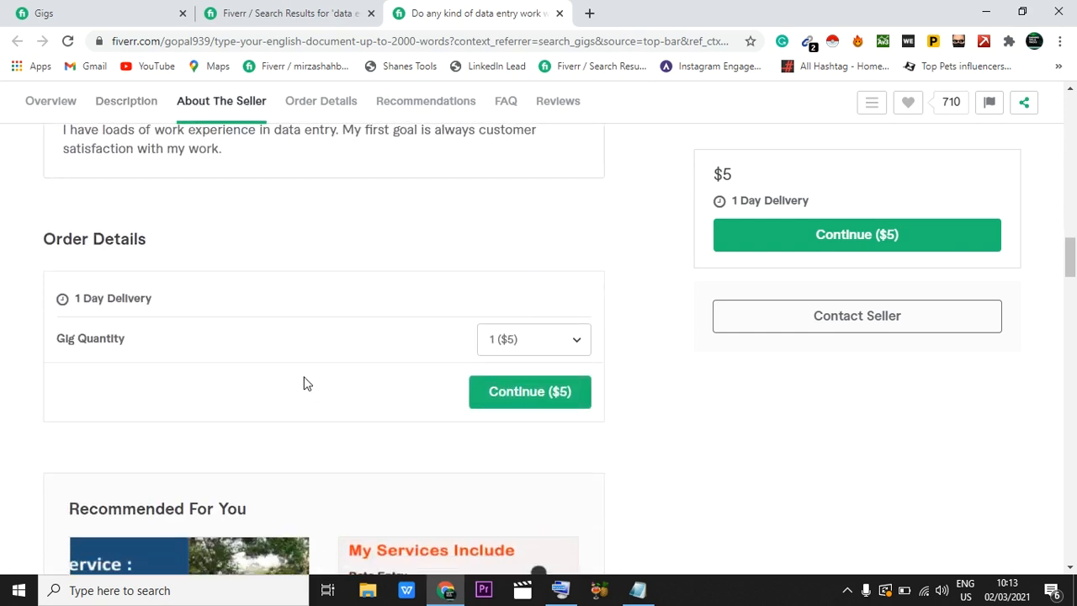
scroll(319, 424, down, 5)
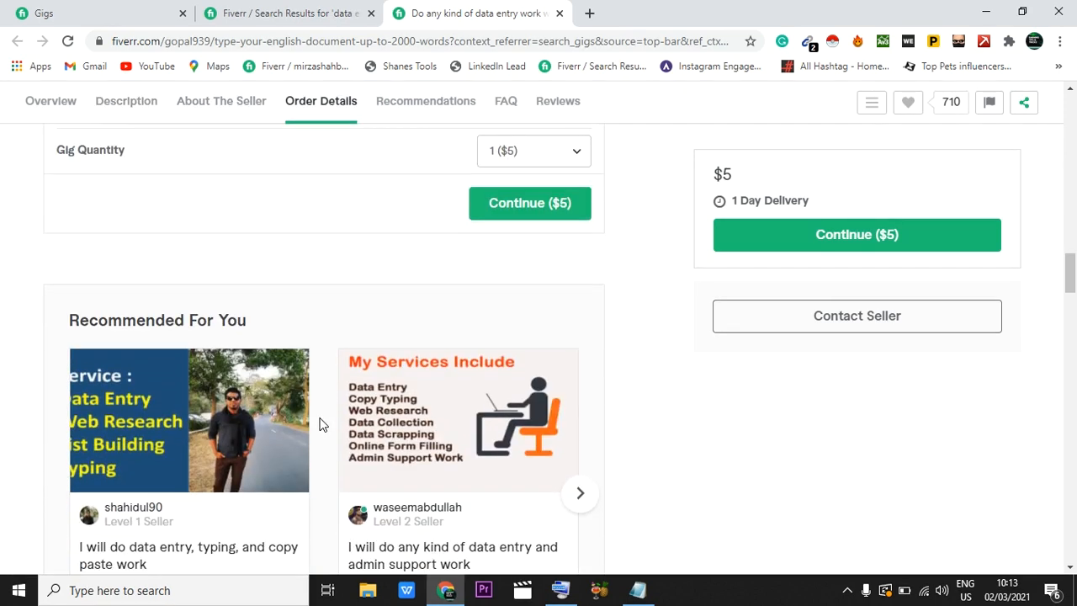
scroll(318, 424, down, 10)
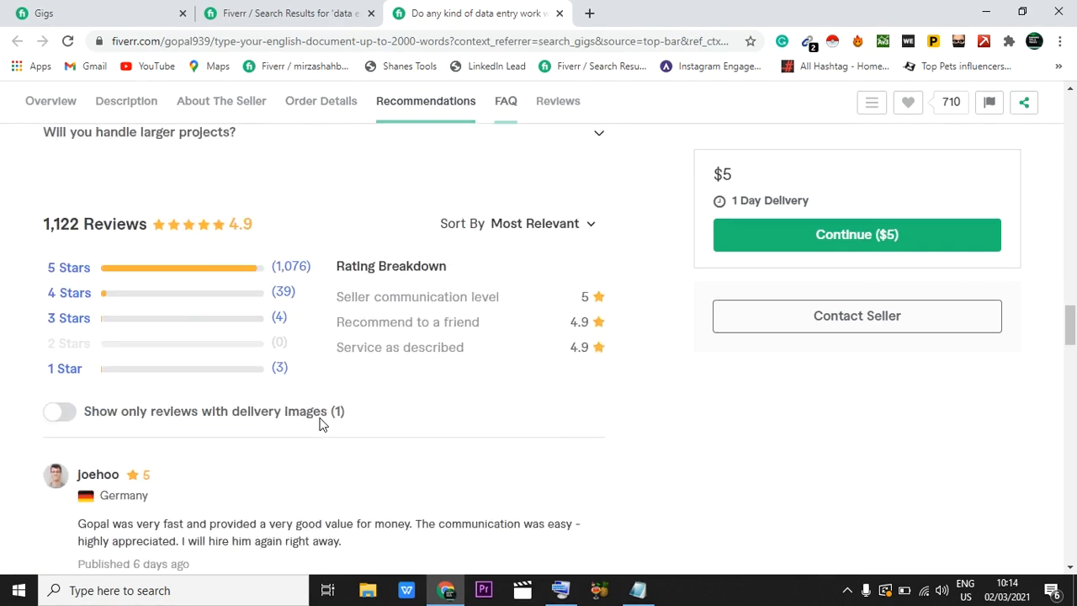
Step: Go over the gig page again, checking the recommended gigs, the buyer reviews and the seller's responses
scroll(320, 424, up, 9)
scroll(320, 424, up, 12)
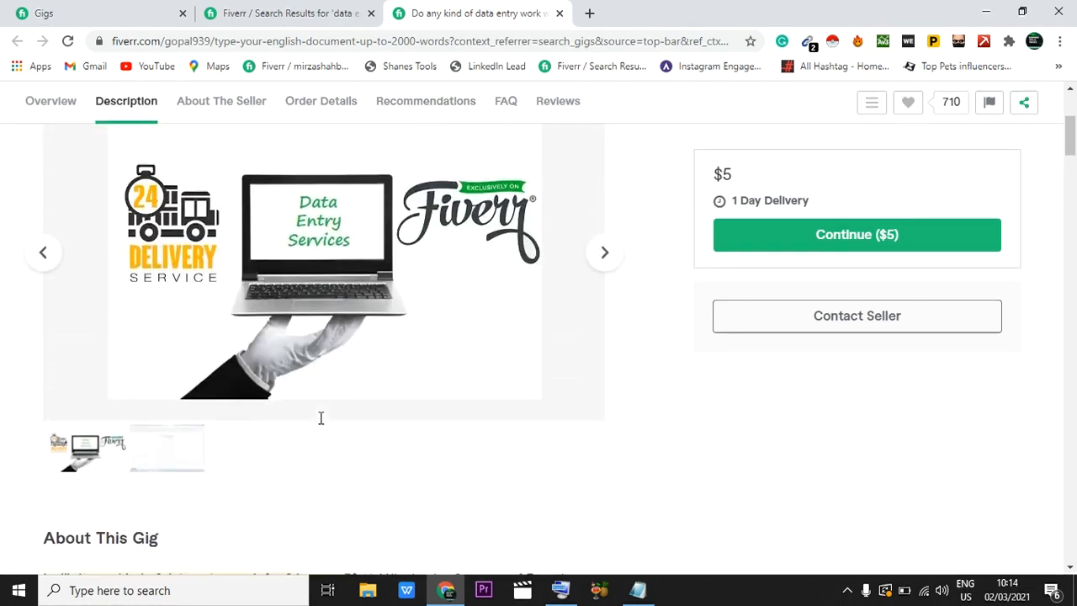
scroll(320, 425, down, 2)
scroll(320, 424, down, 15)
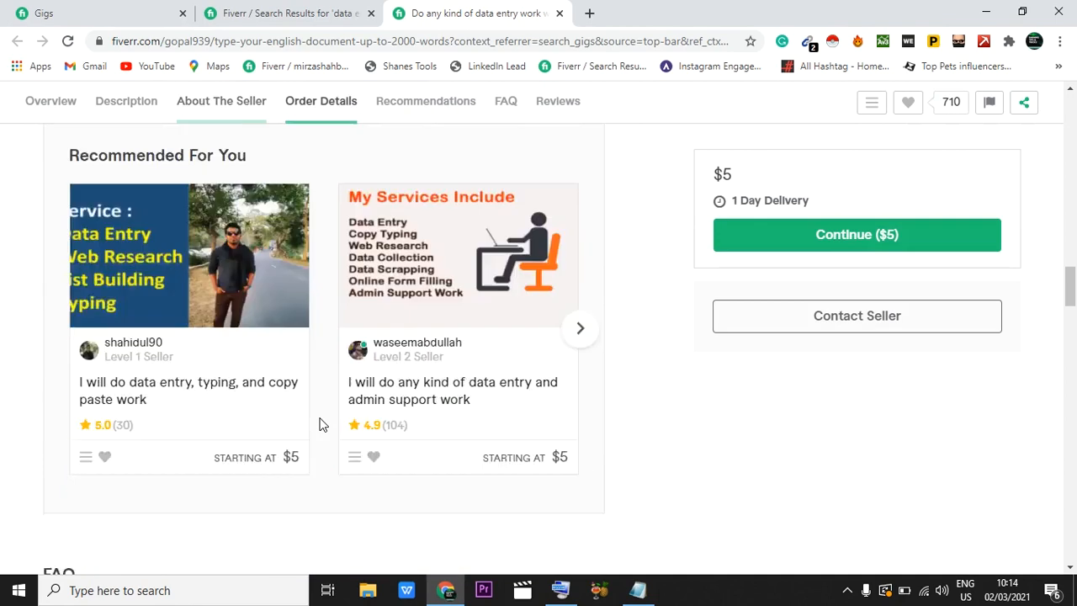
scroll(321, 421, down, 10)
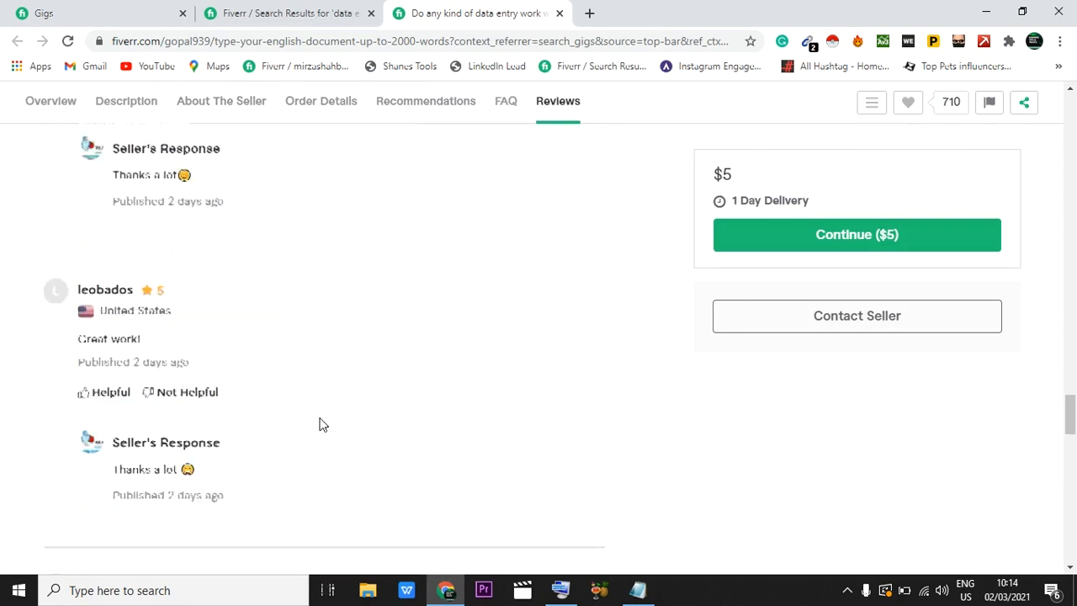
scroll(320, 425, down, 2)
scroll(321, 424, up, 8)
scroll(321, 425, up, 12)
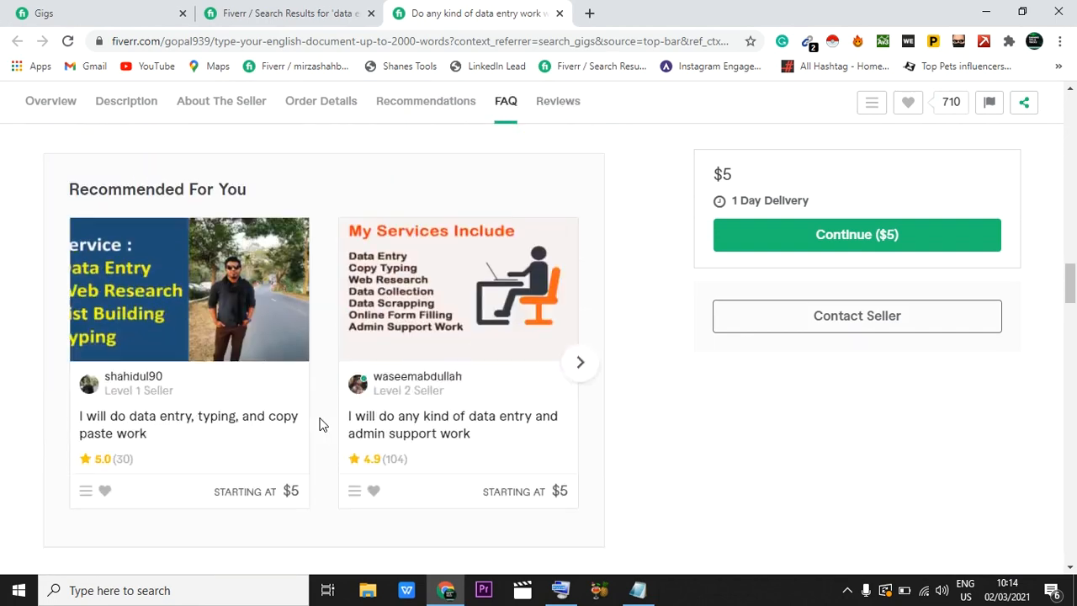
scroll(320, 424, up, 10)
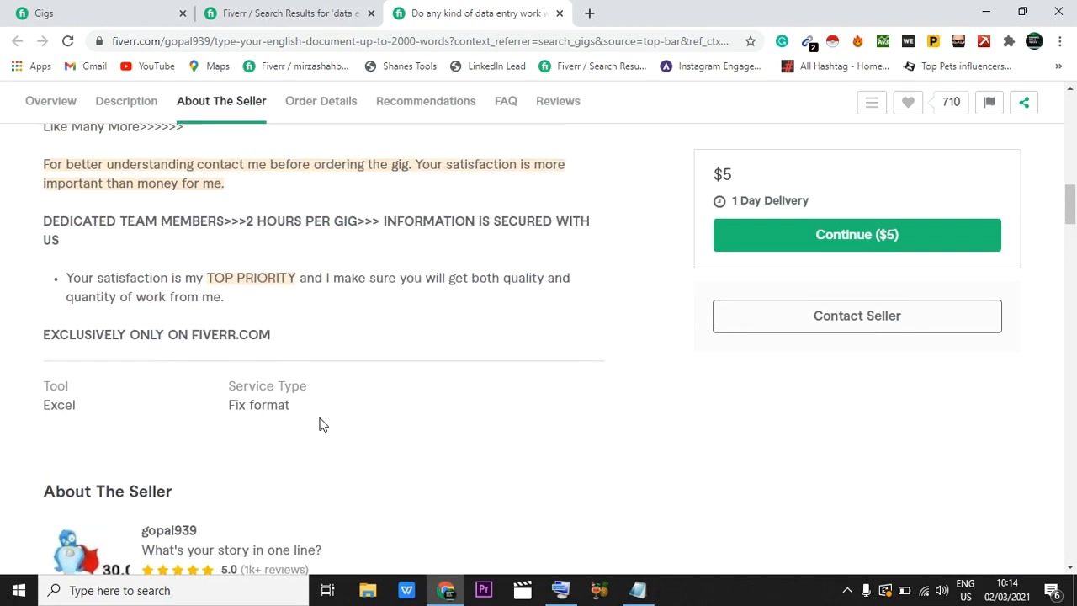
scroll(320, 425, up, 5)
Step: Open the message form to the gig's seller, enter the sample text "kjkjjkjjk", and close the form without sending
scroll(321, 424, down, 2)
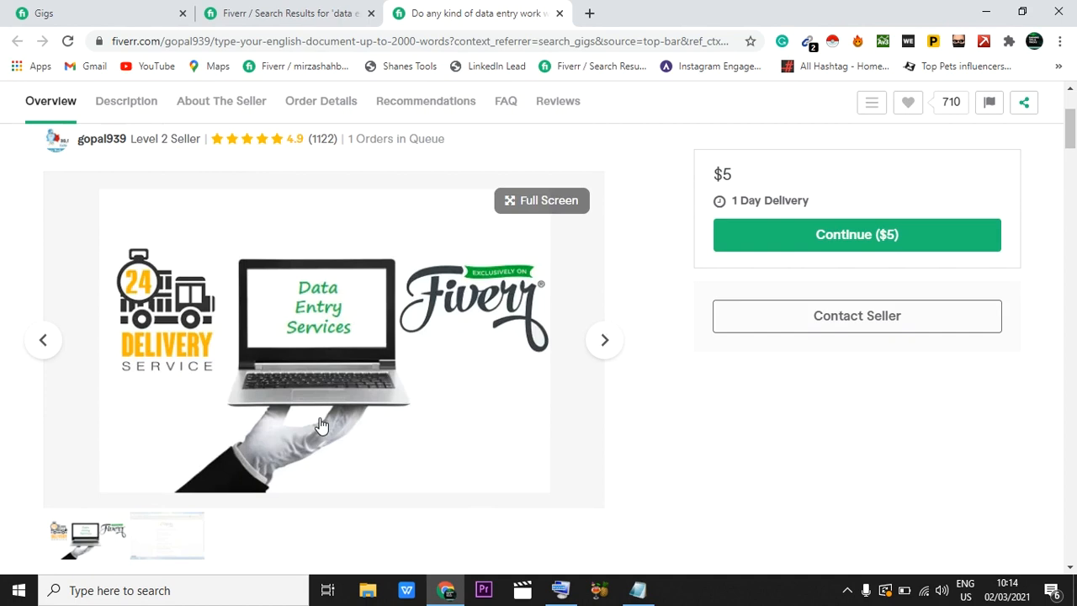
scroll(320, 424, up, 2)
scroll(217, 312, down, 2)
scroll(217, 311, down, 6)
scroll(217, 308, down, 1)
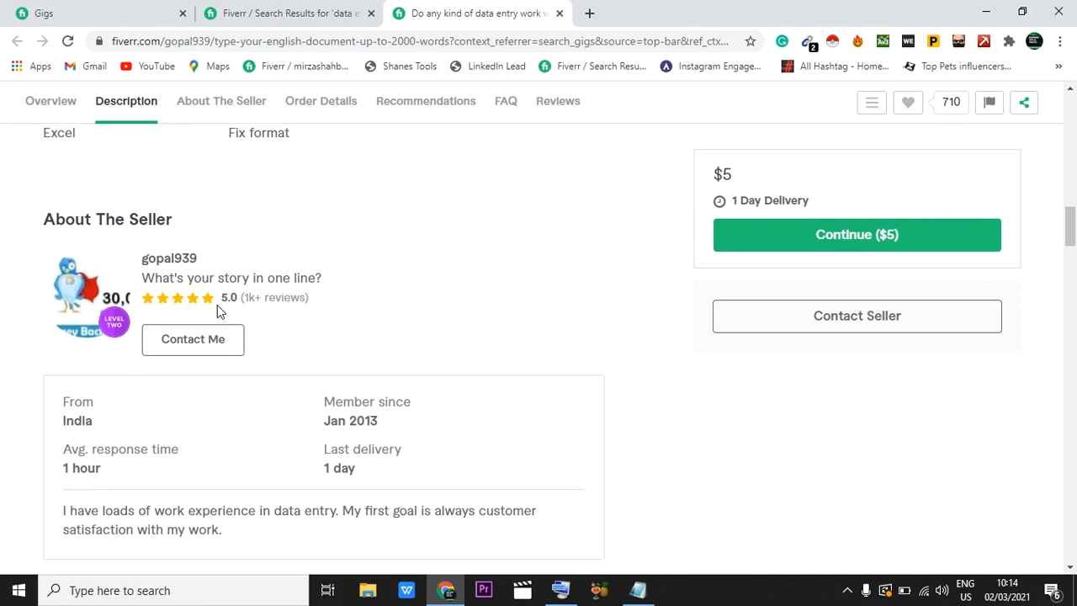
click(194, 337)
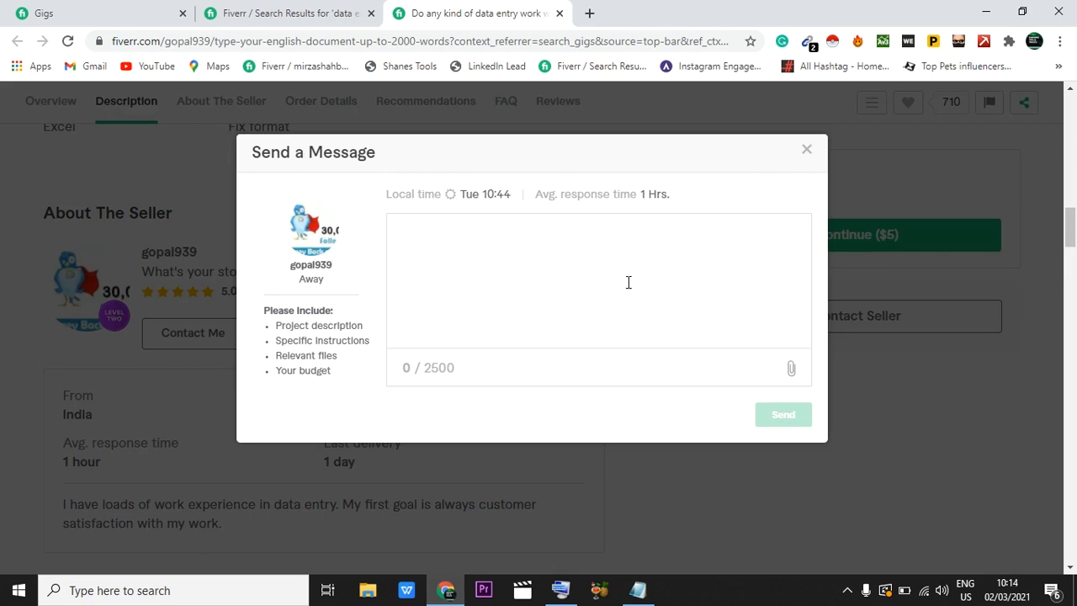
click(413, 240)
text(kjkjjkjjk)
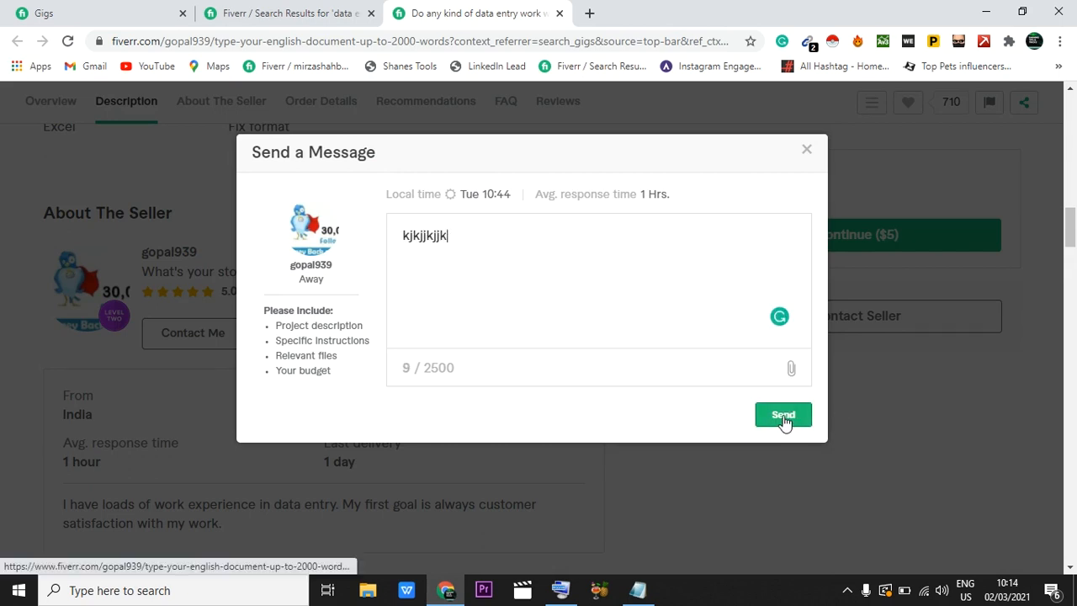
click(806, 152)
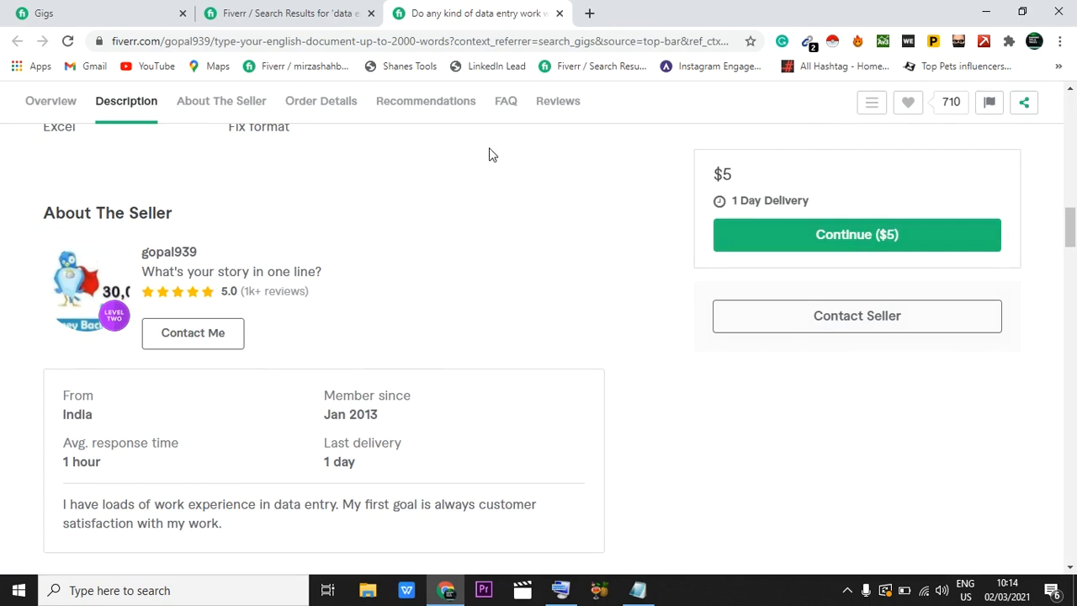
Step: Return to the account's own Gigs page and review the impressions, clicks and orders of the active gigs
scroll(491, 154, up, 5)
click(283, 12)
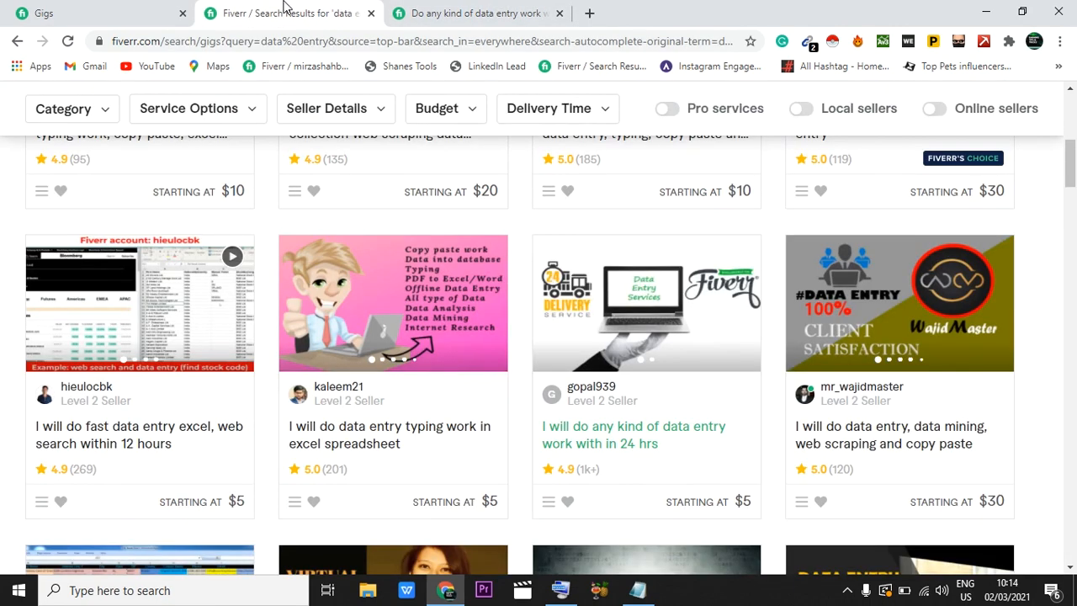
click(94, 12)
mouse_move(762, 258)
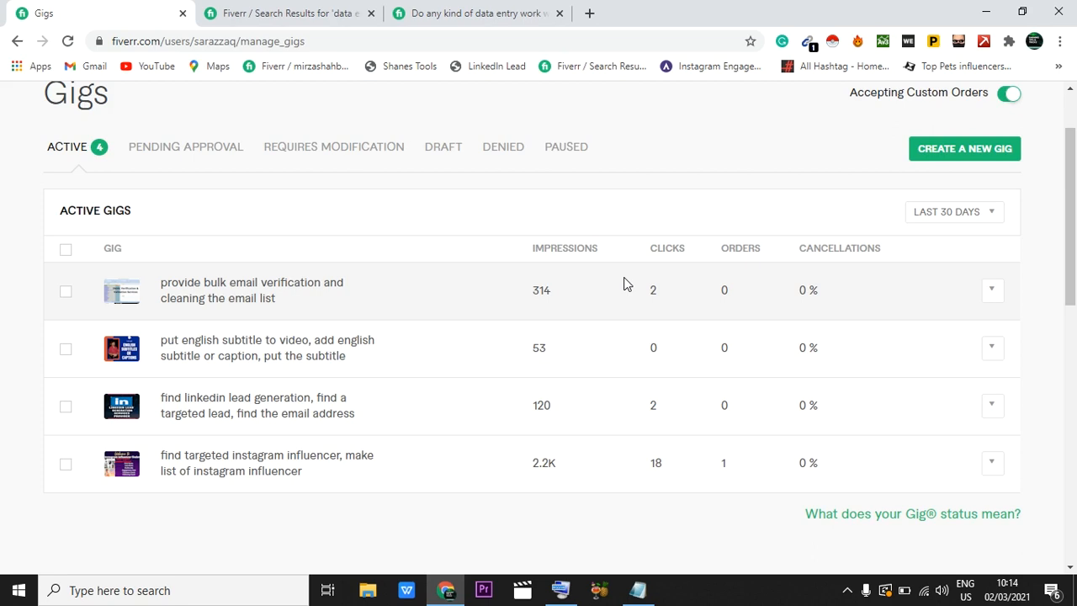
mouse_move(727, 310)
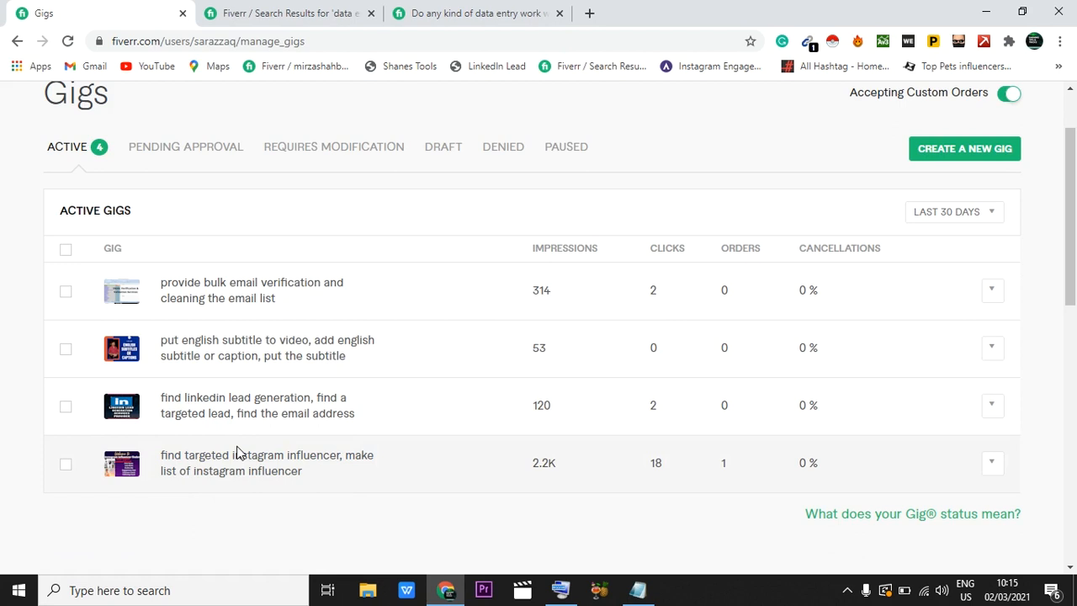
scroll(236, 454, up, 2)
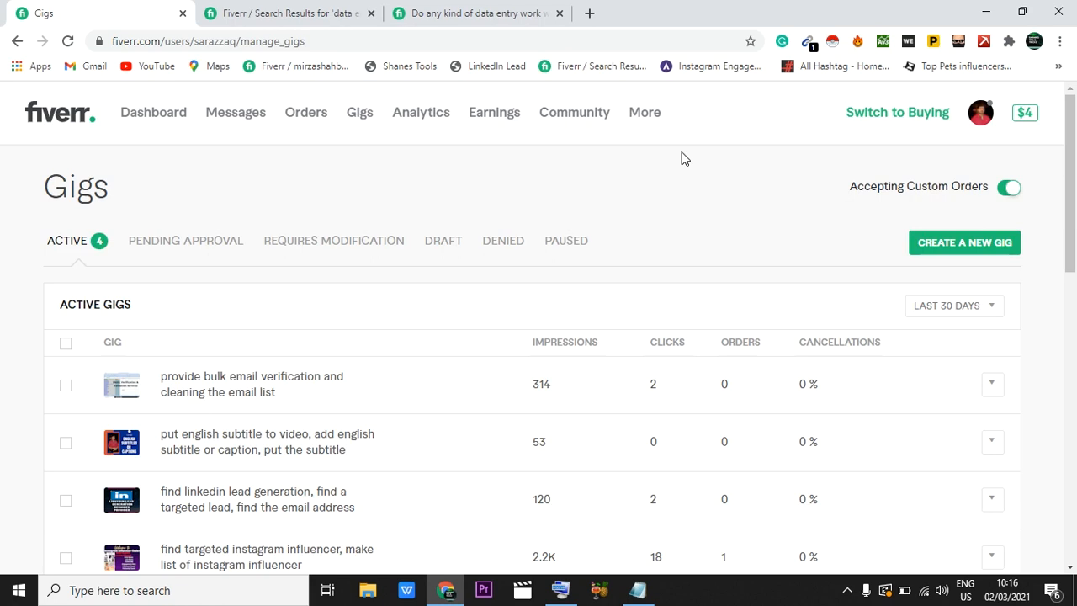
Step: Start creating a new gig and examine the title, category and search tag fields of its overview form
click(960, 249)
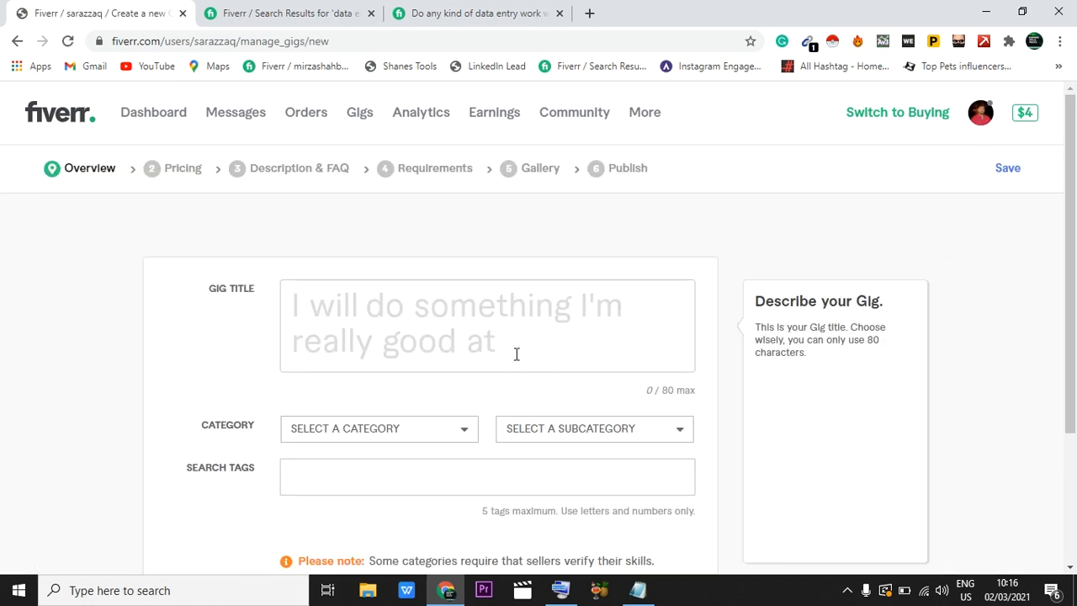
scroll(514, 353, down, 1)
scroll(343, 280, up, 1)
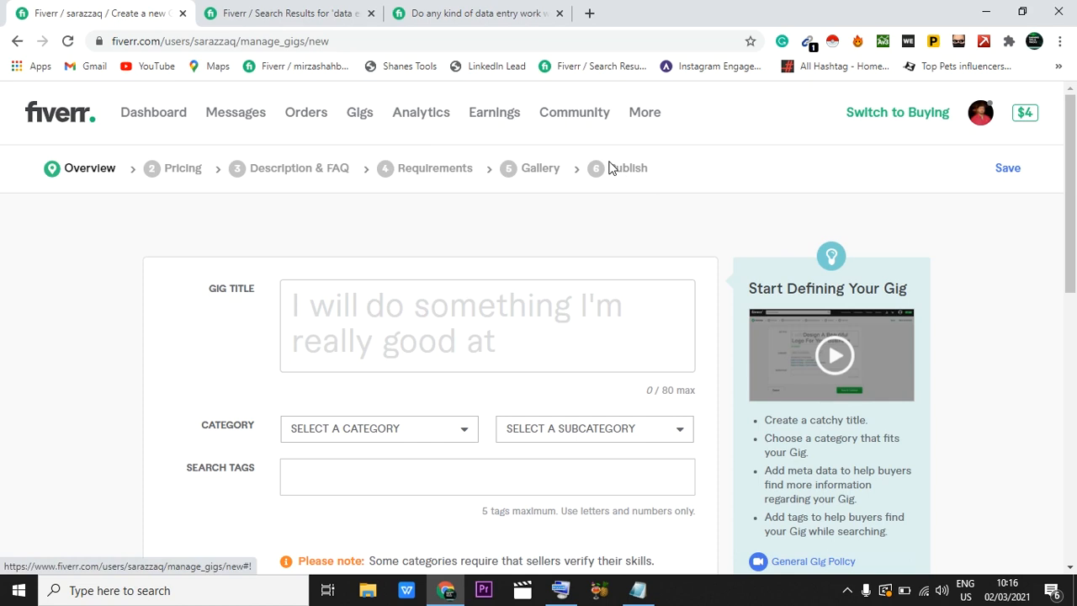
click(544, 354)
scroll(548, 358, down, 2)
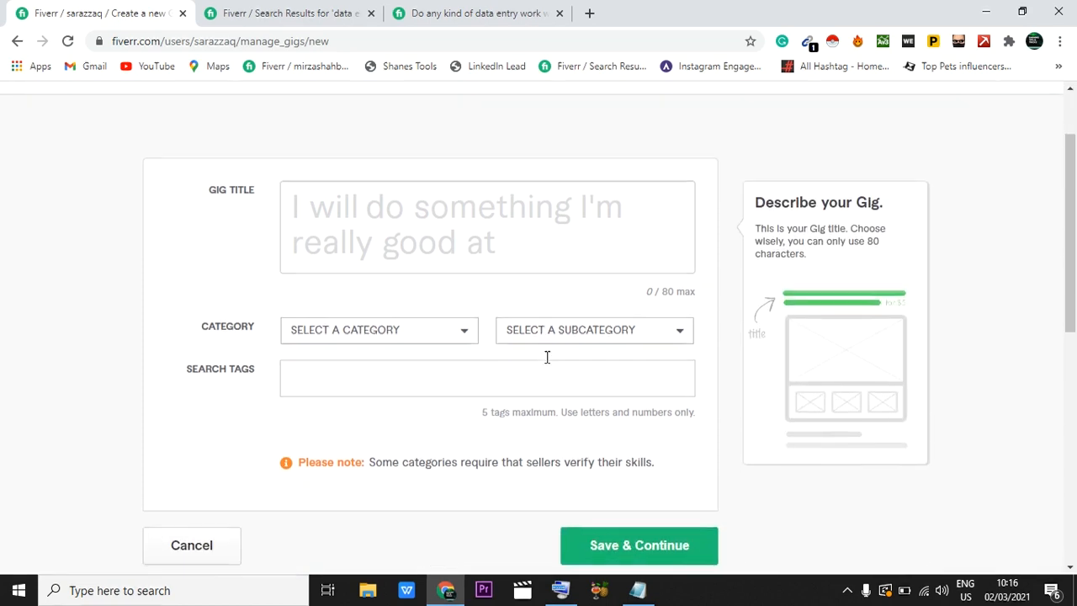
click(388, 215)
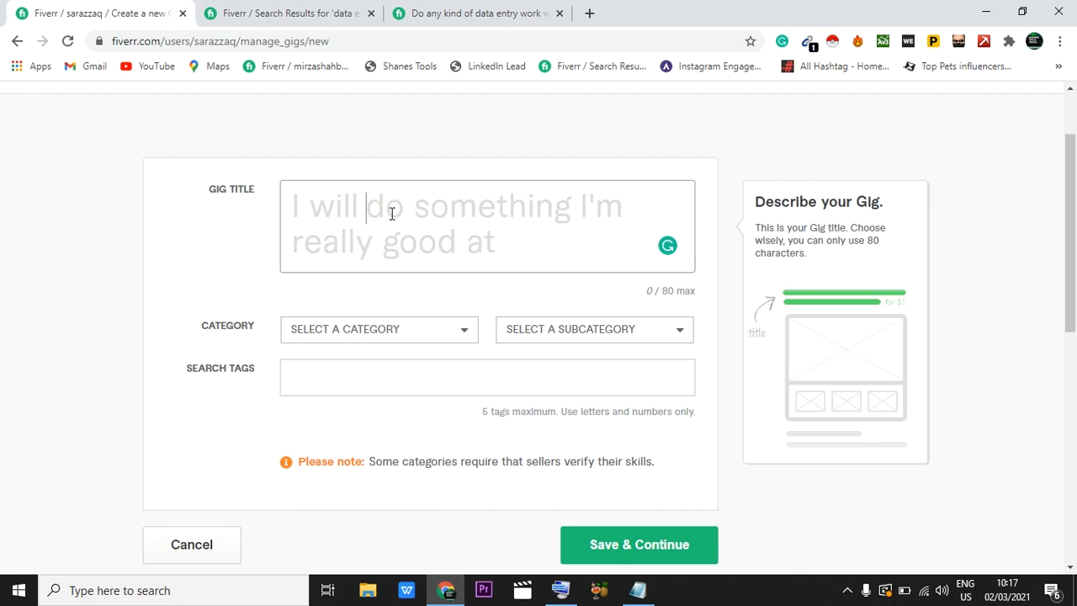
Step: Revisit the opened data entry gig's description and return to the start of the "data entry" search results
click(427, 14)
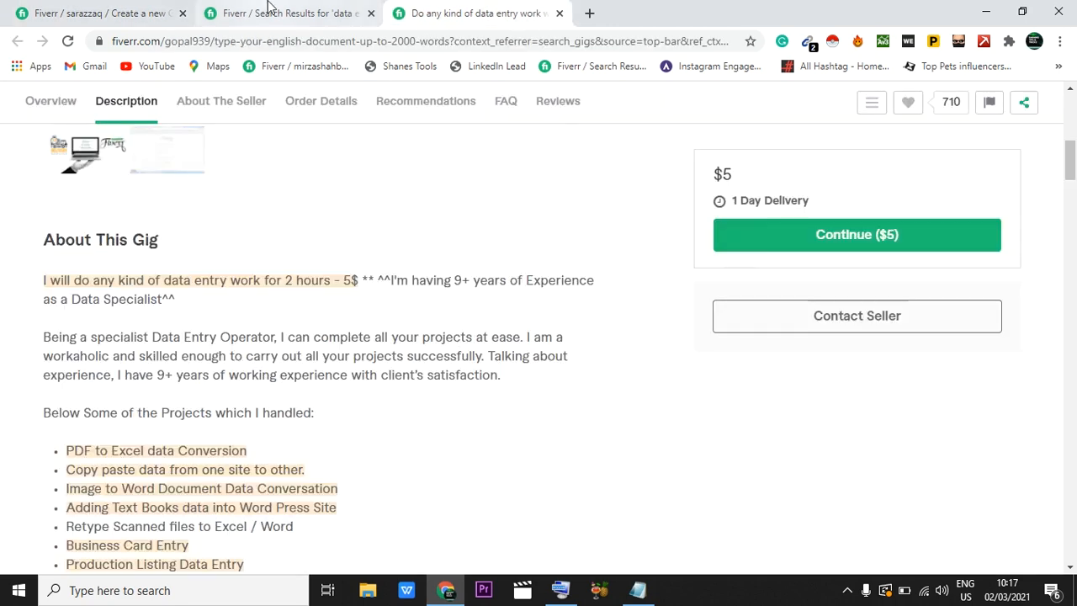
click(272, 12)
scroll(383, 367, up, 5)
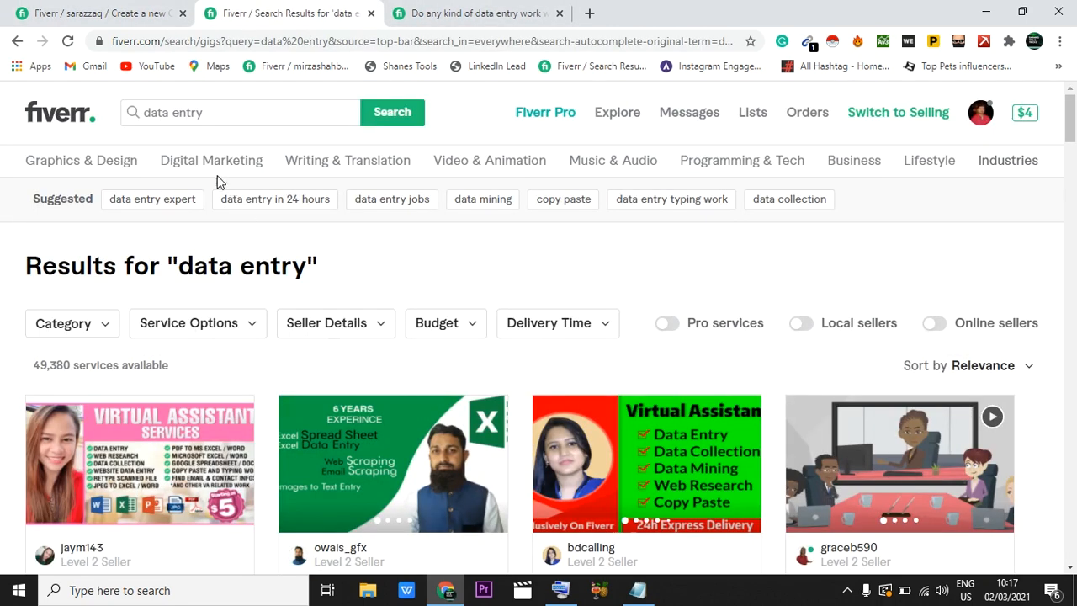
Step: Search the gigs for "do data entry" and look over how the matching gig titles are worded
click(140, 111)
text(do)
key(Return)
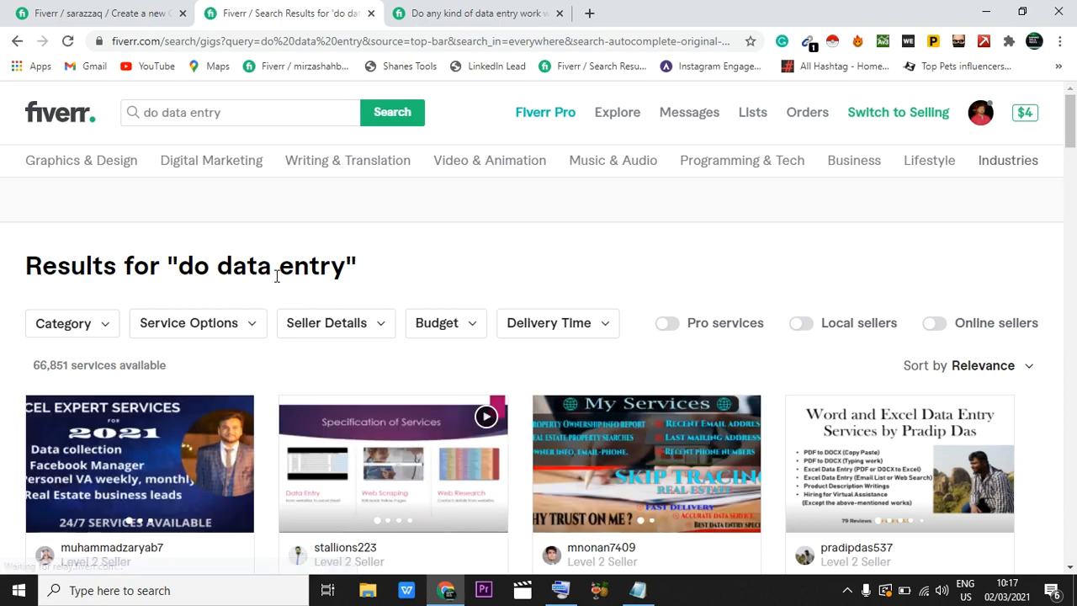
scroll(276, 278, down, 1)
scroll(275, 275, up, 1)
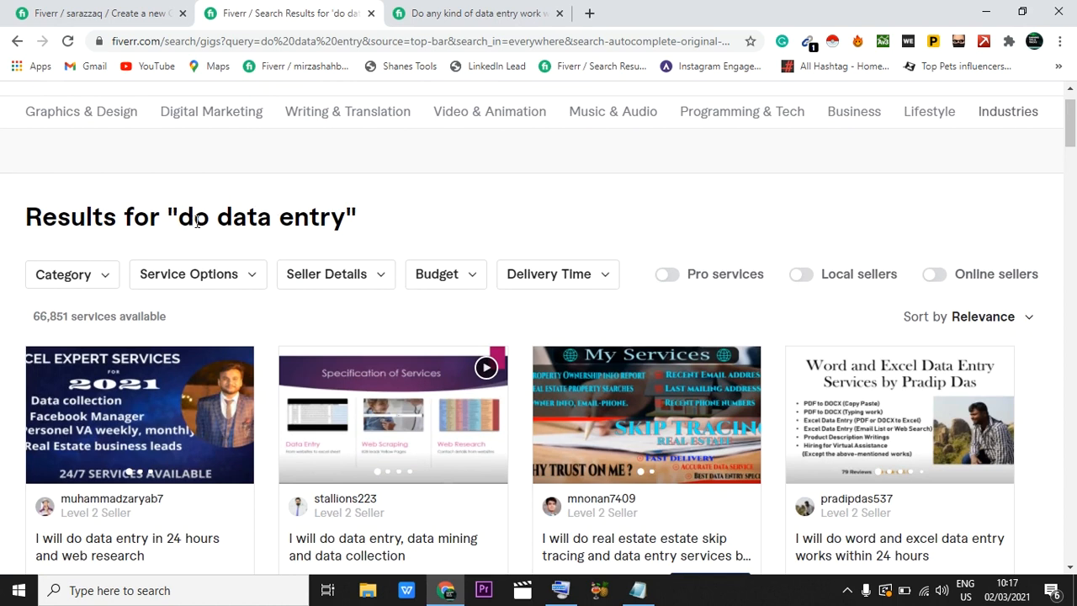
Step: Go back to the new gig form and begin the gig title with "do data entry,"
click(99, 7)
click(385, 207)
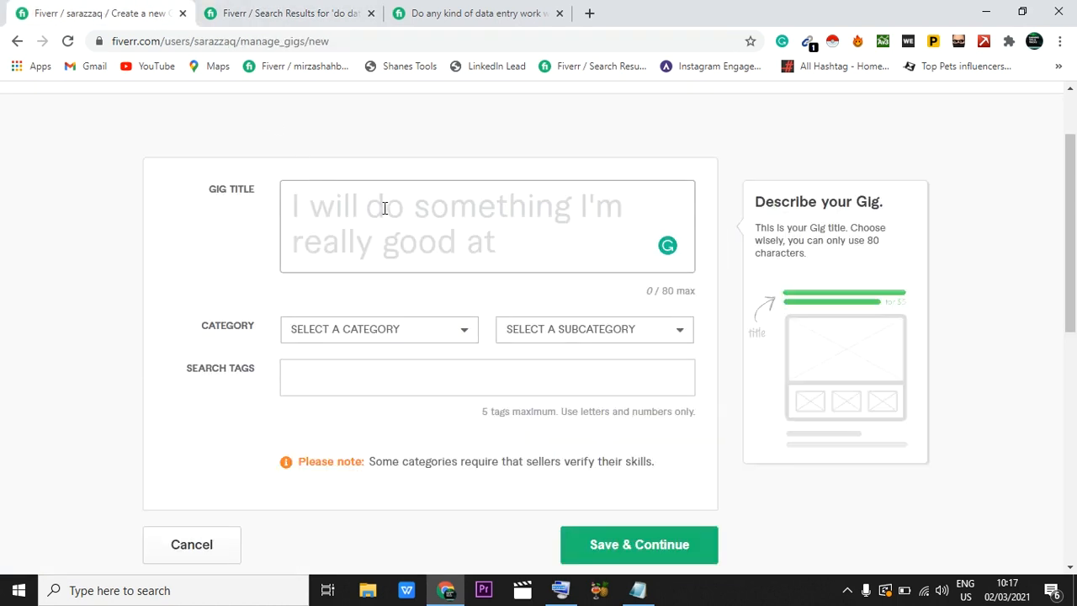
text(d)
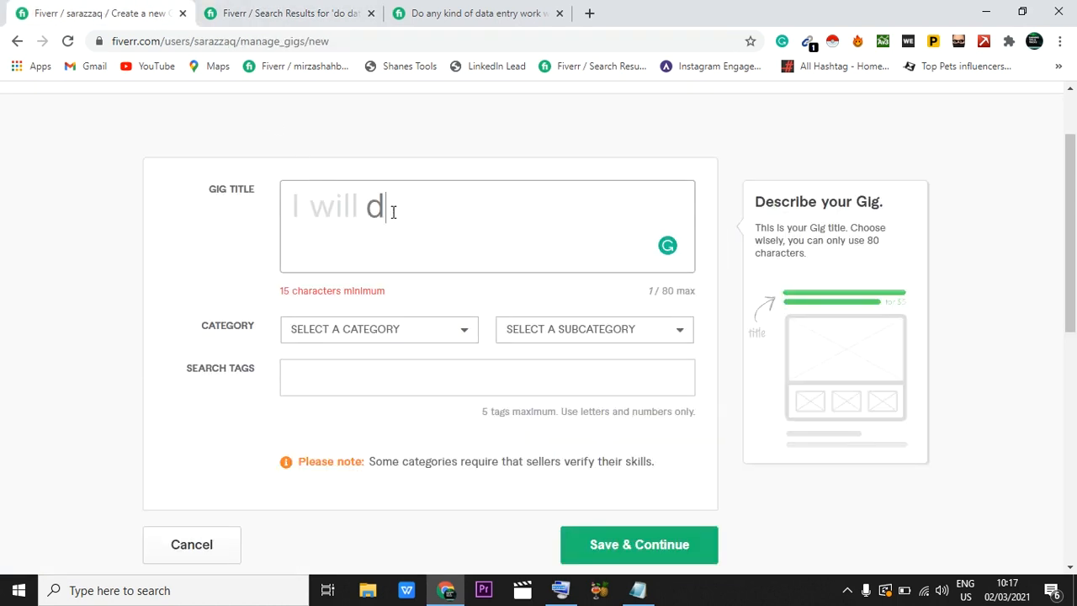
text(o da)
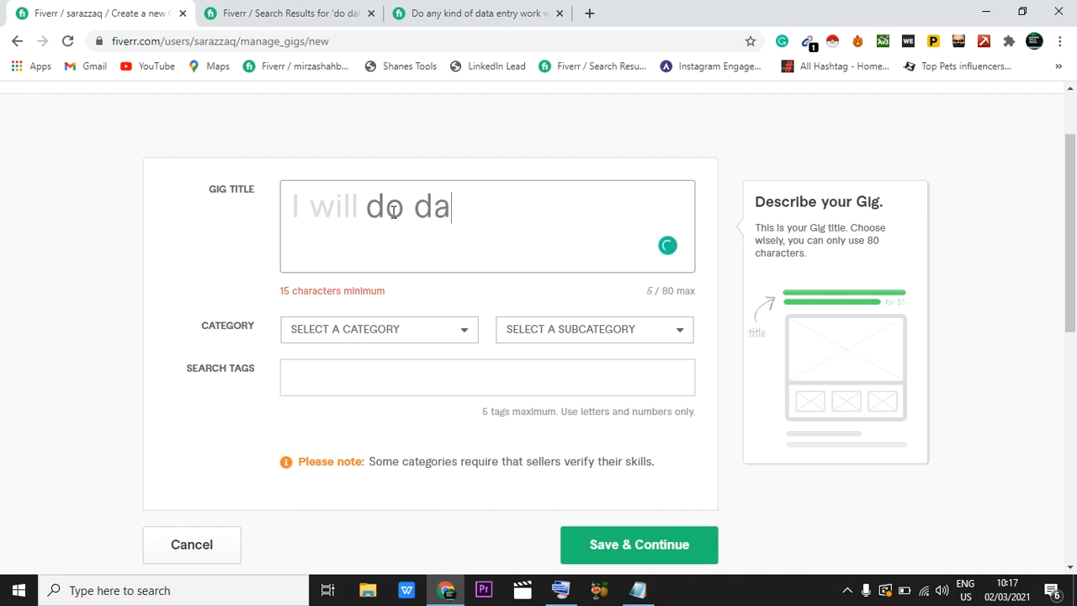
text(ta en)
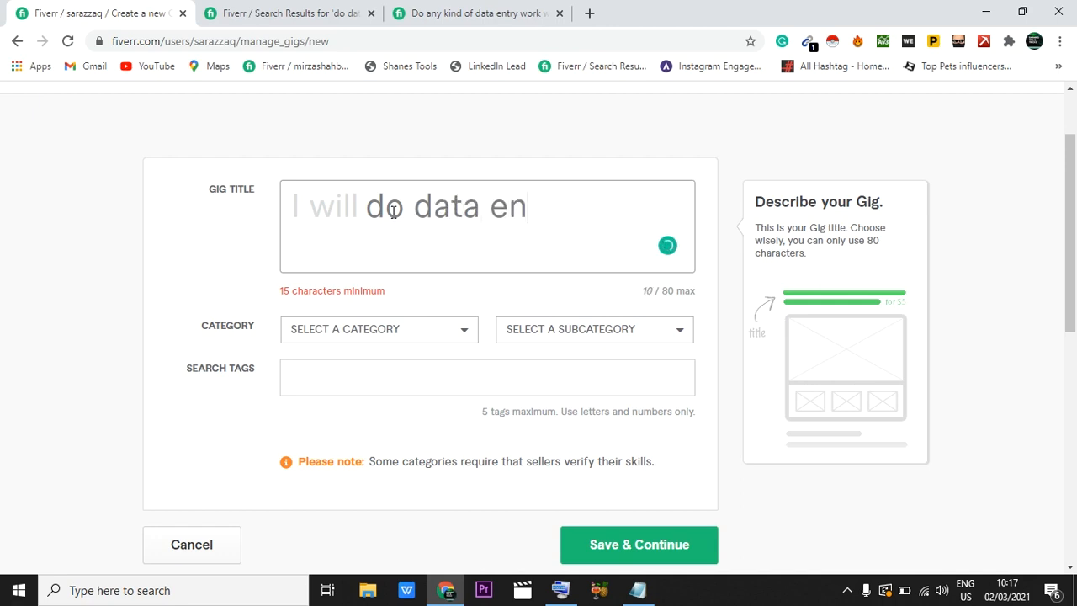
text(try,)
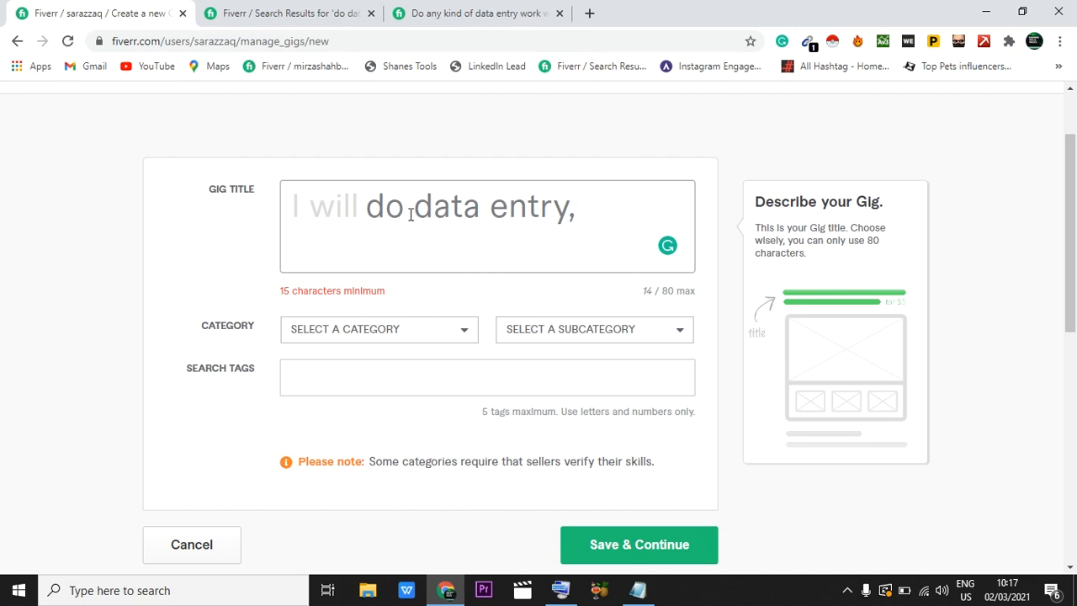
Step: Return to the search results, enter "do copy paste" as the query and choose the suggested search "data entry copy paste"
click(294, 11)
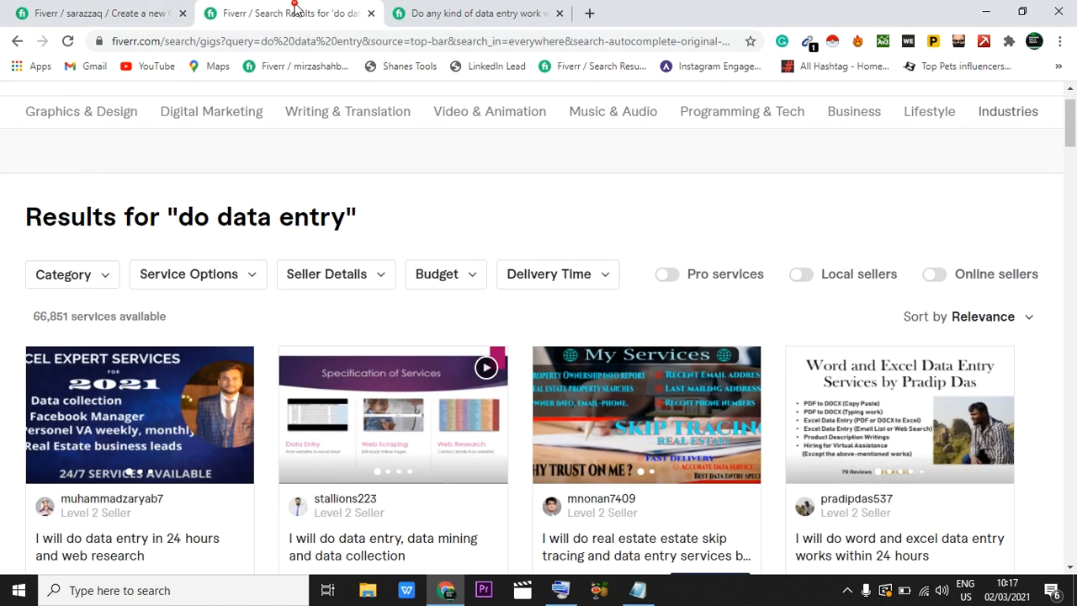
scroll(291, 157, up, 1)
drag(162, 112, 234, 119)
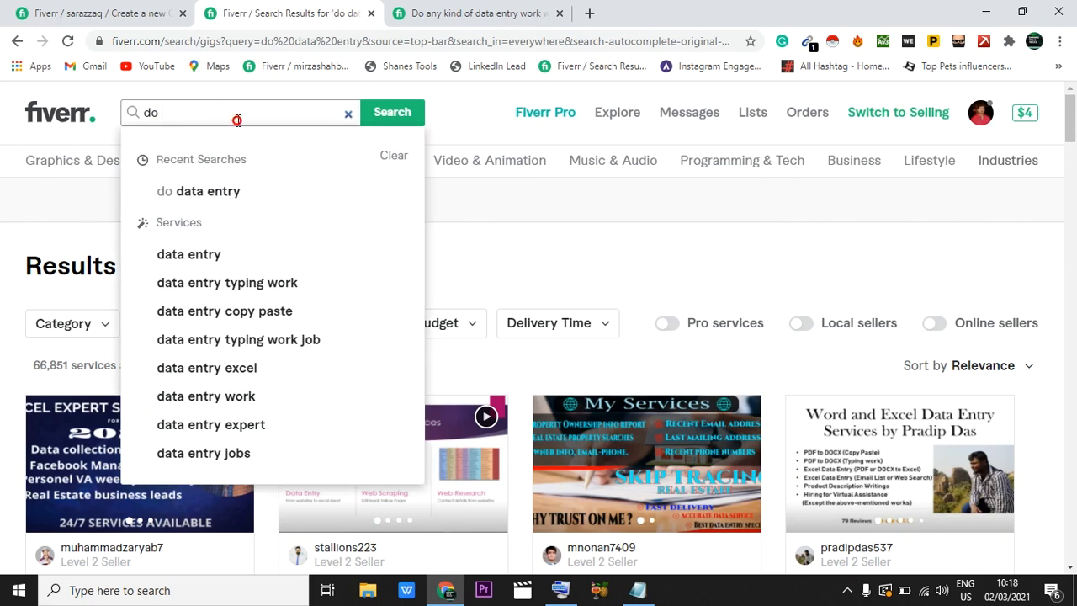
text(copy pas)
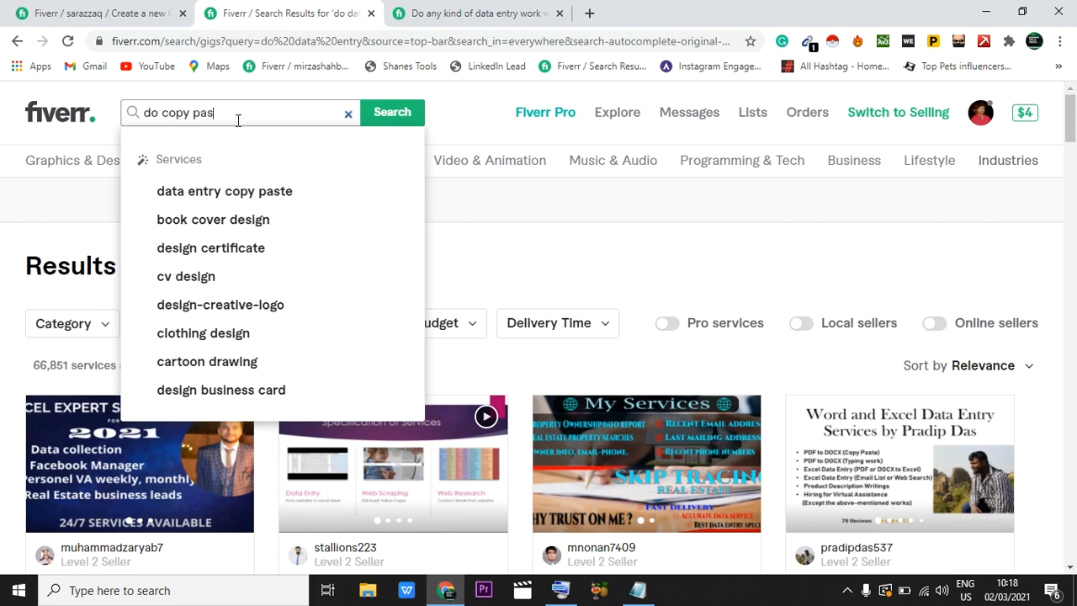
text(te)
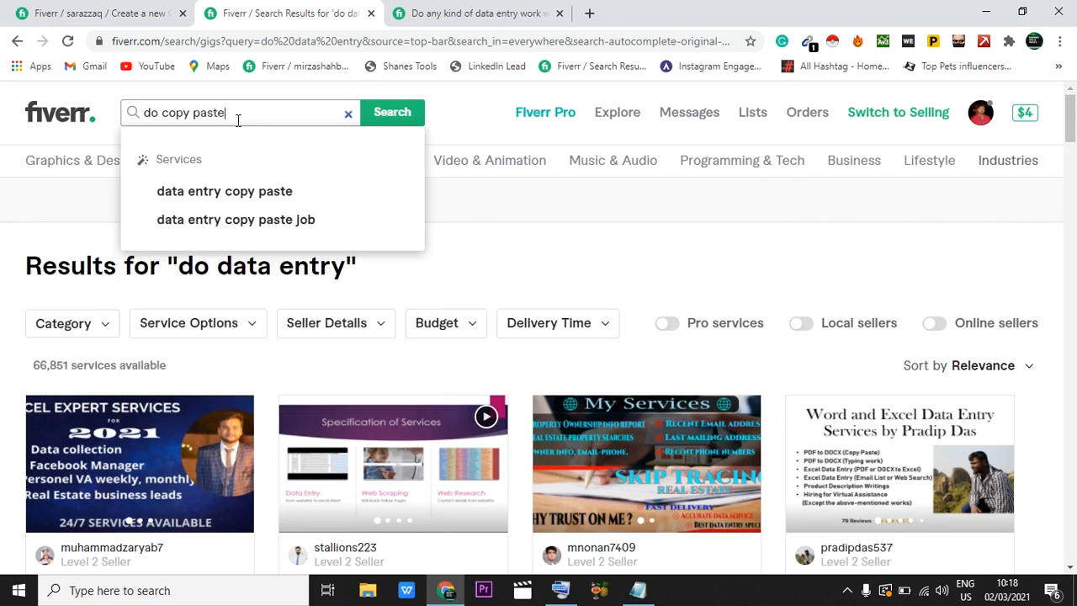
click(217, 194)
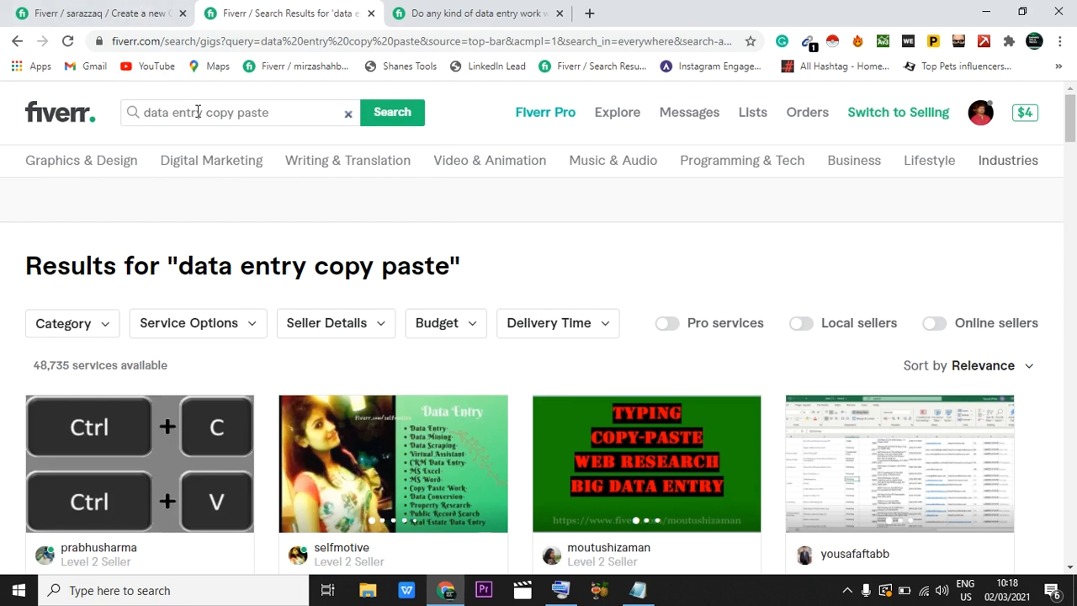
Step: Shorten the search query to "copy paste", run the search and select the phrase in the query
drag(200, 113, 104, 115)
text(\)
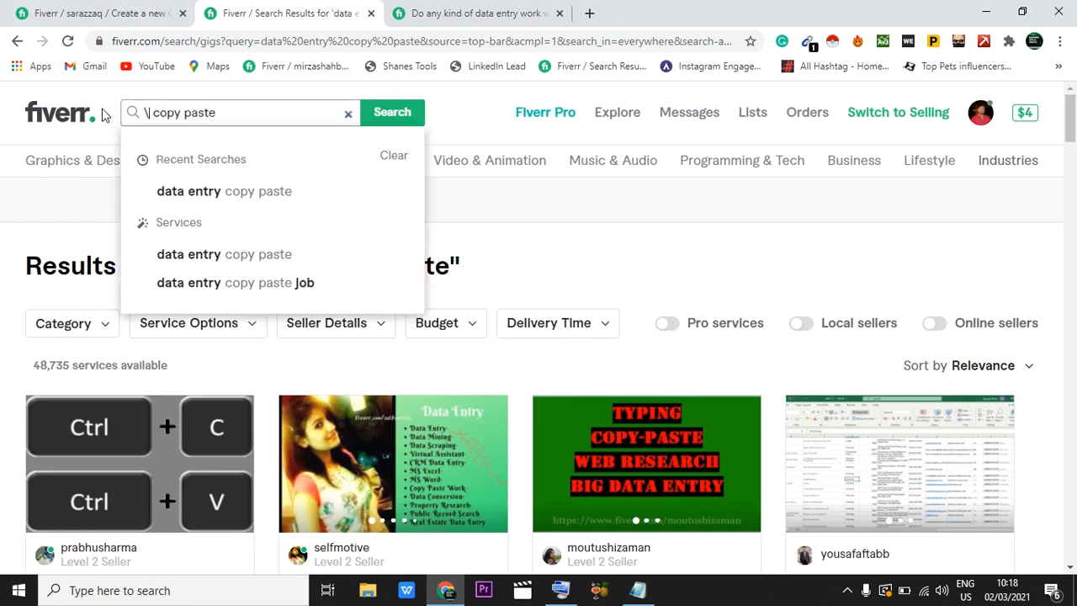
key(BackSpace)
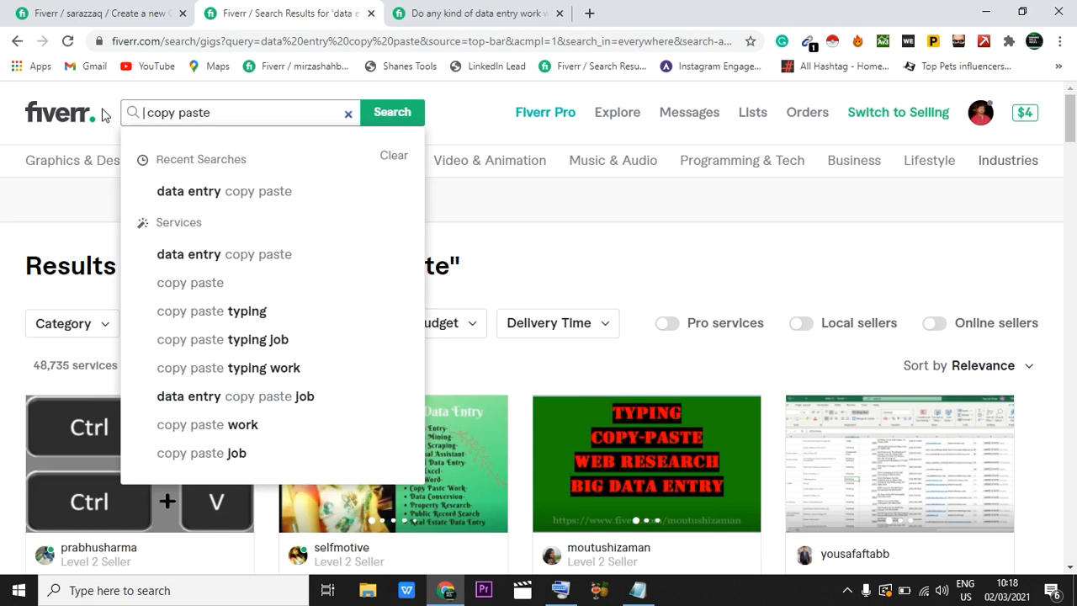
key(Return)
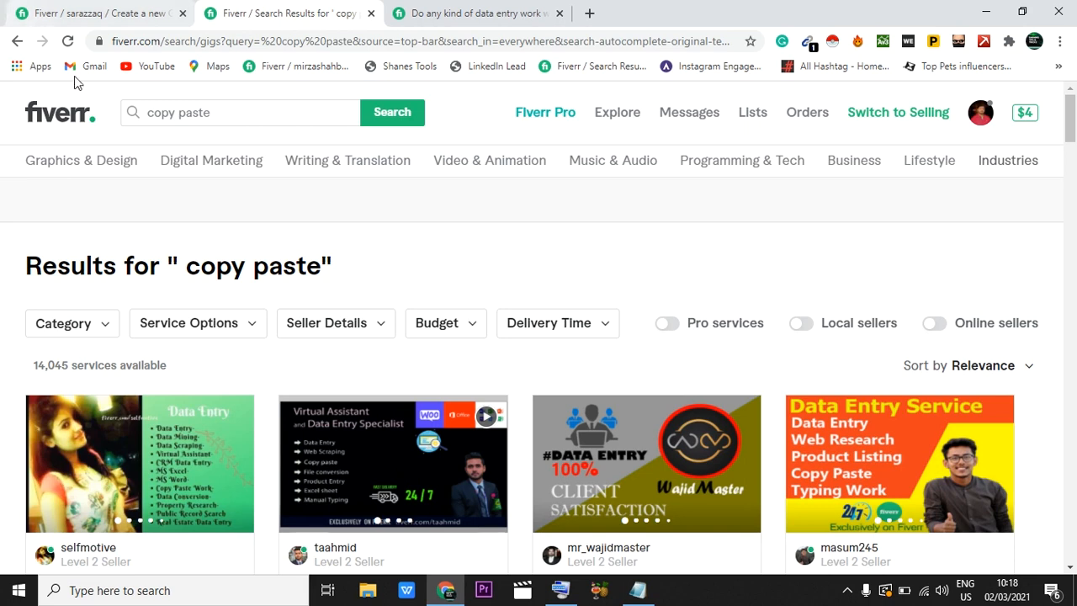
drag(213, 112, 139, 101)
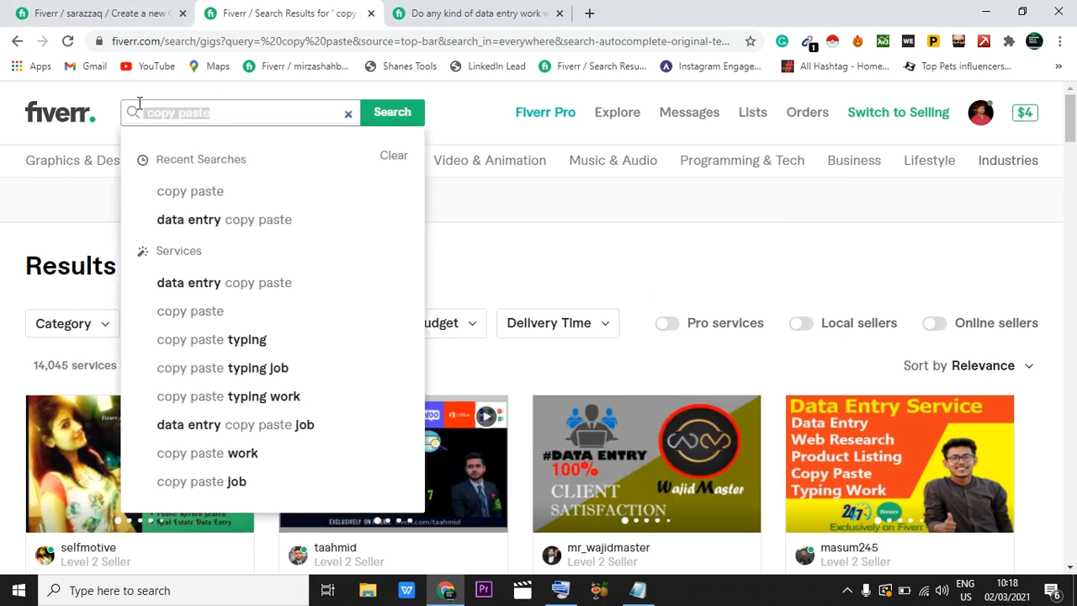
Step: Extend the new gig's title with "copy paste, excel data entry" after "do data entry,"
click(90, 12)
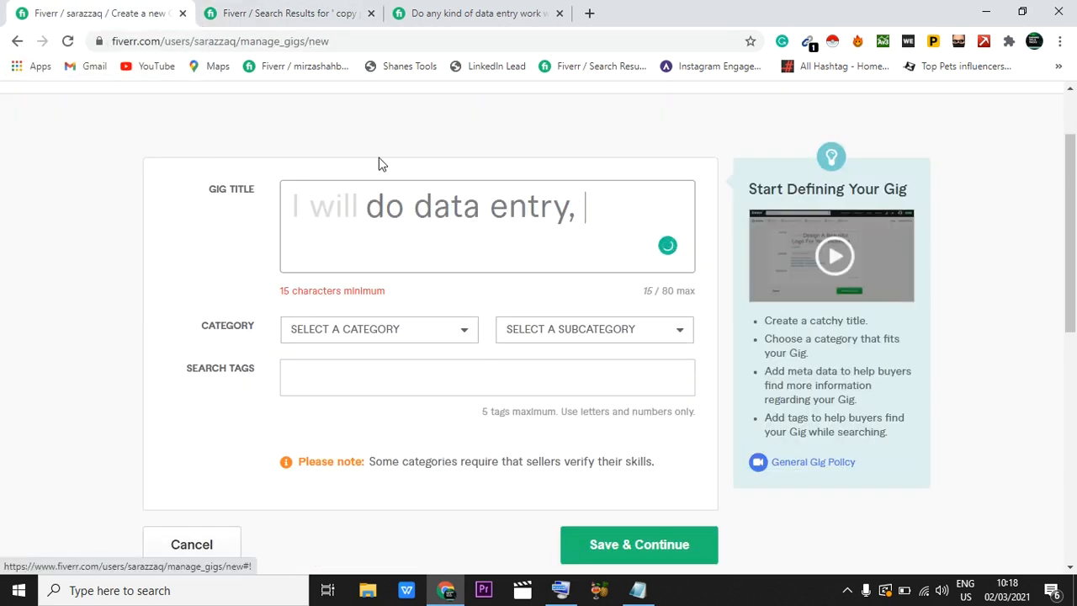
text(facebook page creation)
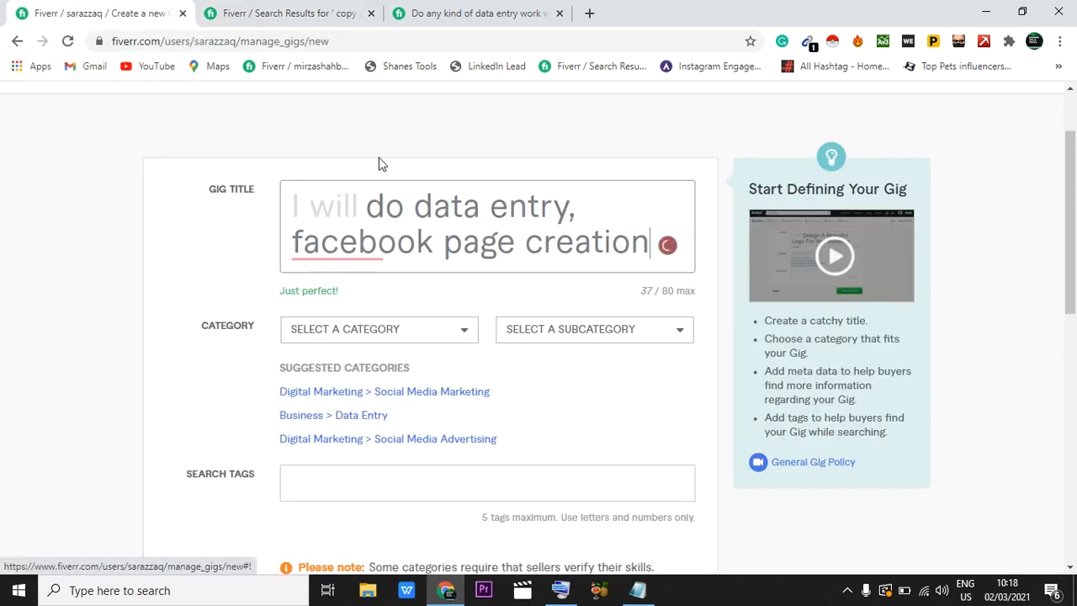
key(ctrl+z)
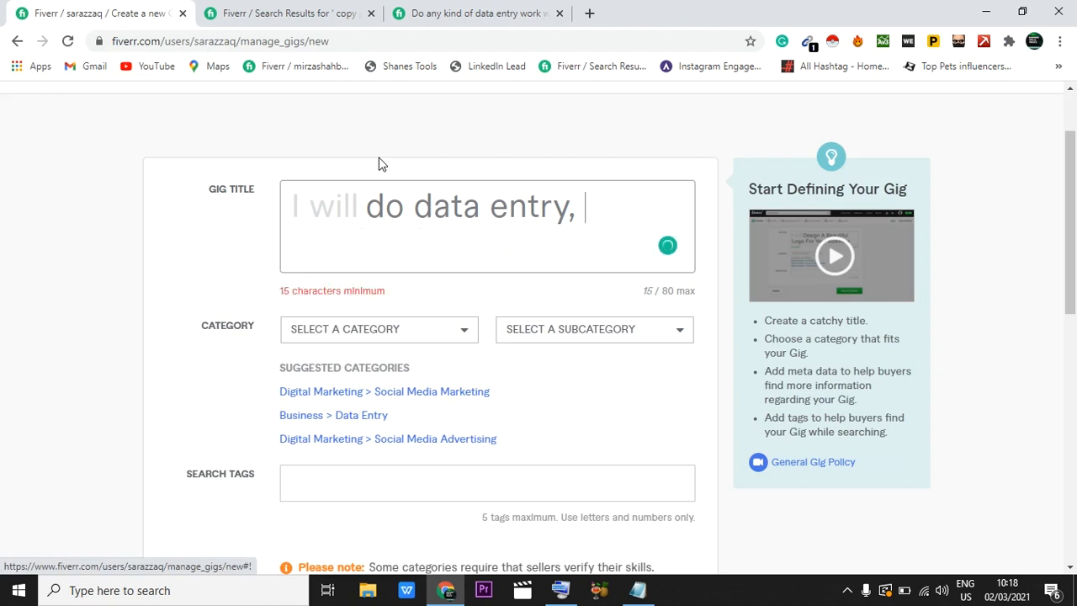
text(copy )
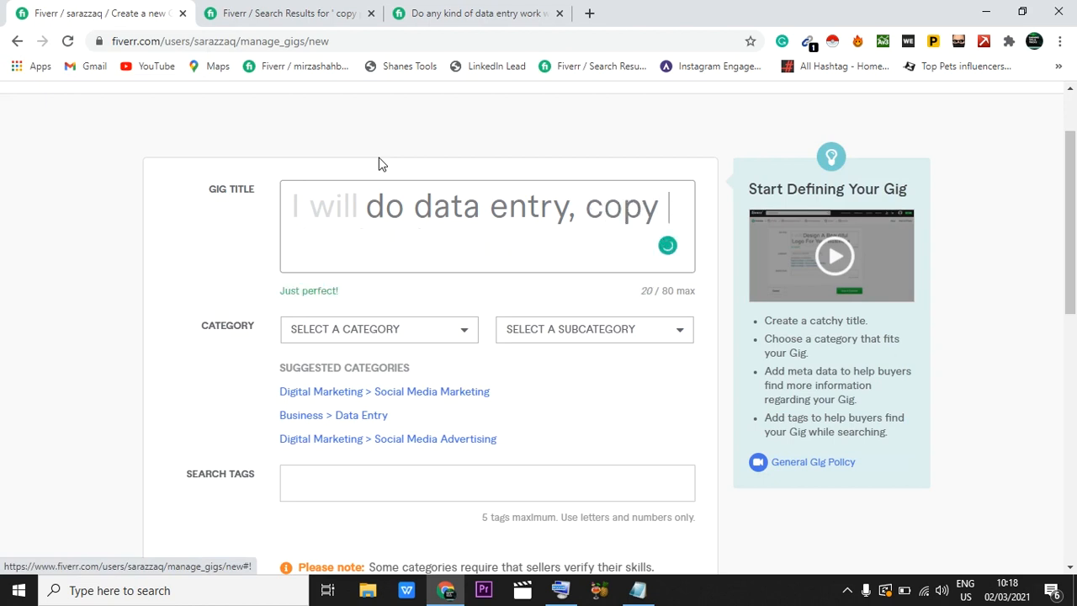
text(paste)
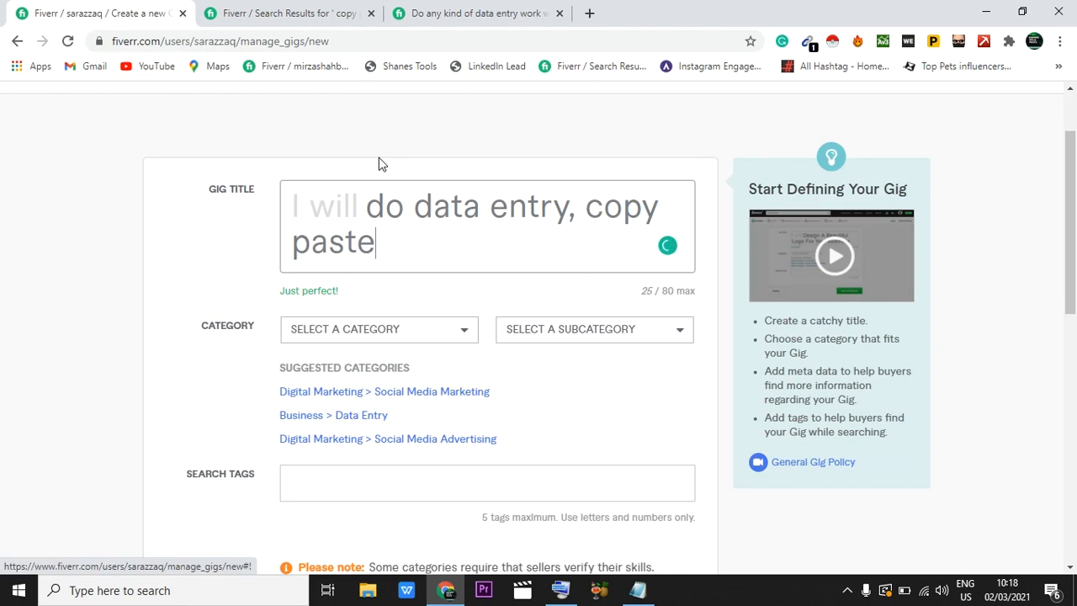
text(, exce)
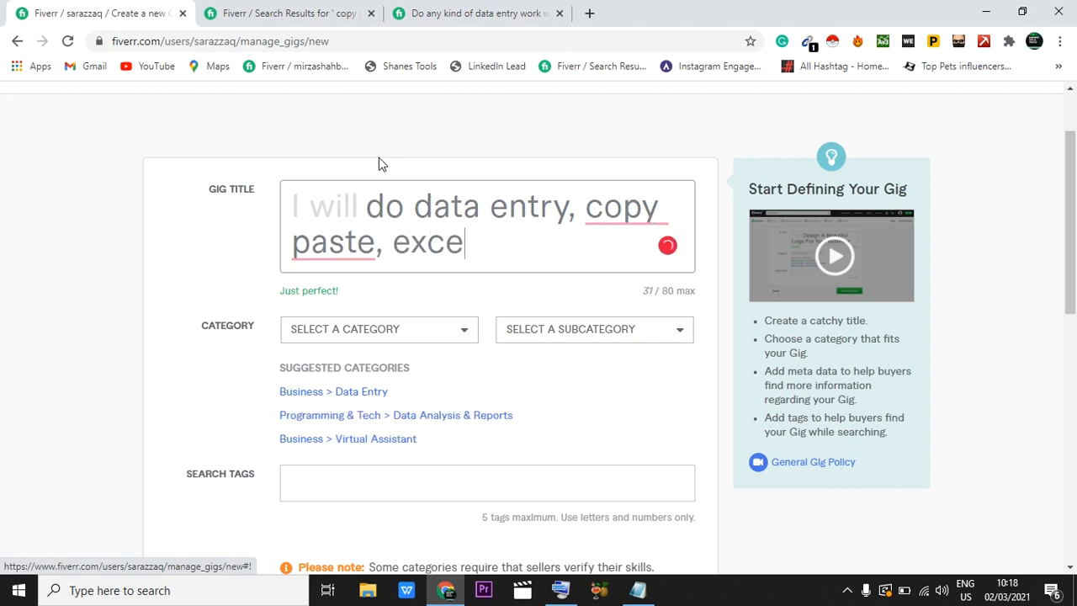
text(l data )
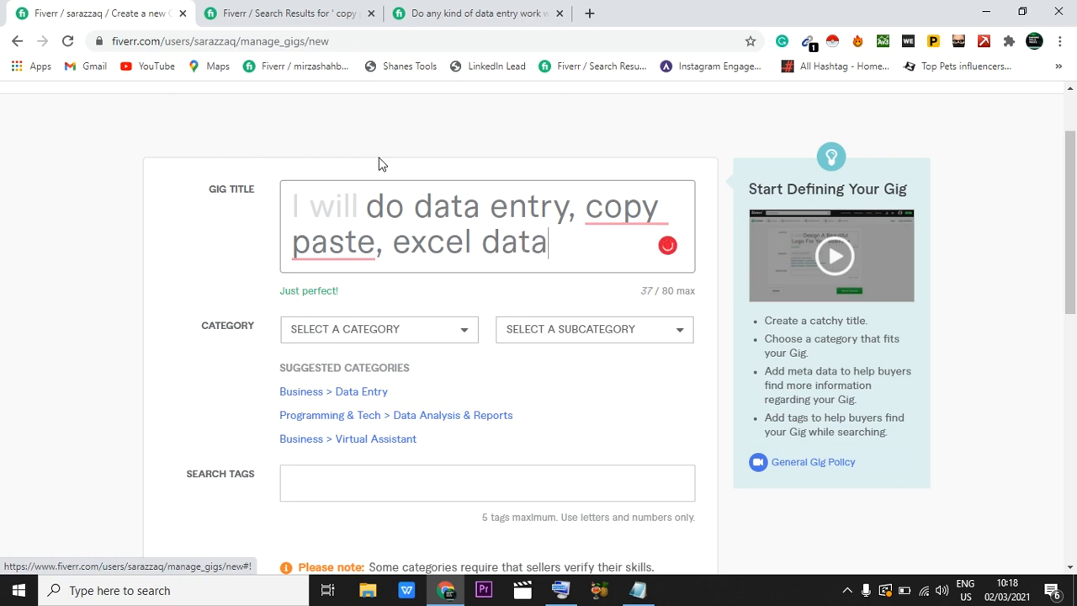
text(entry)
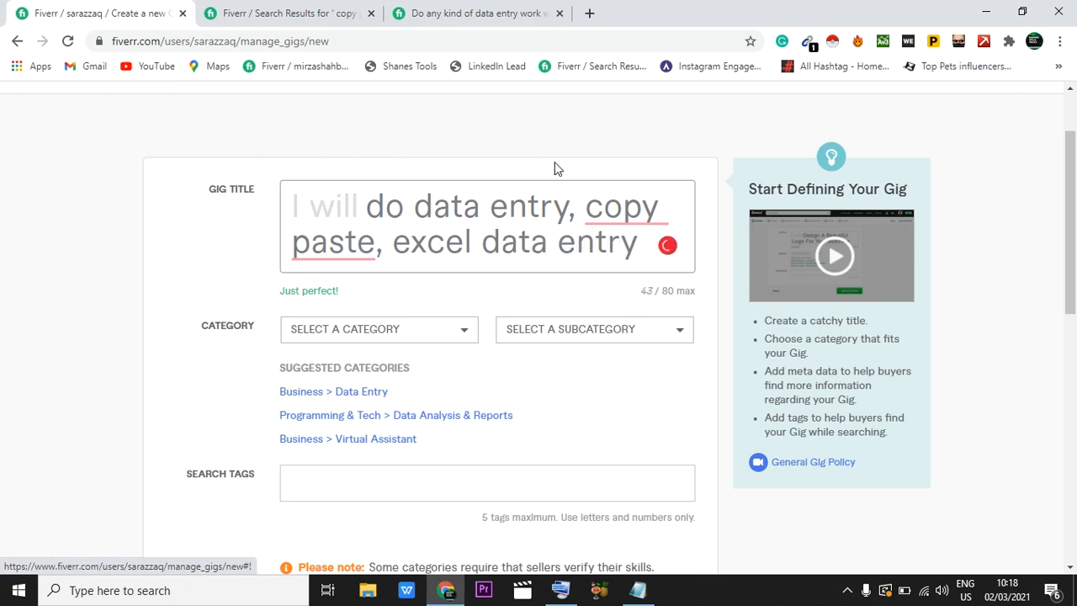
Step: Accept the suggested hyphen correction in the gig title so the phrase reads "copy-paste"
mouse_move(520, 198)
mouse_move(626, 214)
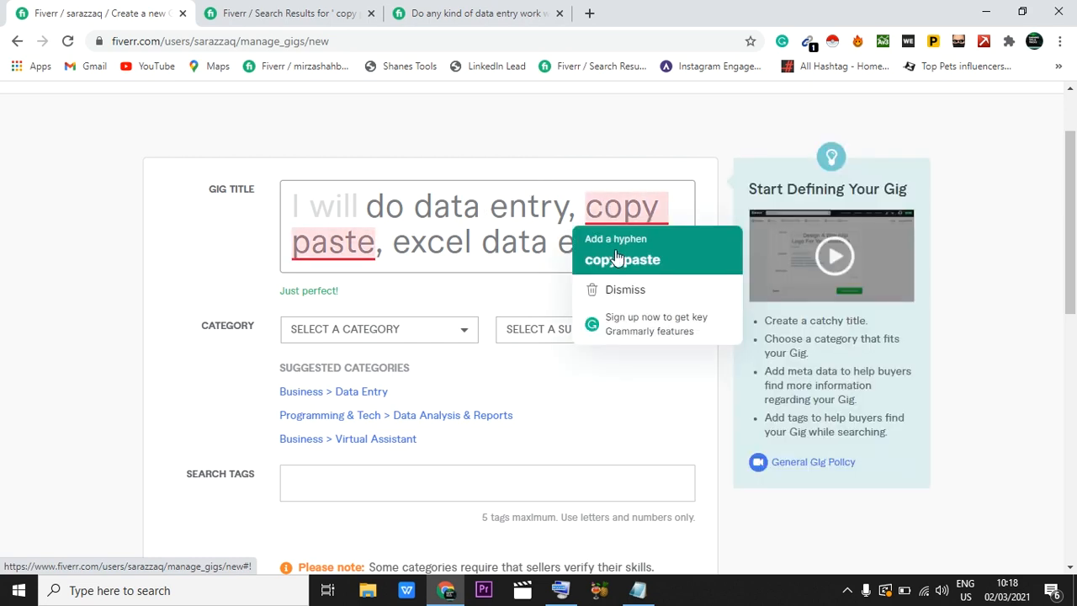
click(622, 261)
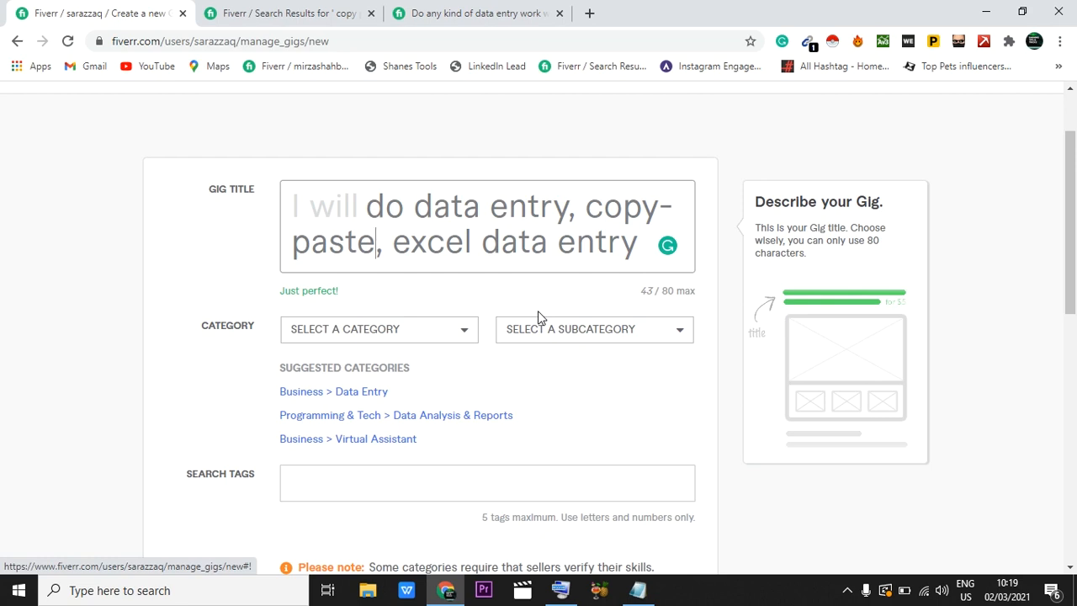
Step: Set the gig's category to Business and its subcategory to Data Entry
scroll(538, 317, down, 1)
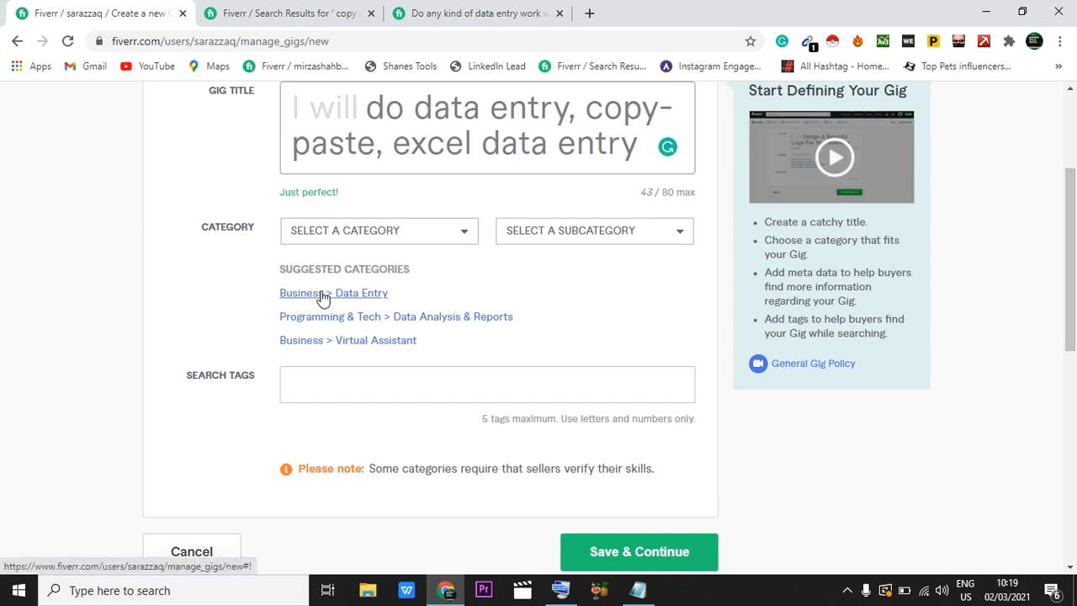
click(389, 236)
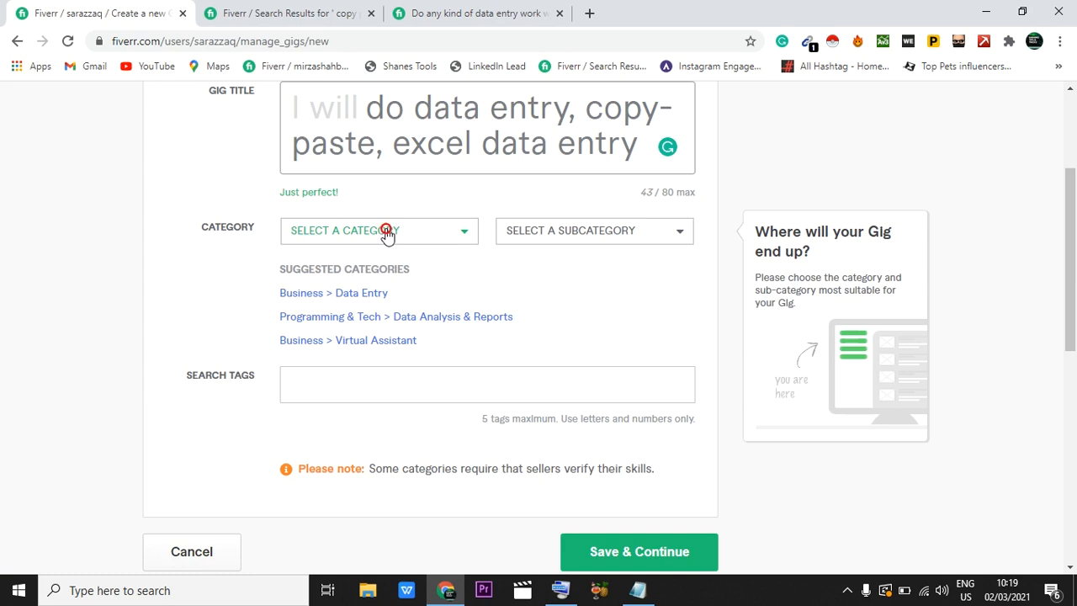
scroll(393, 394, down, 1)
click(297, 453)
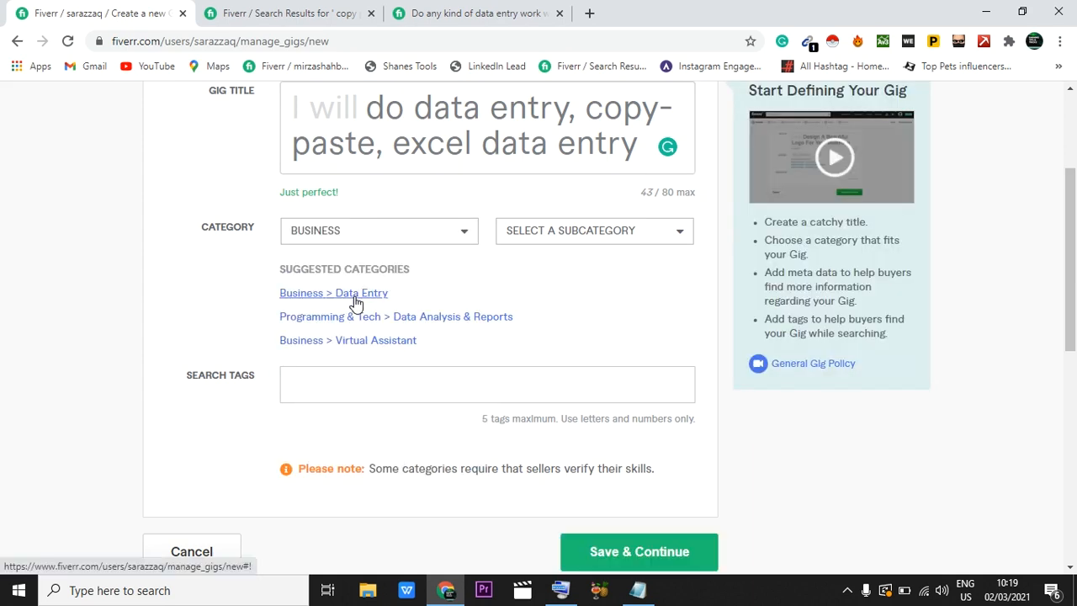
click(600, 243)
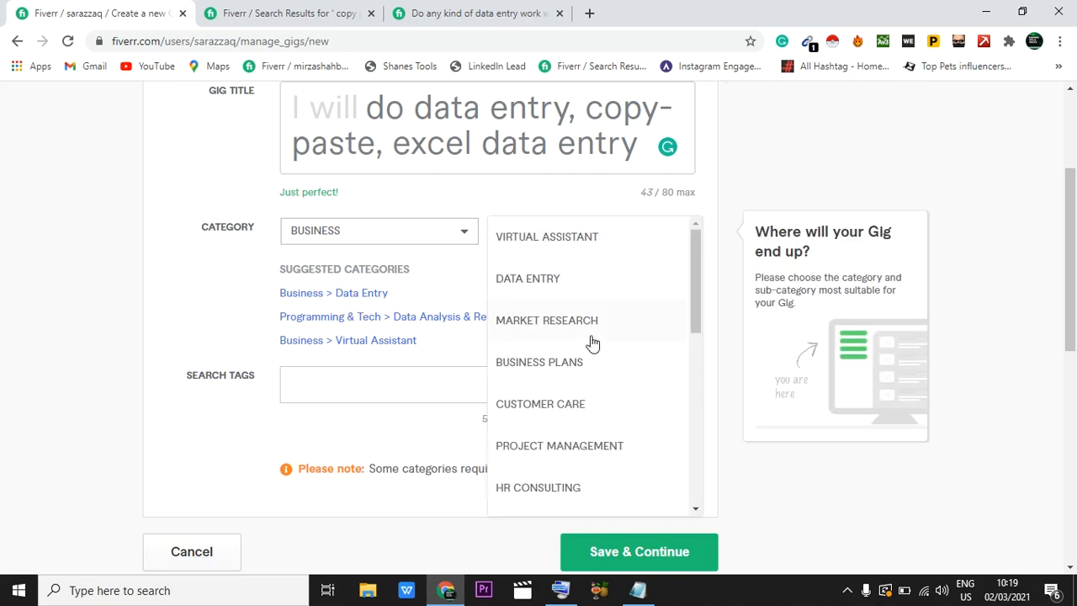
click(545, 289)
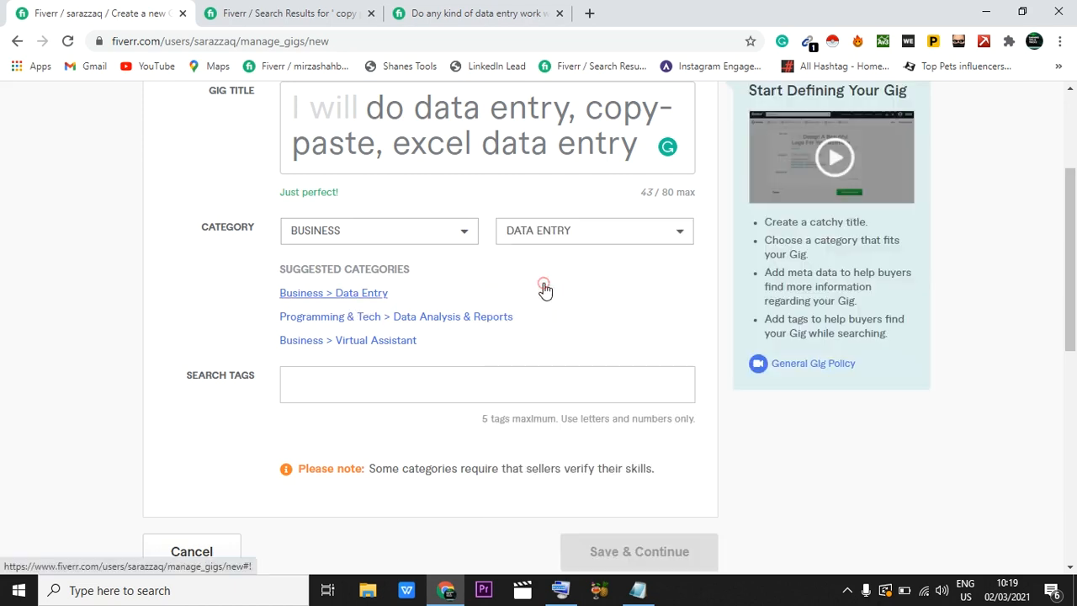
Step: Review the data entry service types in the gig metadata and set the service type to Insert data
scroll(545, 290, down, 2)
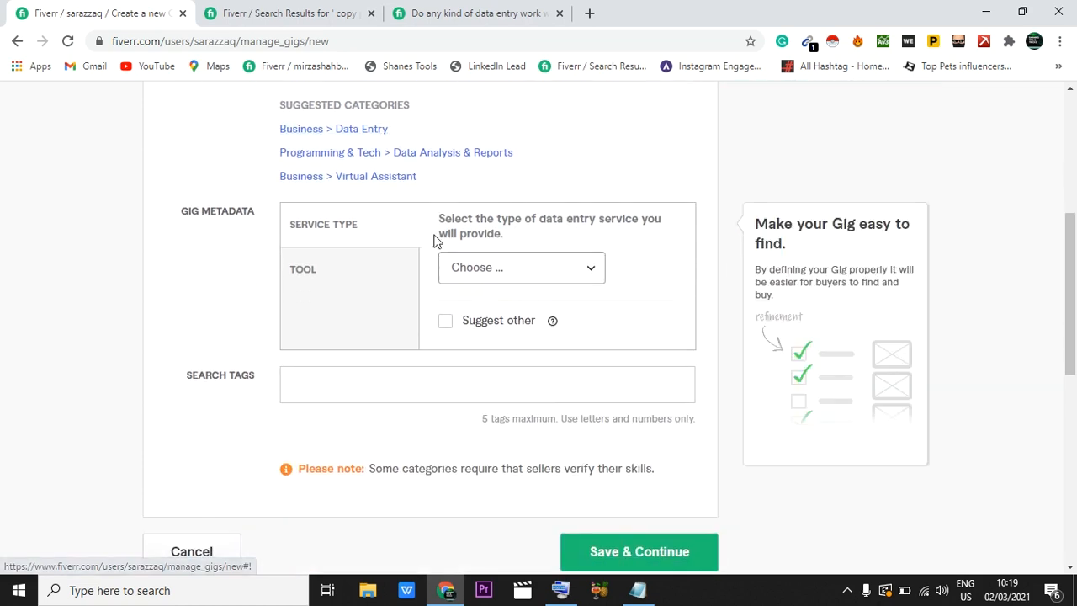
click(510, 267)
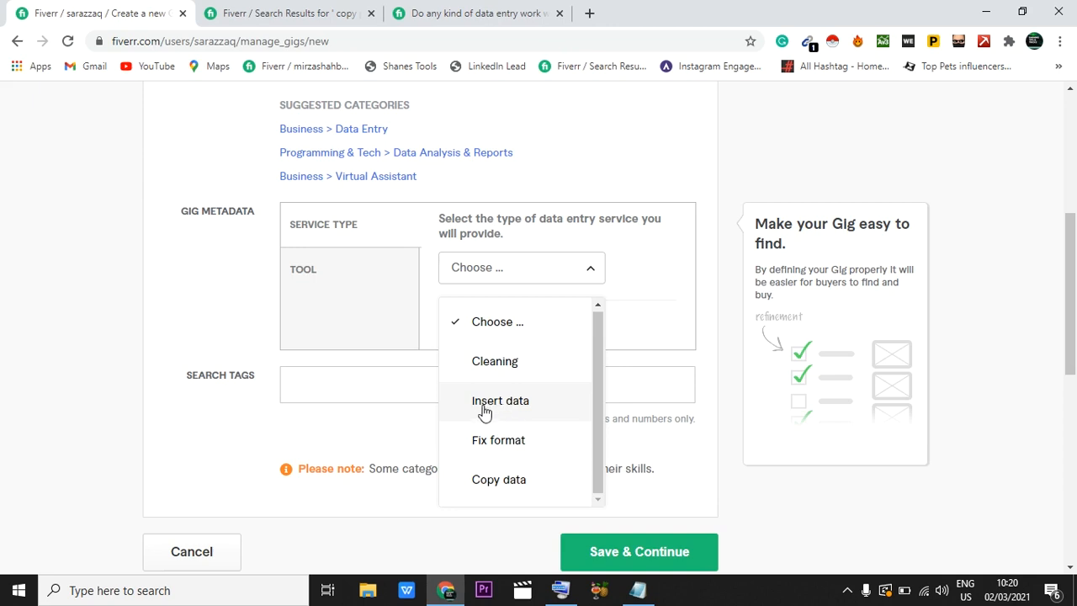
scroll(512, 409, down, 2)
scroll(515, 409, up, 2)
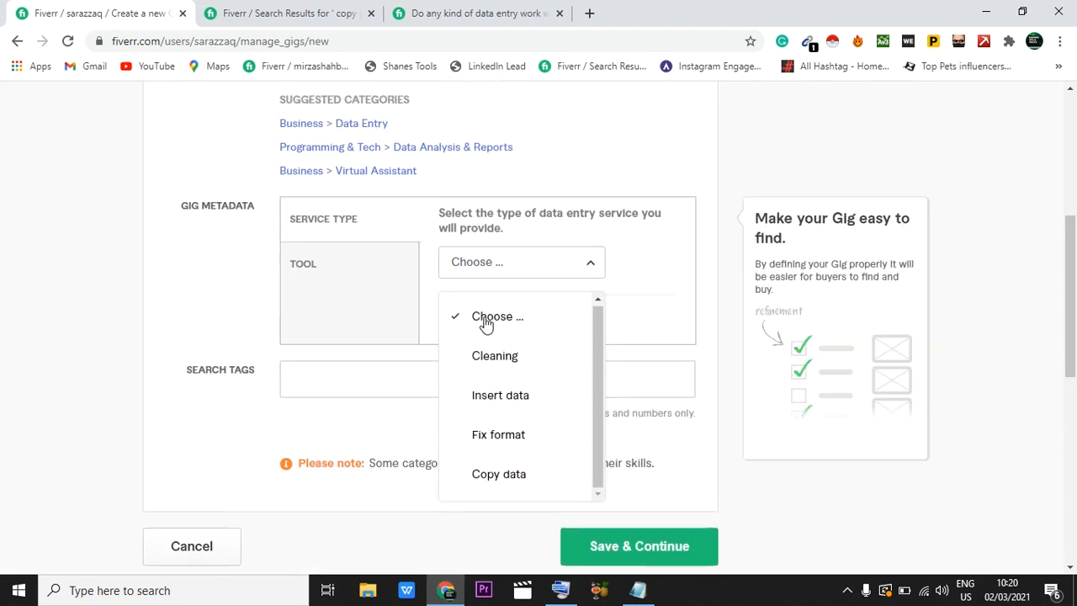
click(498, 407)
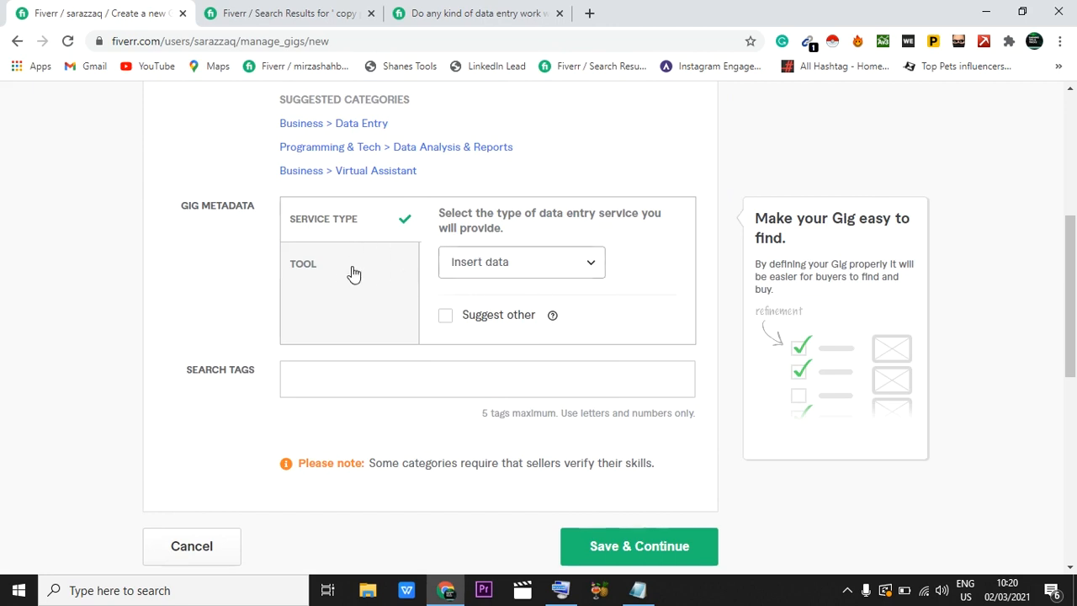
Step: Set the tool type in the gig metadata to Excel
click(302, 269)
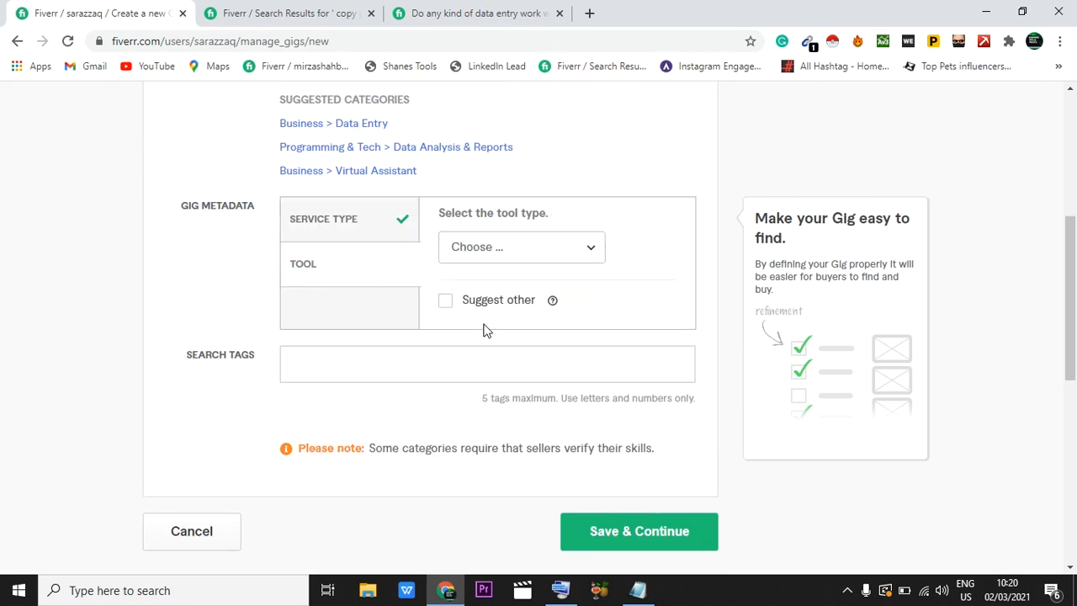
click(526, 246)
scroll(526, 245, down, 1)
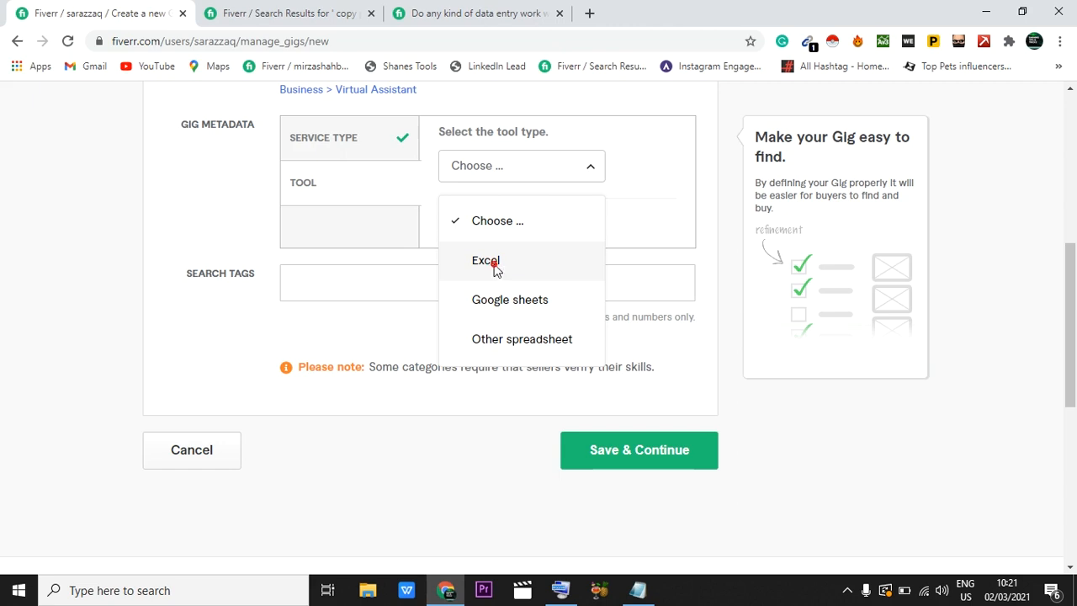
click(494, 266)
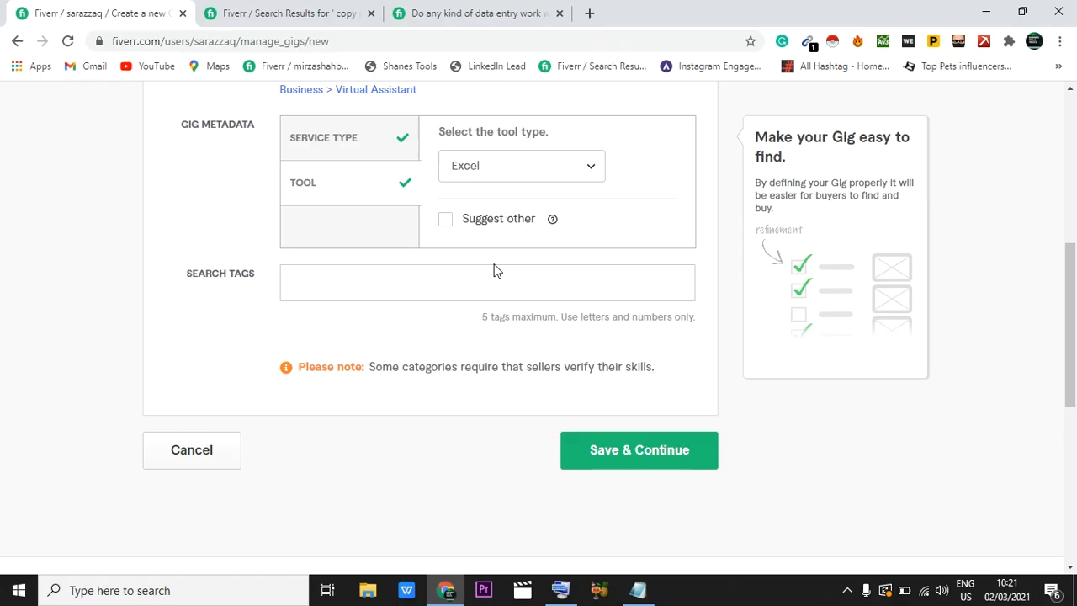
Step: Add the suggested search tags "data entry", "data collection" and "microsoft excel" to the gig
click(336, 282)
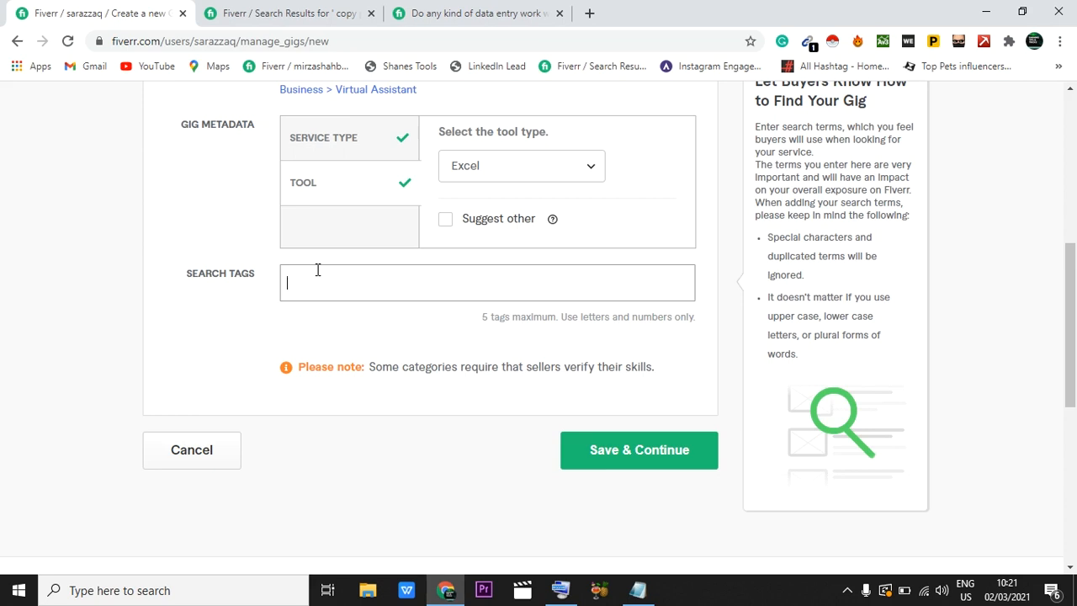
text(data)
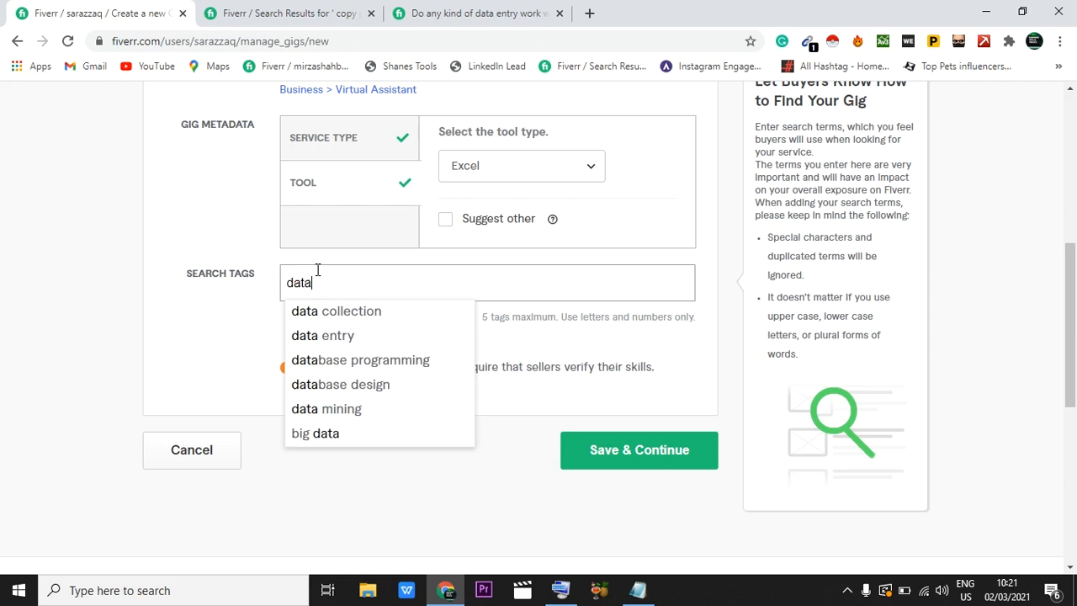
click(323, 337)
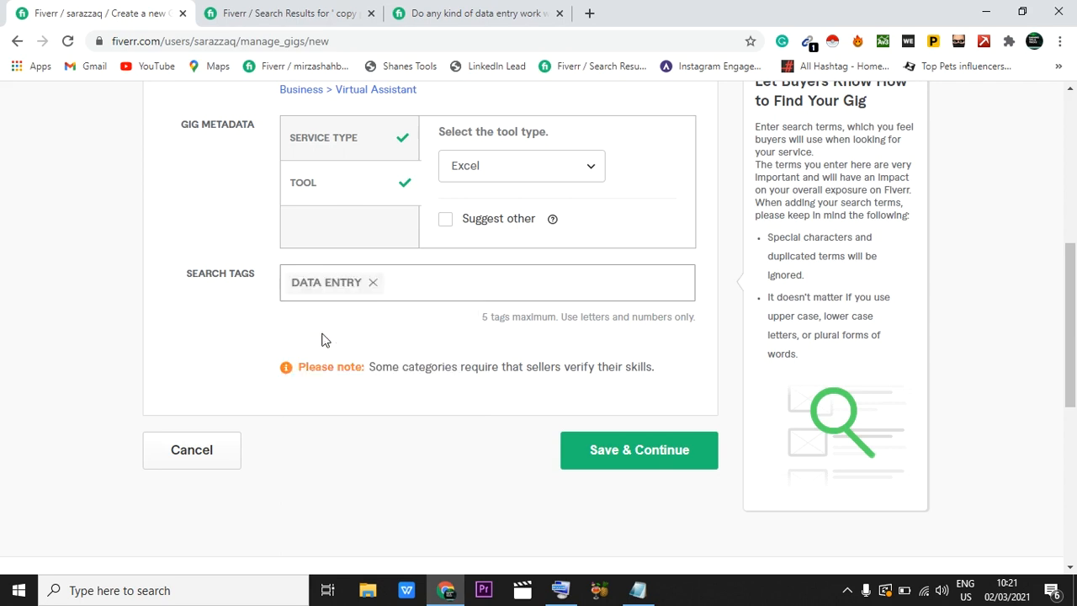
text(da)
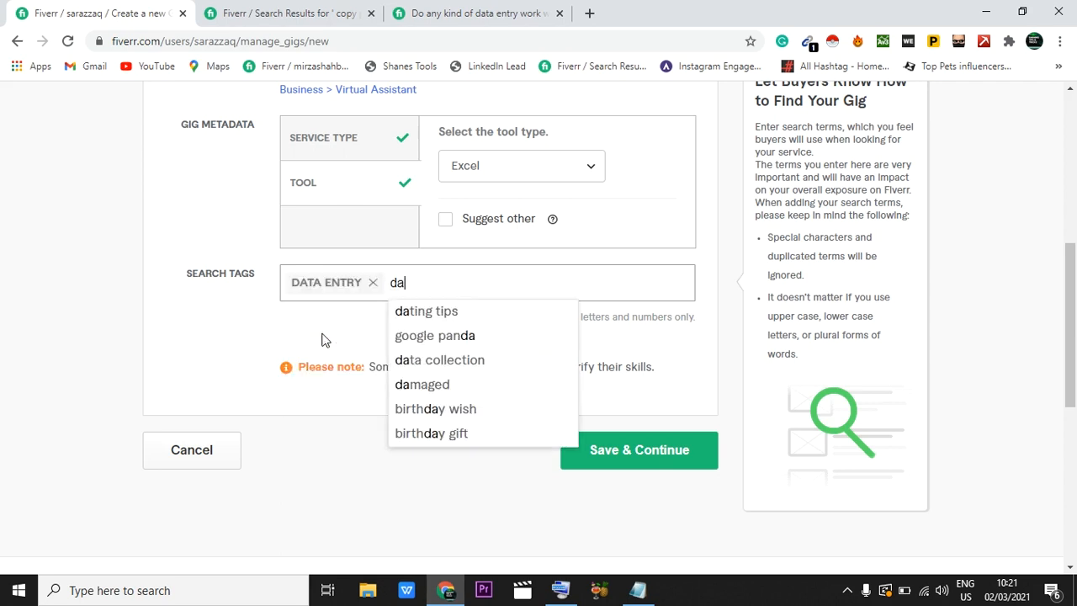
text(ta)
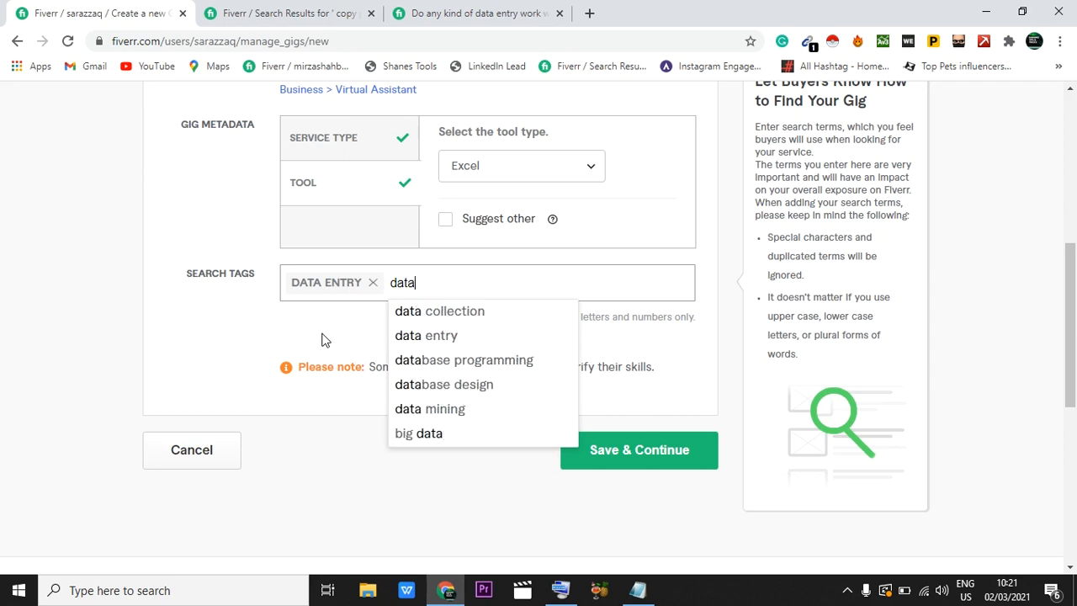
click(431, 312)
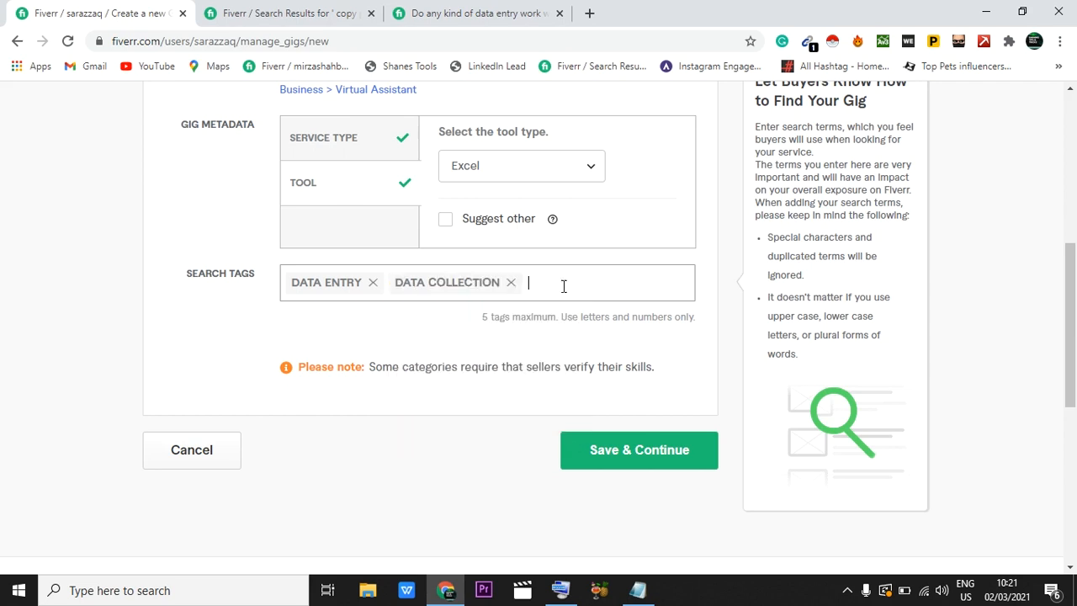
text(ex)
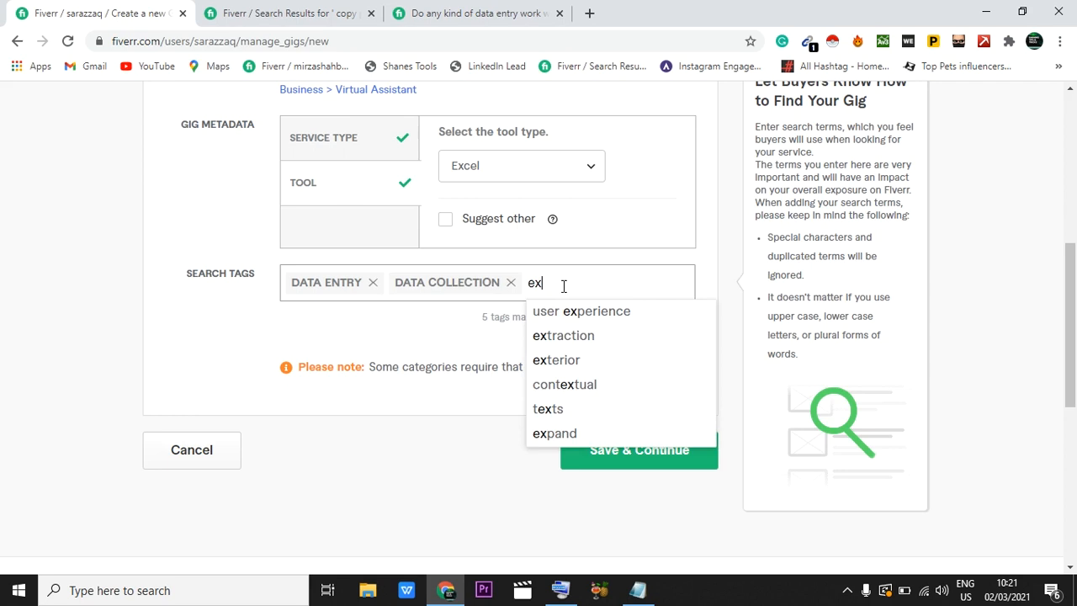
text(c)
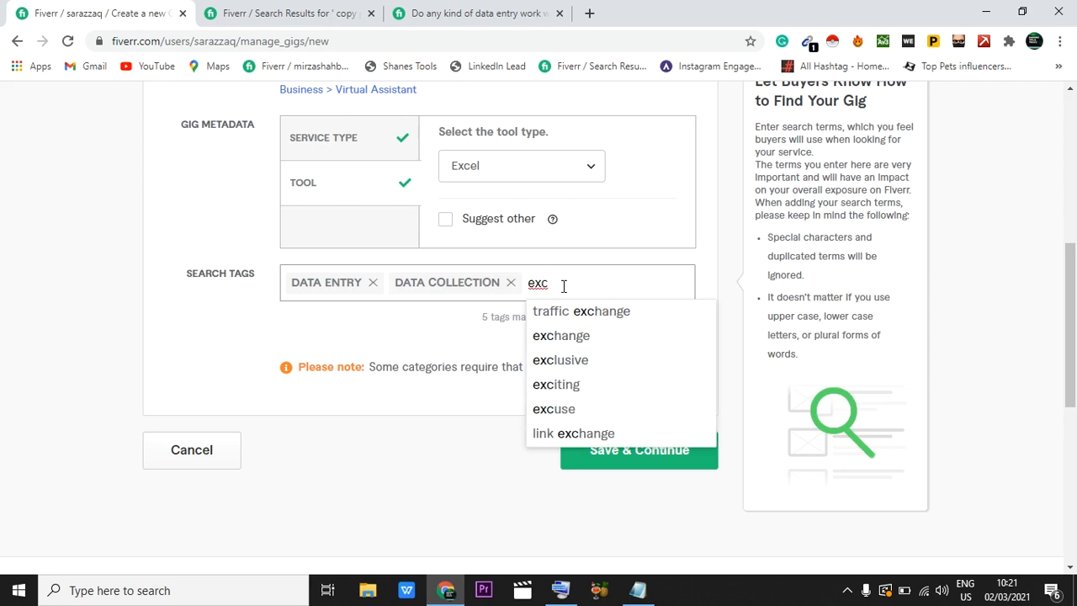
text(el)
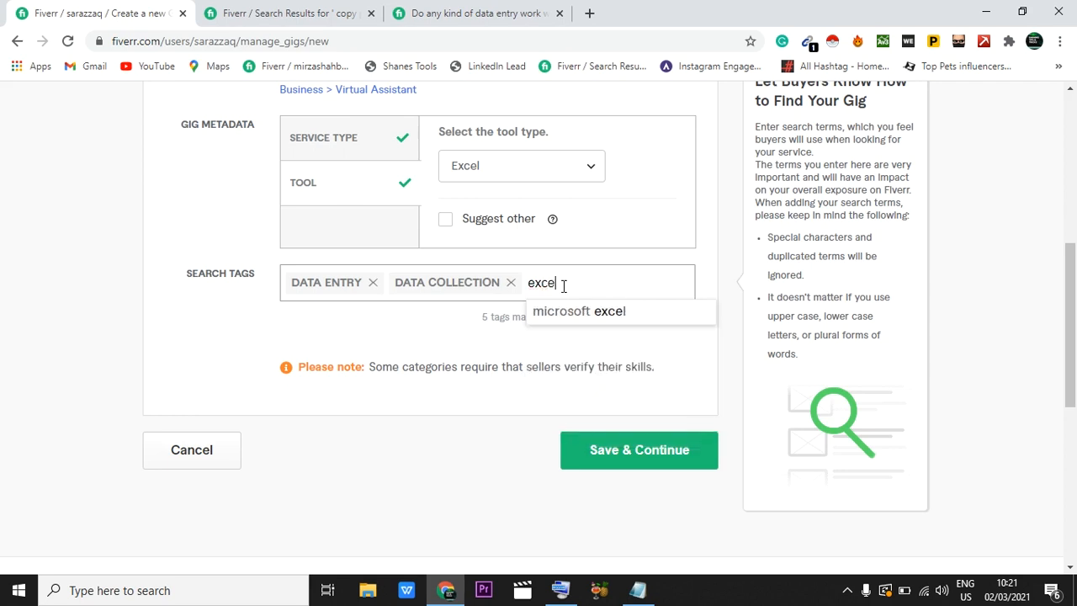
click(581, 312)
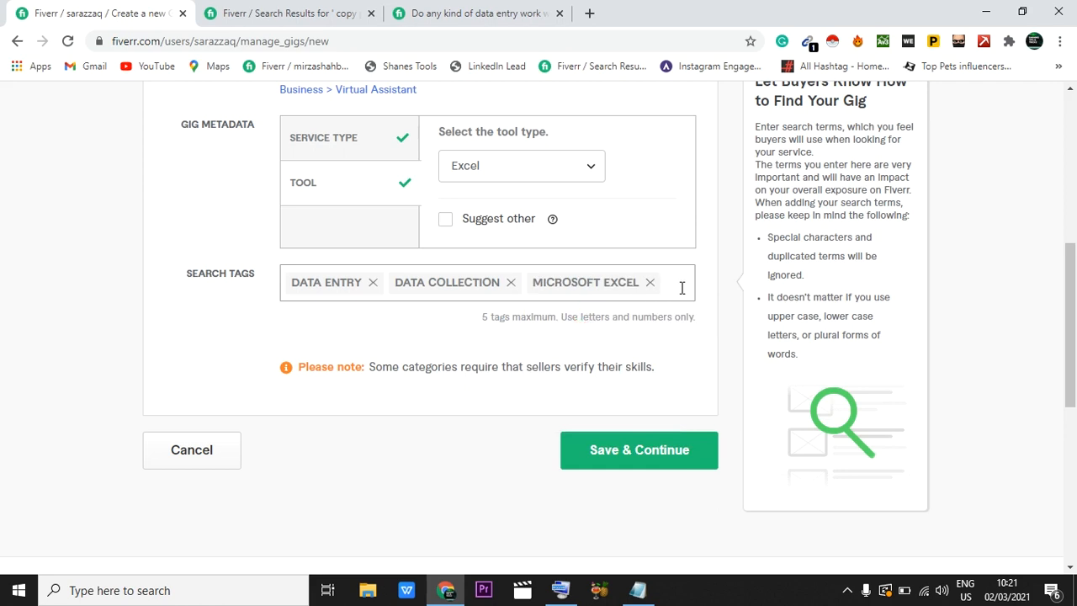
Step: Look for further search tag suggestions for "micro" and "word"
text(micro)
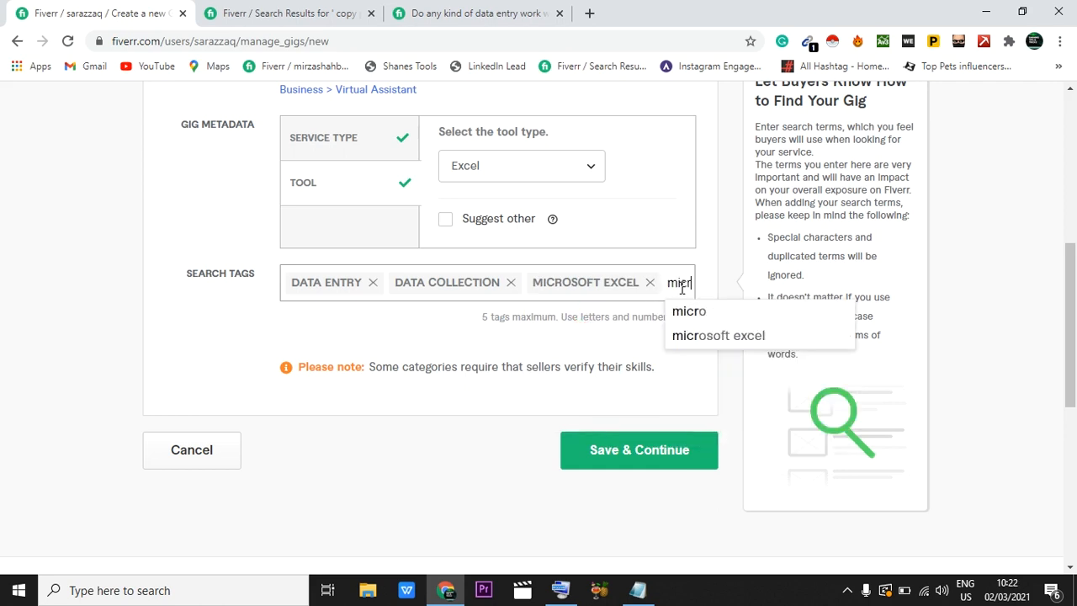
key(BackSpace)
key(BackSpace)
key(BackSpace)
key(BackSpace)
key(BackSpace)
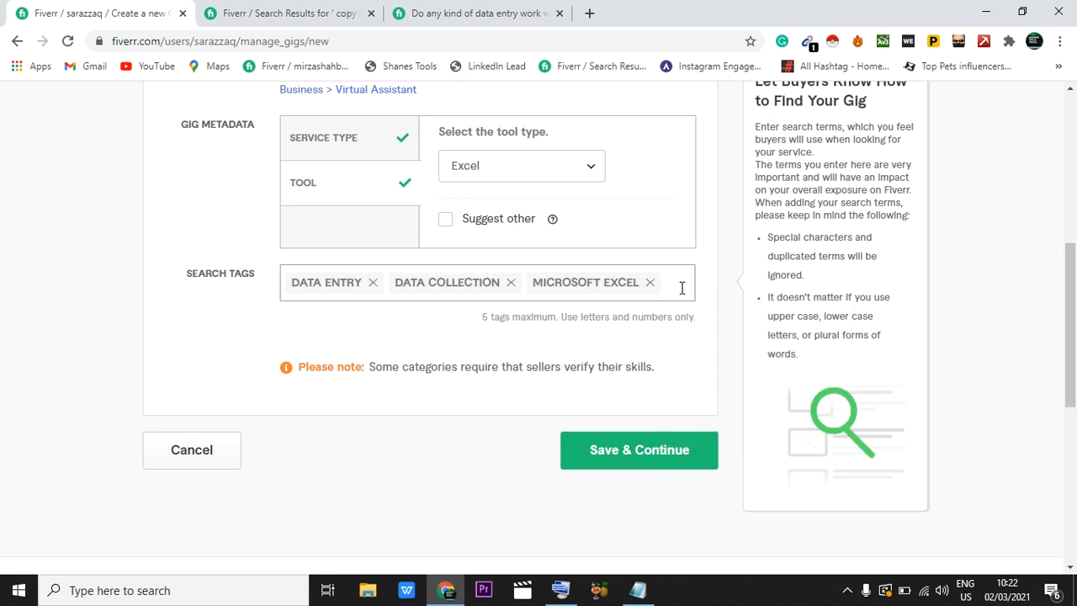
text(word)
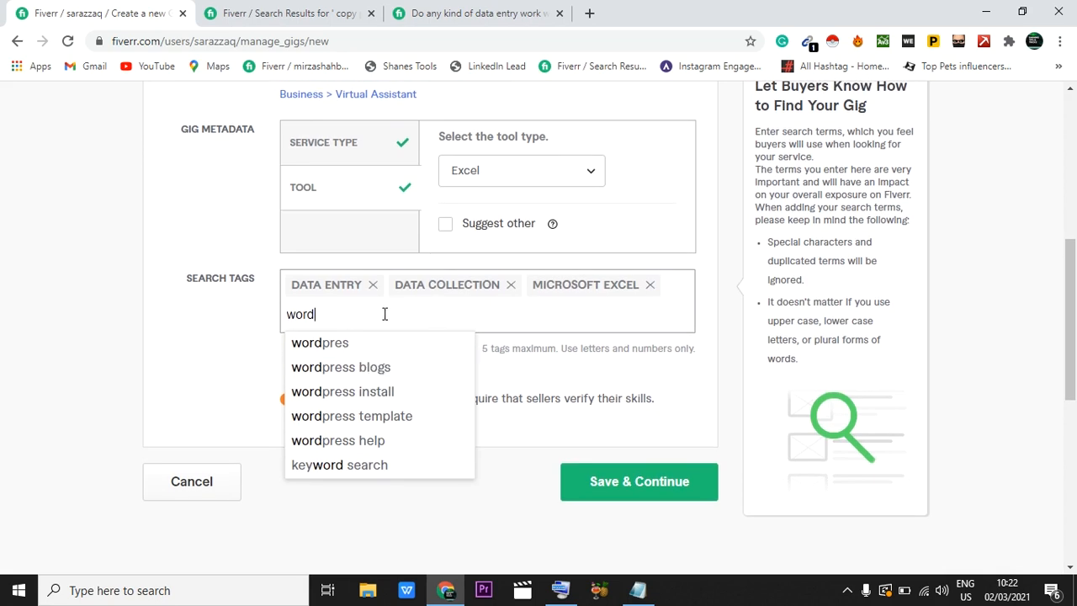
Step: Clear the unfinished tag text and remove all search tags from the gig
key(BackSpace)
key(BackSpace)
key(BackSpace)
key(BackSpace)
key(BackSpace)
key(BackSpace)
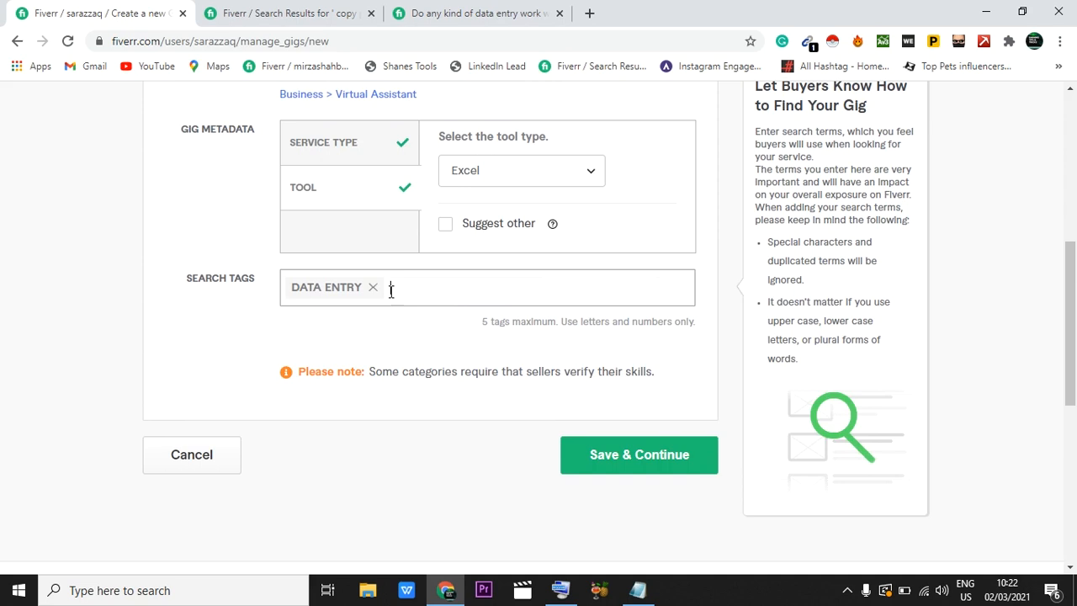
text(vo)
key(BackSpace)
key(BackSpace)
key(BackSpace)
Step: Add the suggested search tags "data entry" and "microsoft excel" to the gig
text(data)
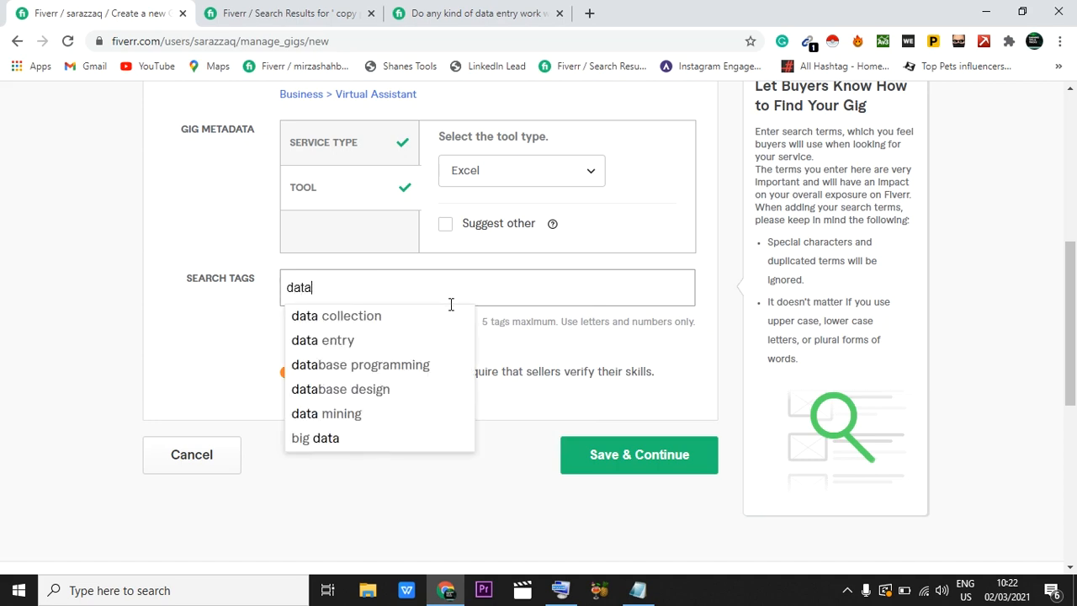
click(340, 343)
text(d)
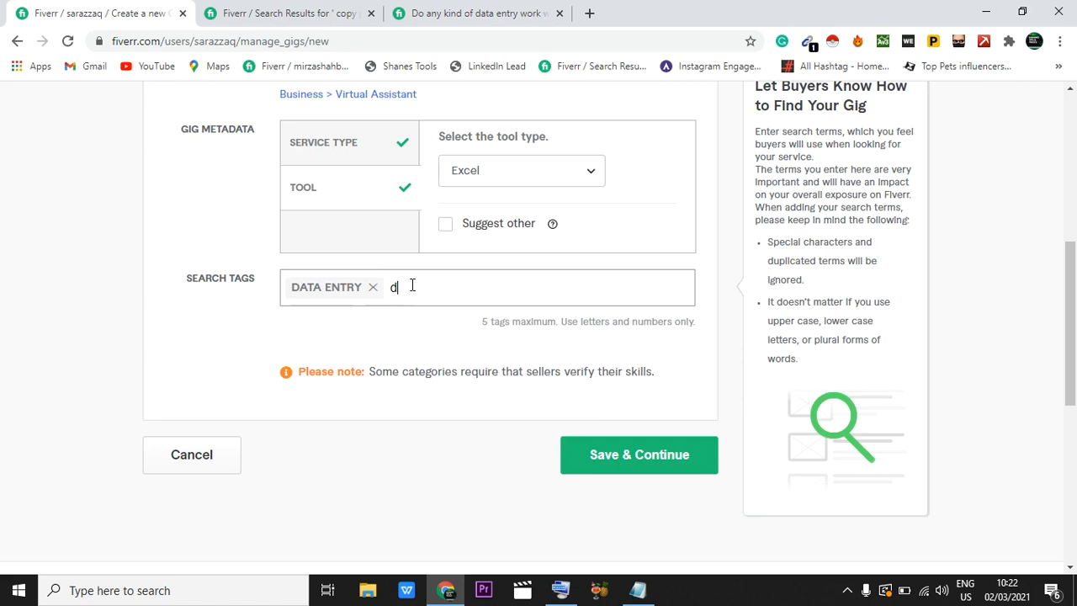
key(BackSpace)
text(exce)
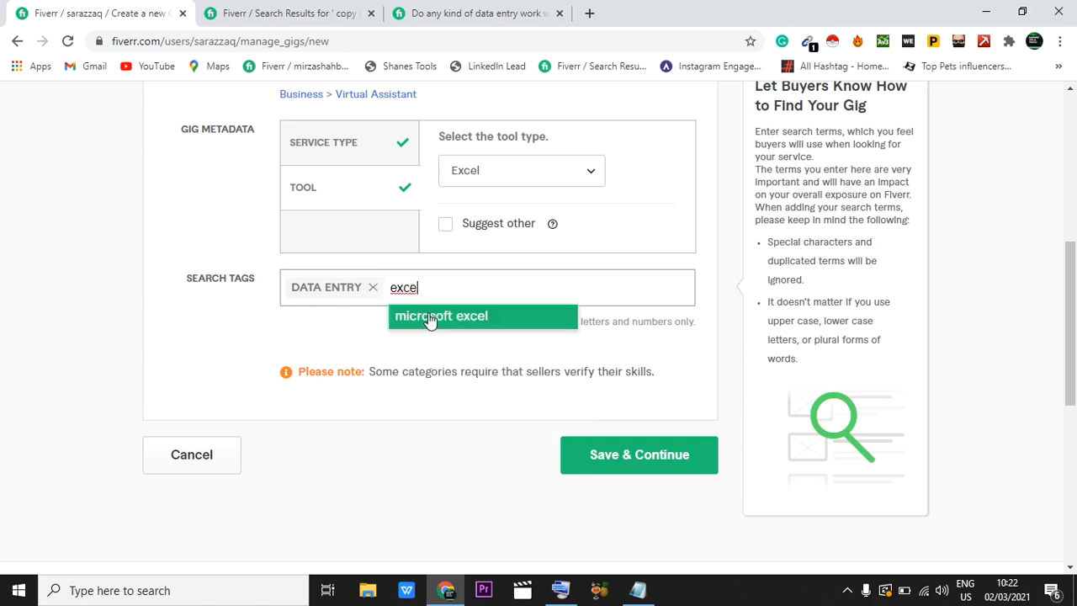
click(432, 317)
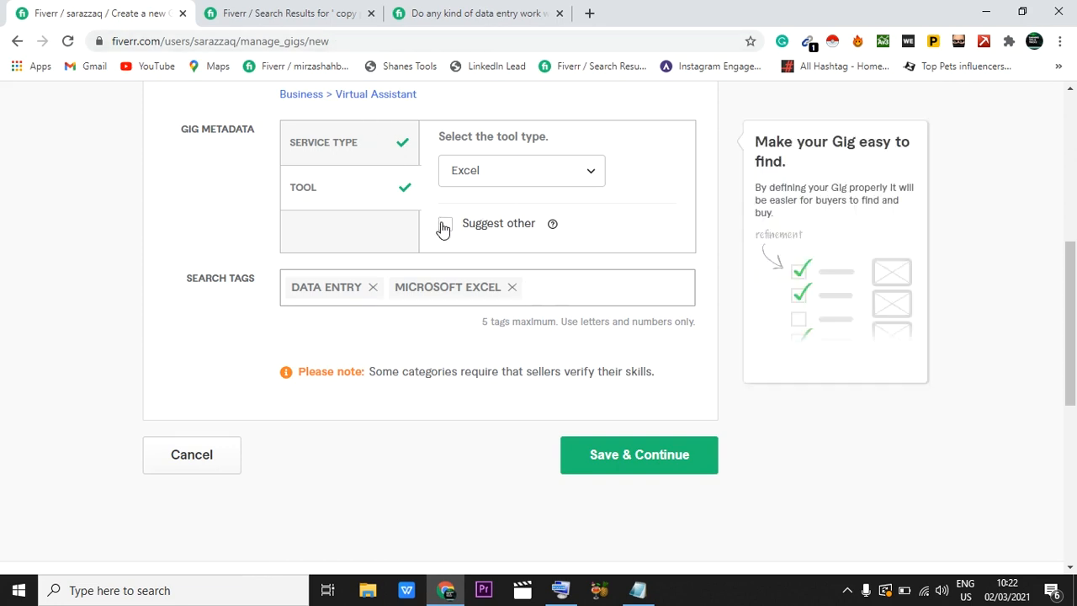
Step: Review the completed overview form and try to save it and continue to pricing
scroll(444, 229, up, 5)
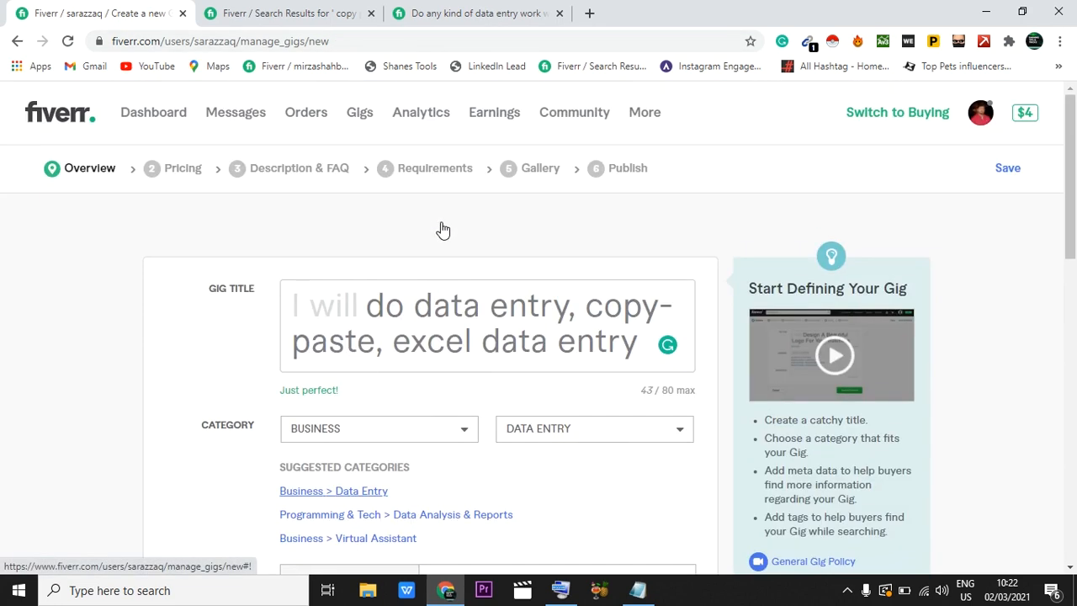
scroll(443, 229, down, 7)
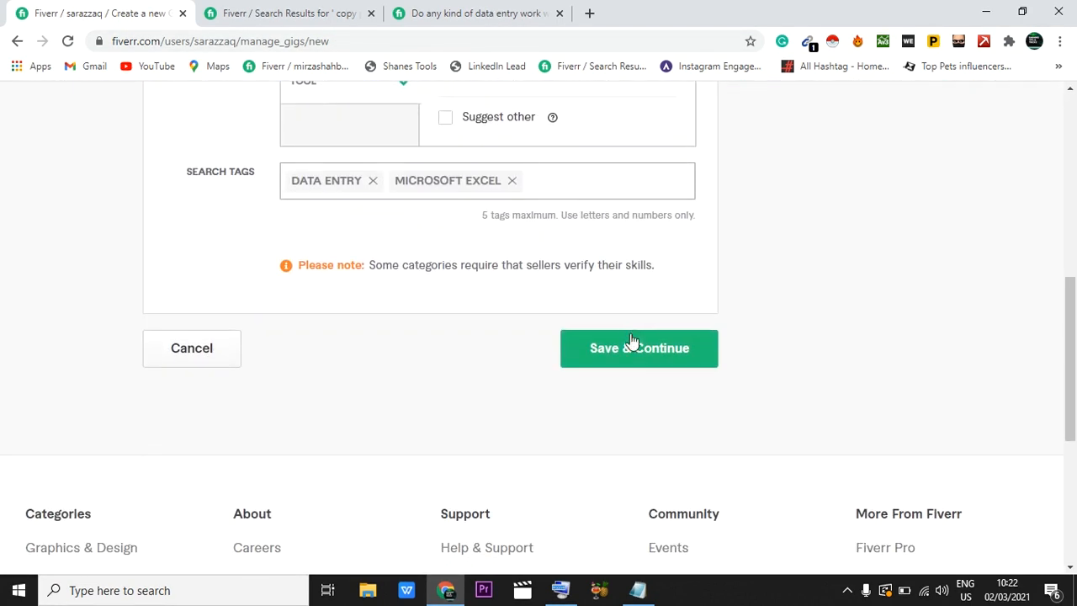
click(632, 348)
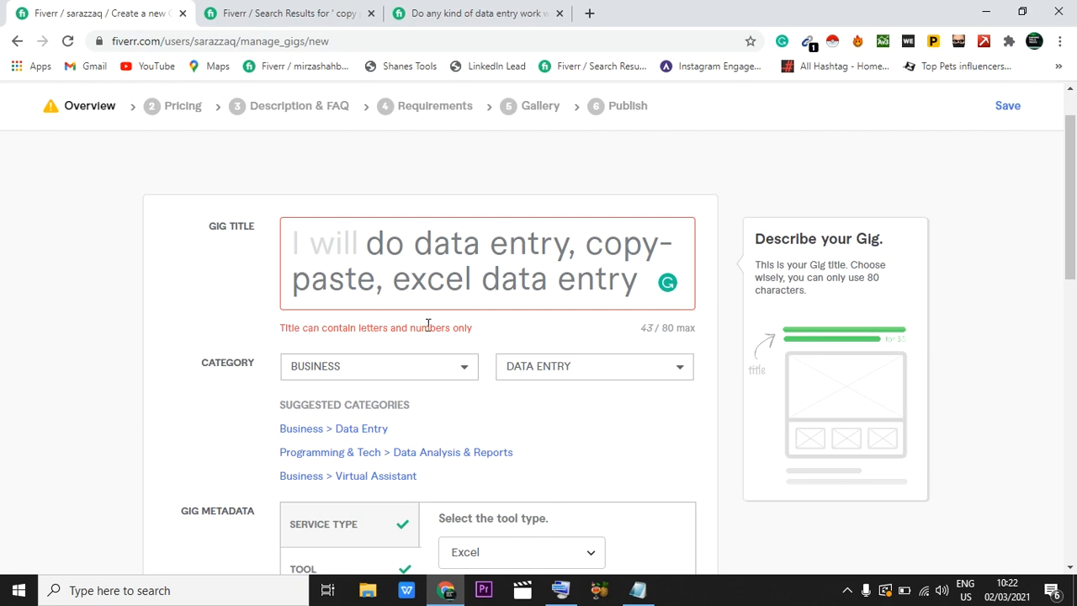
Step: Remove the hyphen from the gig title so the phrase reads "copypaste", and save the overview to continue to pricing
click(673, 247)
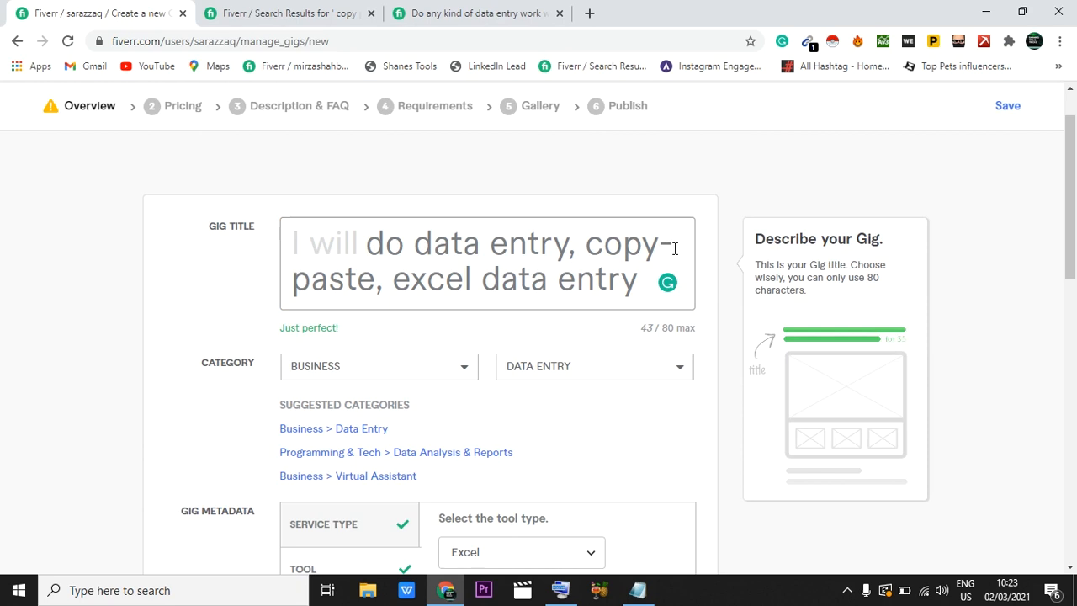
key(BackSpace)
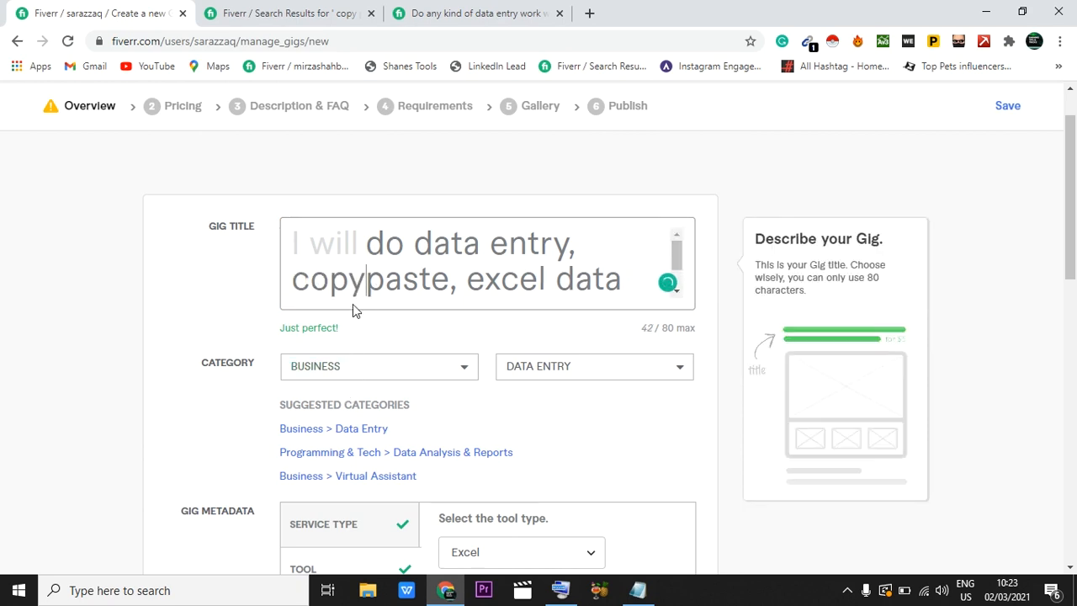
scroll(442, 337, down, 15)
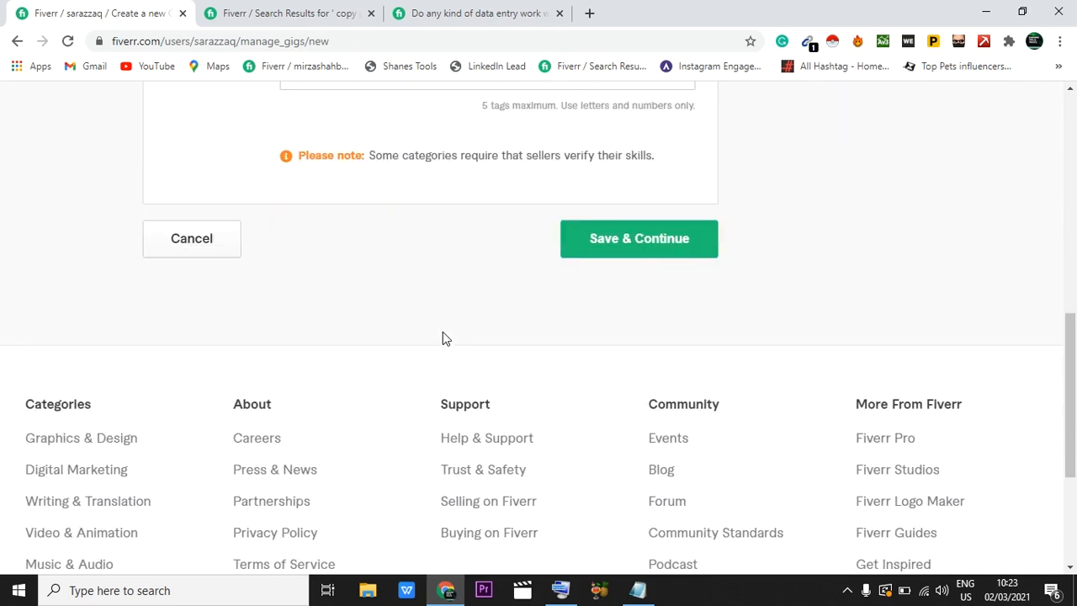
click(633, 215)
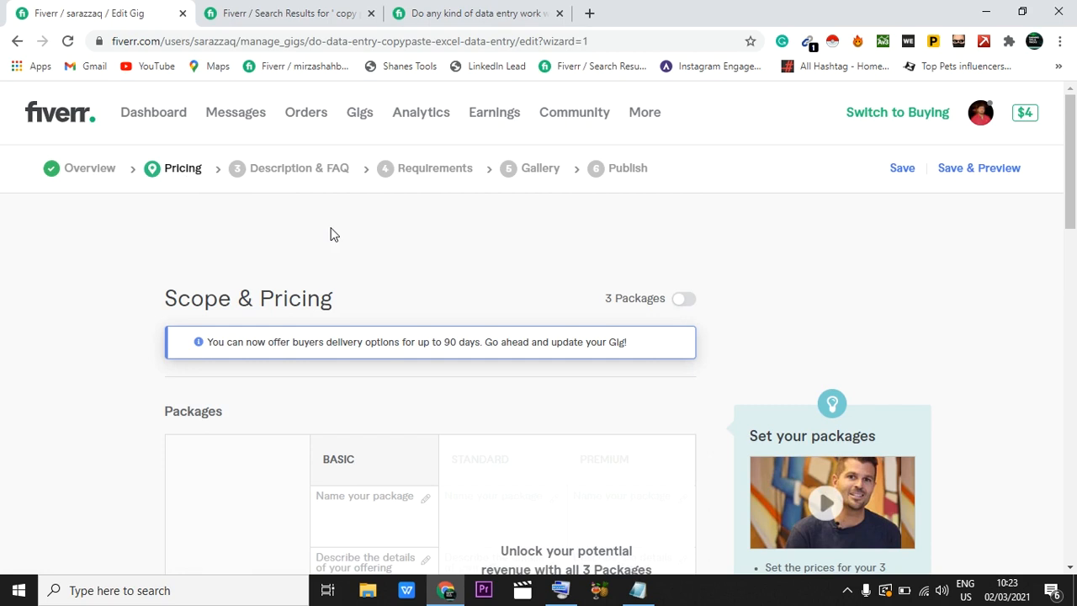
Step: Name the Basic package "basic" in the gig's pricing table
scroll(331, 234, down, 2)
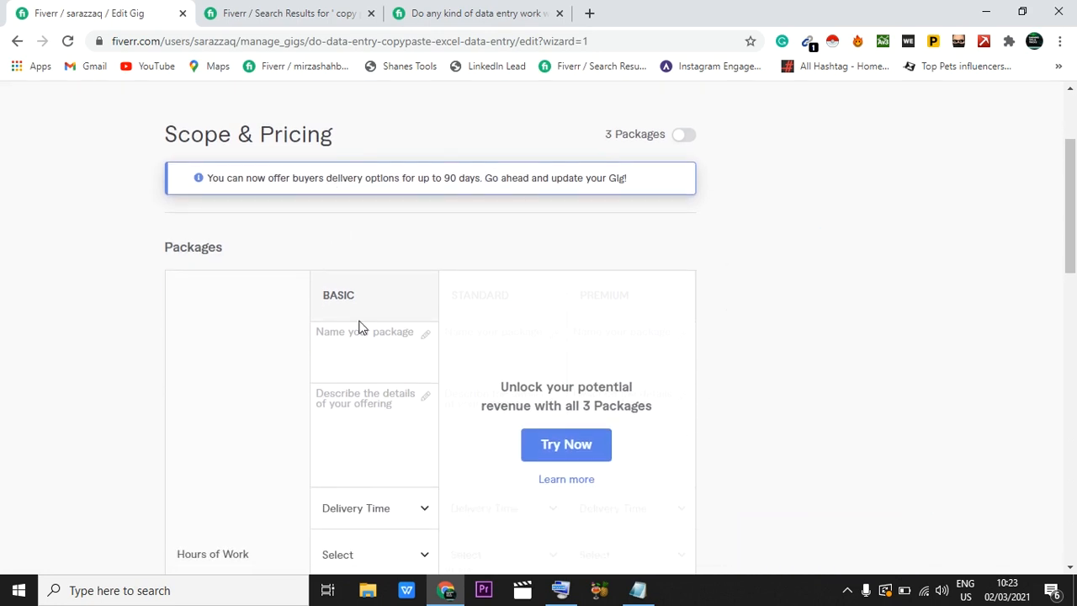
scroll(359, 326, down, 1)
click(329, 245)
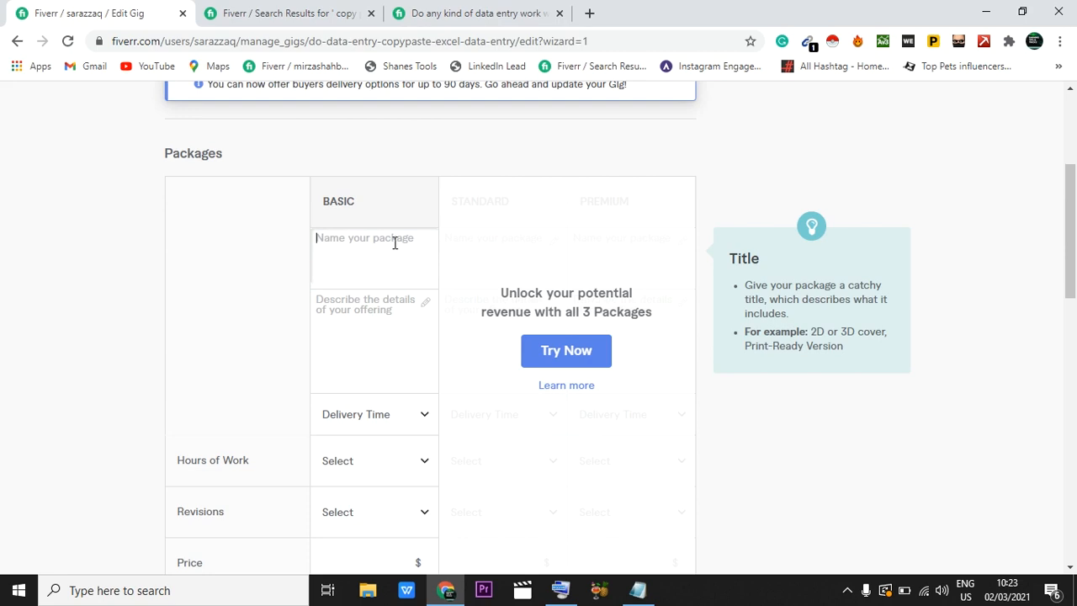
text(basic)
Step: Enter "i will do all type of data entry in 24" as the Basic package's description
click(353, 299)
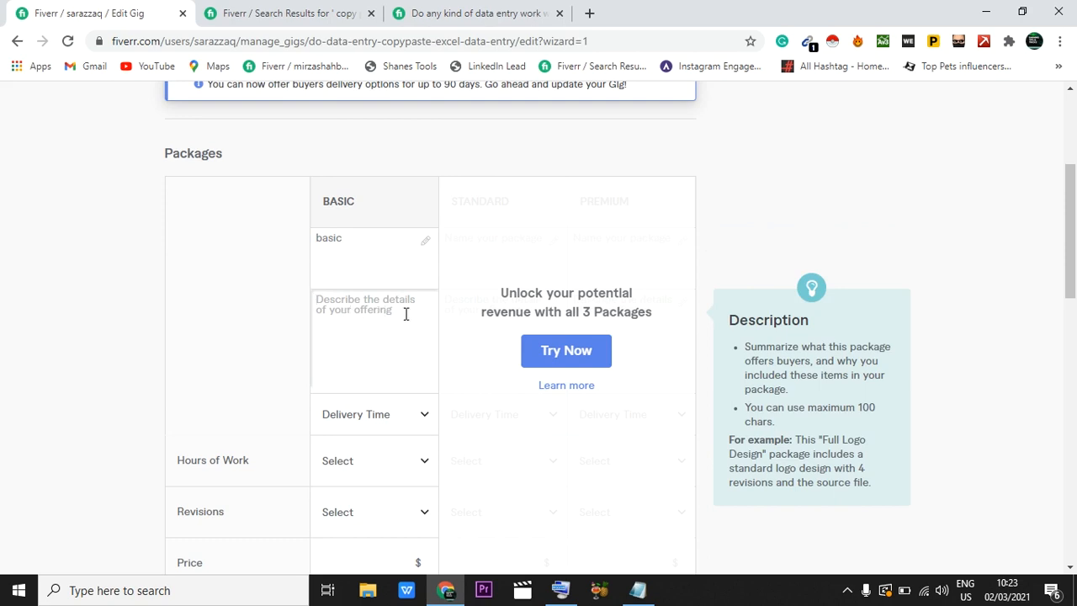
scroll(406, 313, down, 1)
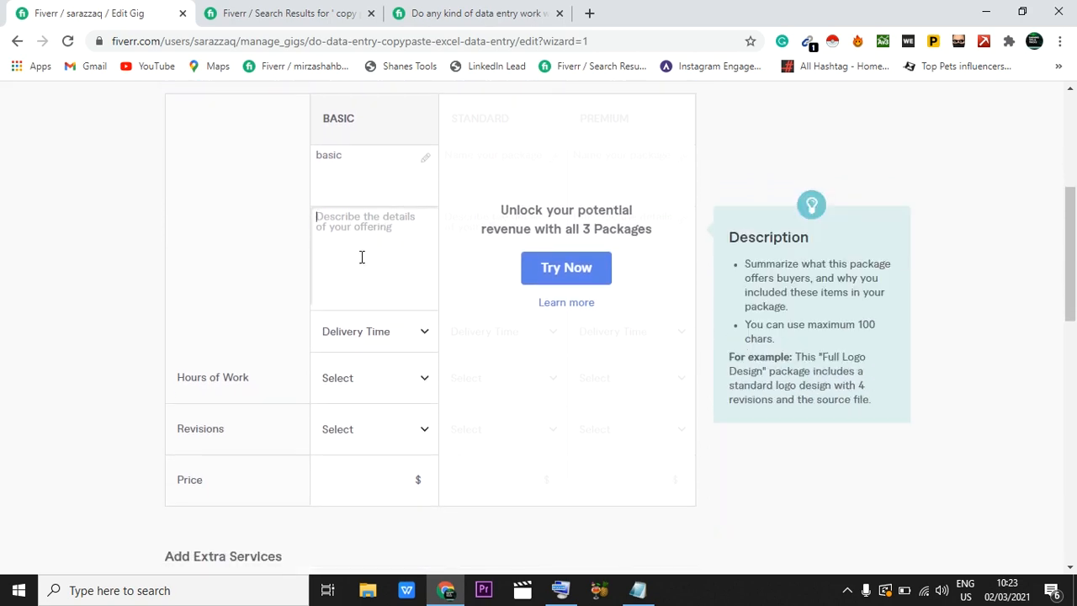
text(i will)
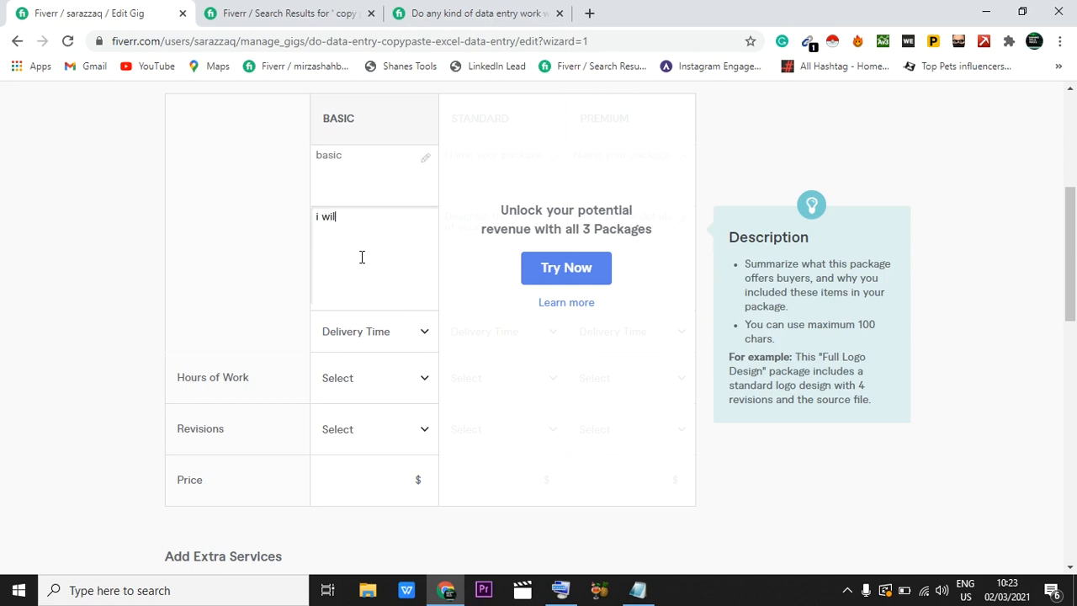
text( do all type of data ent)
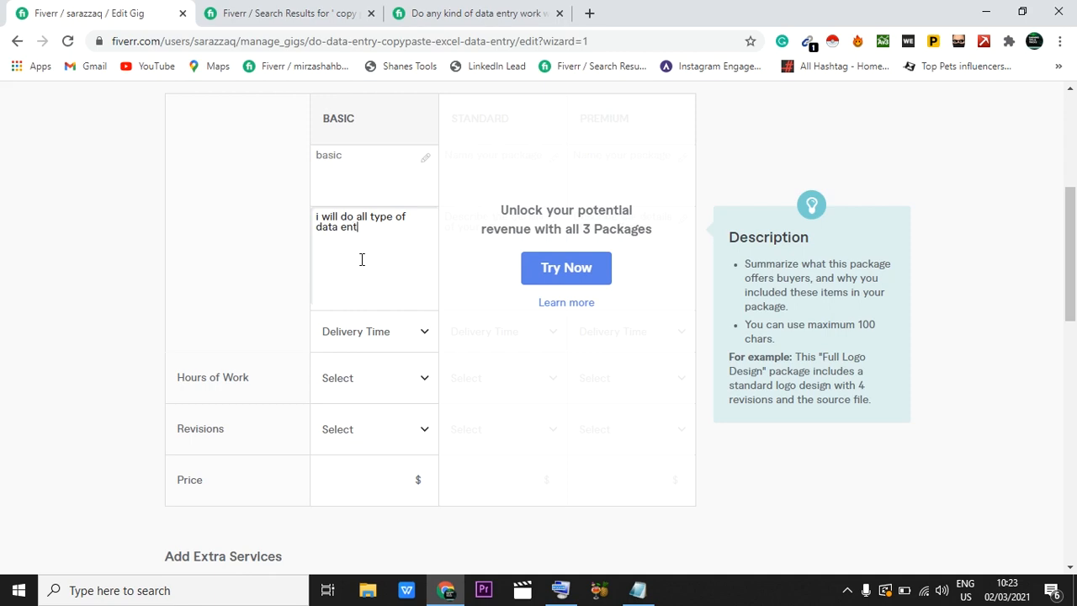
text(ry in 24)
Step: Complete the Basic package description with "hours" as a separate word after 24, using the on-screen keyboard for the letter h
click(561, 590)
click(402, 233)
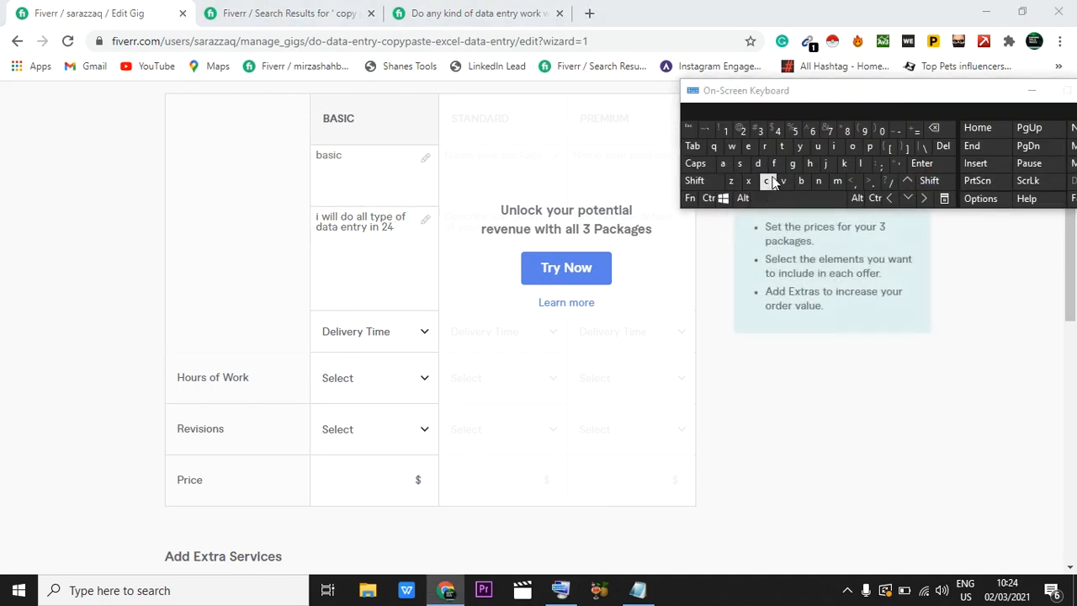
click(807, 165)
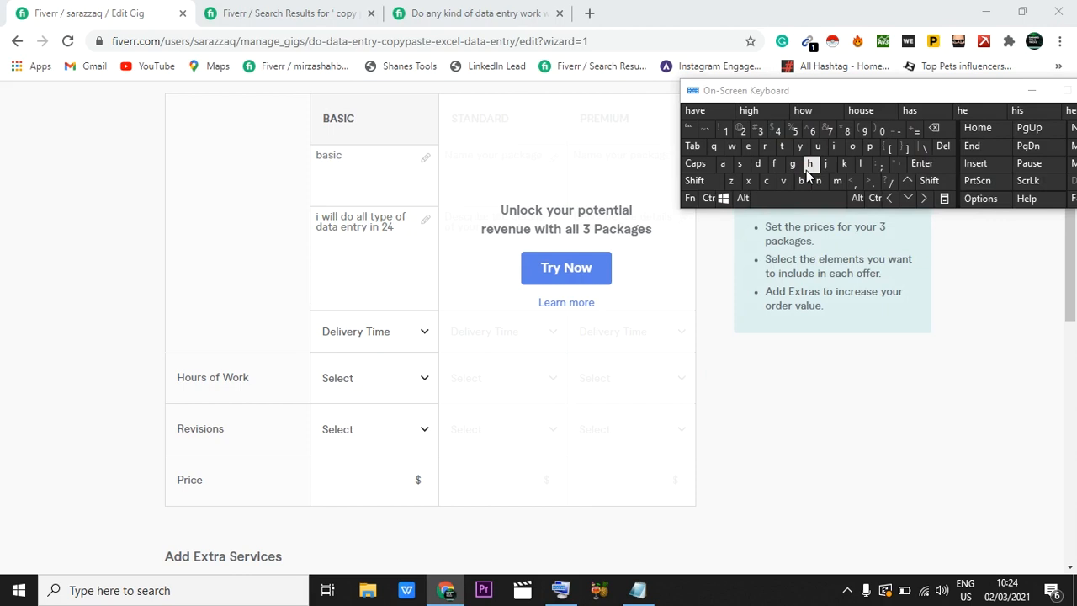
click(398, 227)
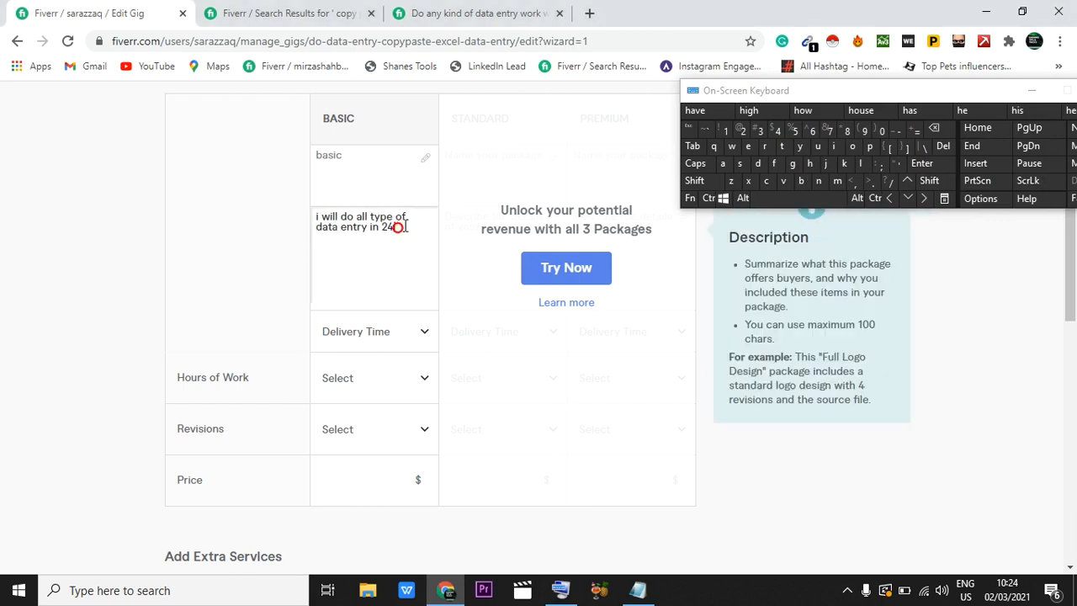
text(hou)
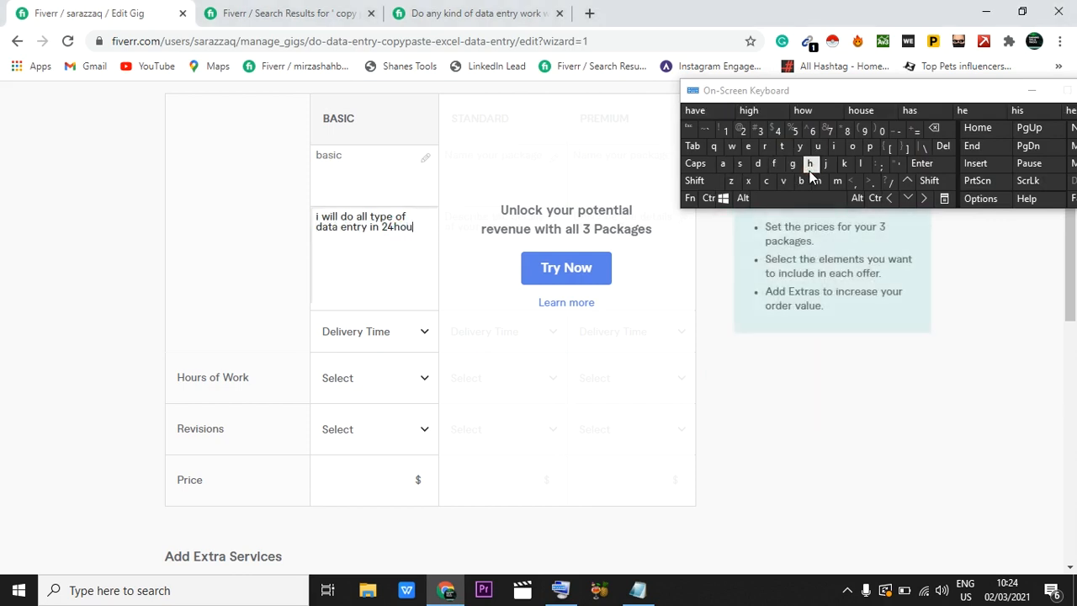
text(rs)
click(424, 234)
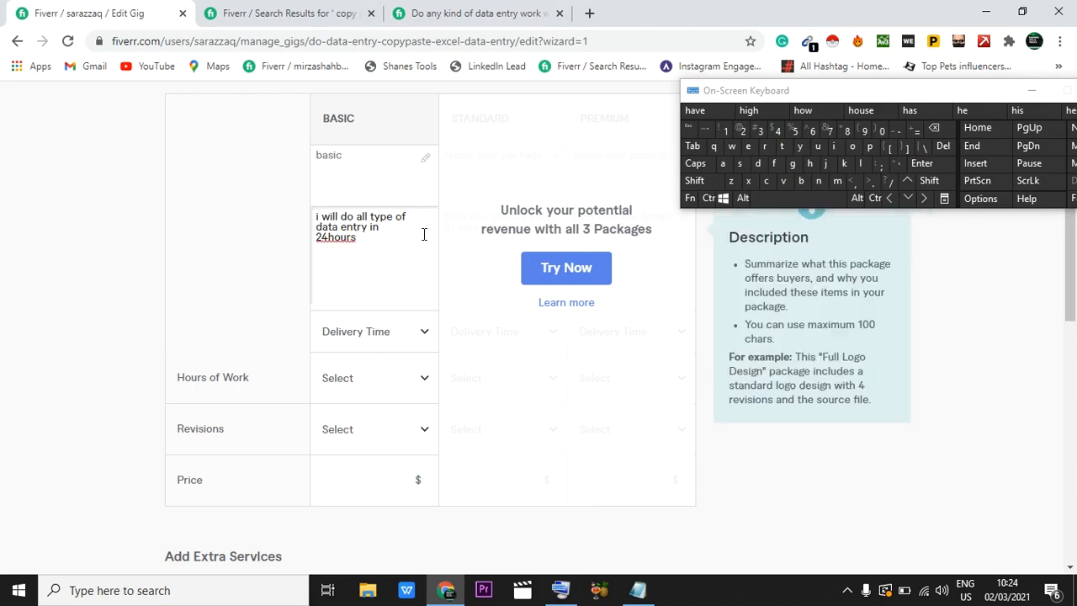
click(326, 238)
Step: Set the Basic package's delivery time to 1 day
scroll(320, 240, down, 2)
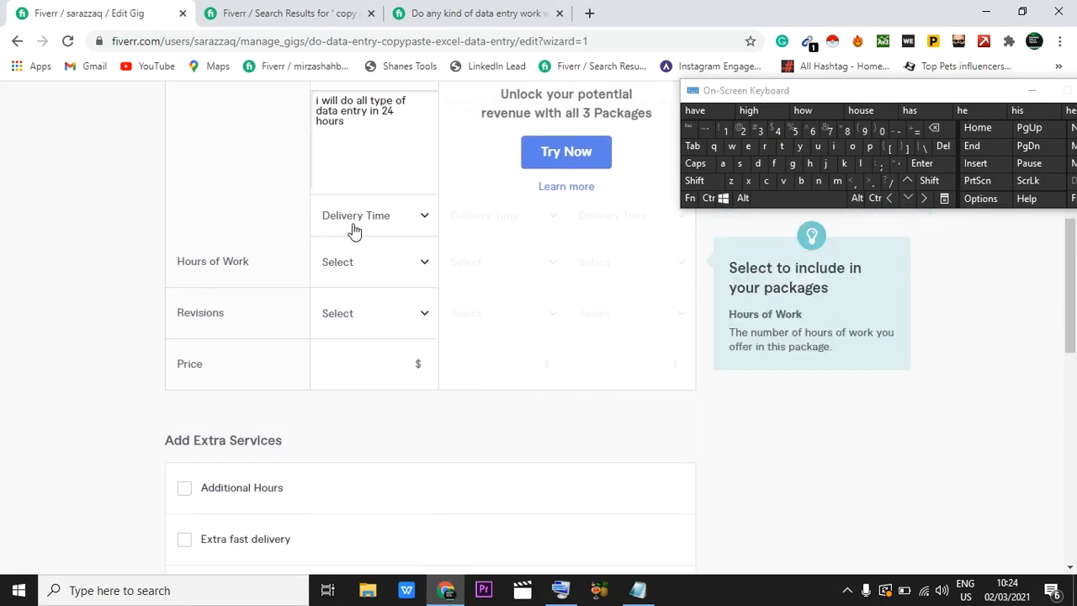
click(373, 226)
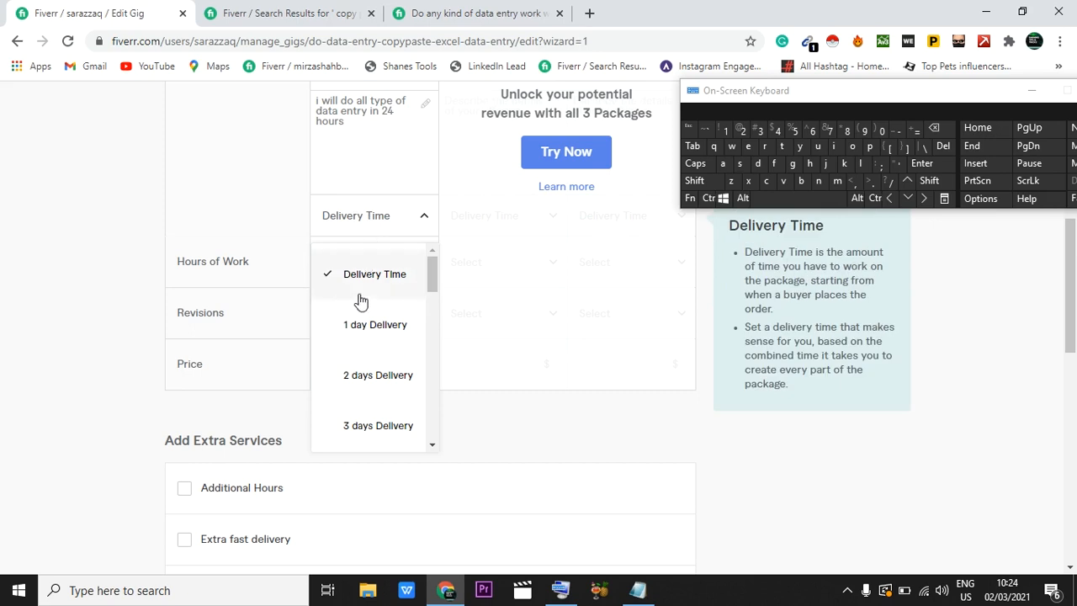
click(360, 333)
Step: Set the Basic package's hours of work to 4
scroll(360, 332, down, 1)
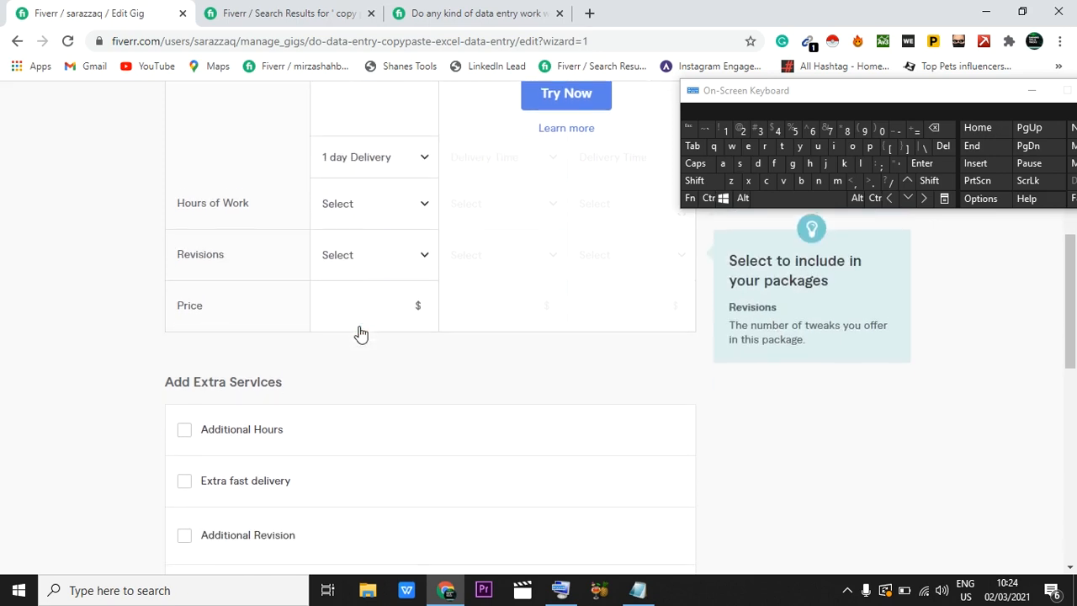
click(357, 199)
scroll(370, 395, down, 1)
scroll(370, 397, down, 2)
scroll(367, 396, up, 3)
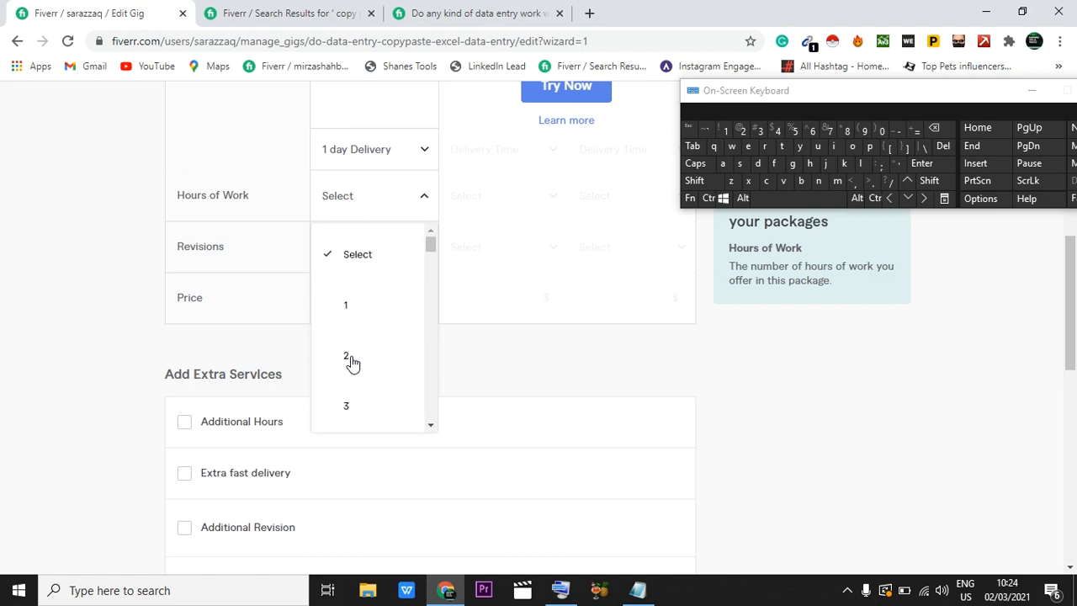
scroll(366, 393, down, 2)
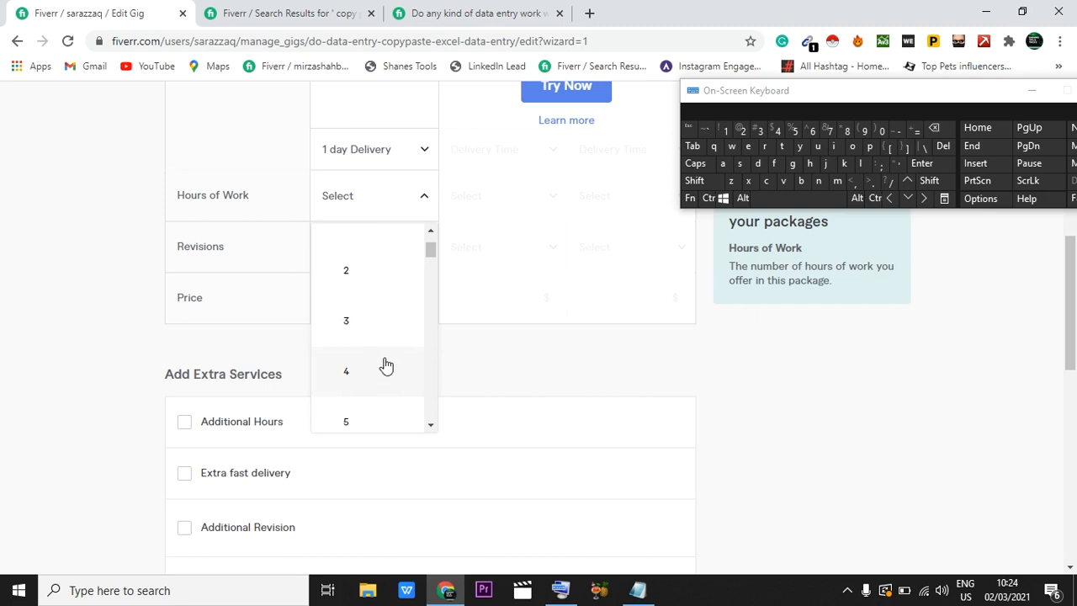
scroll(356, 397, down, 1)
scroll(353, 387, up, 1)
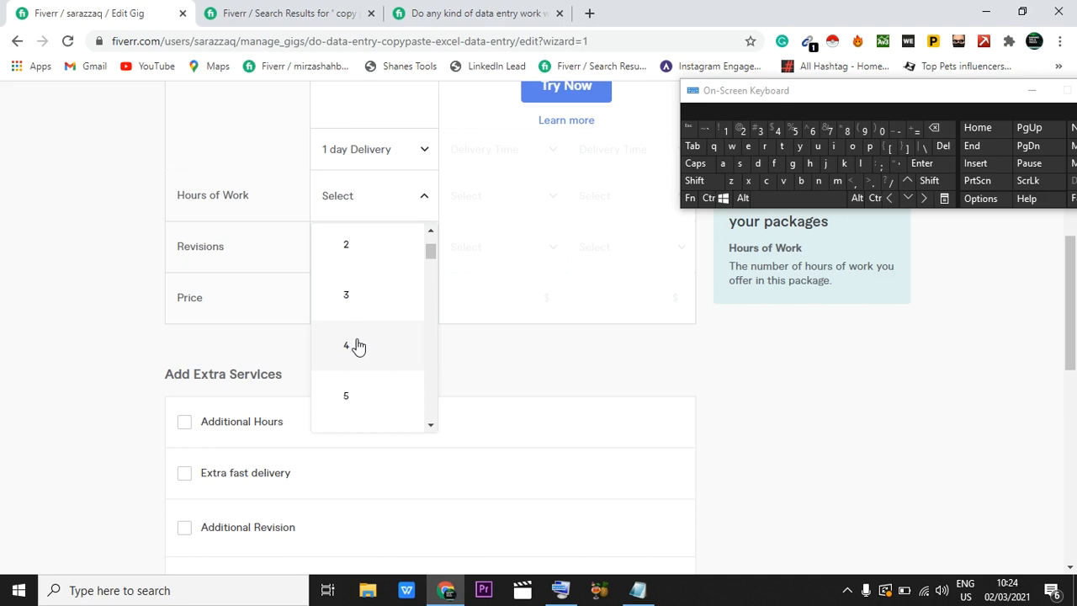
click(364, 340)
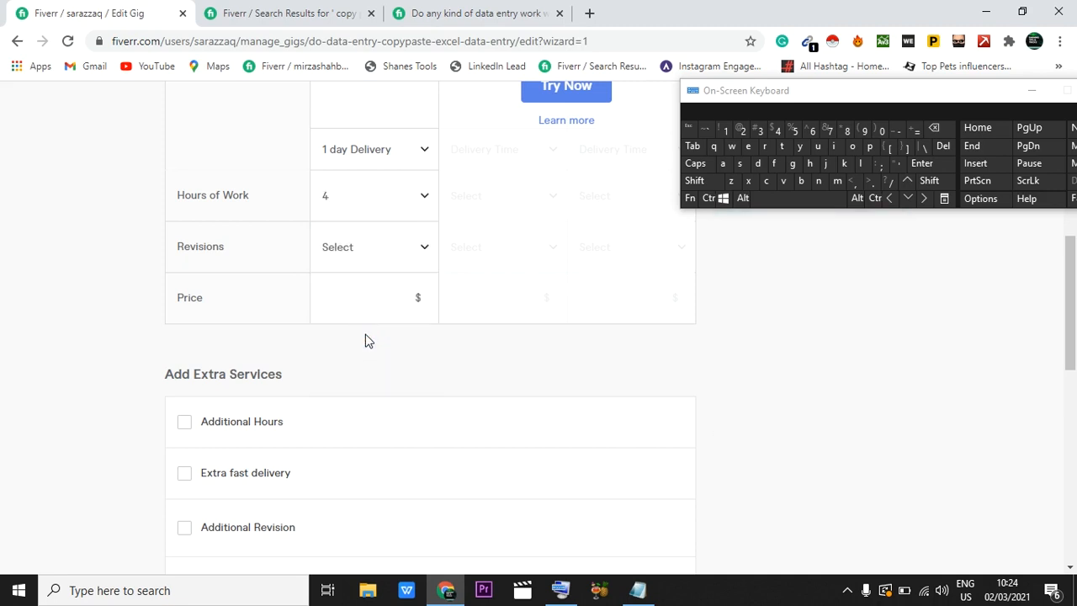
Step: Set the Basic package's revisions to Unlimited
mouse_move(362, 262)
click(362, 260)
scroll(378, 432, down, 6)
scroll(355, 331, down, 2)
scroll(356, 332, up, 2)
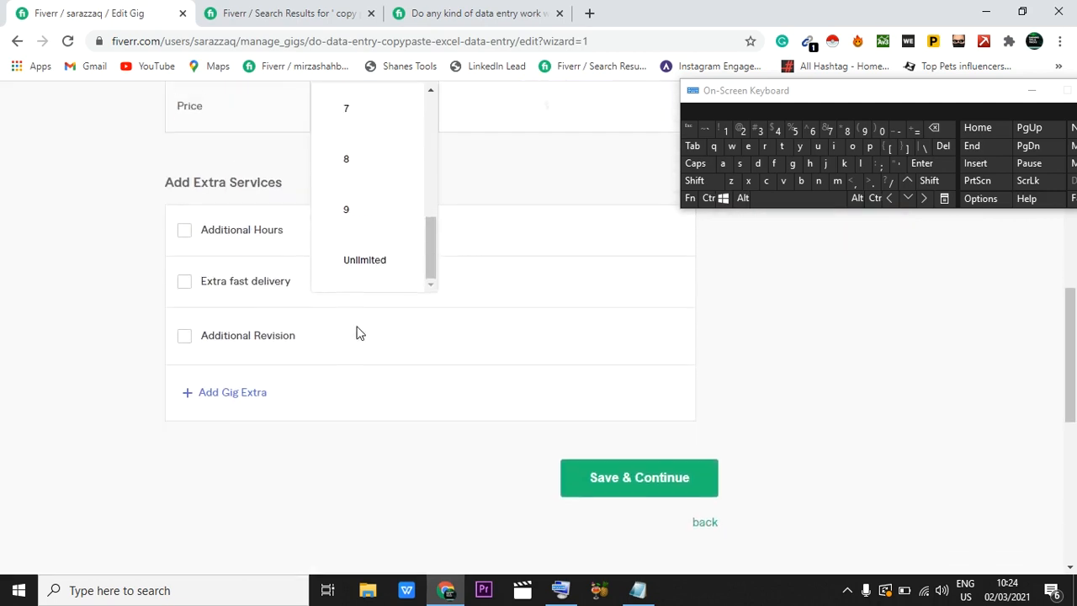
click(356, 273)
Step: Set the Basic package's price to $5 and put the on-screen keyboard away
scroll(356, 278, up, 2)
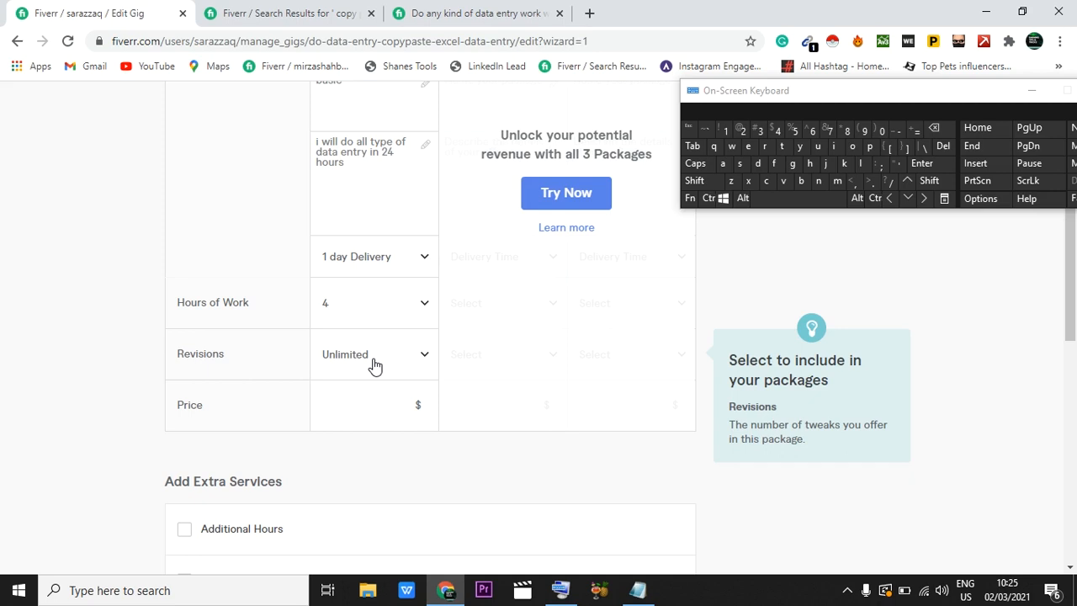
click(342, 405)
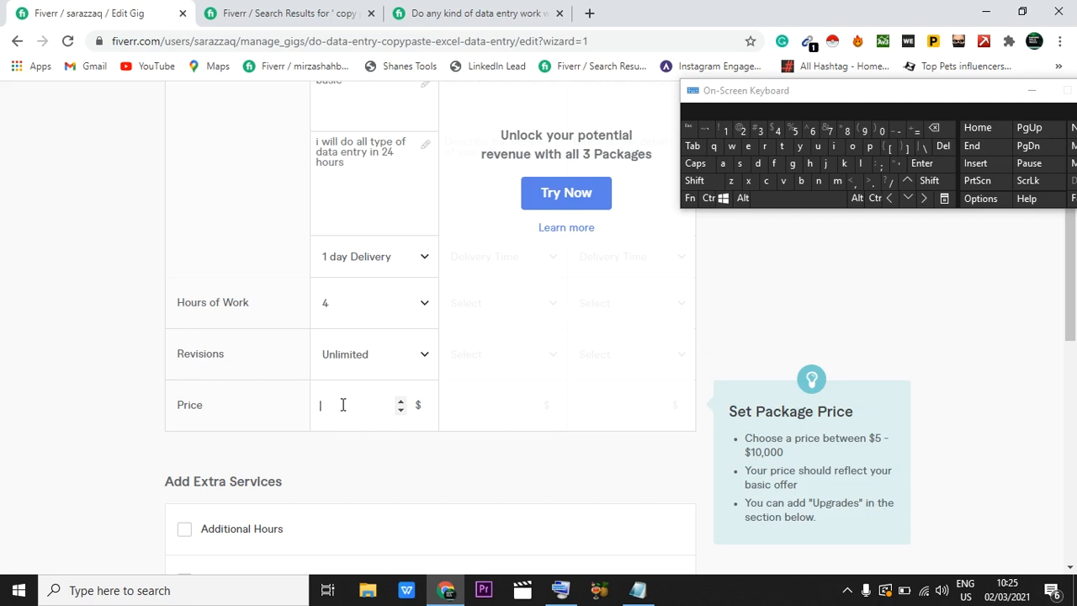
text(5)
click(1031, 91)
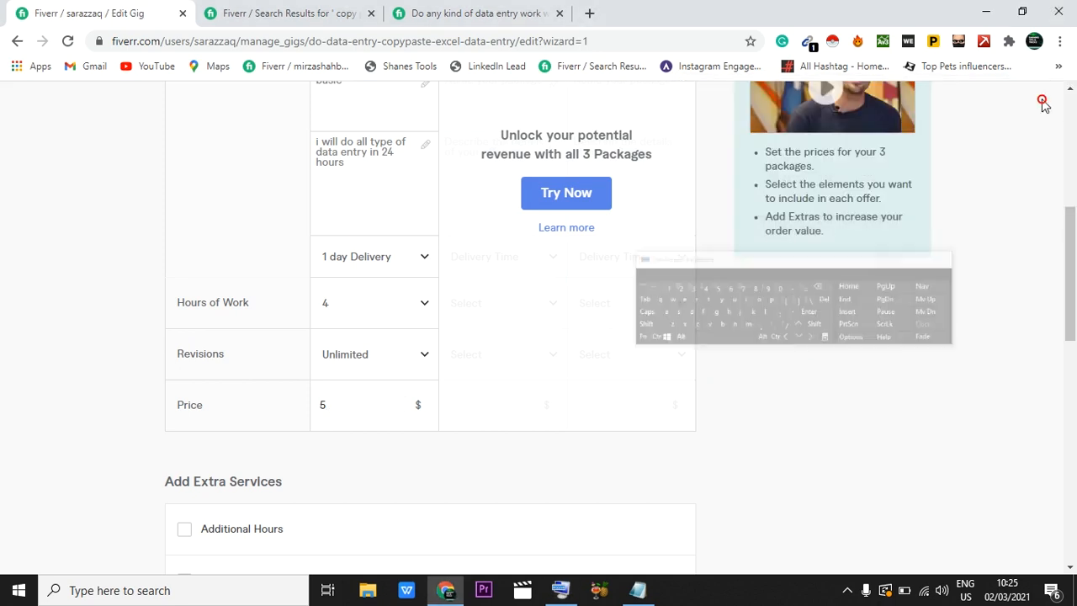
Step: Enable all three packages for the gig and dismiss the introduction to gig packages
scroll(639, 286, up, 2)
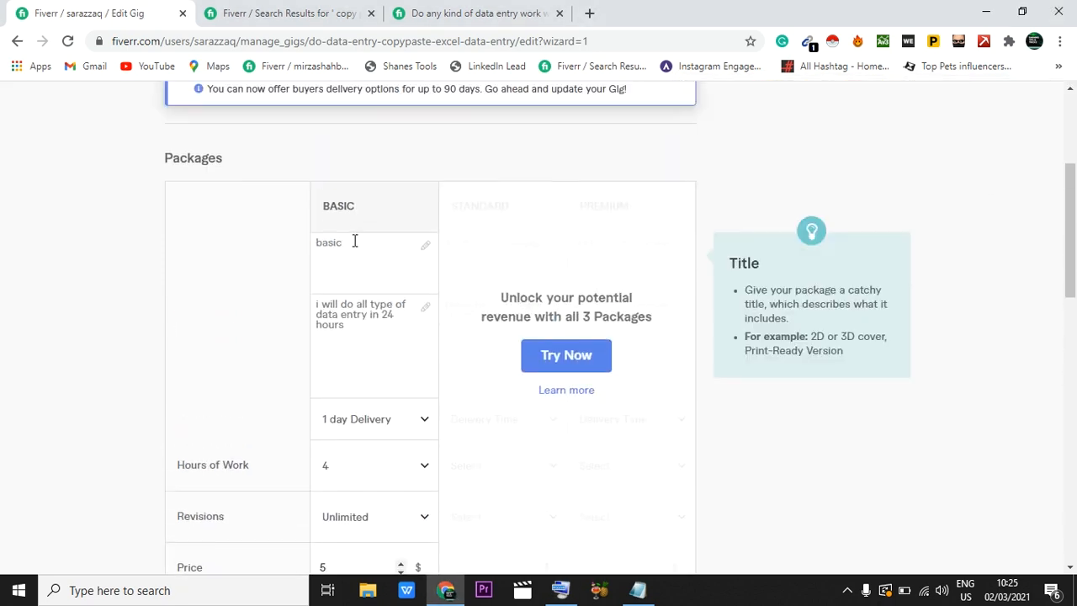
scroll(400, 209, up, 1)
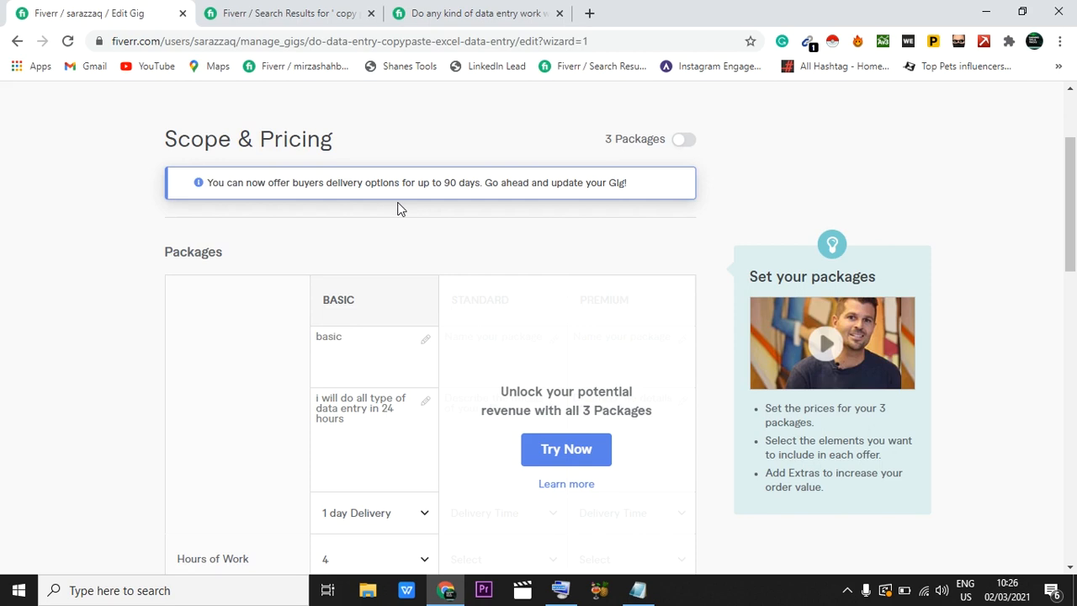
click(683, 141)
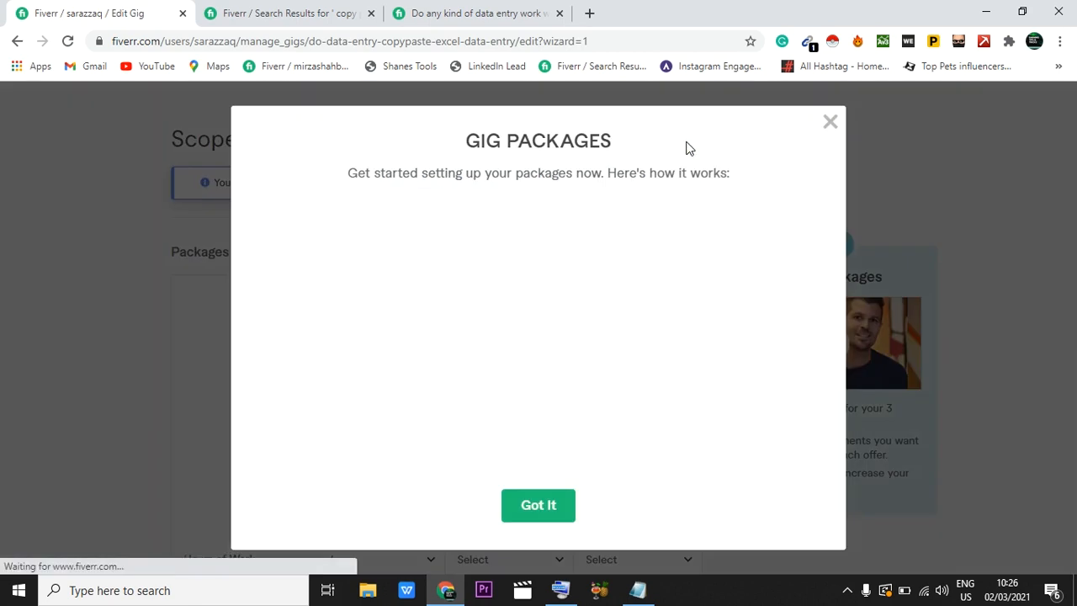
click(830, 124)
Step: Name the Standard package "standard" and the Premium package "premier"
scroll(513, 307, down, 1)
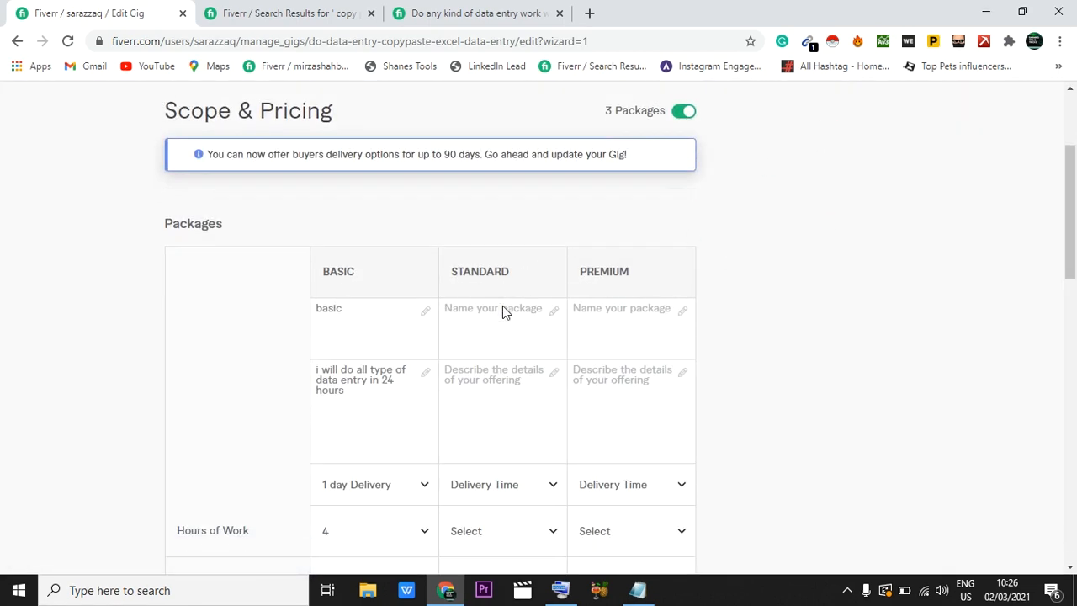
scroll(502, 306, down, 1)
click(463, 250)
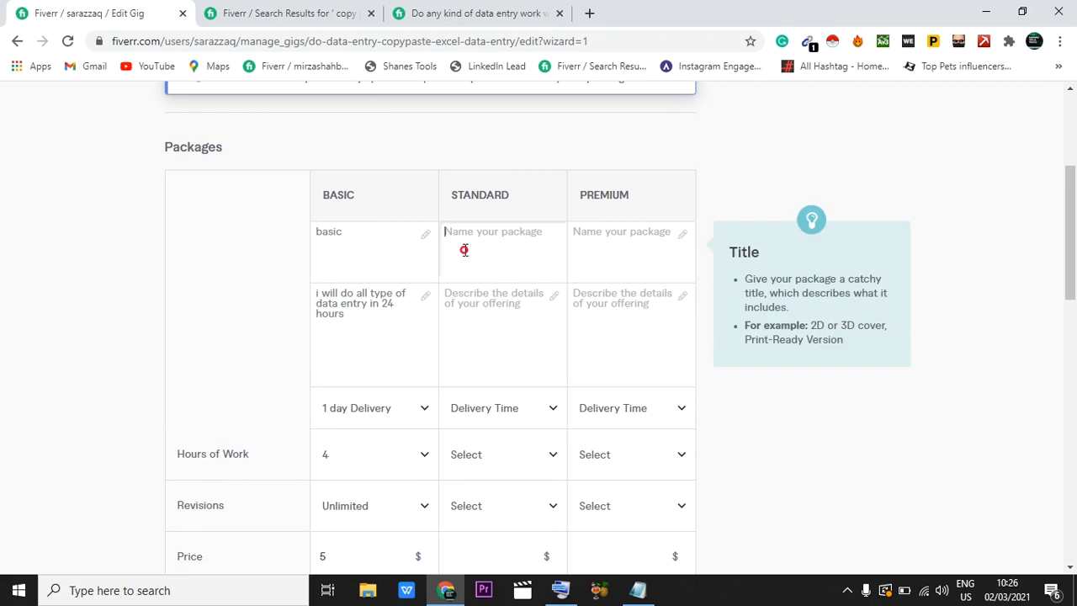
text(standard)
click(630, 221)
text(premier)
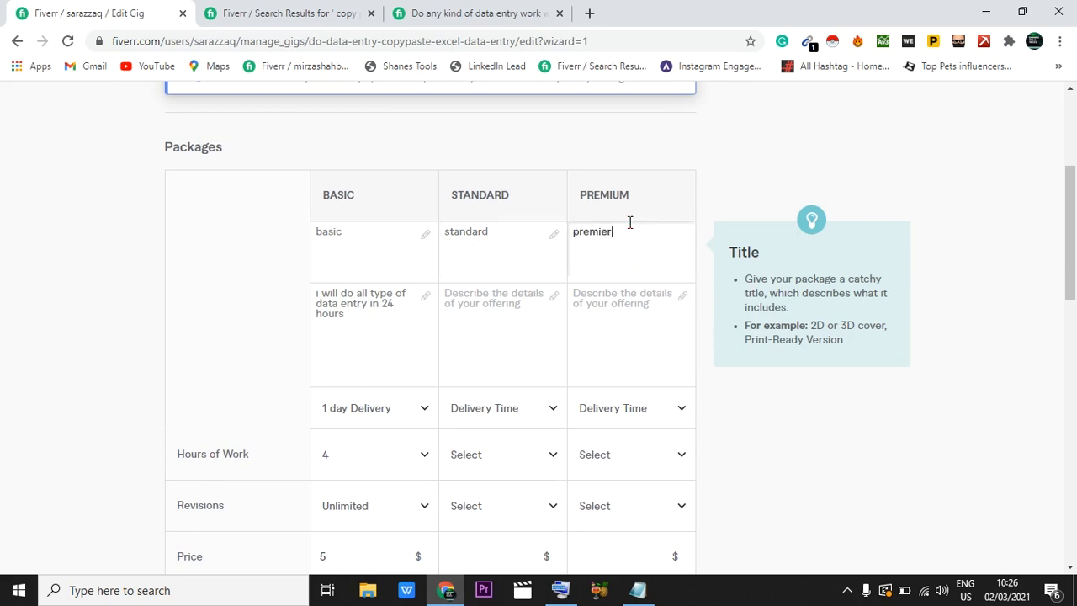
Step: Copy the Basic package's description into the Standard package's description
click(483, 289)
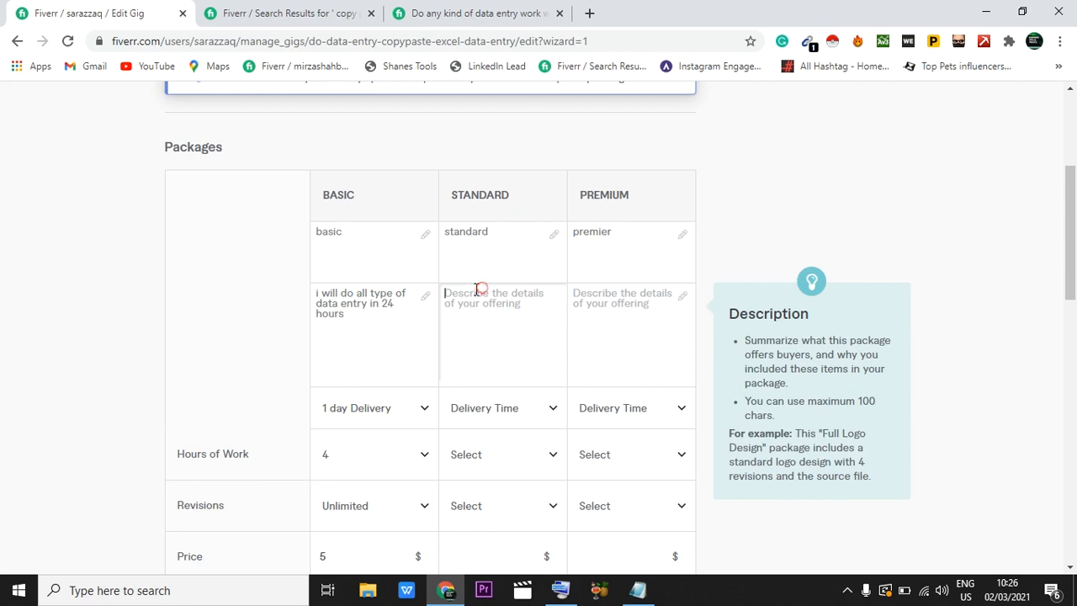
click(318, 293)
drag(318, 293, 365, 317)
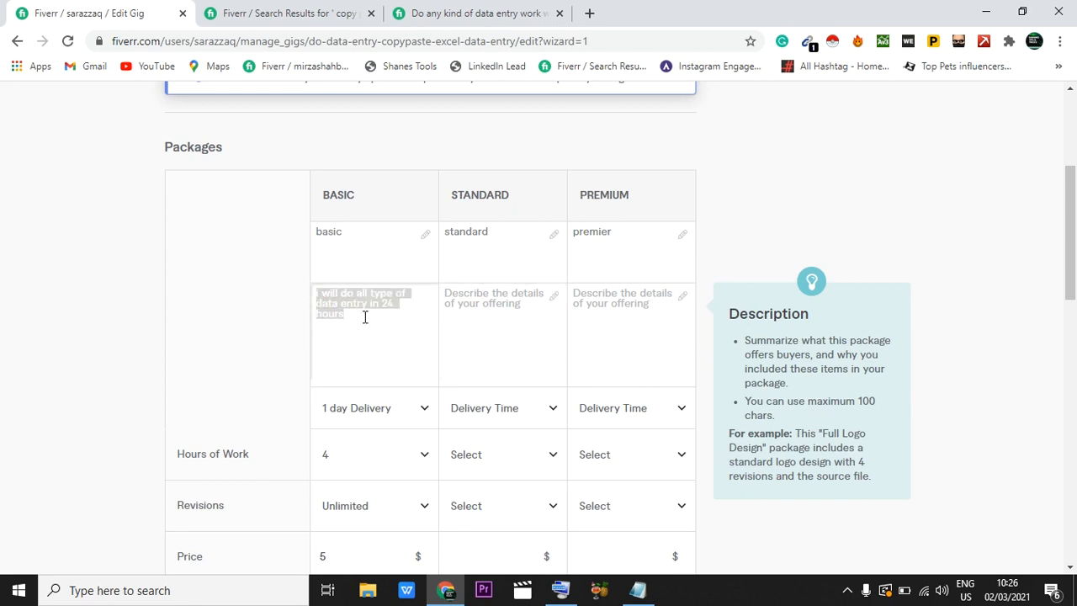
click(469, 292)
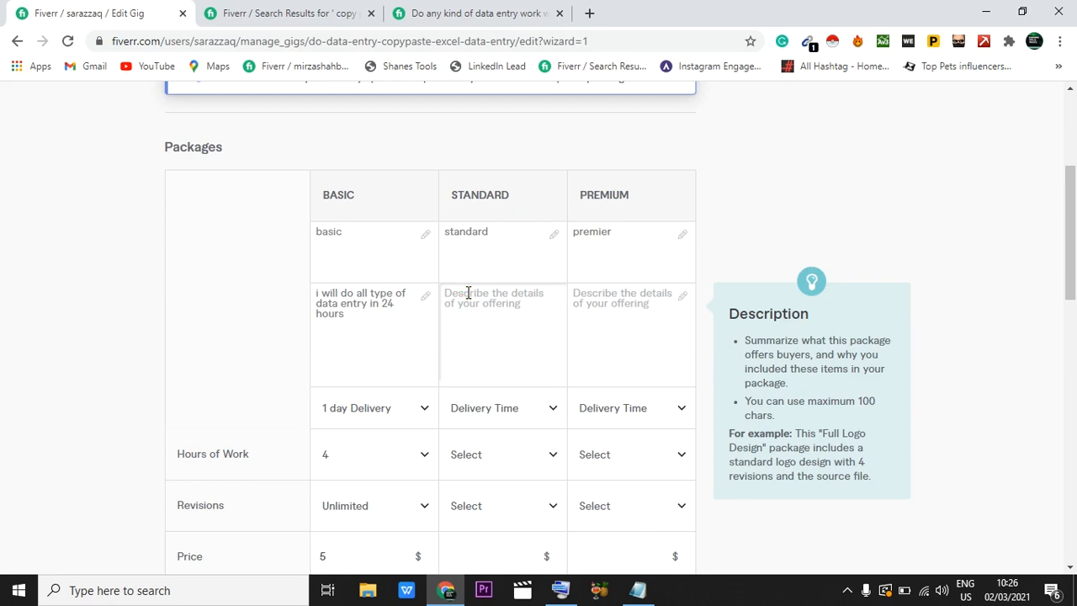
text(i will do all type of data entry in 24 hours)
Step: Insert "and list cleanin" after "data entry" in the Standard package's description
click(520, 308)
drag(521, 308, 511, 305)
click(510, 304)
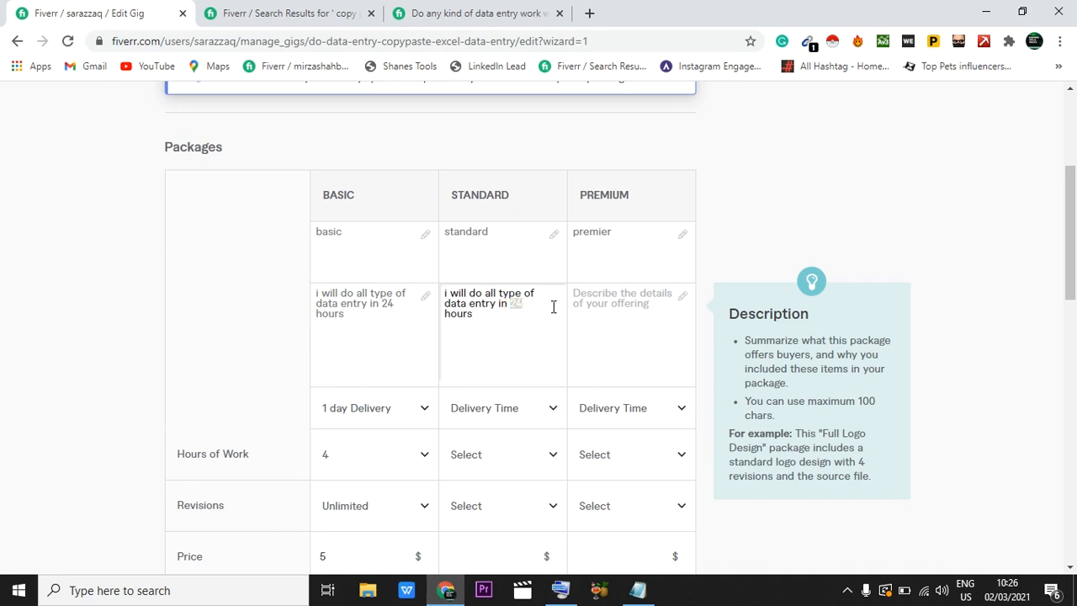
click(486, 316)
click(496, 303)
text(and list cleanin)
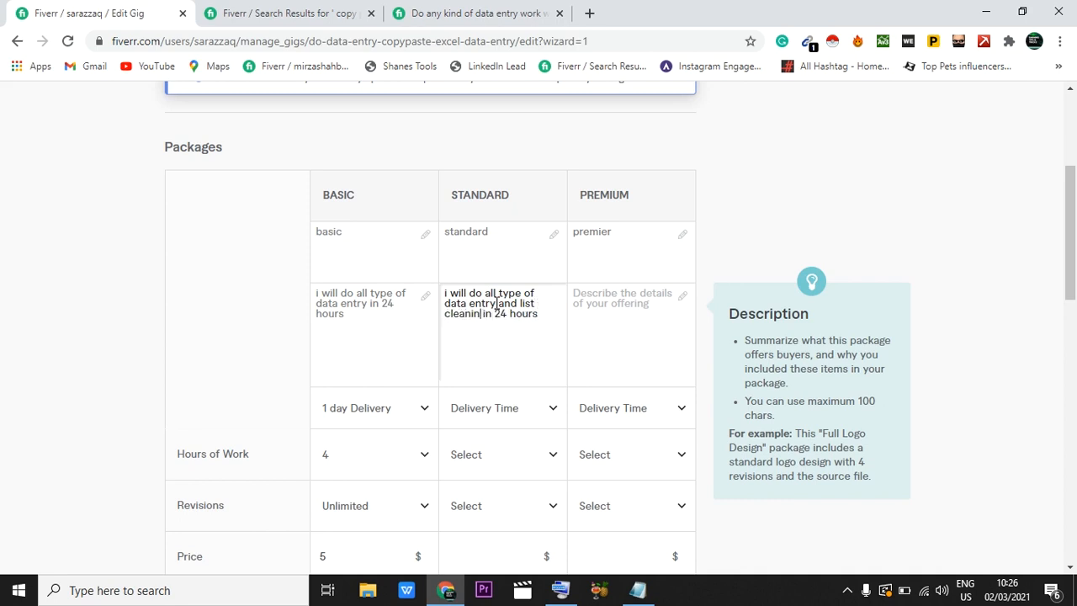
Step: Bring back the on-screen keyboard and add the missing g so the Standard description reads "cleaning"
click(552, 597)
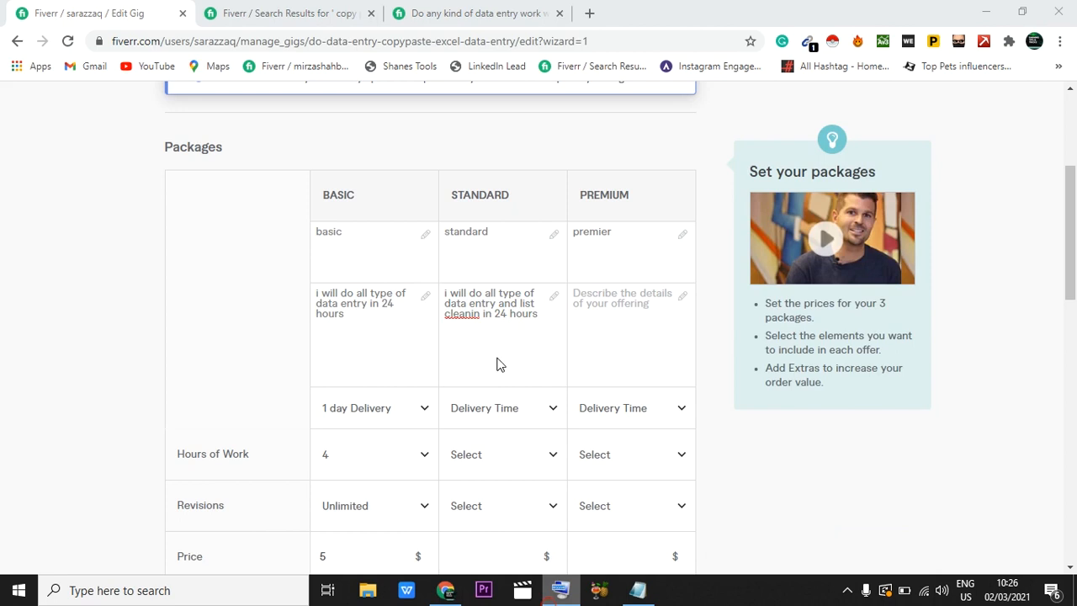
right_click(558, 593)
click(535, 505)
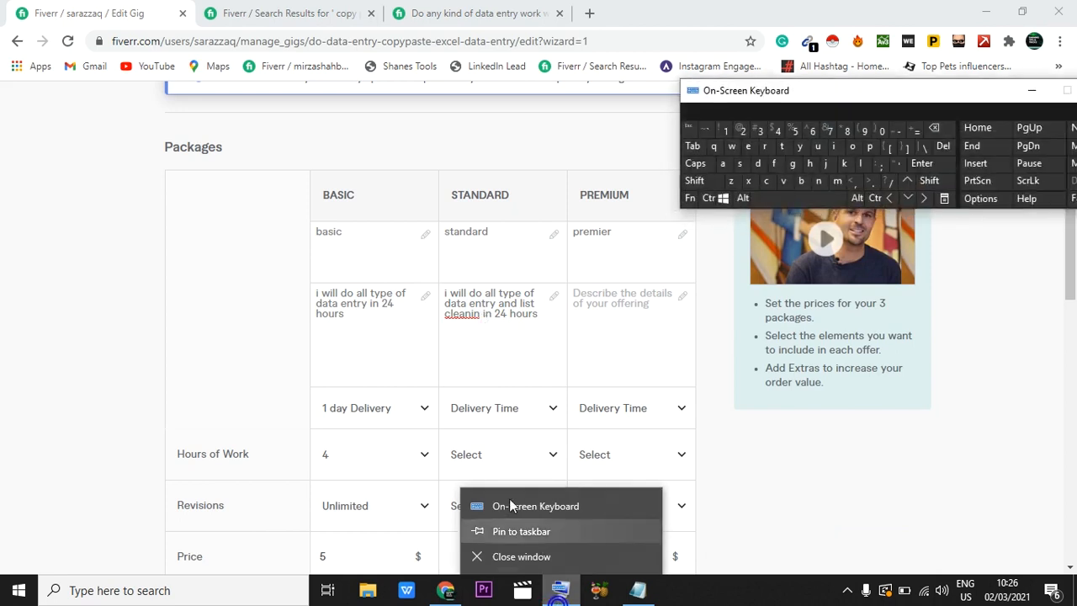
click(484, 313)
click(481, 313)
click(788, 167)
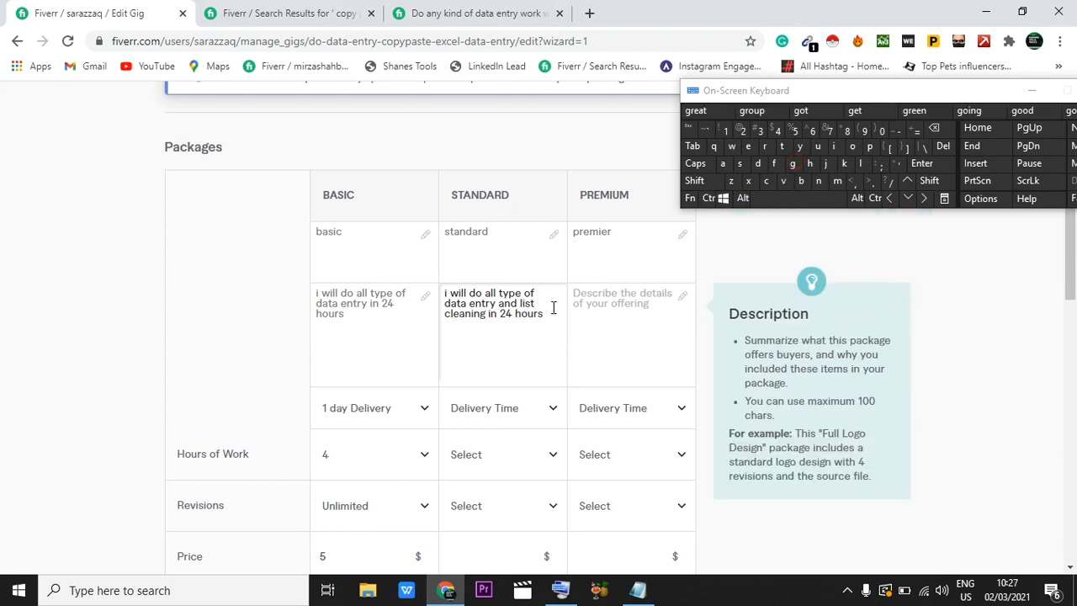
Step: Set the delivery time of both the Standard and Premium packages to 1 day Delivery
click(591, 301)
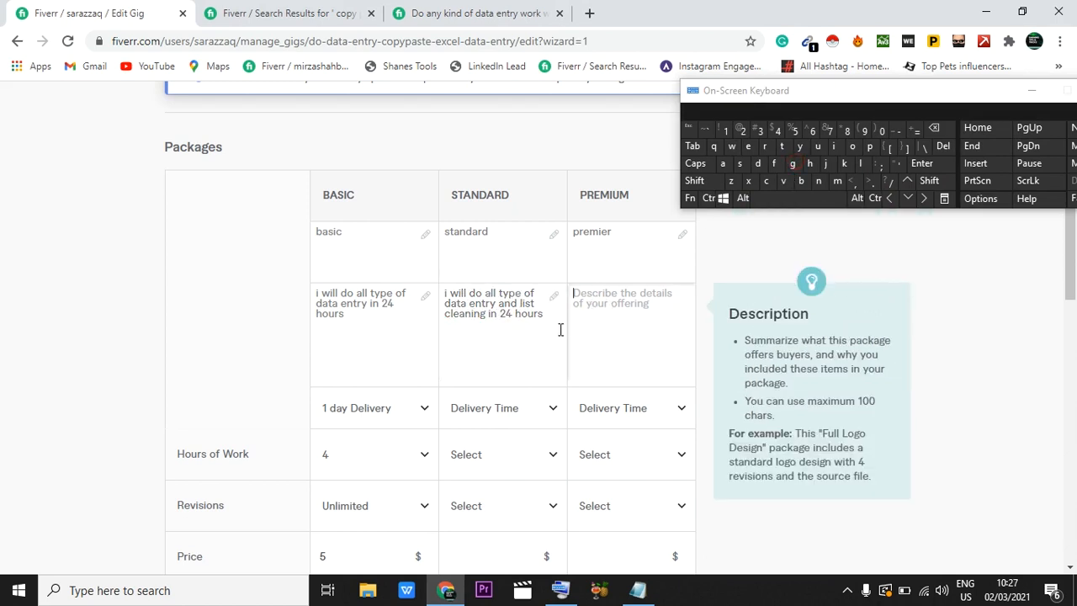
scroll(560, 330, down, 1)
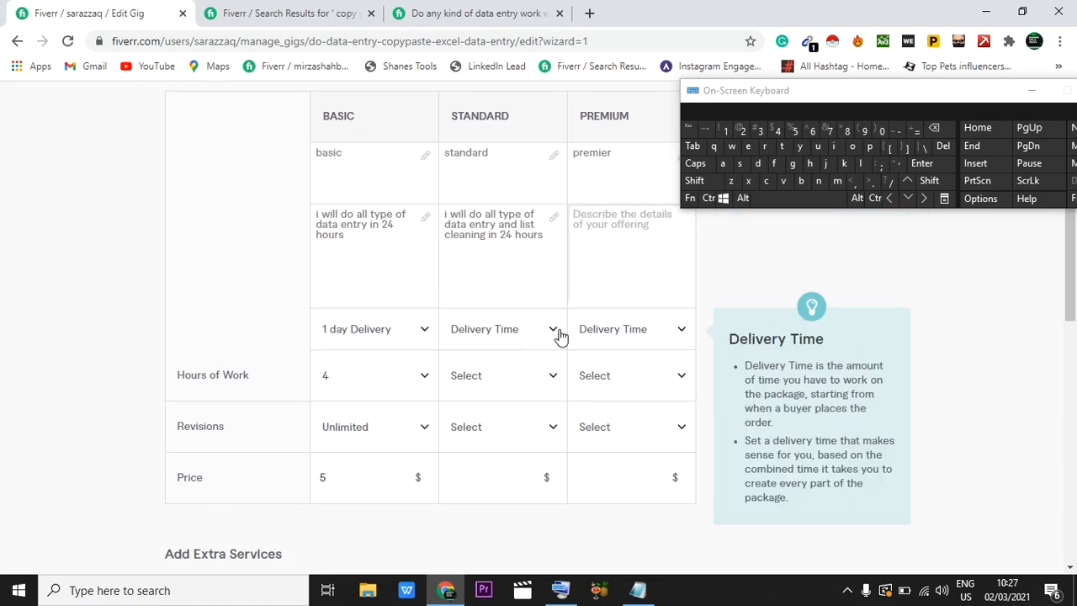
click(560, 333)
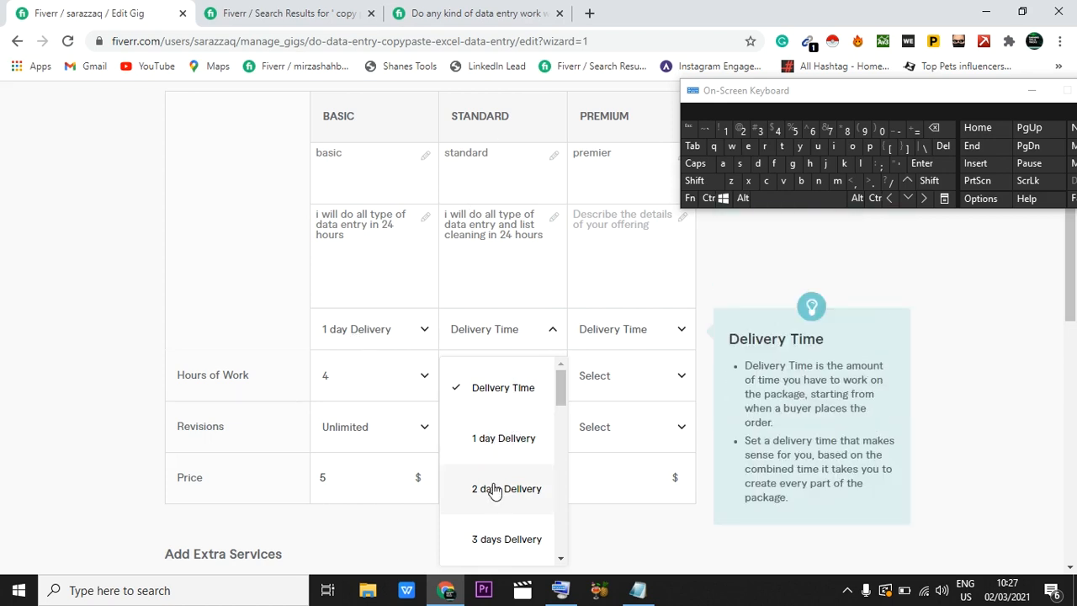
click(502, 440)
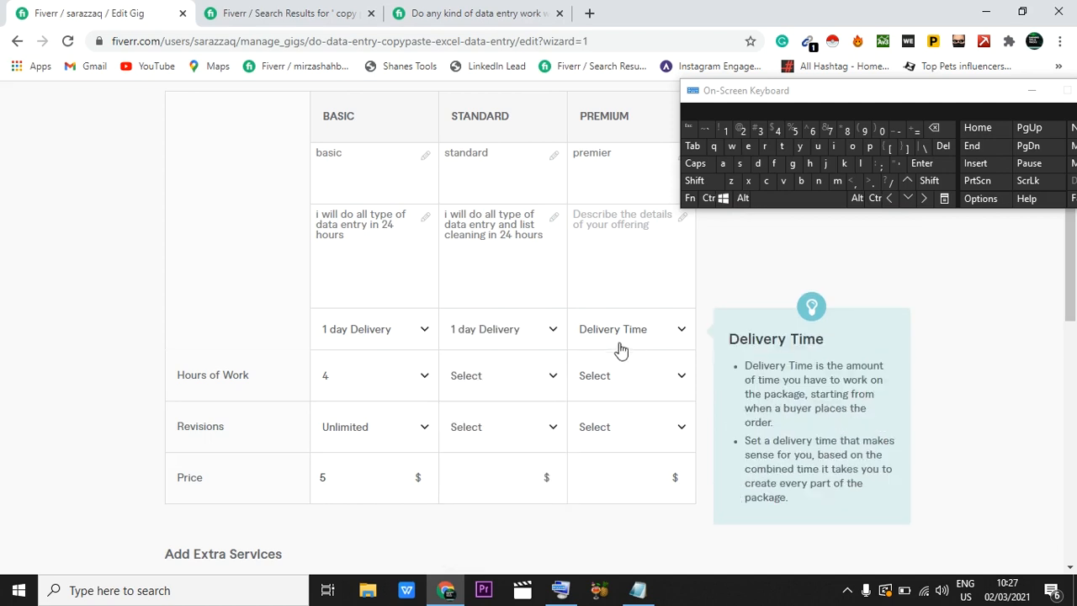
click(626, 347)
click(626, 444)
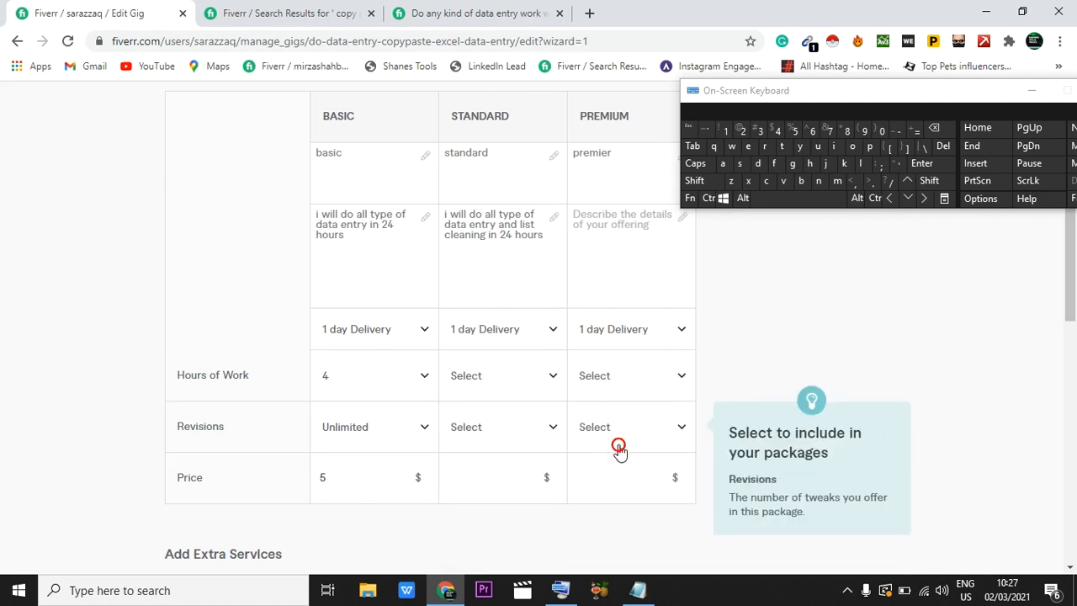
scroll(589, 415, down, 1)
click(545, 318)
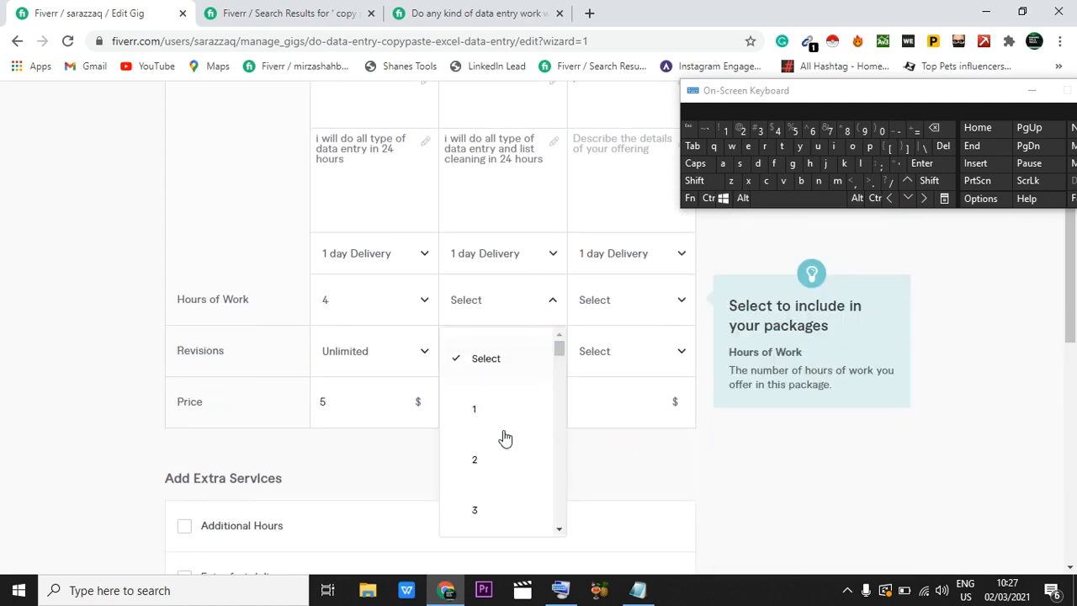
scroll(505, 437, down, 1)
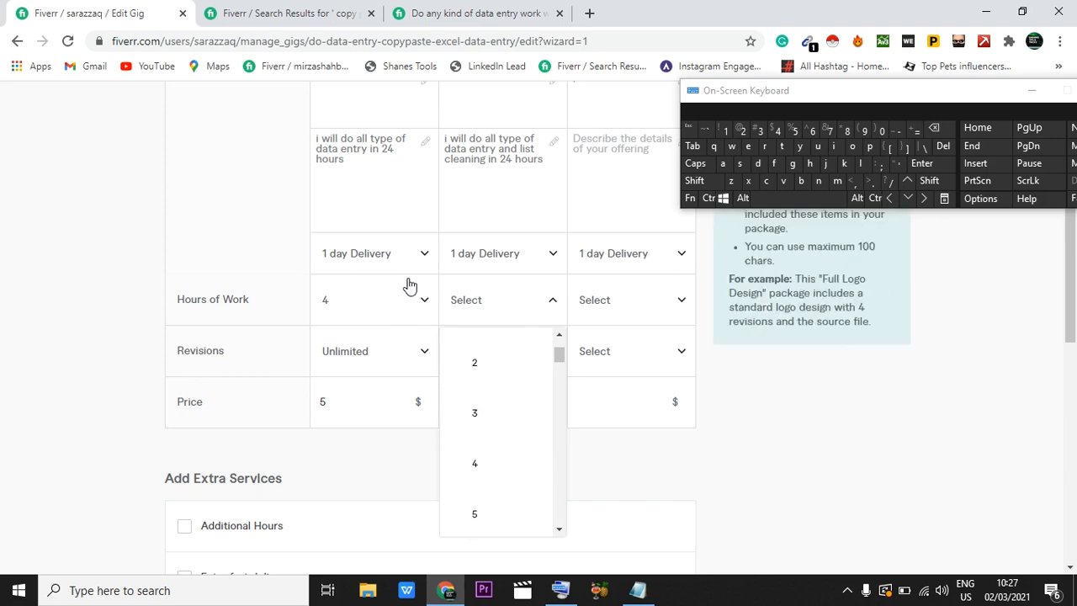
click(502, 303)
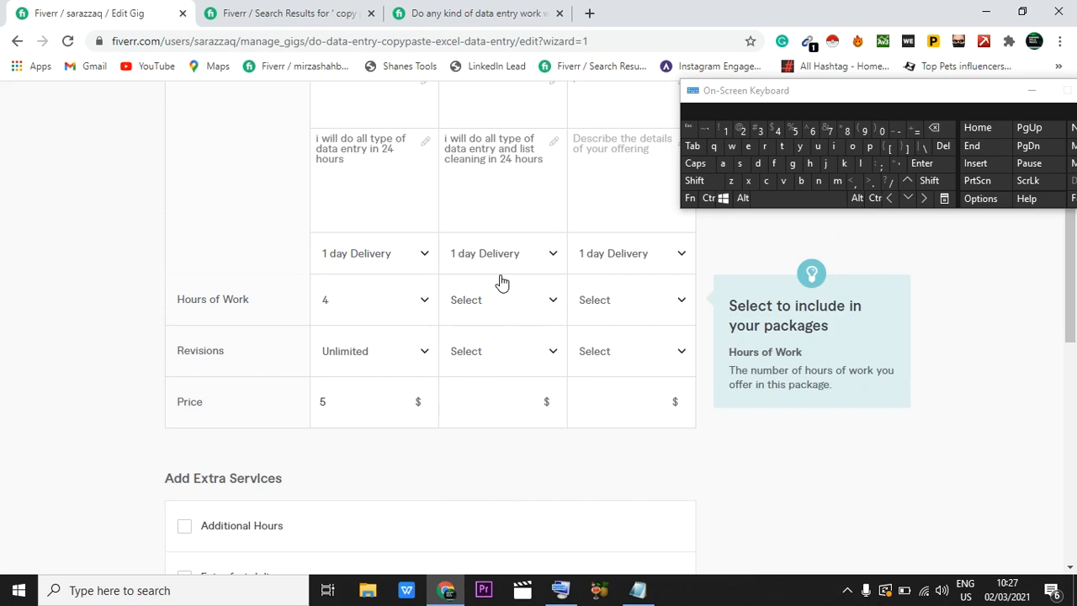
Step: Set the Standard package's price to $10 and the Premium package's price to $15
scroll(513, 307, up, 2)
scroll(529, 367, down, 4)
scroll(555, 294, up, 2)
scroll(620, 199, up, 2)
scroll(619, 278, down, 2)
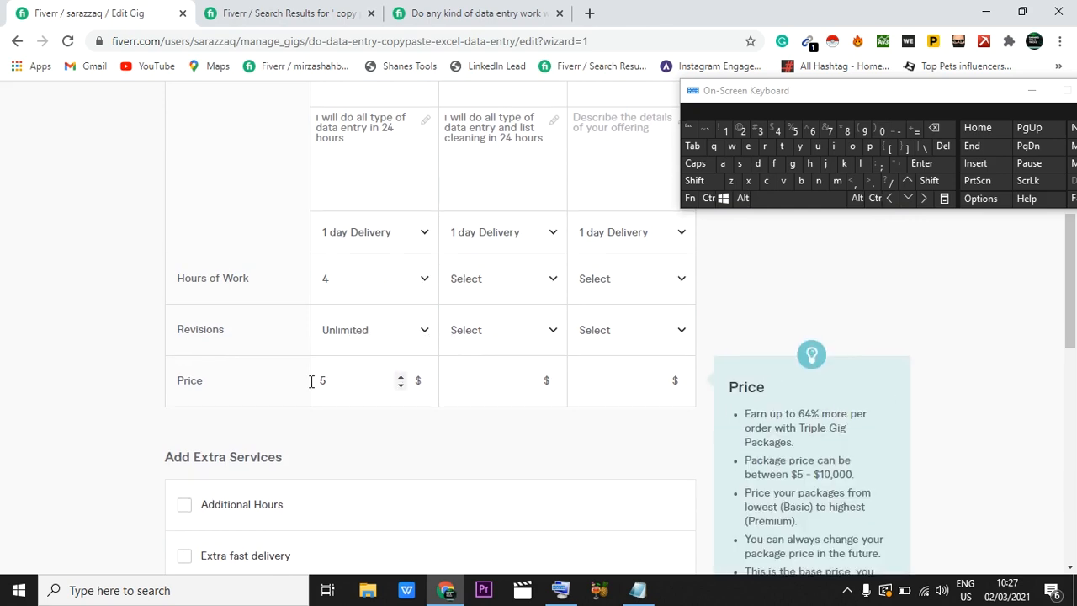
scroll(337, 379, up, 2)
scroll(336, 382, down, 2)
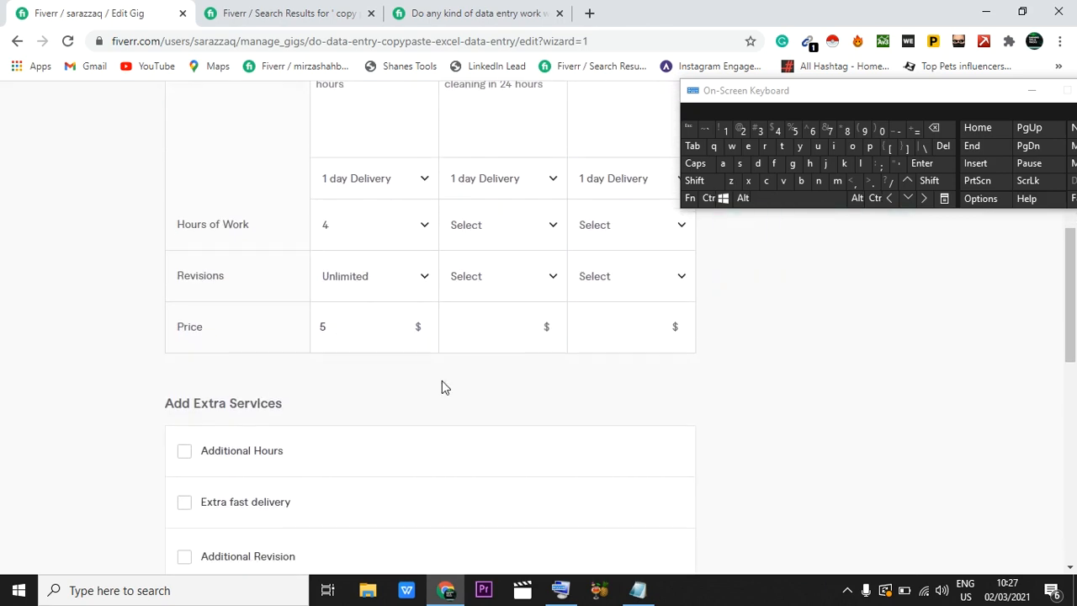
click(467, 317)
text(1)
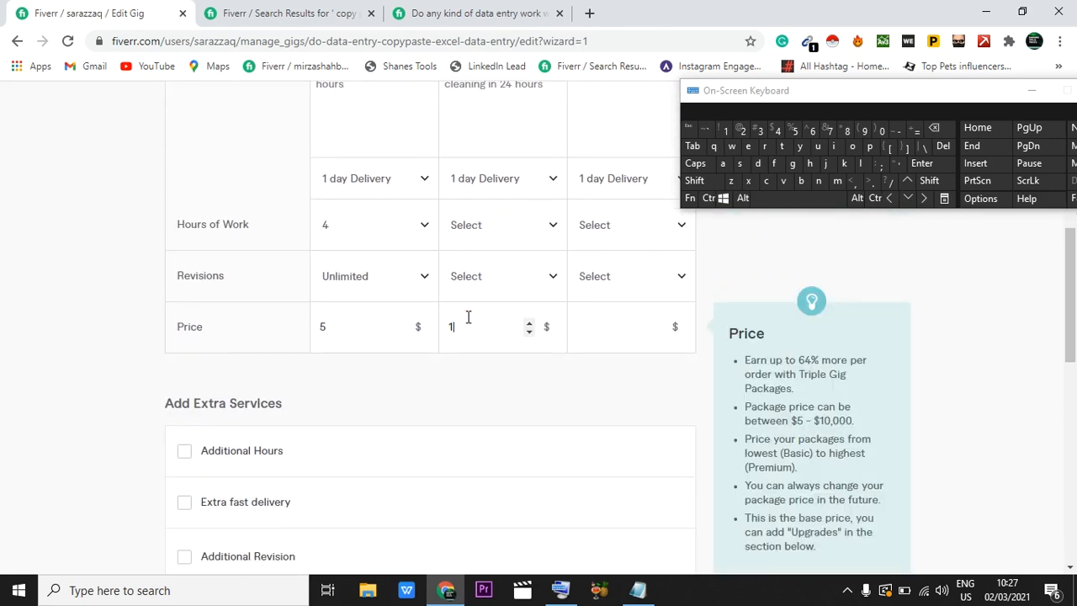
text(0)
click(597, 334)
text(15)
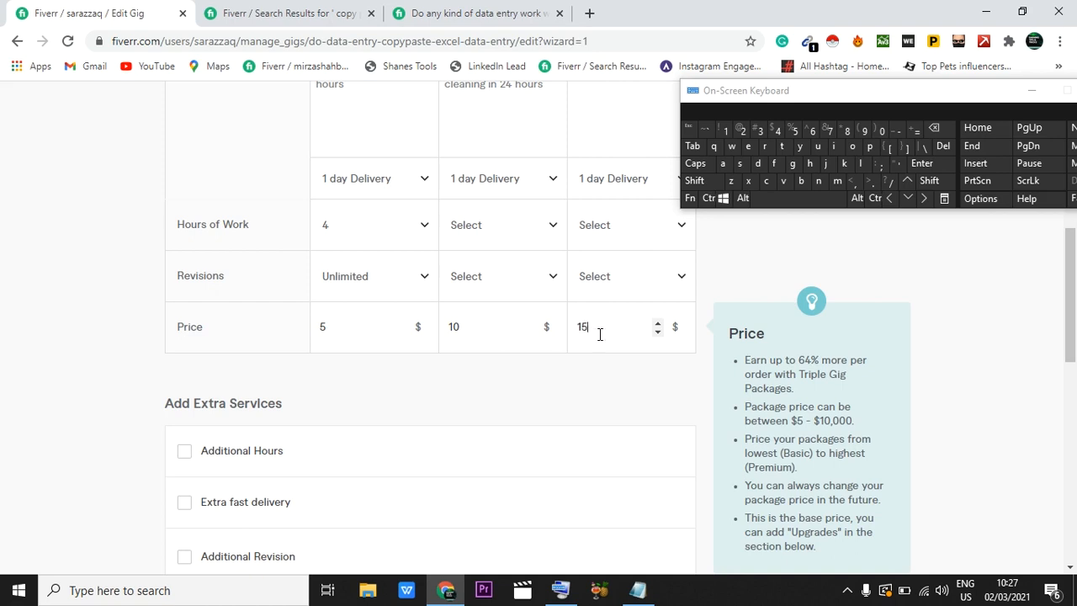
click(554, 367)
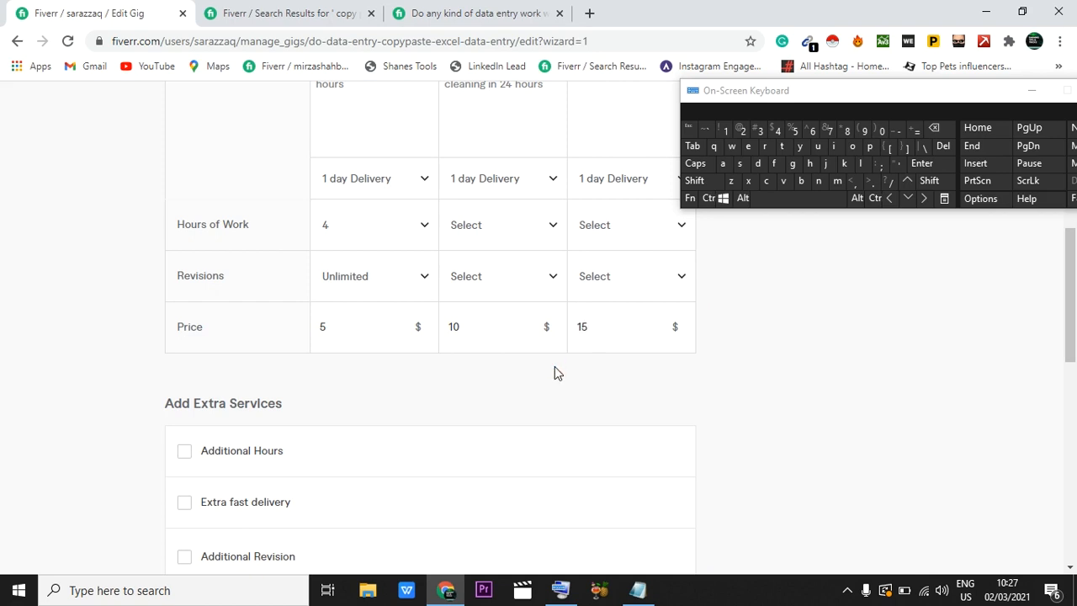
Step: Review the package names, descriptions, delivery times, revisions and prices, along with the extra services offered below them
scroll(555, 367, up, 2)
scroll(555, 365, up, 1)
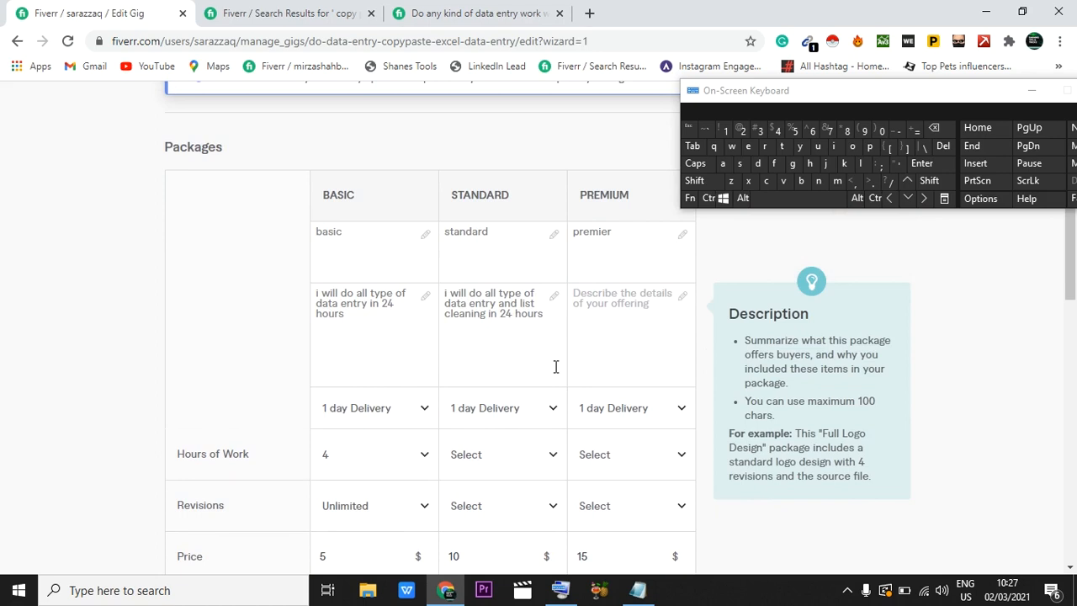
scroll(555, 366, down, 1)
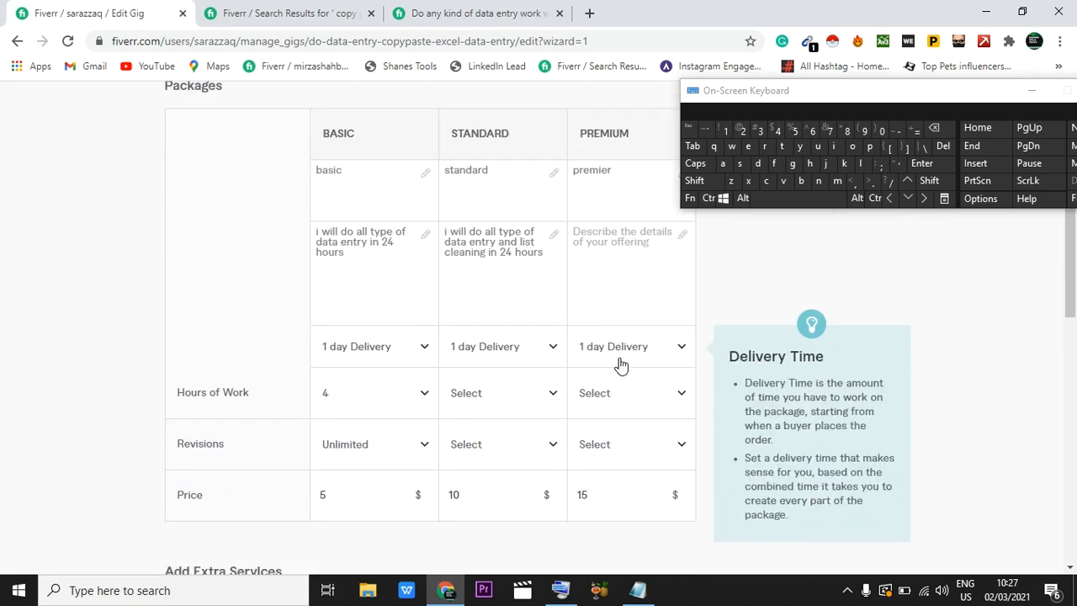
scroll(613, 478, down, 1)
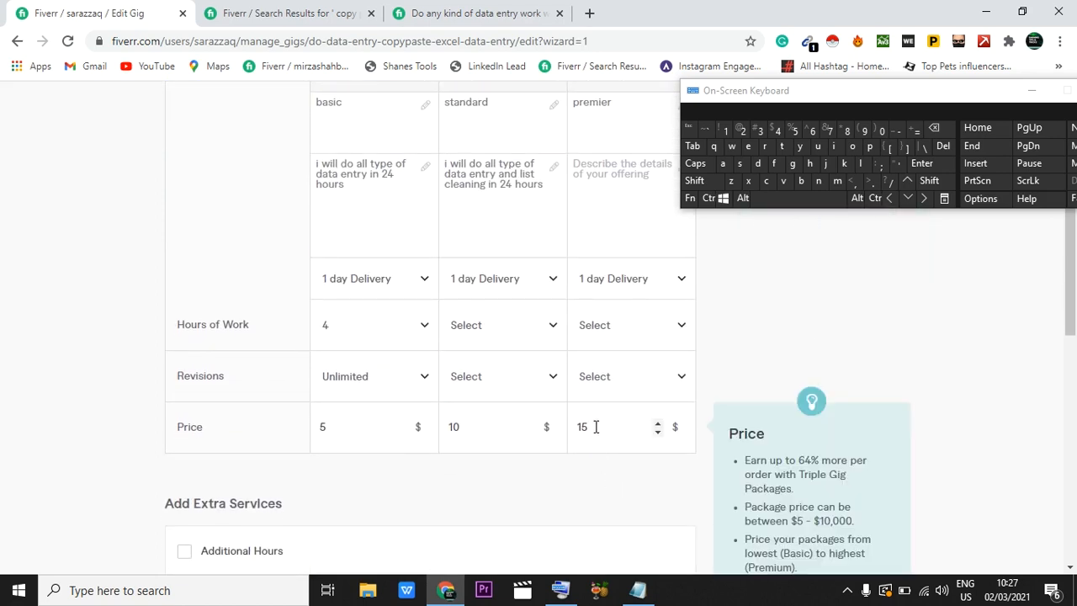
scroll(595, 427, up, 3)
scroll(600, 308, down, 1)
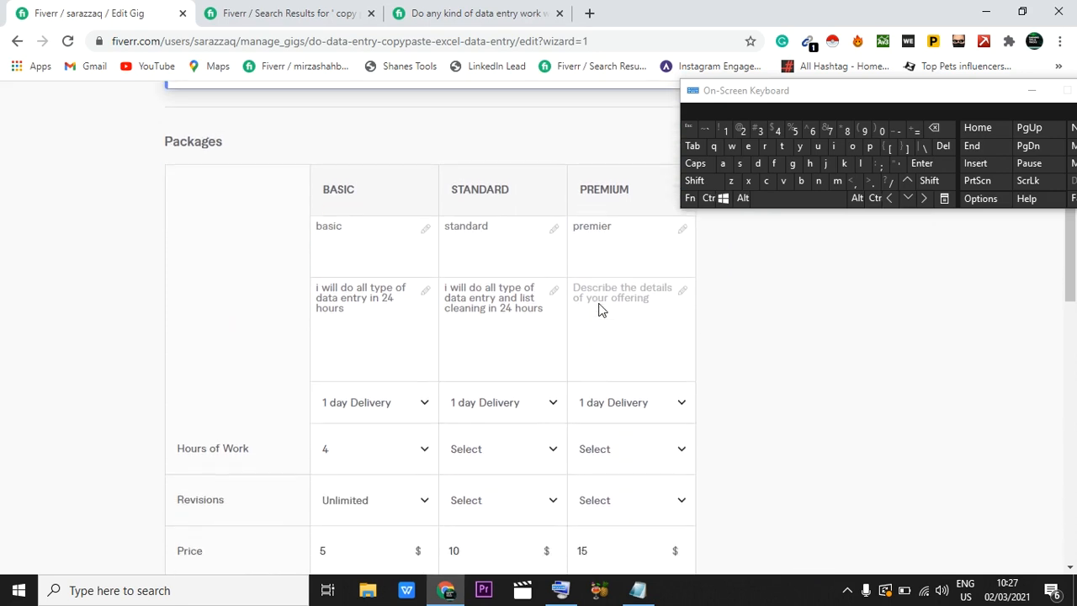
scroll(581, 299, down, 1)
scroll(475, 201, down, 1)
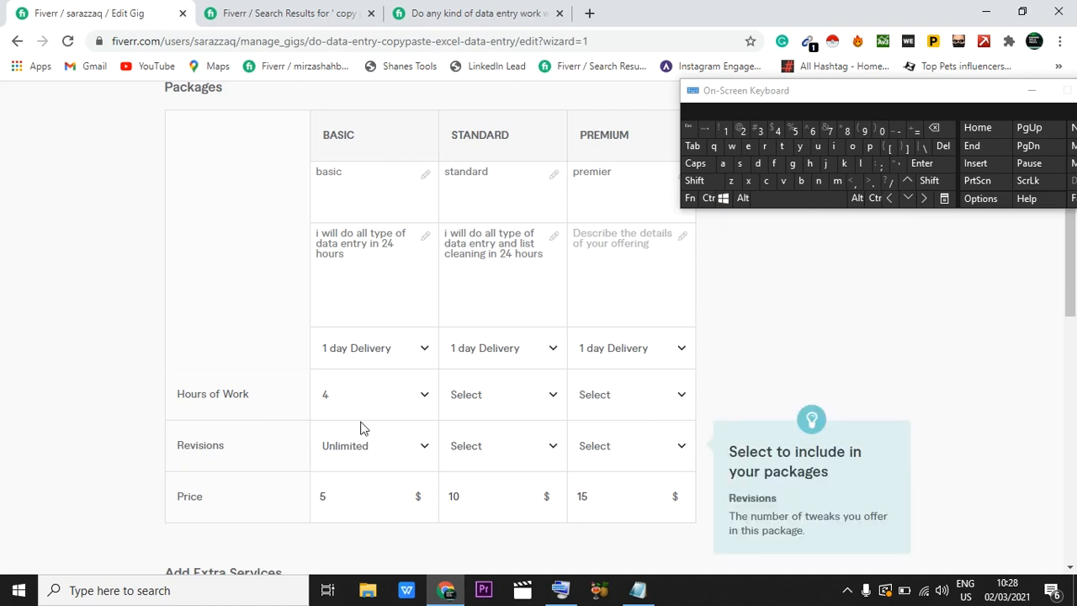
scroll(360, 425, down, 4)
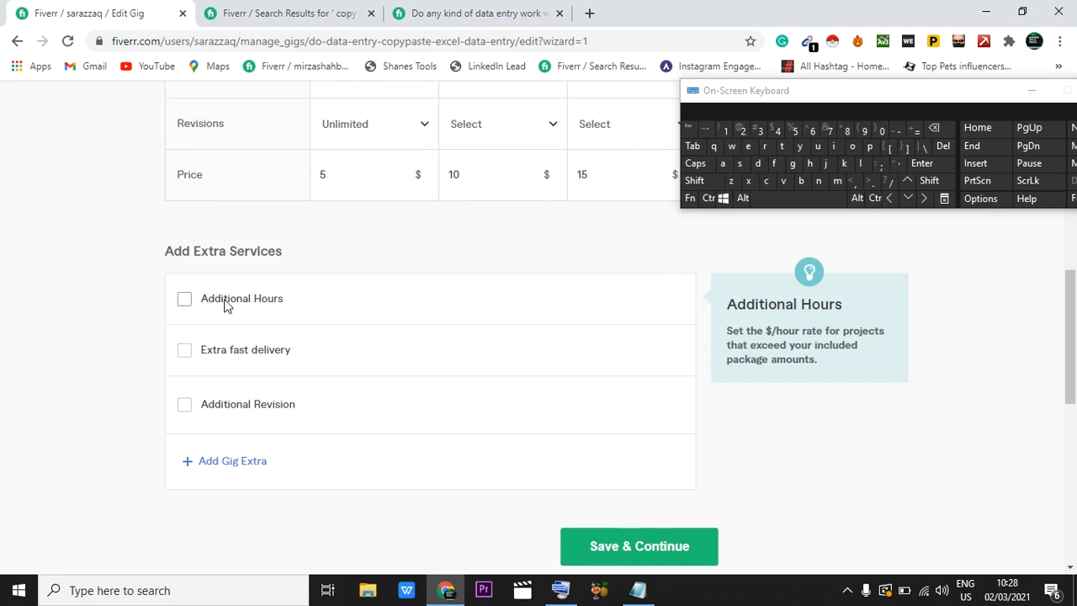
scroll(187, 307, up, 2)
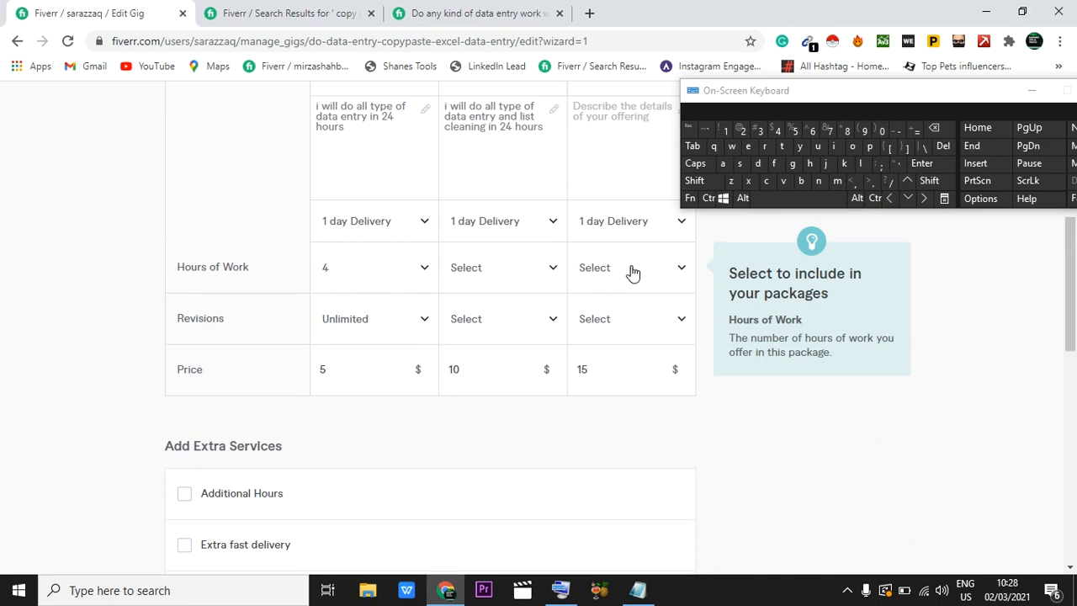
Step: Set the hours of work to 3 for both the Standard and Premium packages
click(573, 264)
click(554, 268)
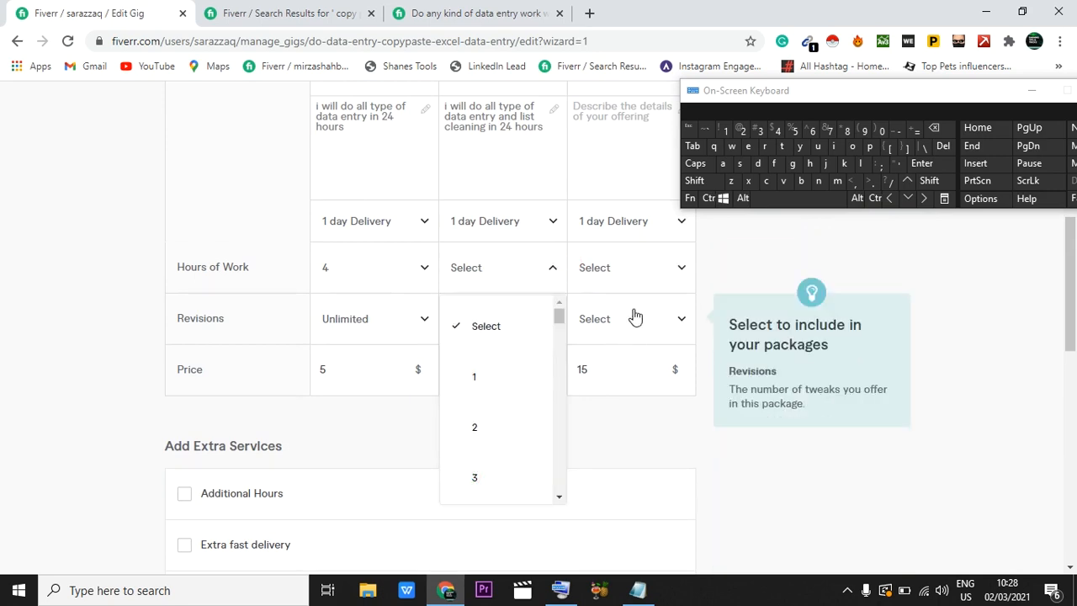
click(641, 248)
click(534, 286)
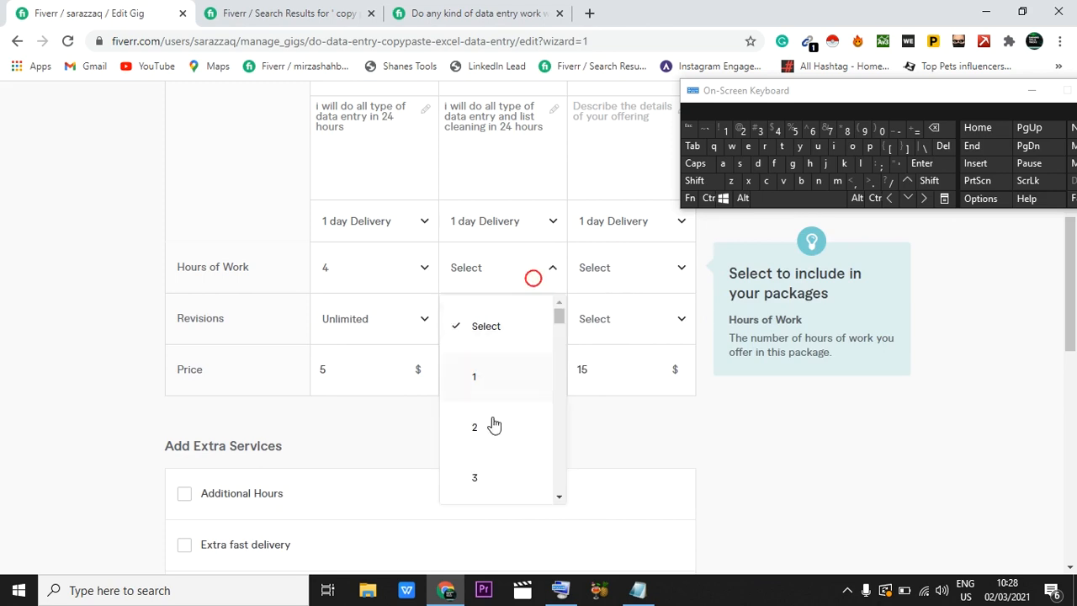
click(480, 476)
click(653, 276)
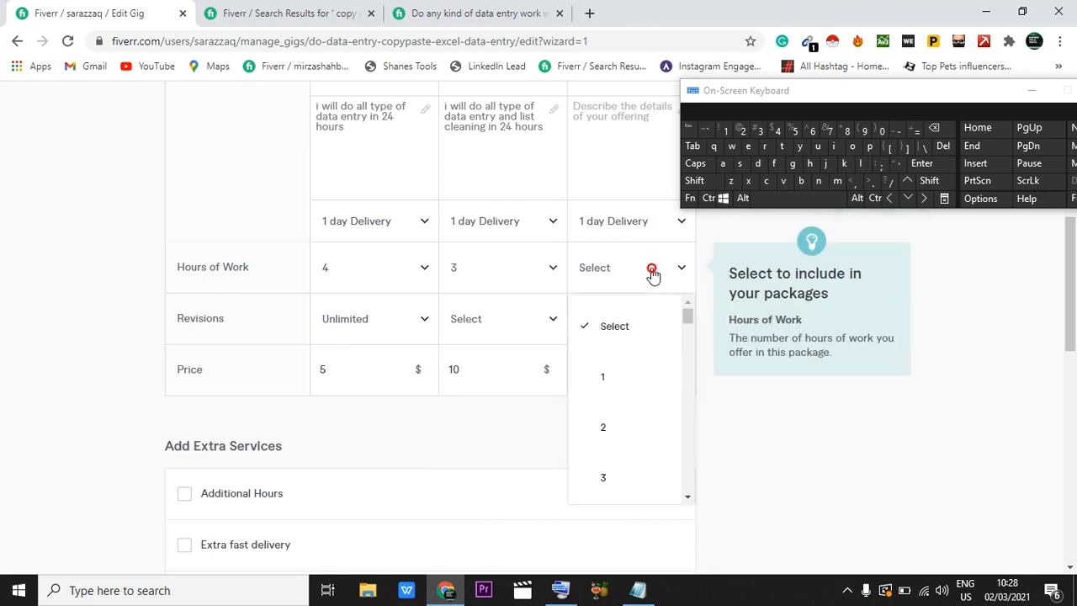
click(602, 476)
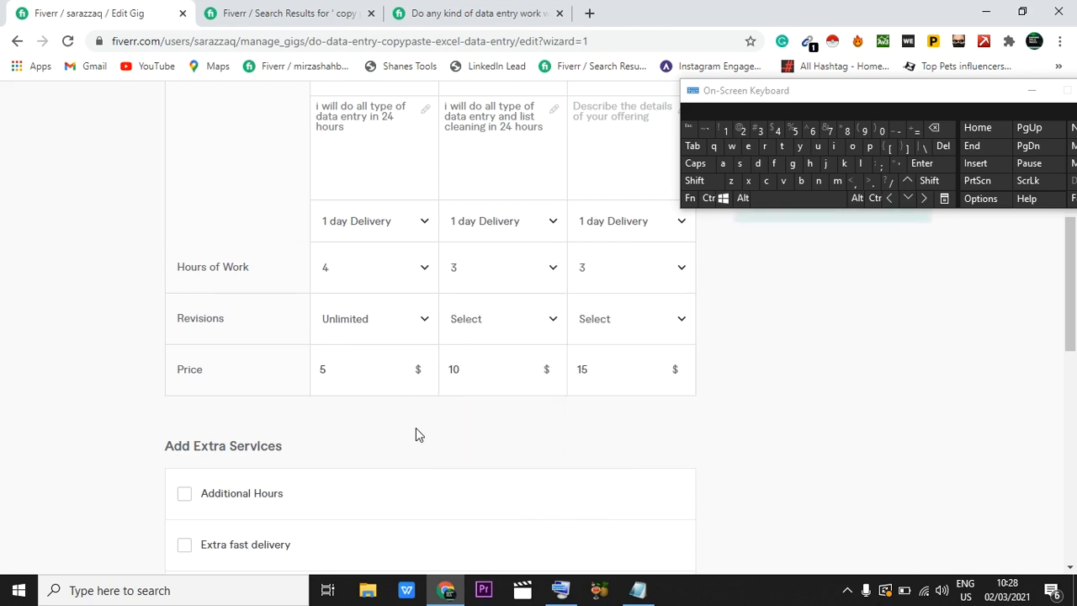
Step: Enable the Additional Hours extra and charge $5 for 1 additional hour of work on the Basic package
scroll(416, 427, down, 1)
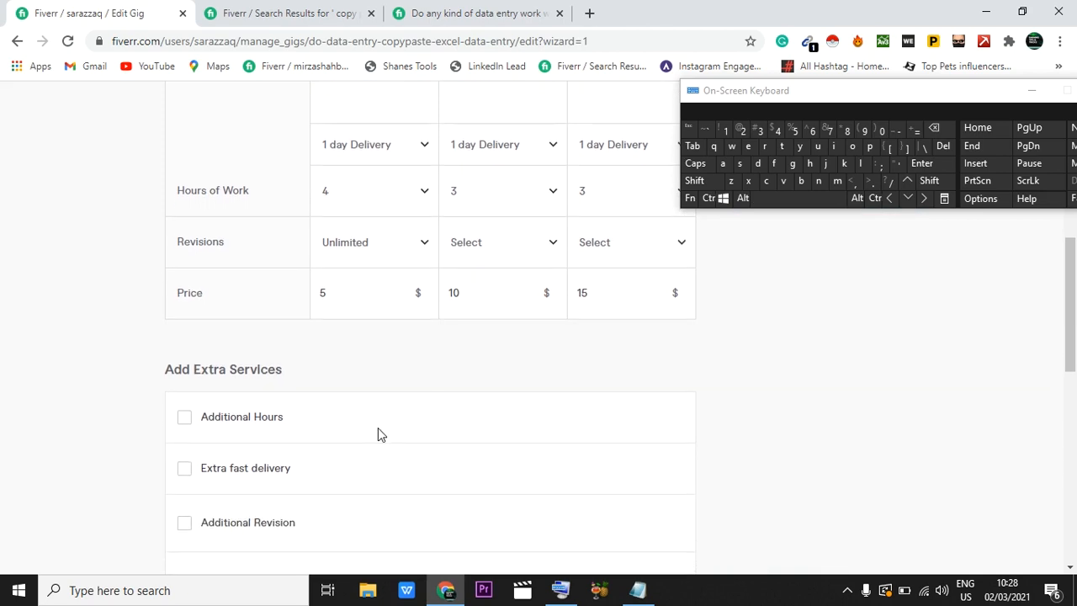
click(186, 416)
scroll(266, 403, down, 2)
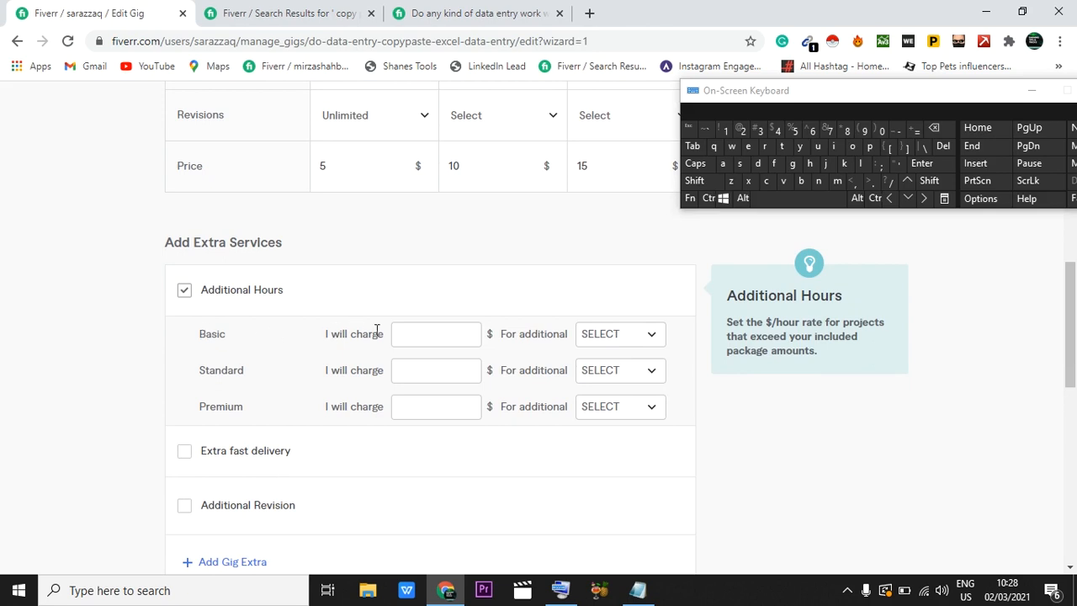
click(408, 331)
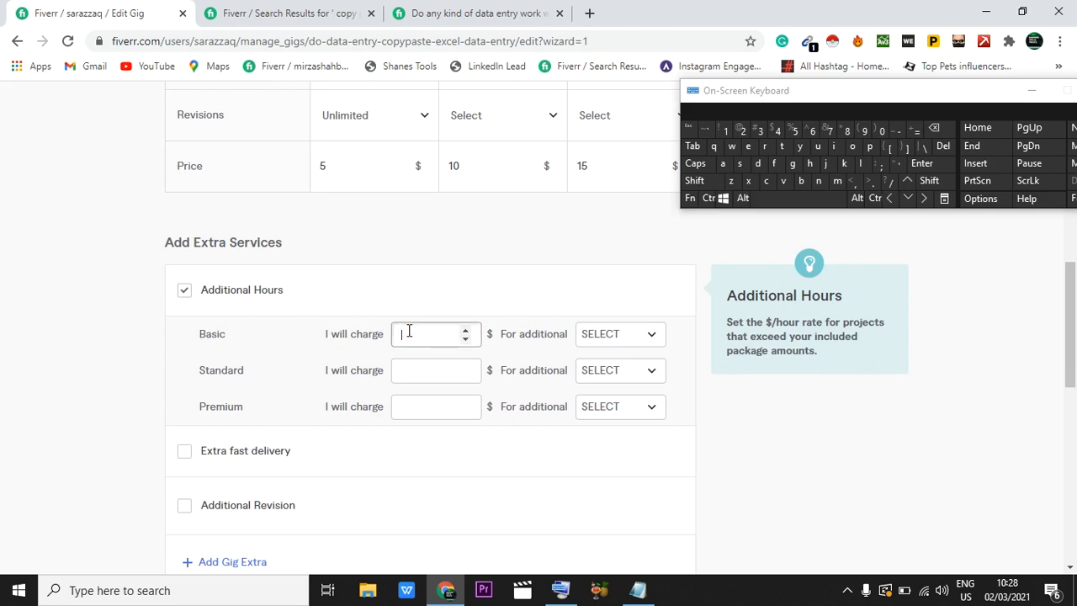
click(599, 334)
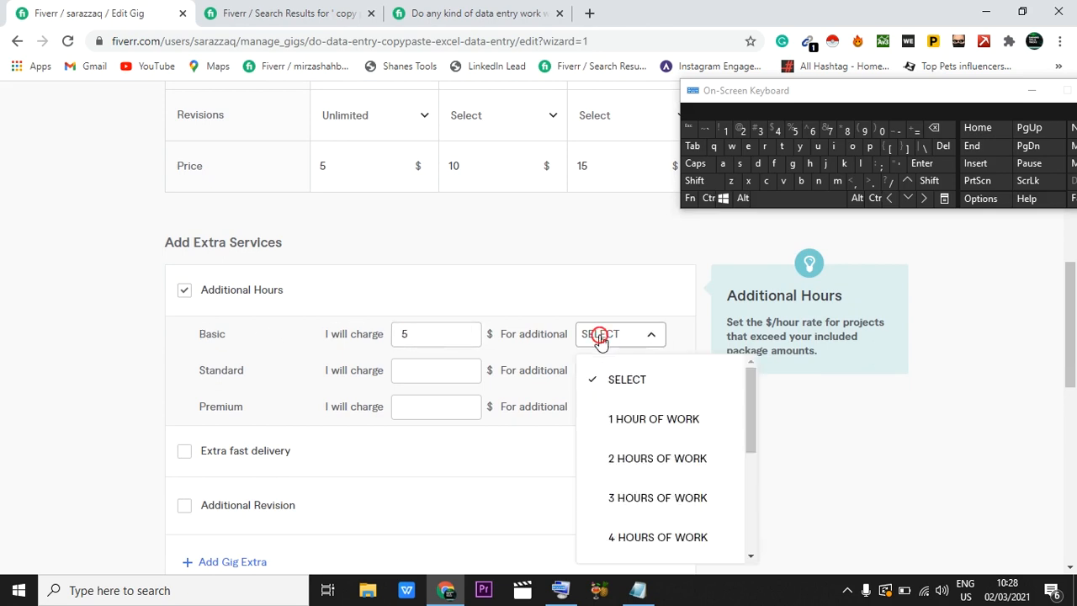
scroll(637, 467, down, 1)
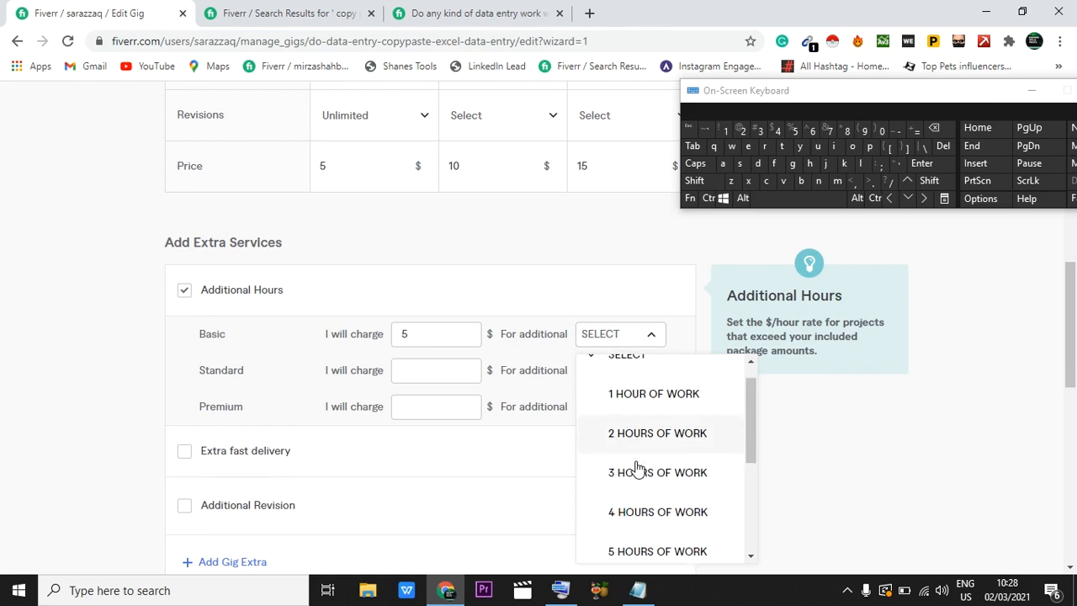
click(634, 393)
Step: Charge $5 for 1 additional hour of work on both the Standard and Premium packages
scroll(305, 233, up, 1)
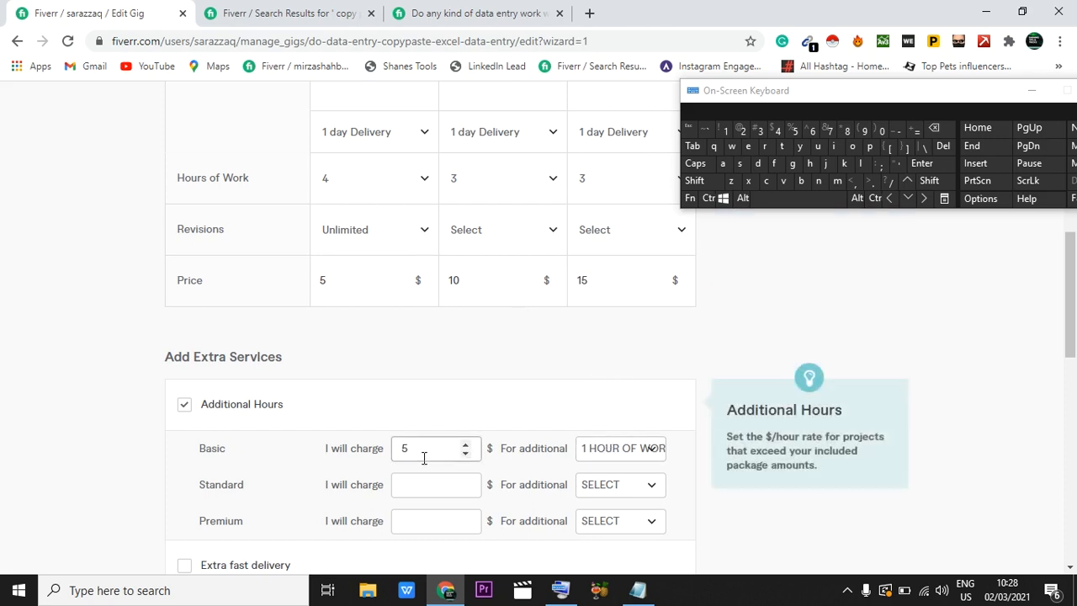
scroll(393, 447, down, 1)
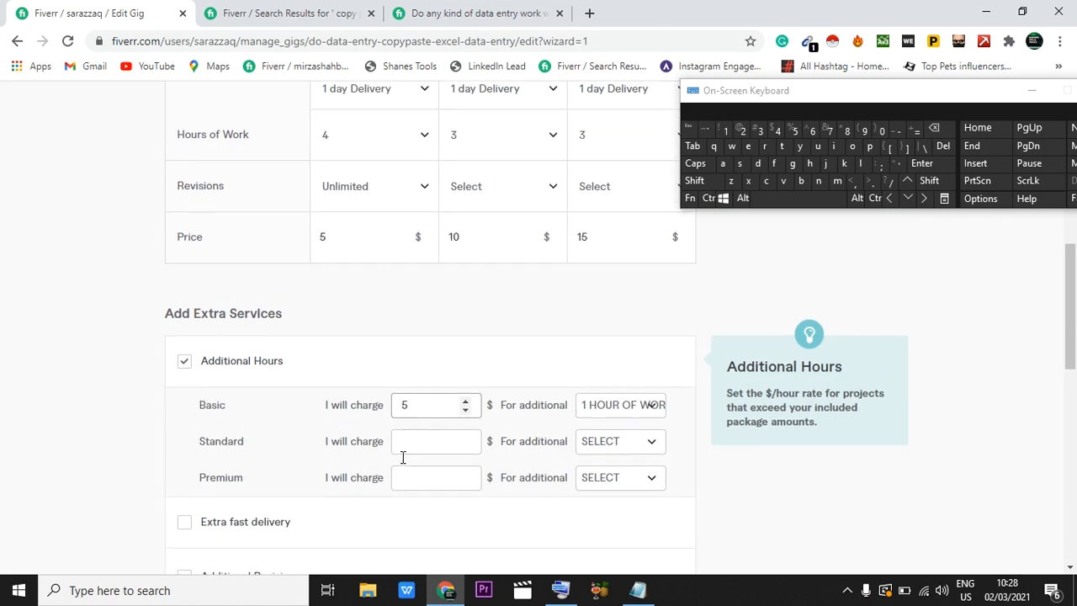
click(409, 415)
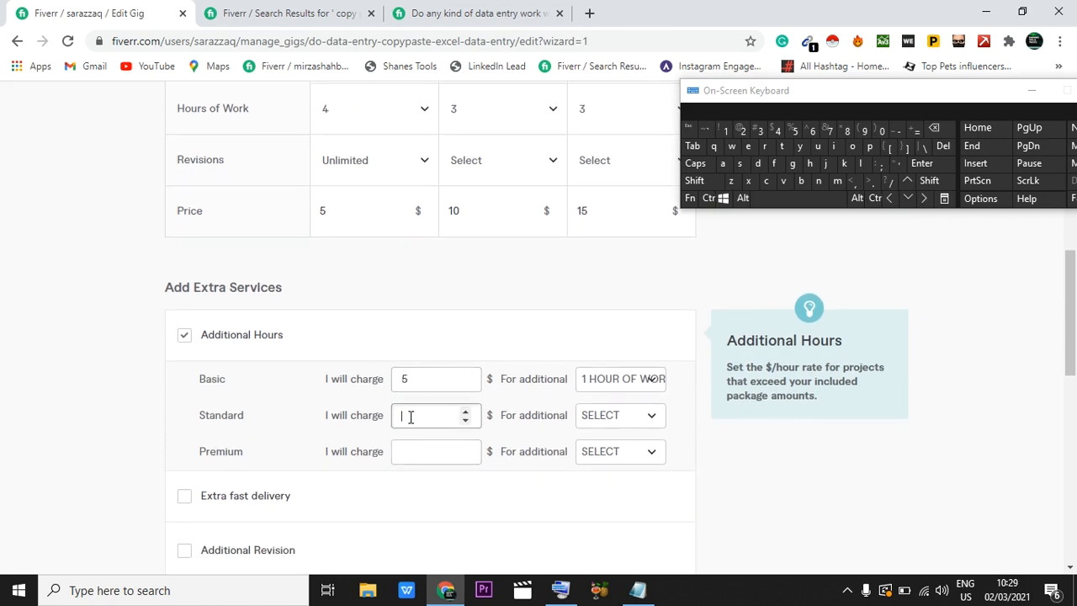
click(591, 414)
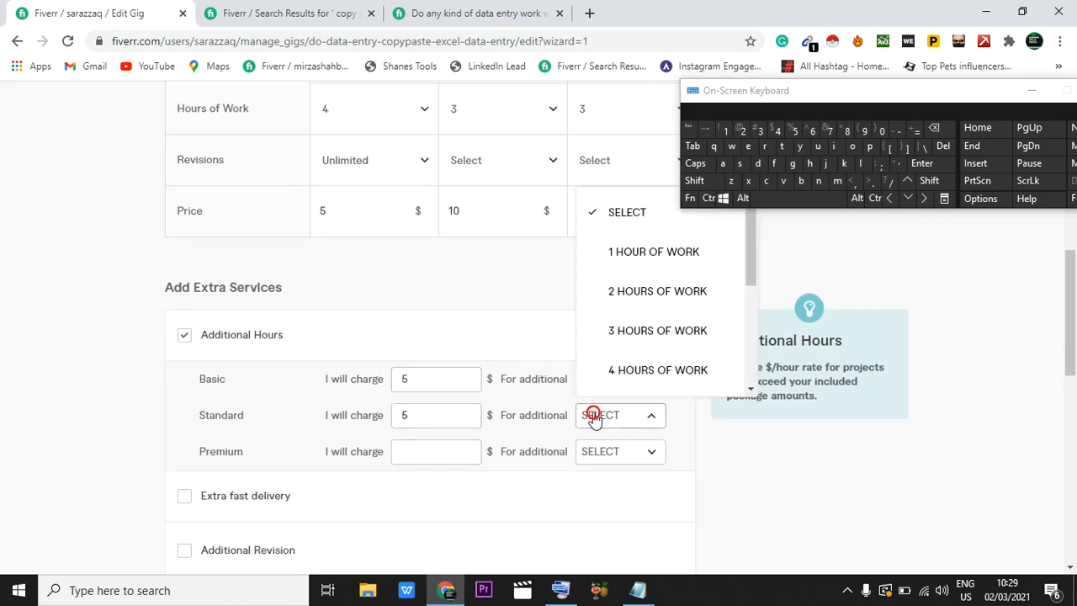
click(631, 257)
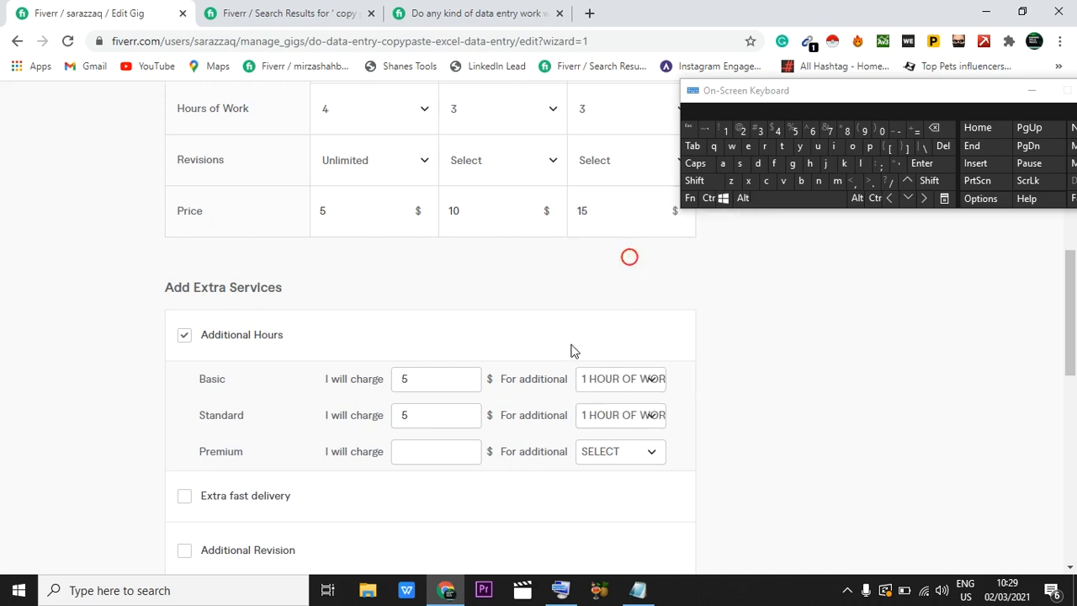
click(428, 451)
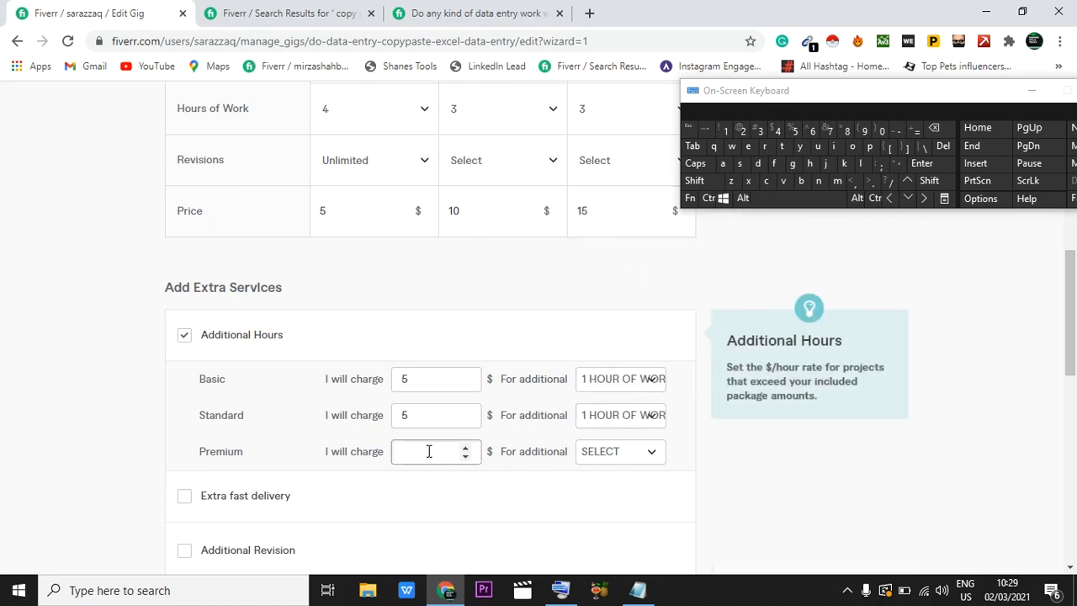
text(5)
click(625, 451)
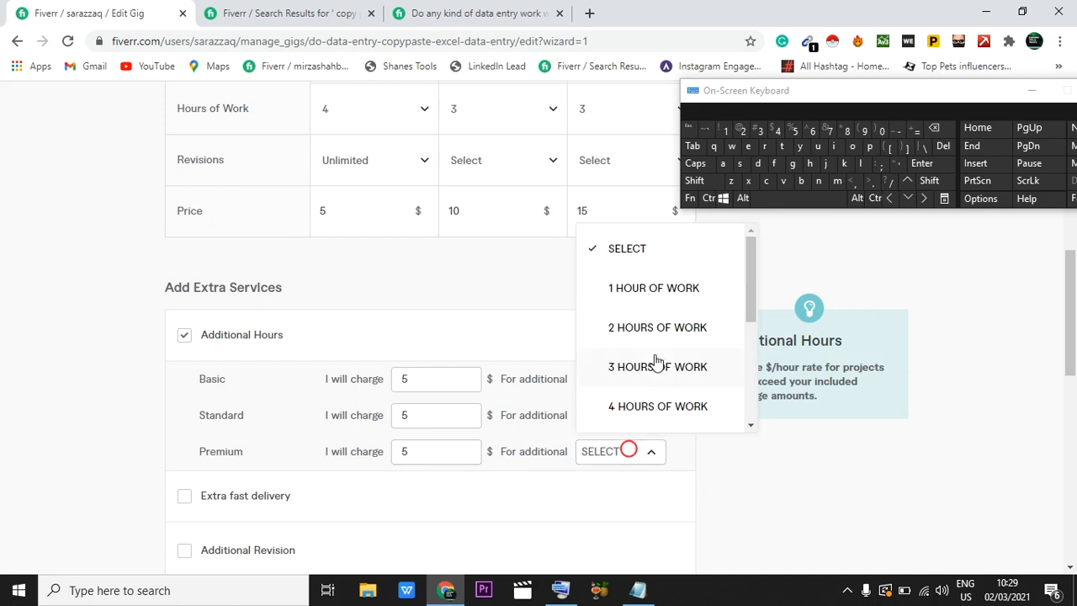
click(646, 305)
Step: Enable the Extra fast delivery extra and compare its options with the delivery times of the three packages
scroll(440, 426, down, 1)
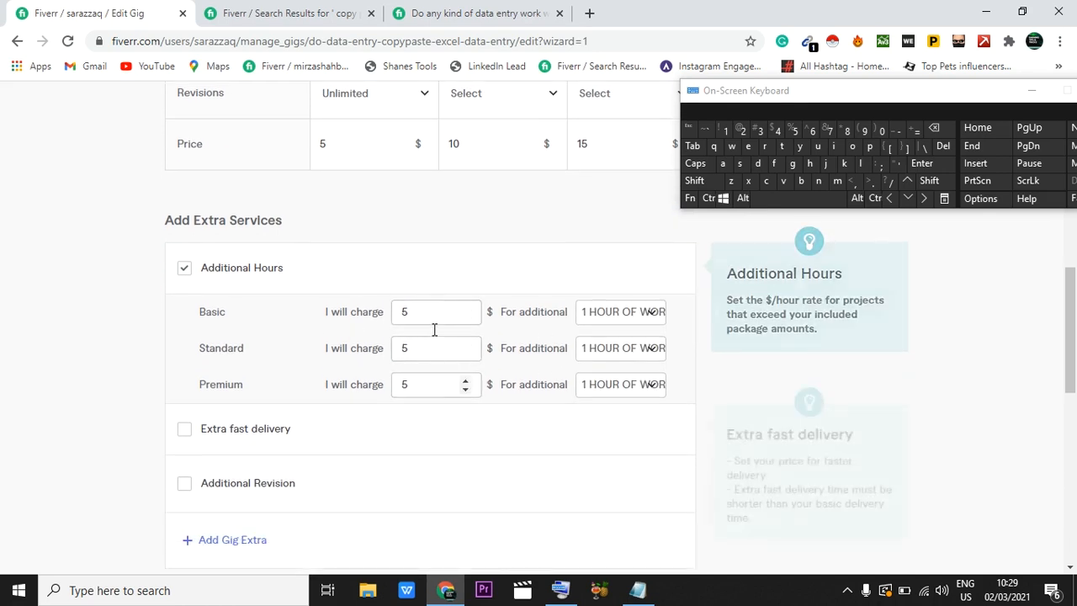
scroll(455, 390, down, 1)
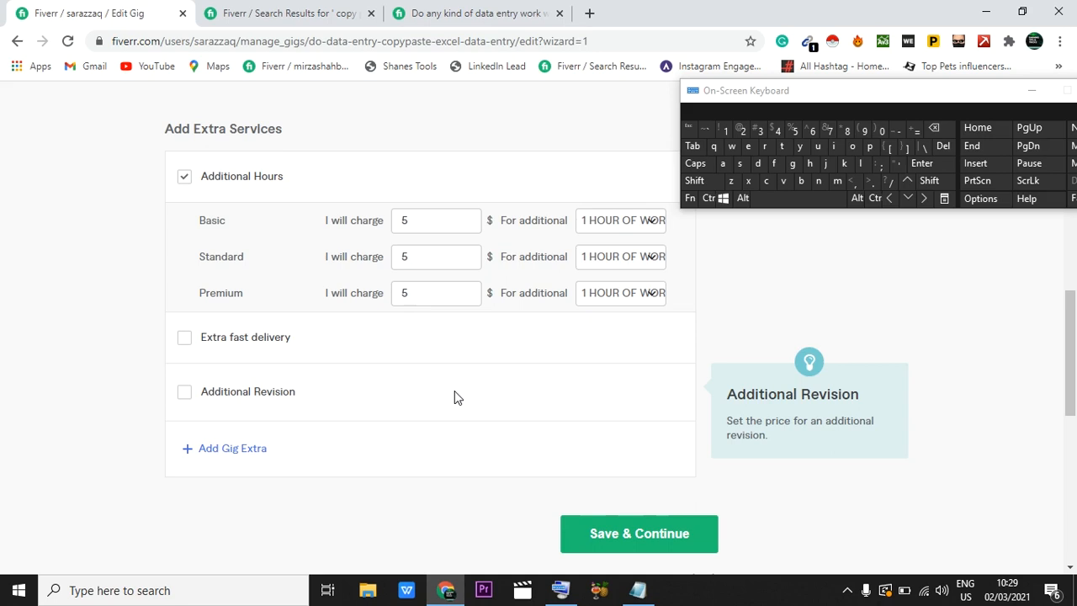
click(182, 338)
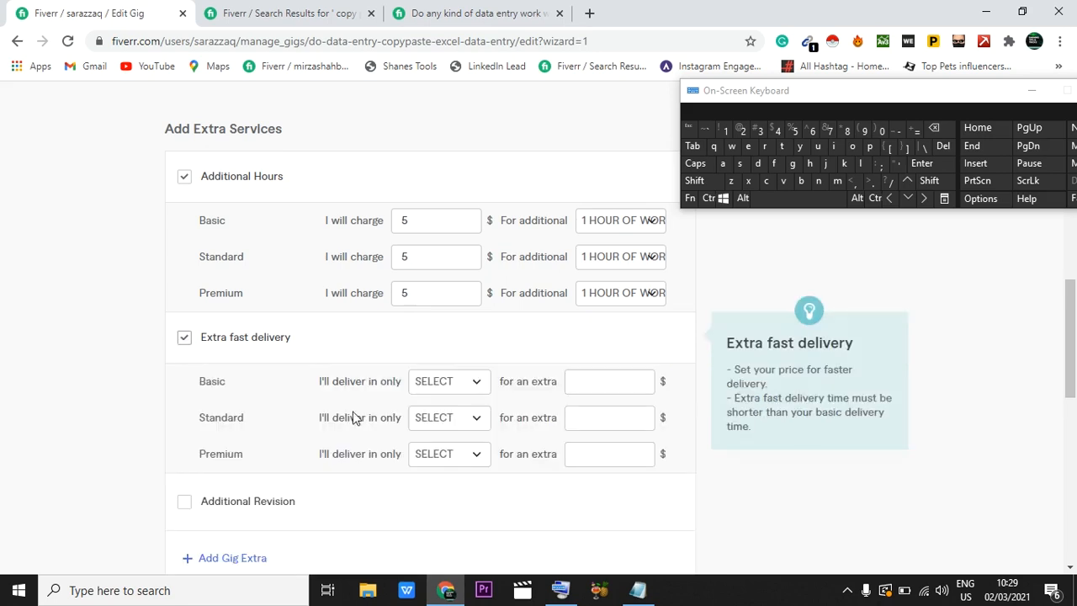
scroll(421, 437, down, 1)
scroll(441, 312, up, 5)
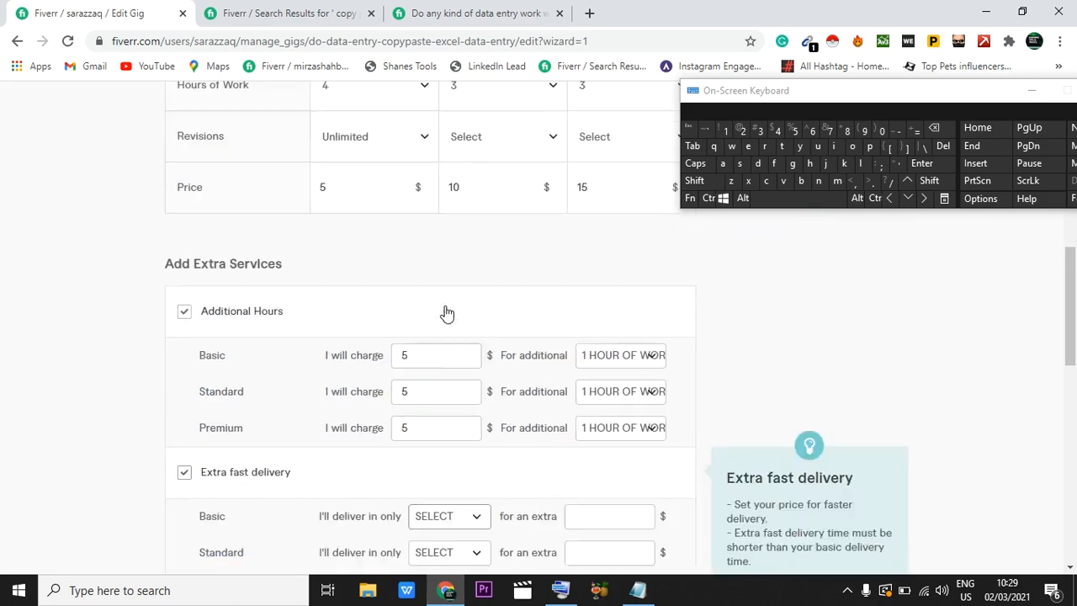
scroll(446, 312, up, 1)
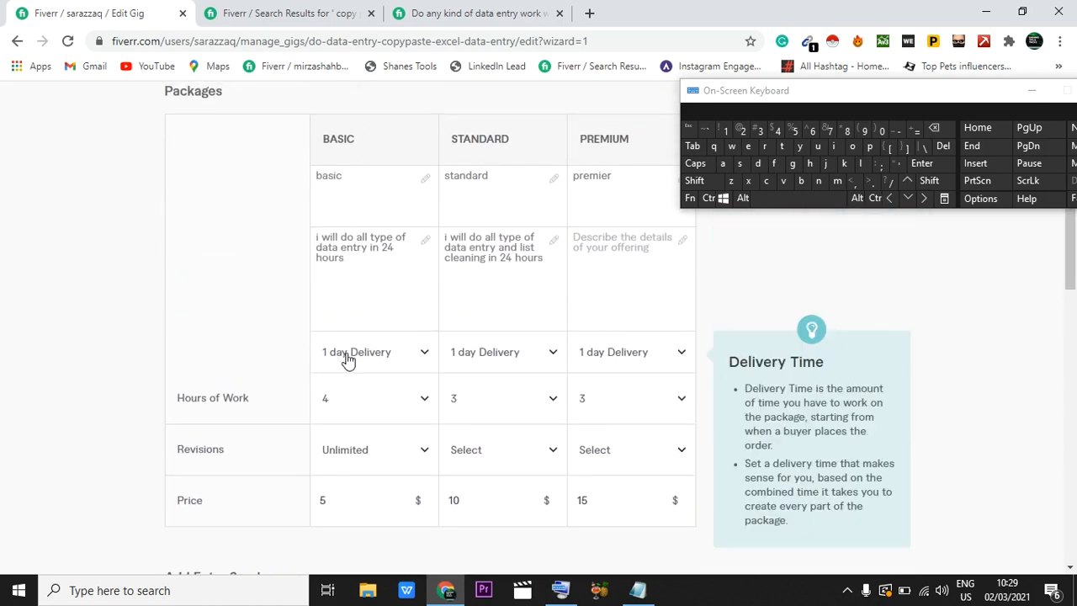
scroll(375, 361, down, 3)
scroll(375, 363, down, 3)
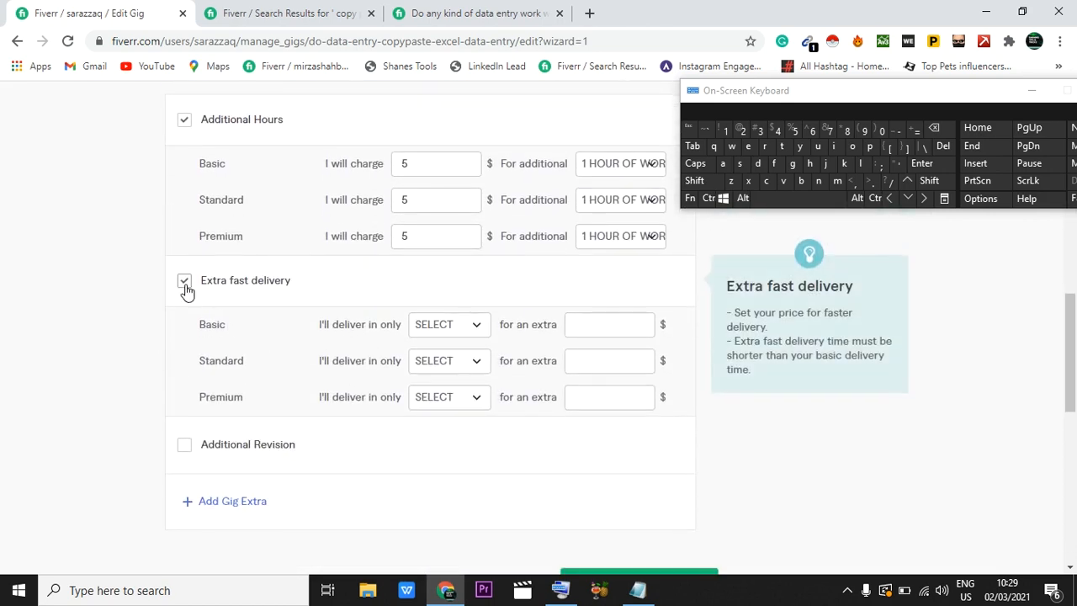
scroll(185, 290, up, 6)
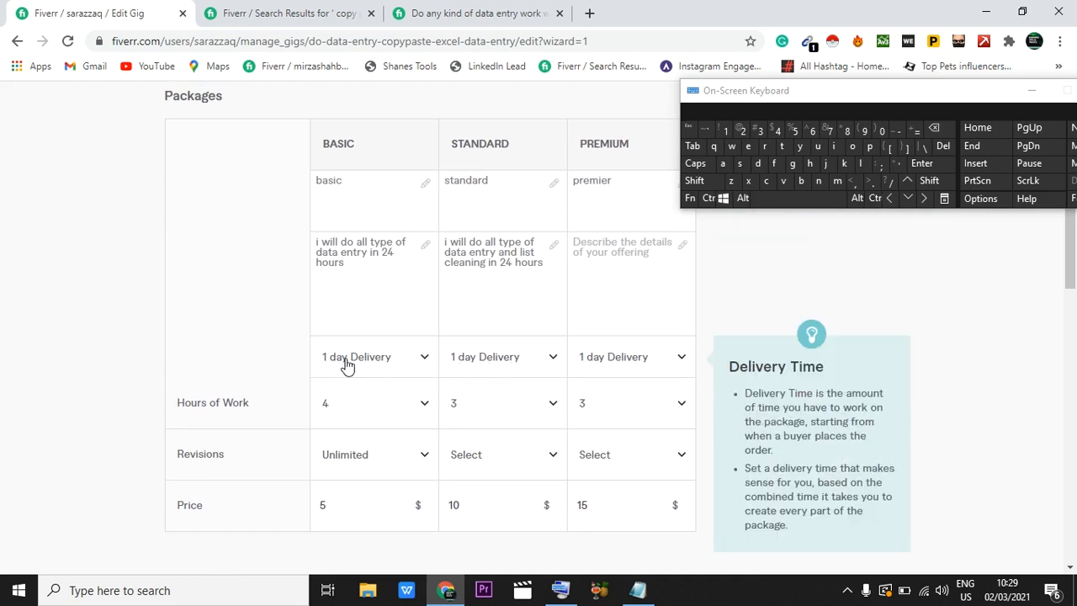
scroll(663, 365, down, 5)
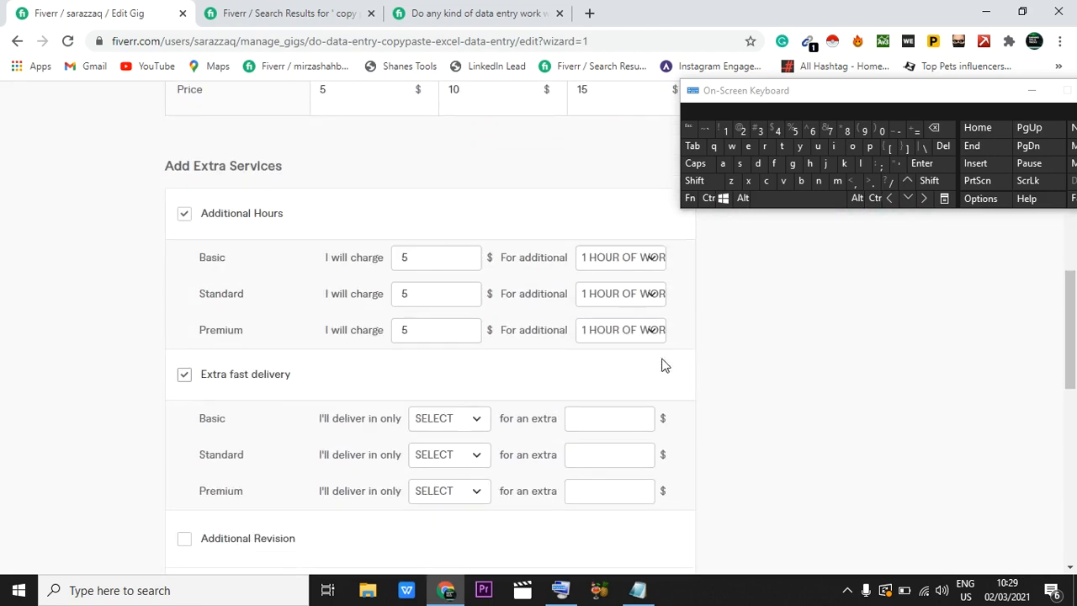
Step: Offer extra fast delivery in 1 day for an extra $5 on the Standard package
click(447, 443)
scroll(437, 421, down, 1)
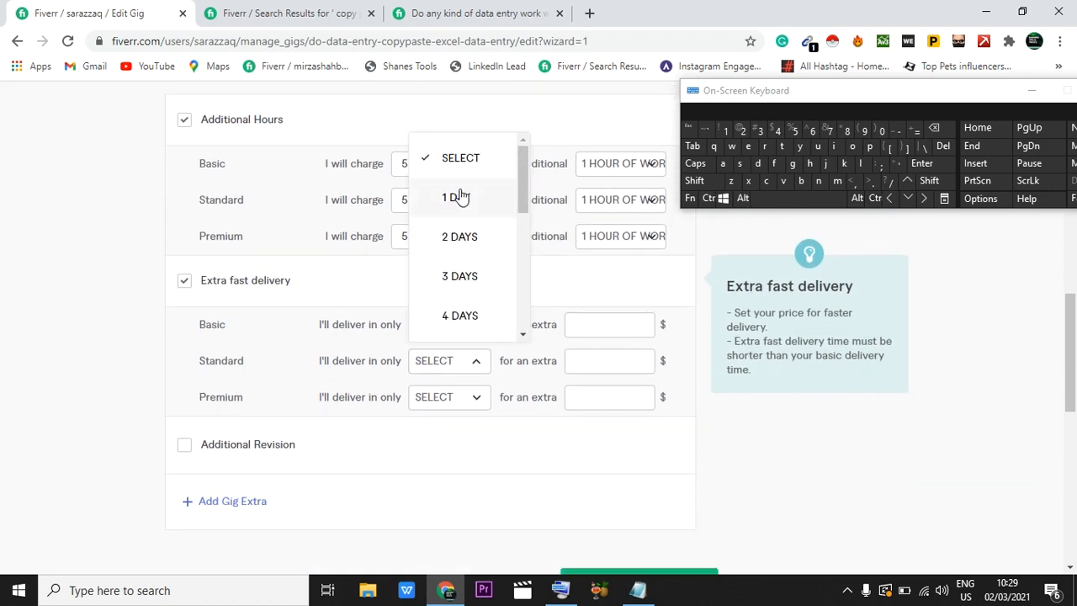
click(459, 196)
click(583, 362)
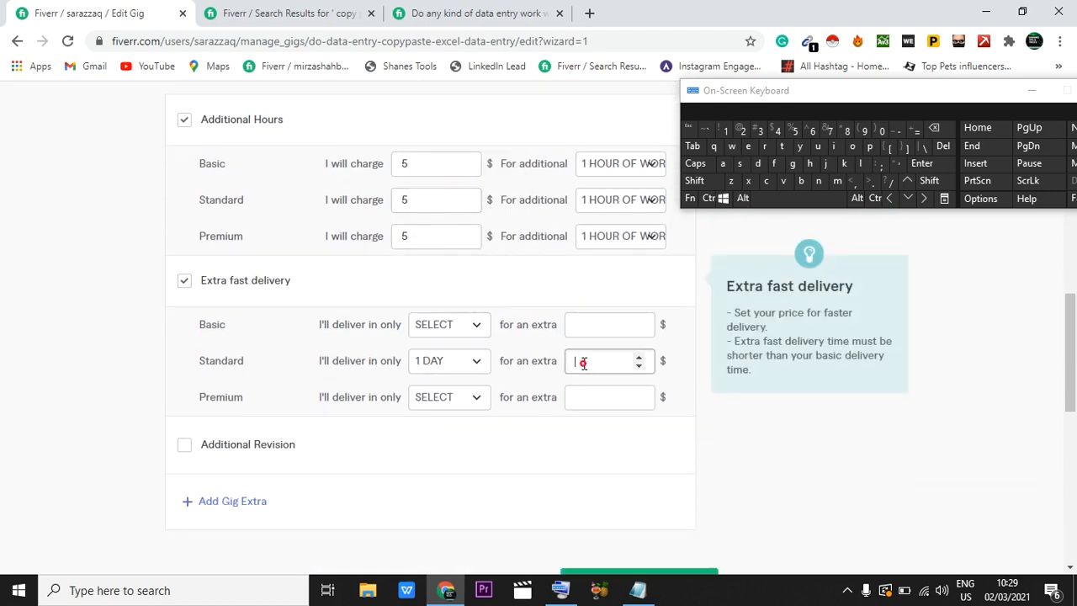
text(5)
Step: Offer extra fast delivery in 2 days for an extra $10 on the Premium package
click(446, 398)
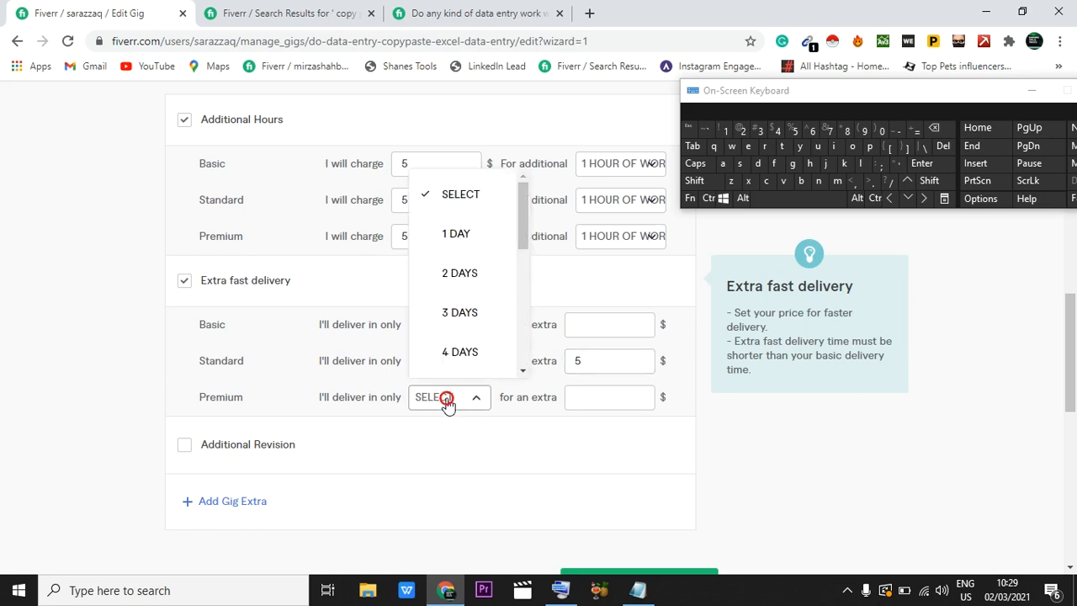
click(460, 274)
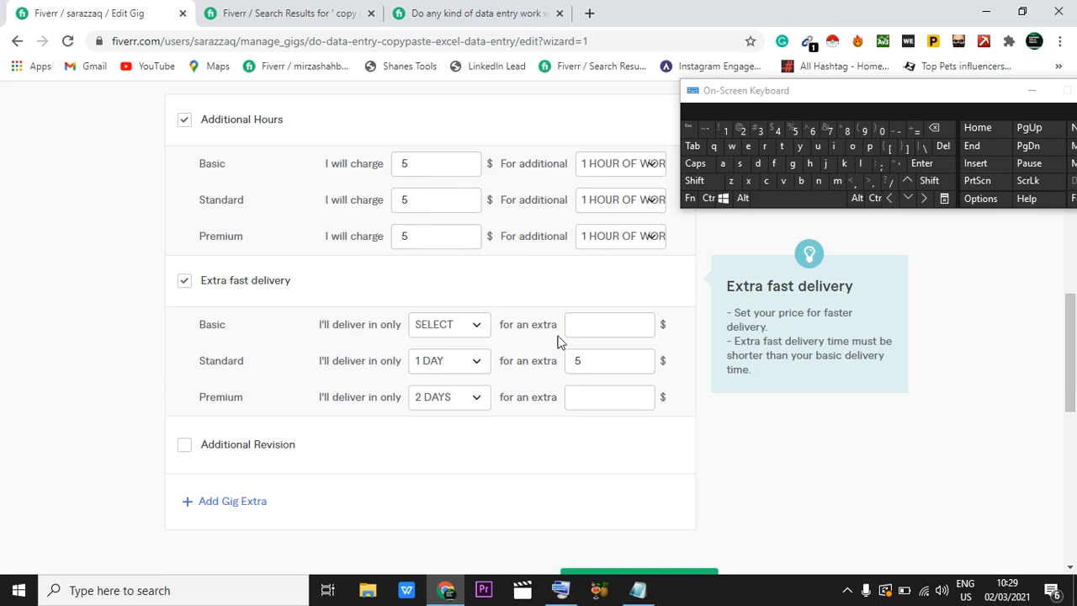
click(587, 396)
text(2)
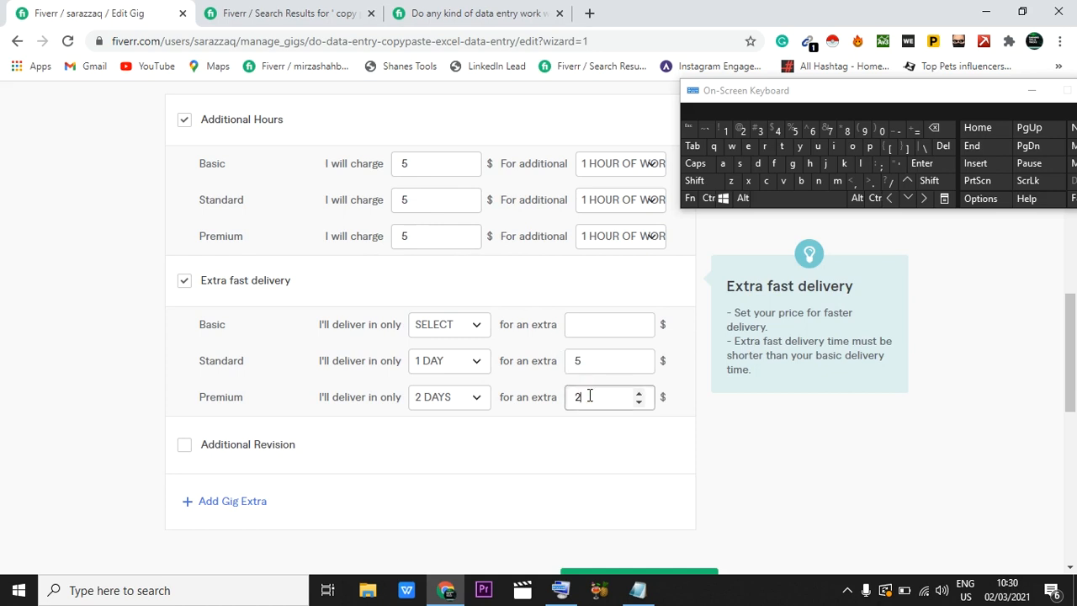
text(0)
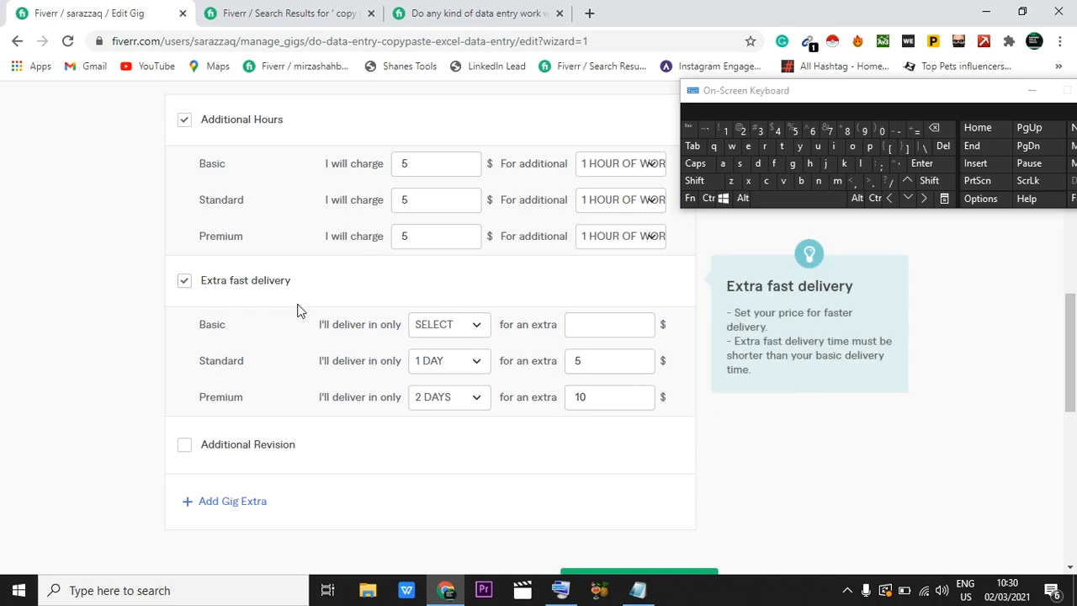
Step: Check the extra services and try to save the gig's package pricing and continue
scroll(299, 307, up, 1)
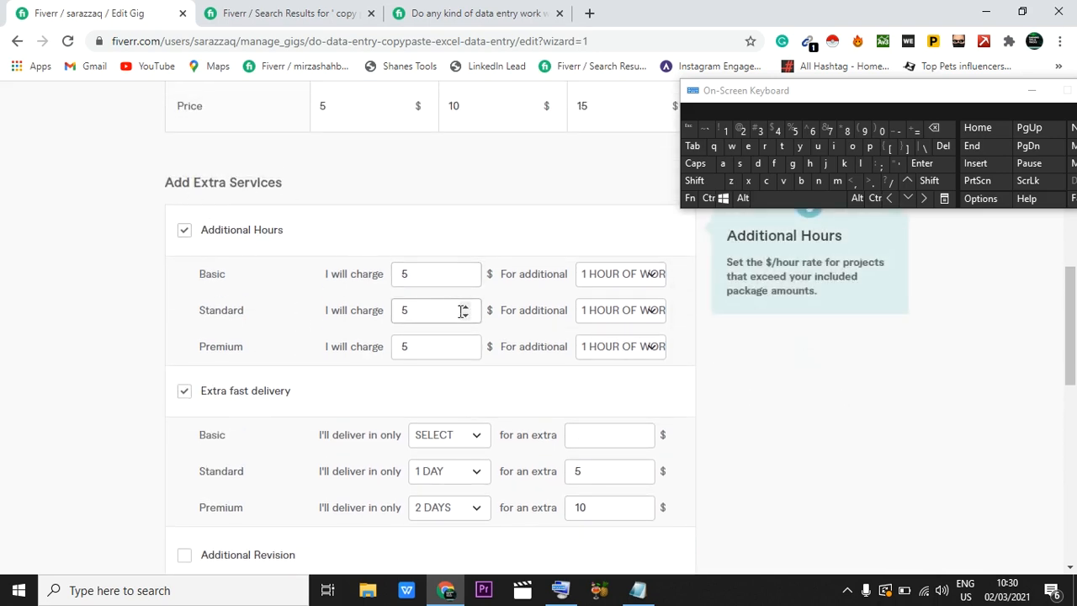
scroll(461, 307, down, 1)
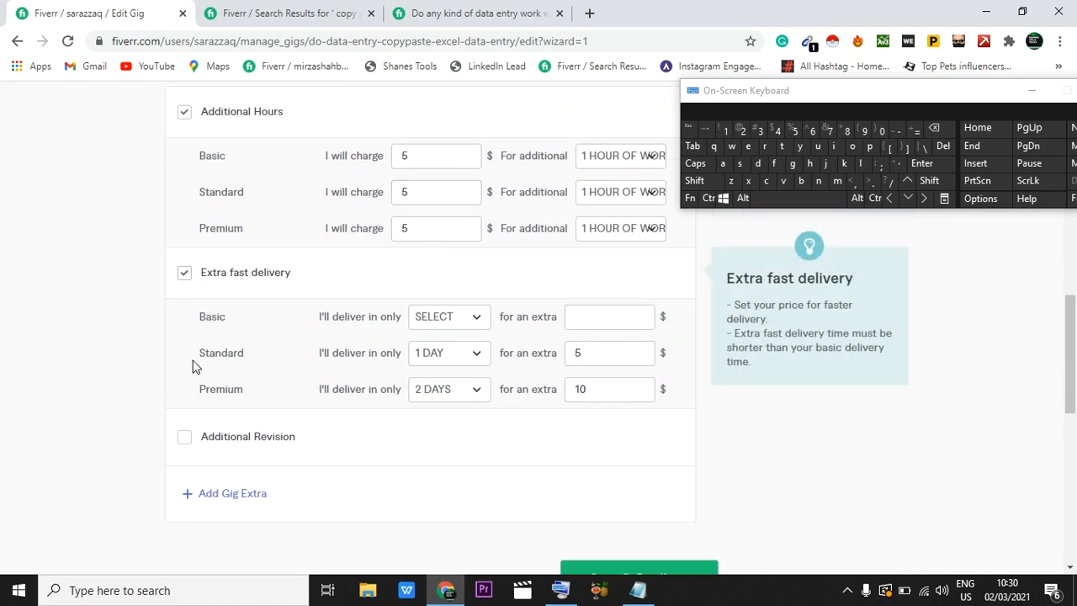
scroll(378, 413, down, 2)
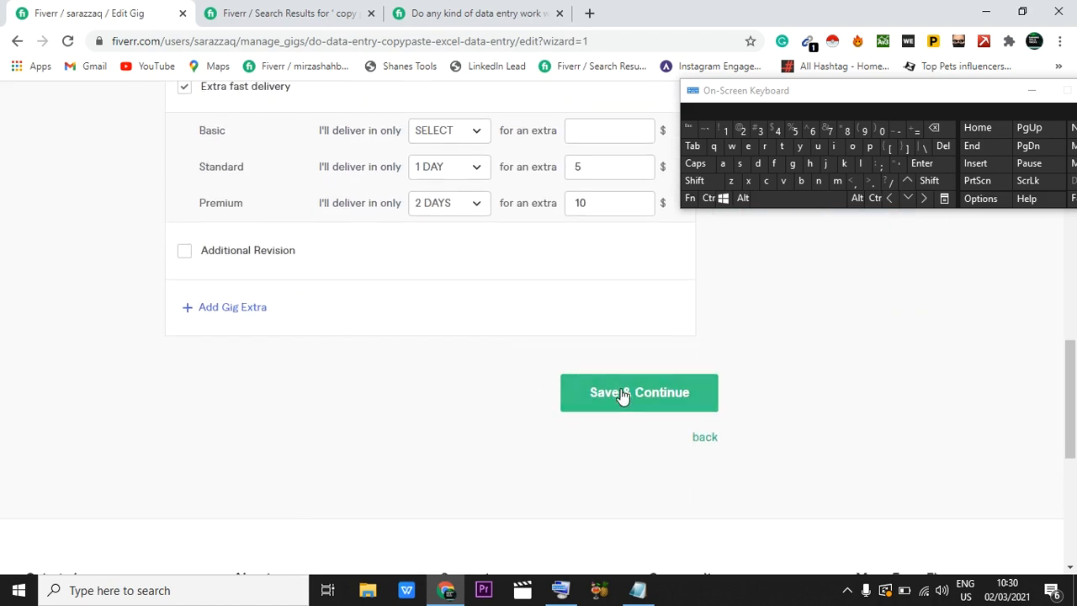
click(622, 393)
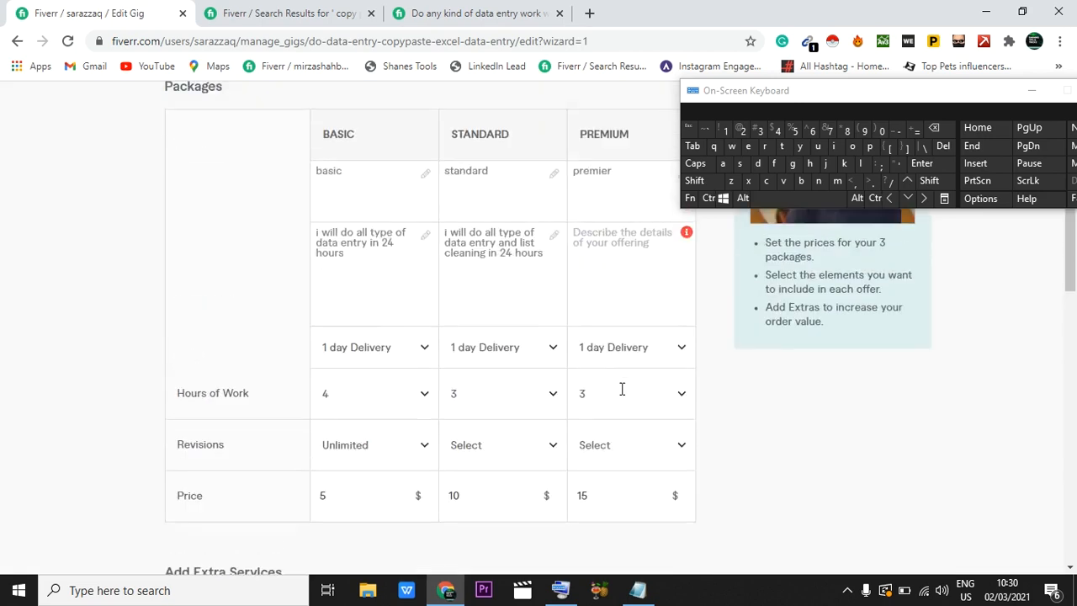
Step: Paste "i will do all type of data entry in 24 hours" as the Premium package's description and try to save again
click(603, 341)
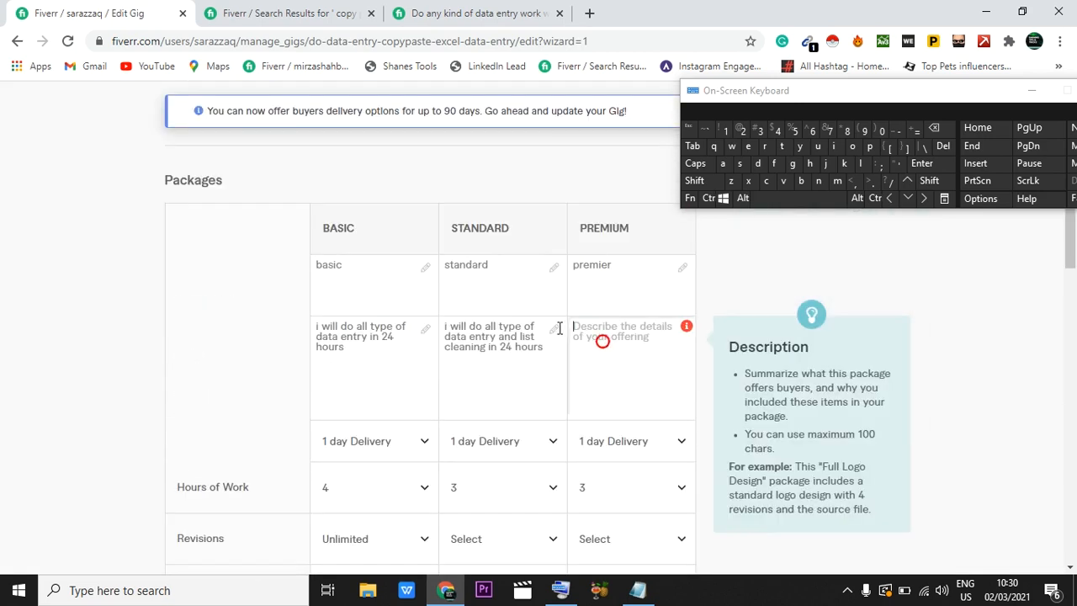
text(i will do all type of data entry in 24 hours)
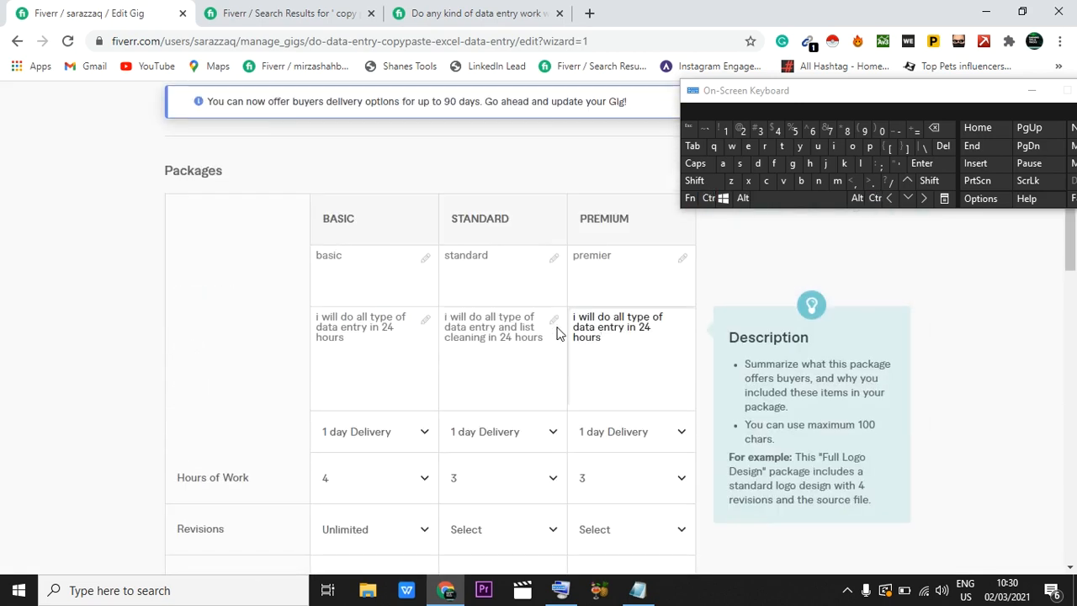
scroll(557, 334, down, 10)
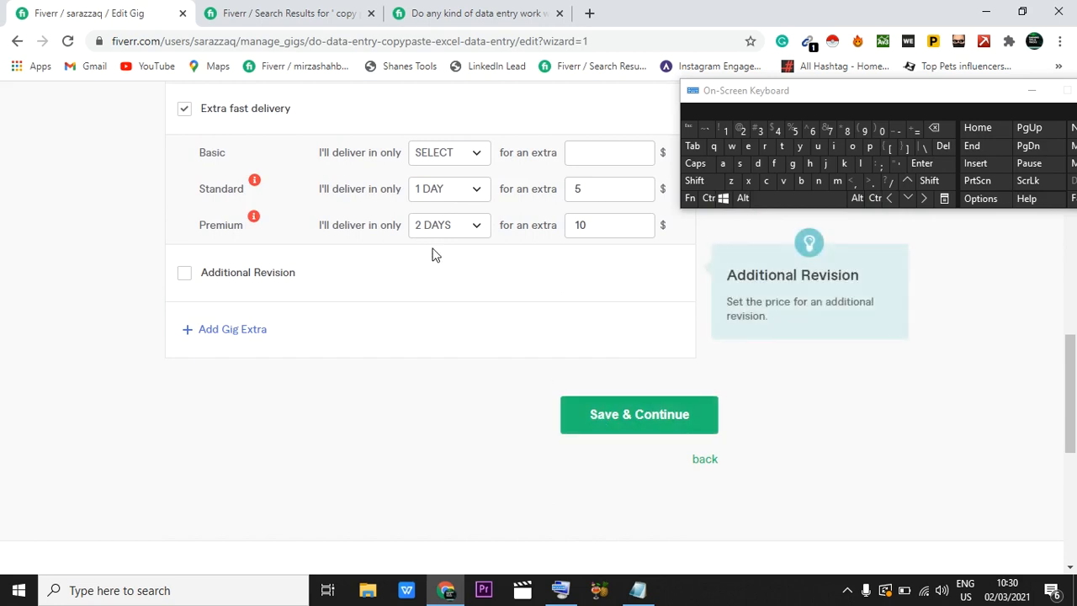
click(617, 418)
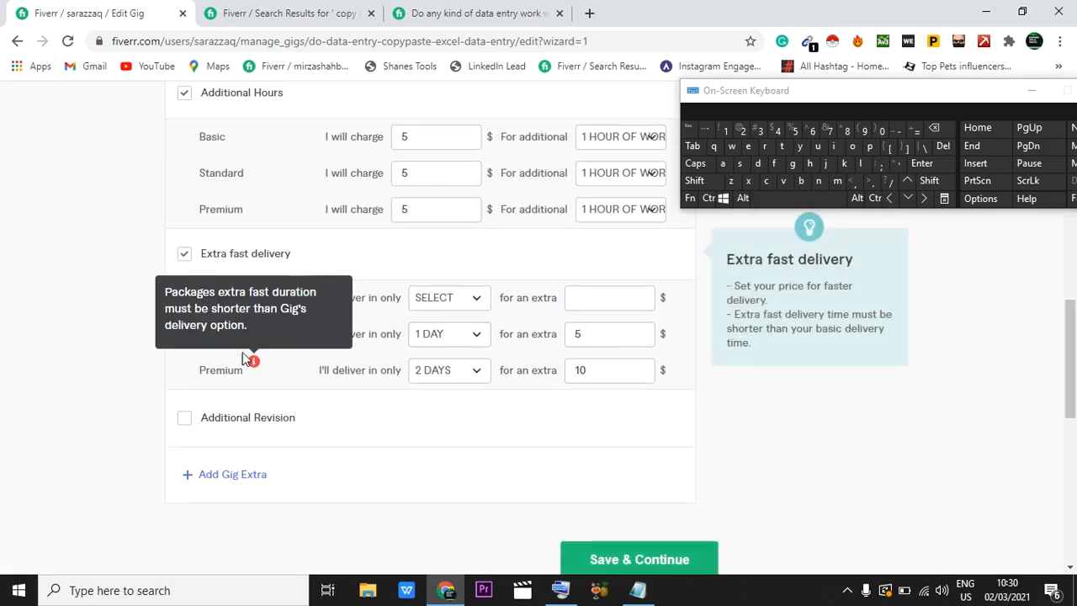
Step: Check the package delivery times and reset the extra fast delivery times of the Standard and Premium packages to no selection
scroll(391, 252, up, 5)
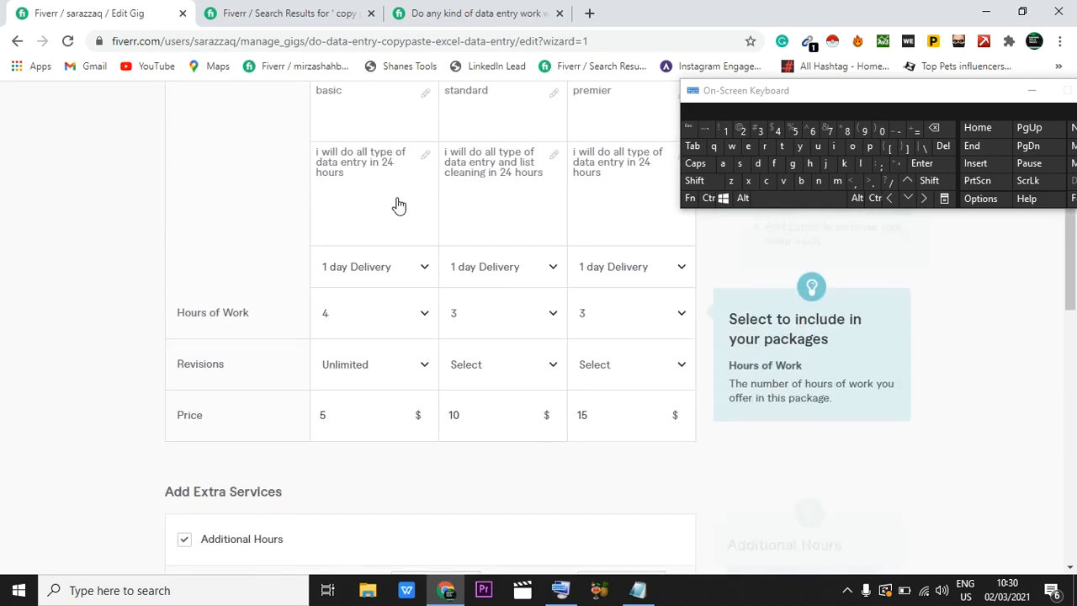
scroll(501, 283, down, 2)
scroll(507, 282, down, 2)
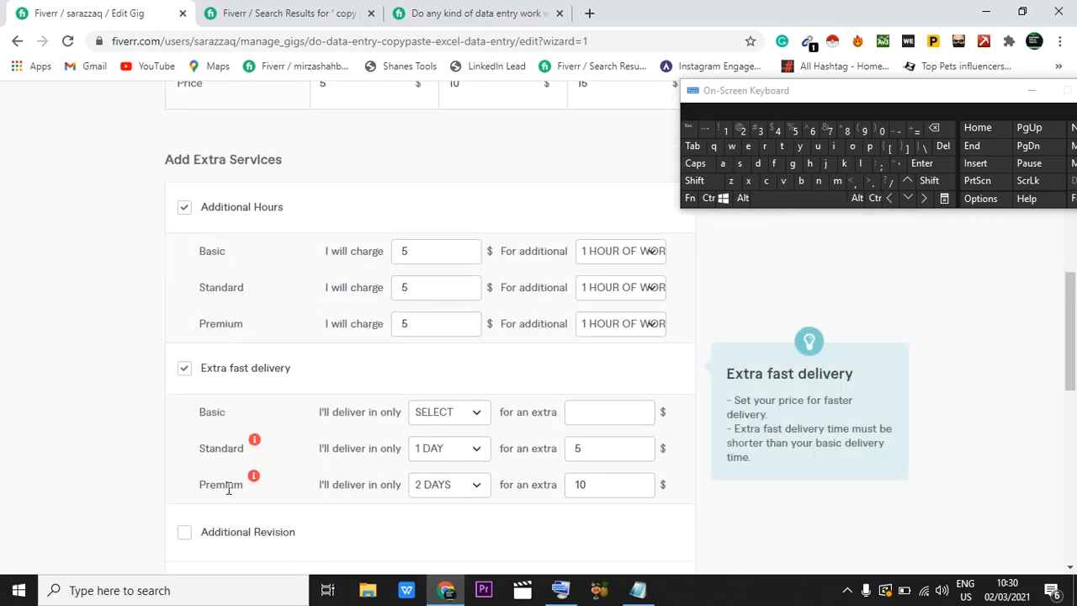
scroll(490, 178, up, 2)
scroll(589, 266, up, 2)
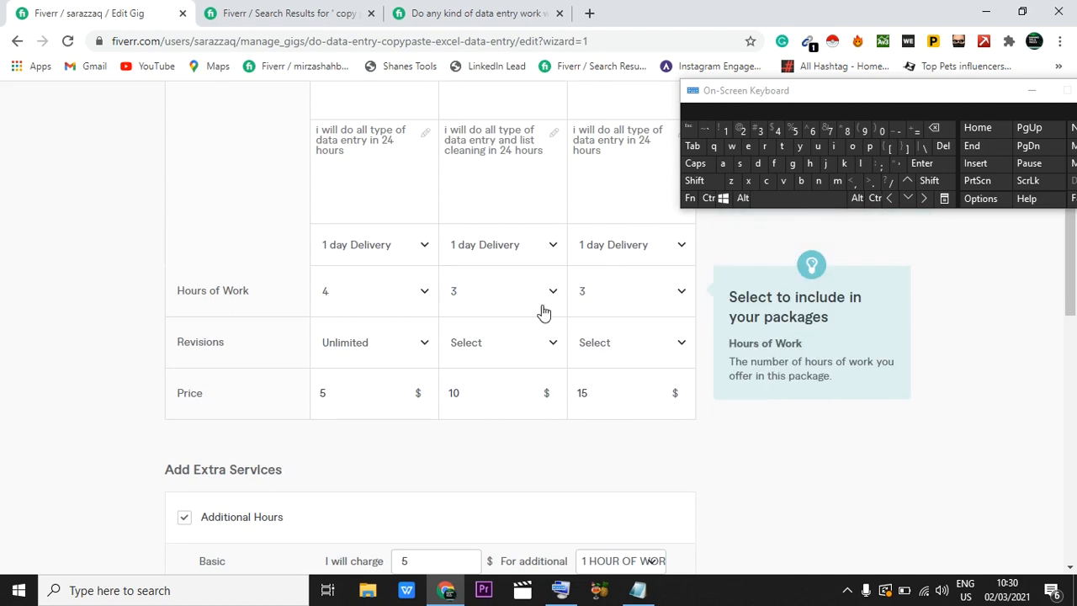
scroll(546, 310, down, 4)
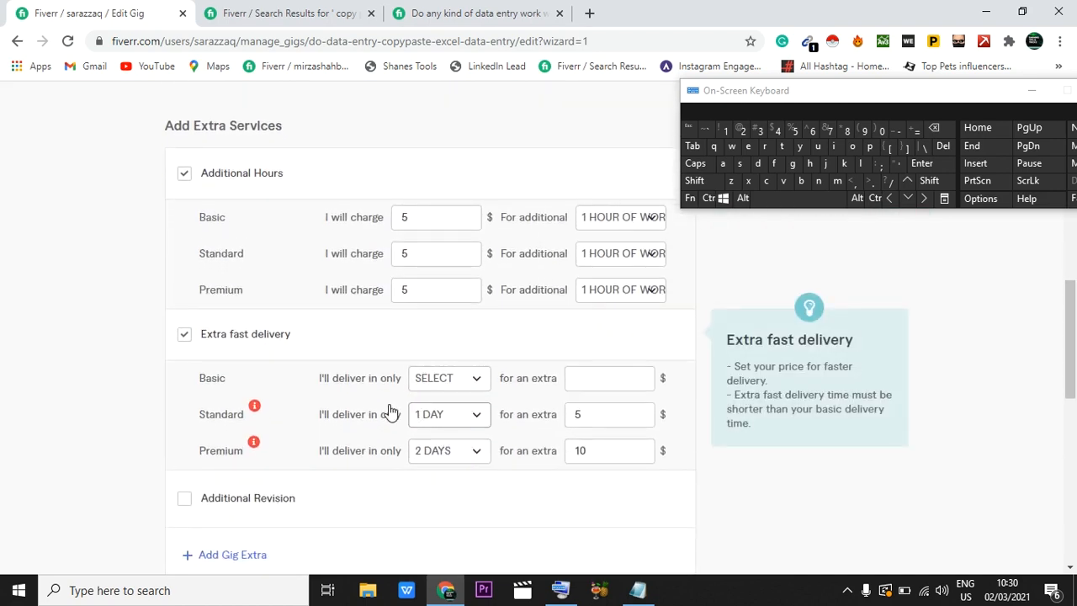
click(481, 414)
click(453, 217)
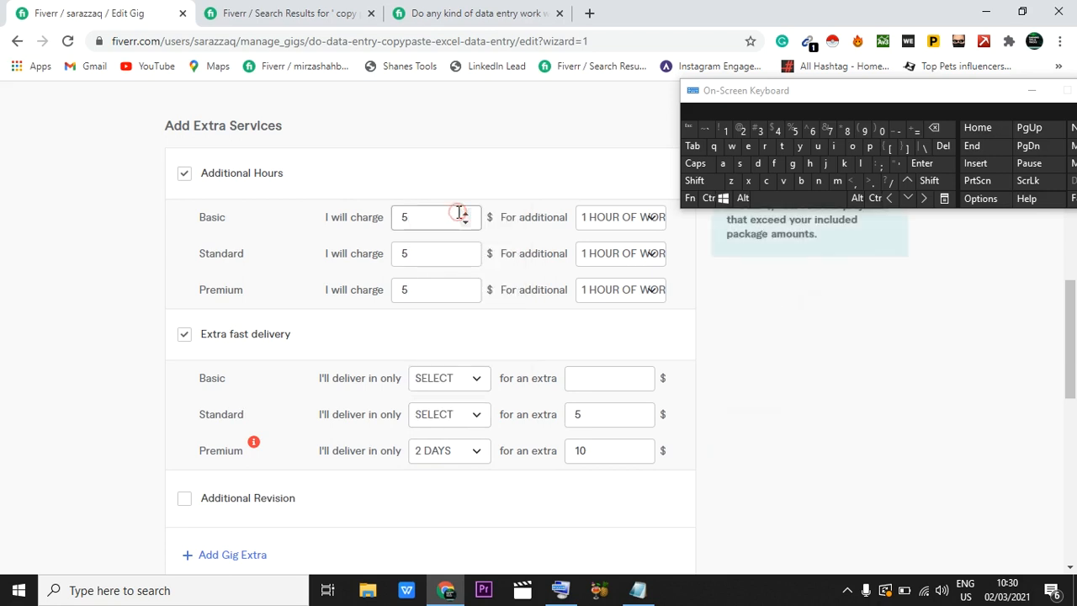
click(448, 459)
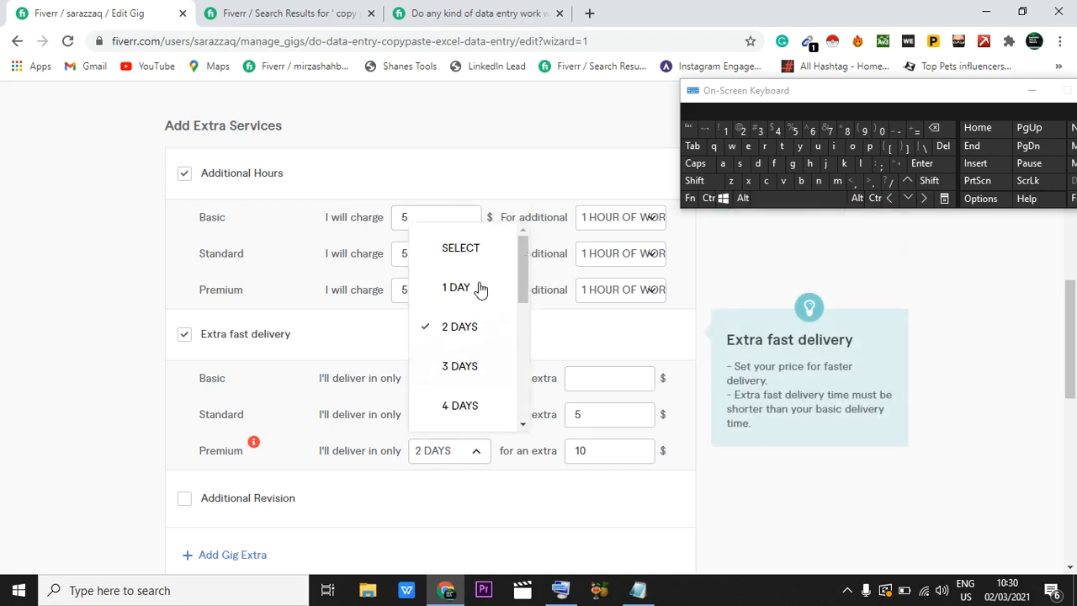
click(467, 255)
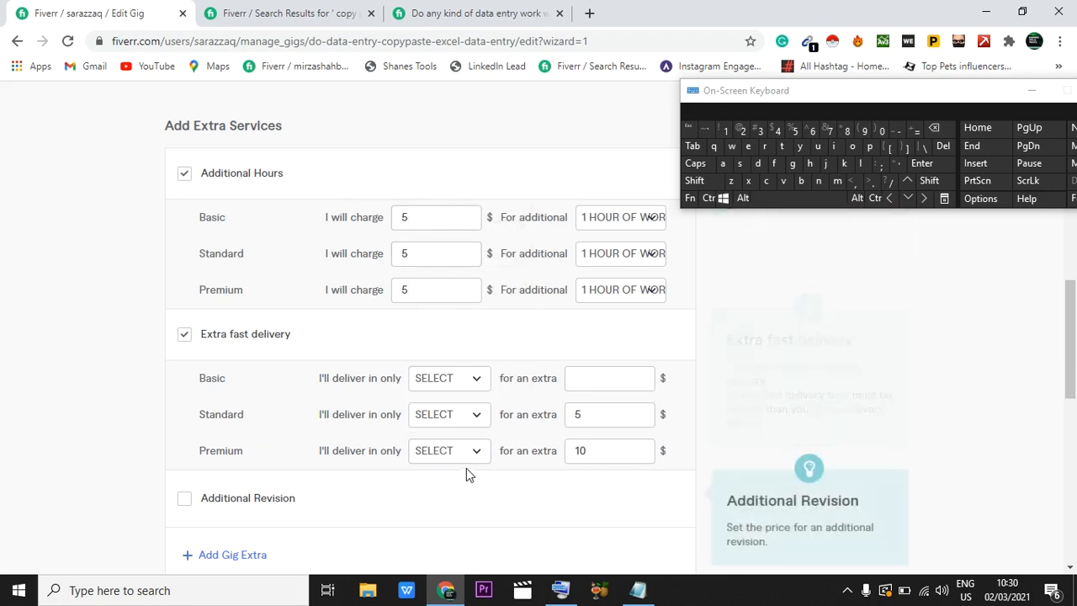
Step: Turn off the extra fast delivery service and save the pricing to continue to the gig description
click(185, 336)
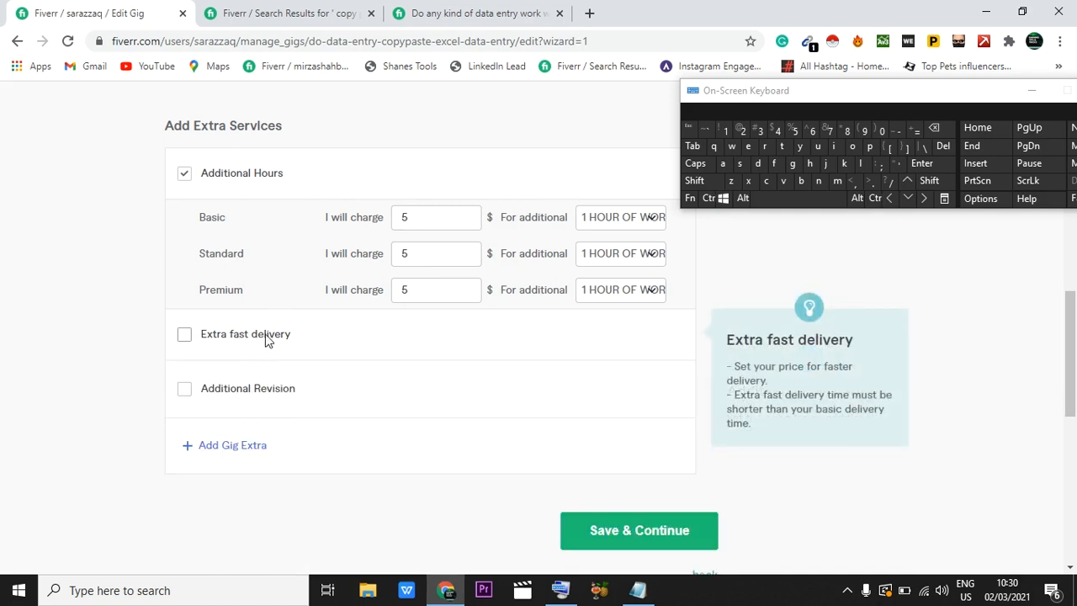
scroll(346, 339, down, 2)
click(611, 422)
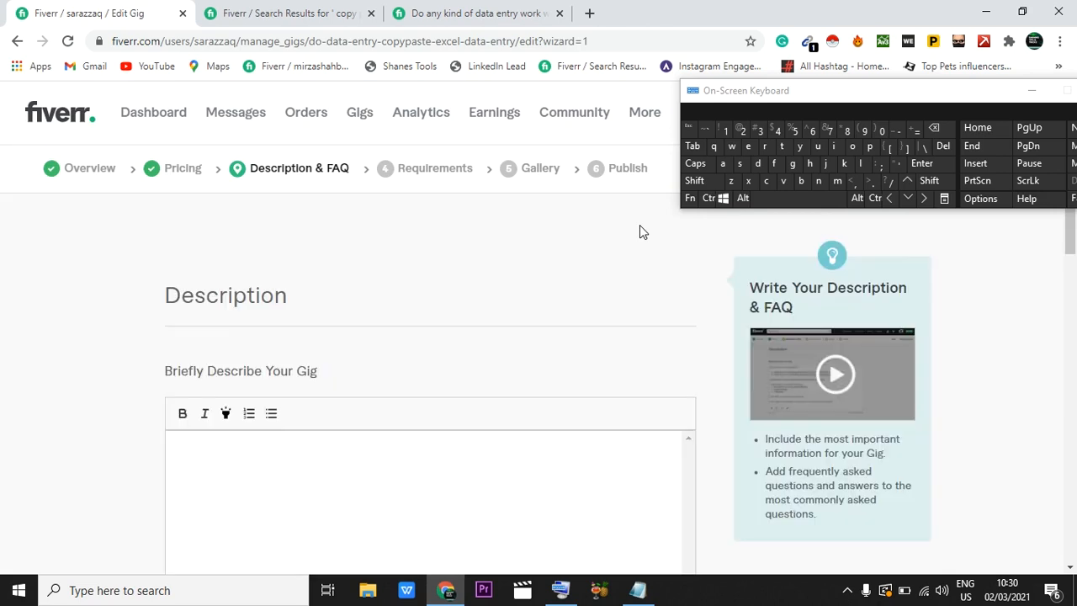
Step: Begin the gig description with the greeting "Hello/Hi," on its own line
scroll(640, 229, down, 2)
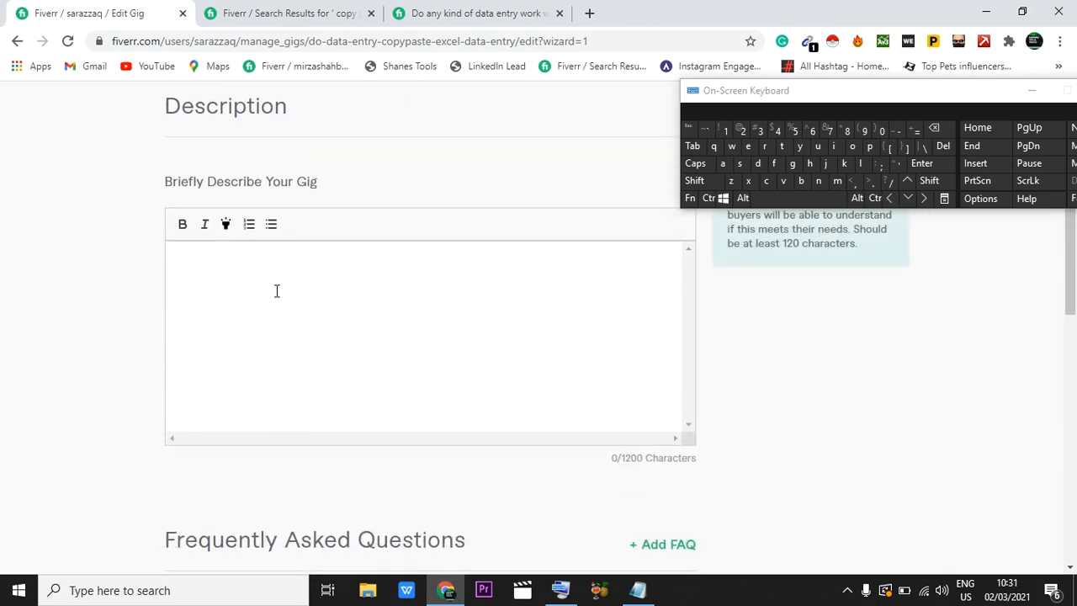
click(200, 263)
key(shift)
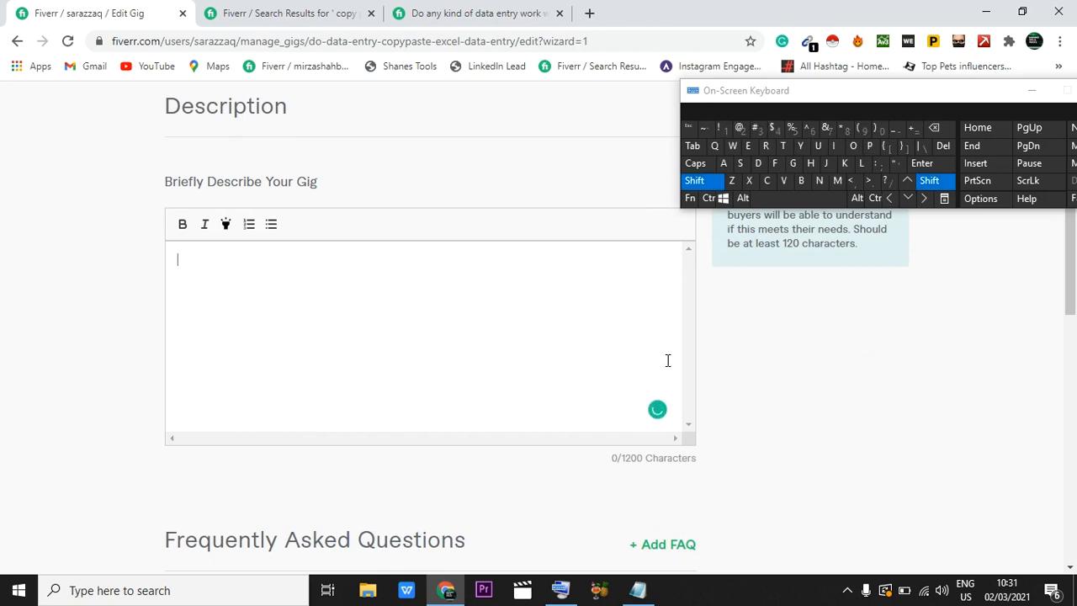
click(810, 163)
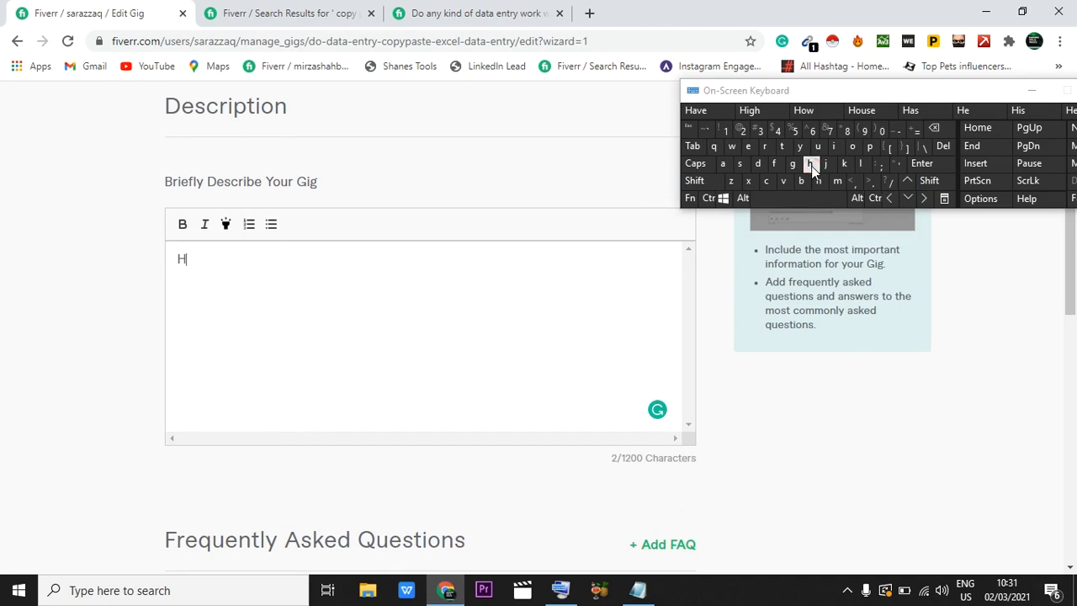
text(ello)
text(?)
key(shift)
click(810, 163)
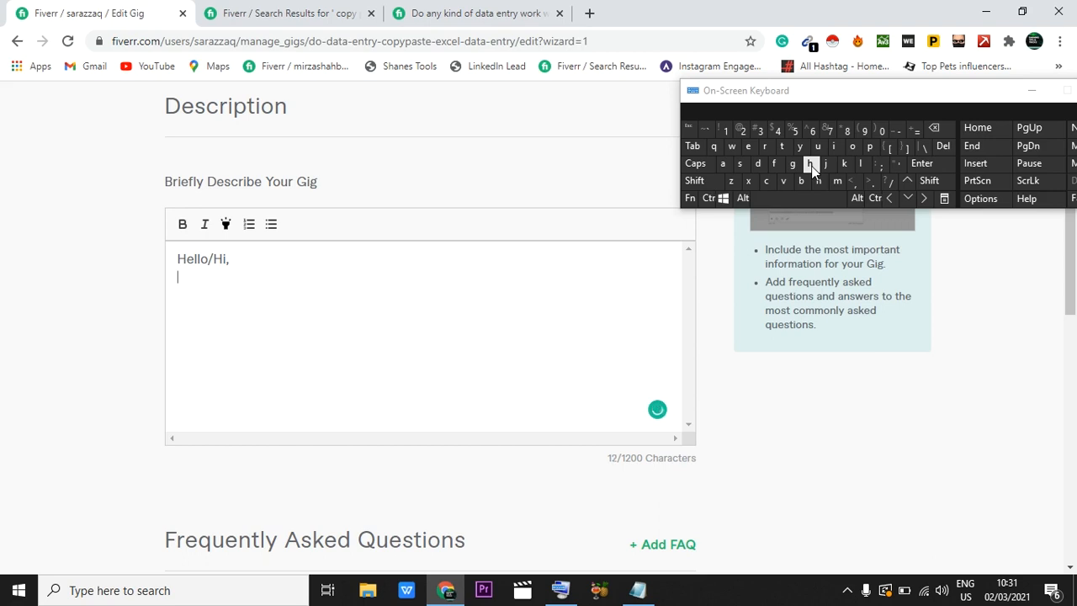
Step: Write "I will do data entry, copy-paste" below the greeting, accepting the suggested hyphen in "copy-paste"
text(I will do data entry, copy )
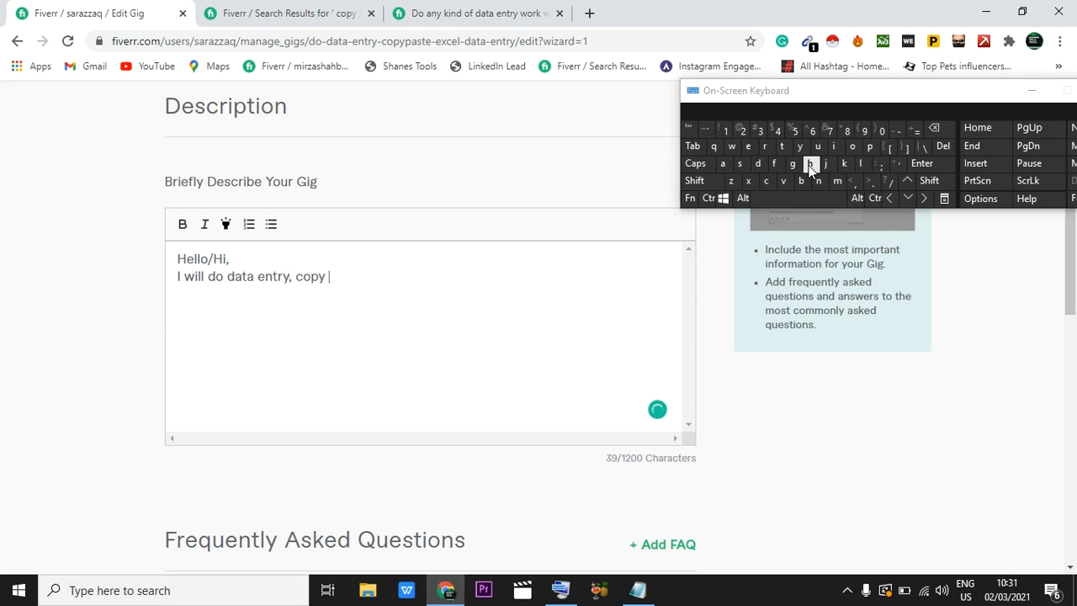
text(paste,)
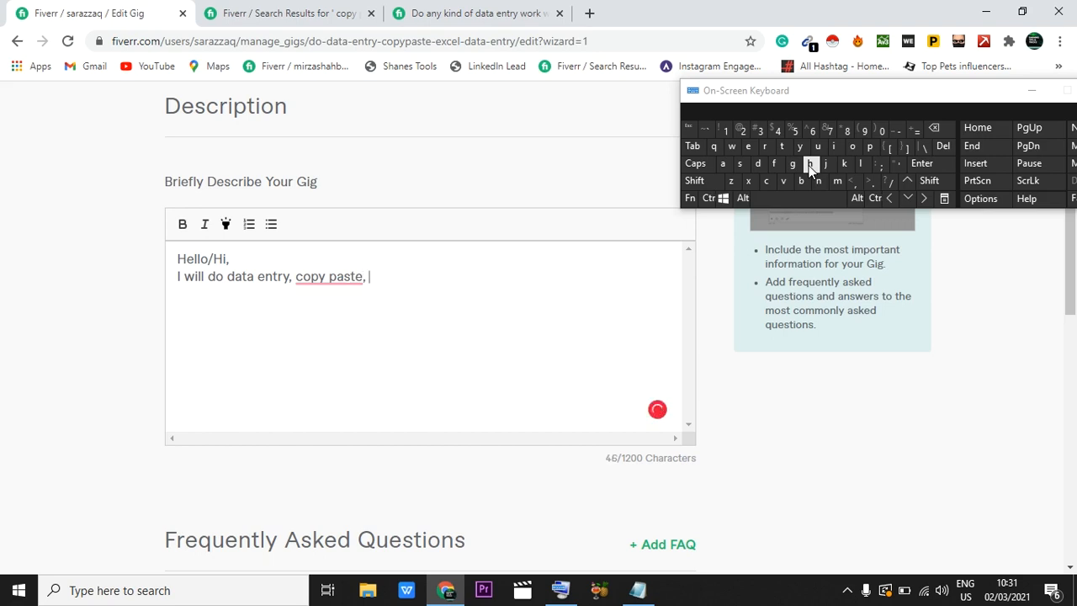
mouse_move(302, 277)
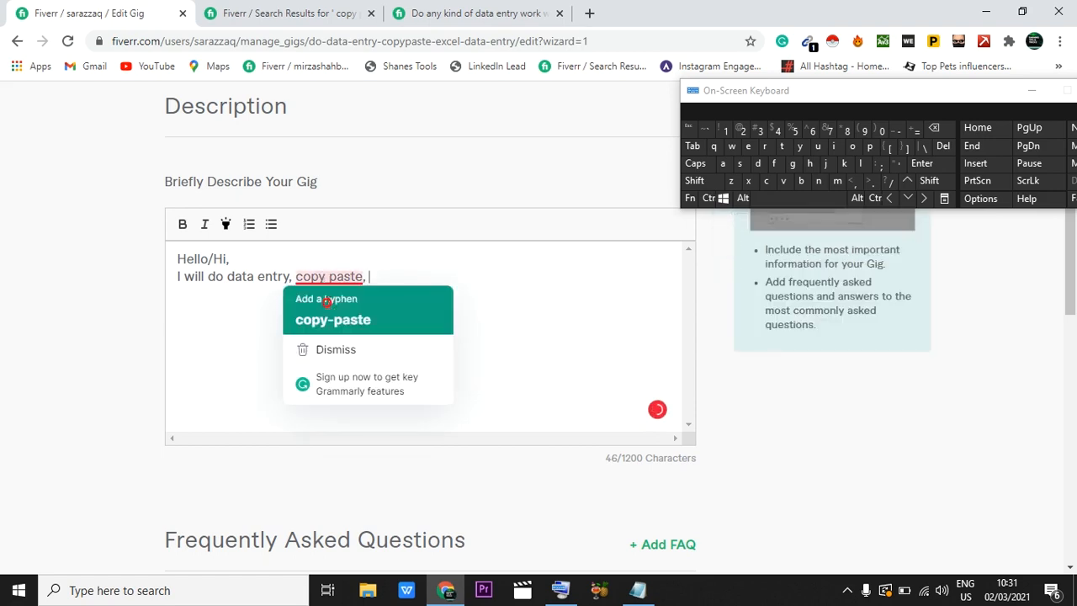
click(328, 310)
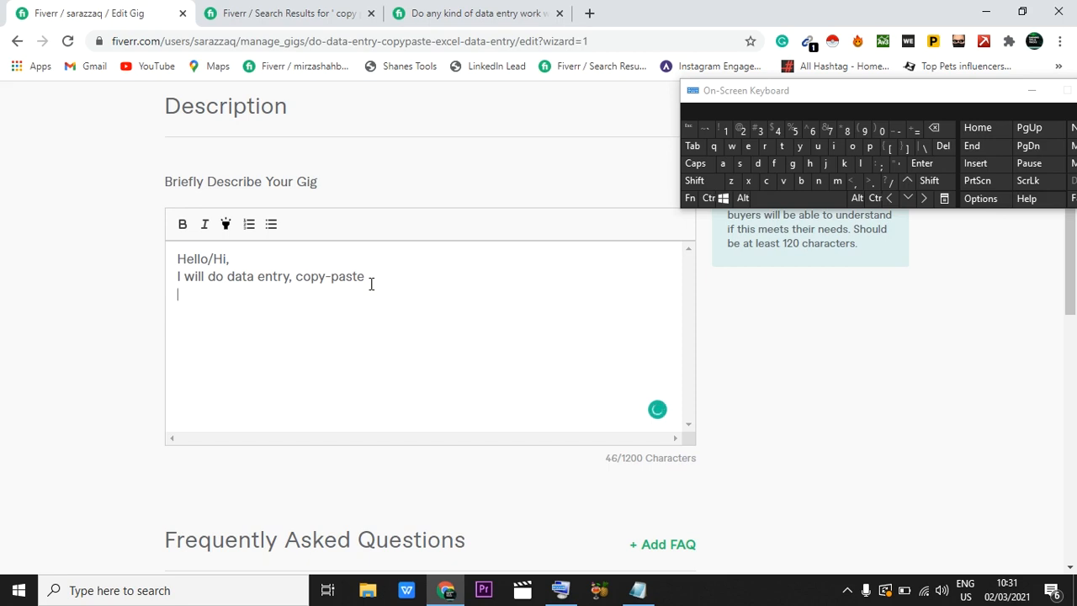
Step: Add the line "I have one year of experience in the field of data entry," to the description
text(I)
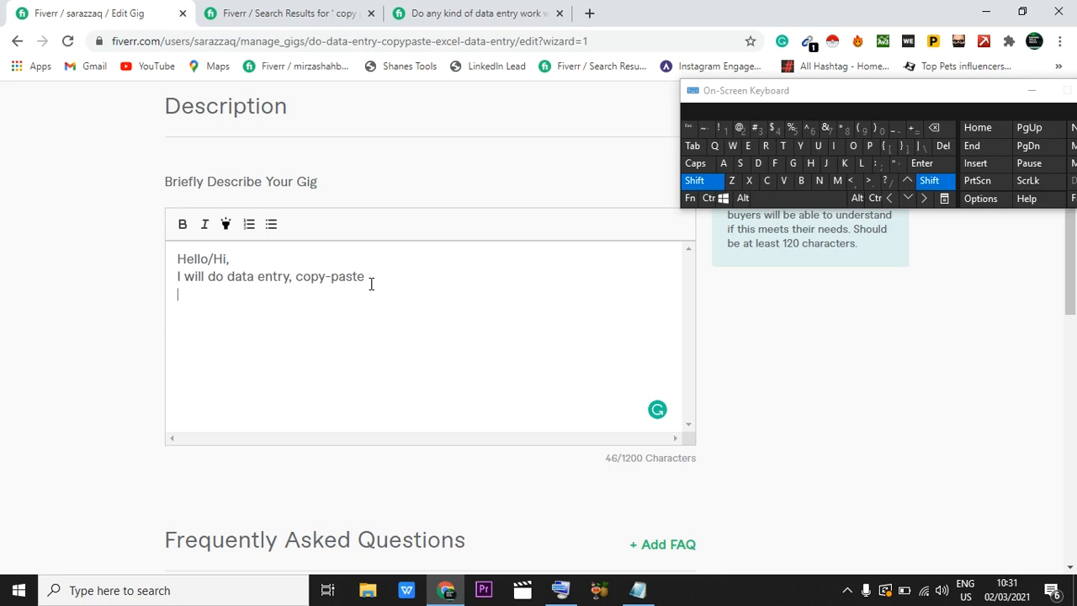
click(809, 165)
text(a)
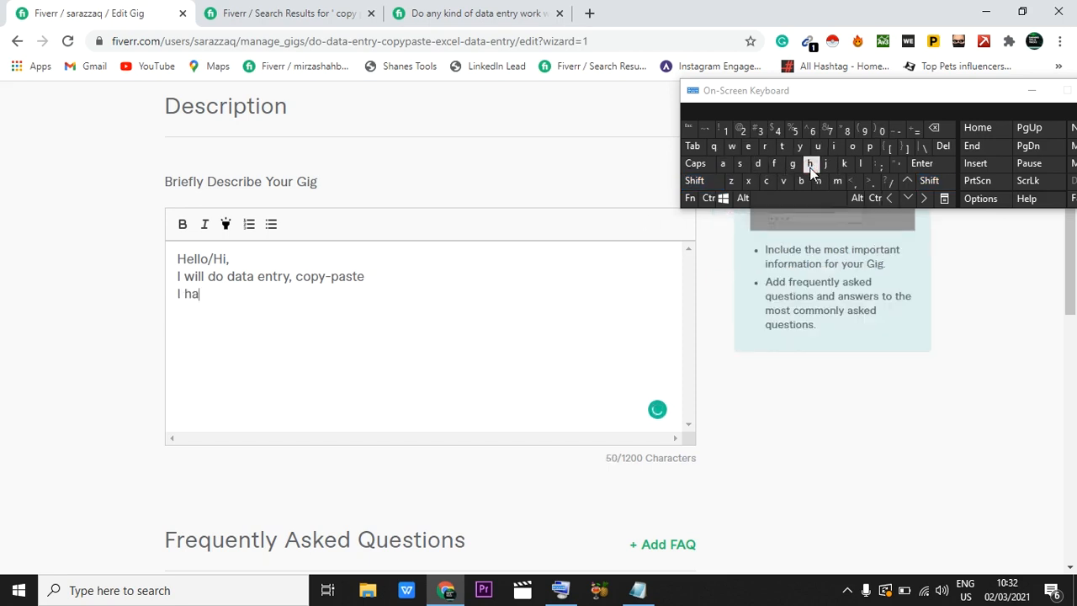
text(ve one year of experie)
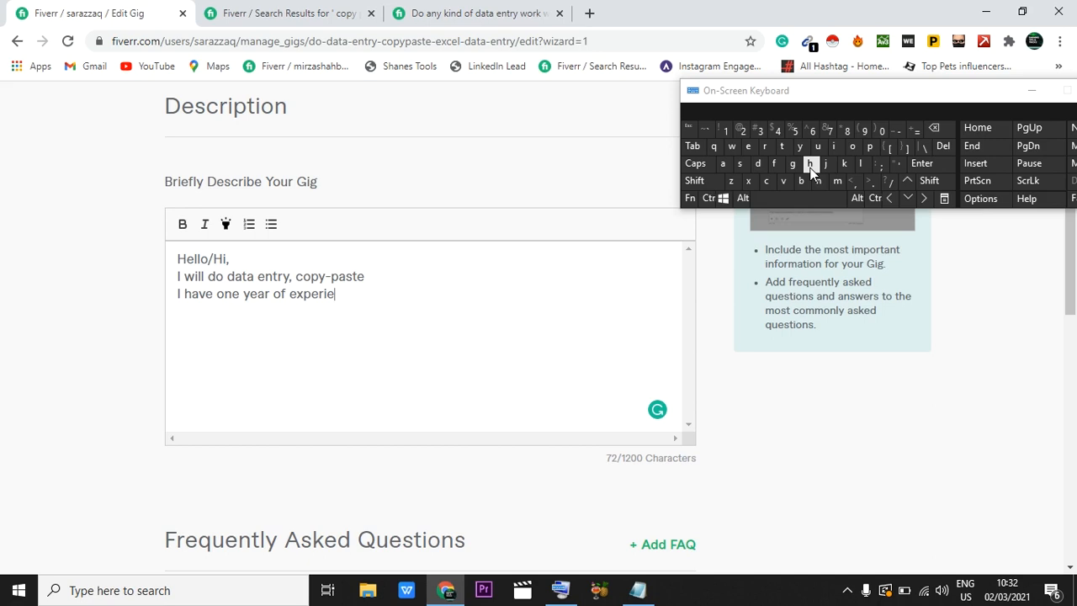
text(nce in the fie)
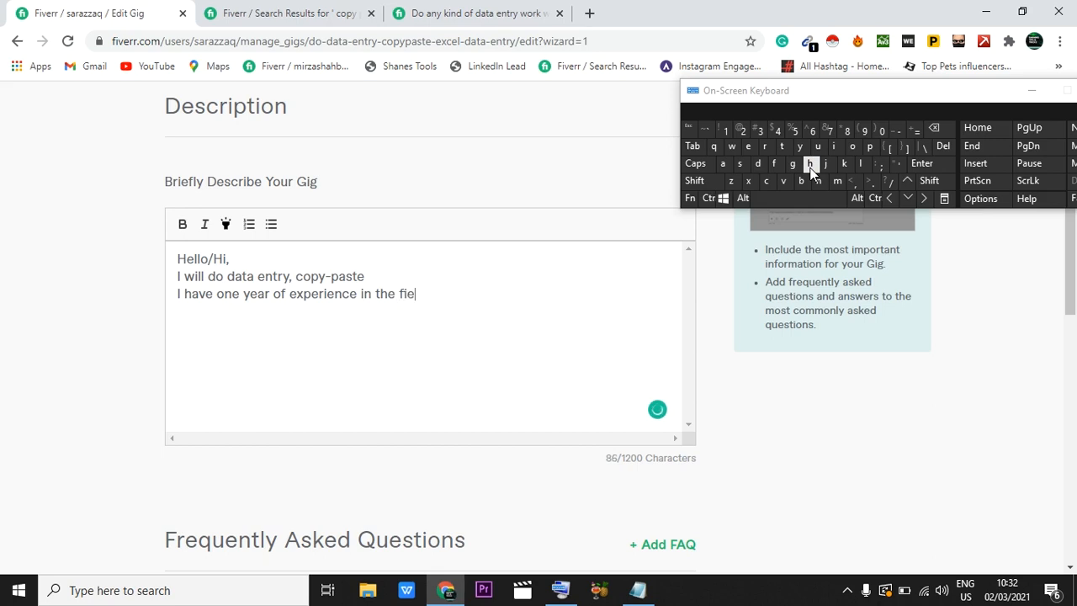
text(ld of data entry,)
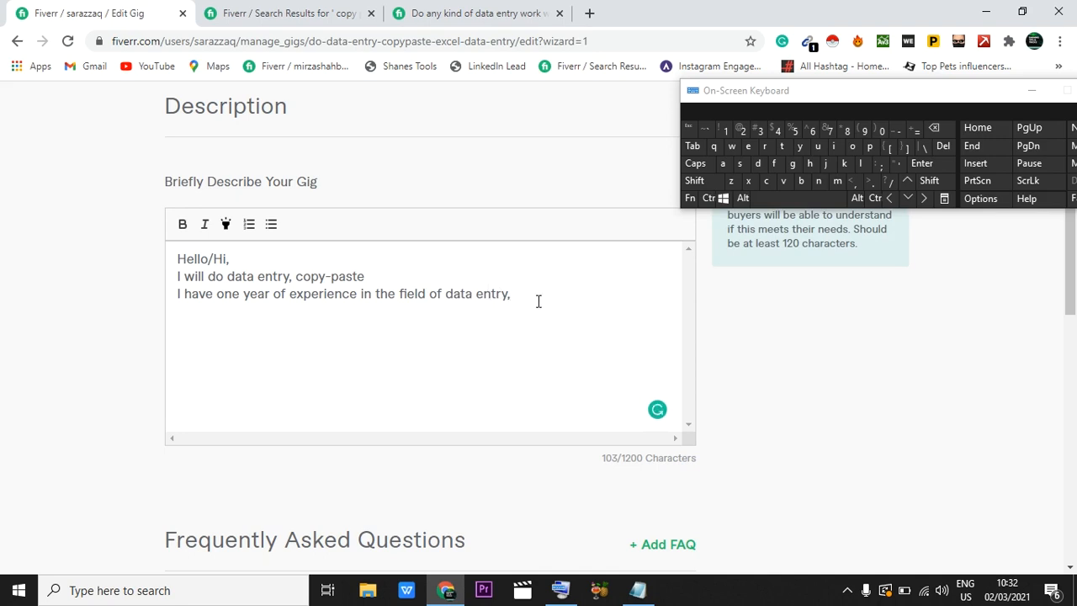
Step: Add the line "Here is the list of my services:" below the experience sentence
key(Return)
shift+click(814, 165)
text(ere )
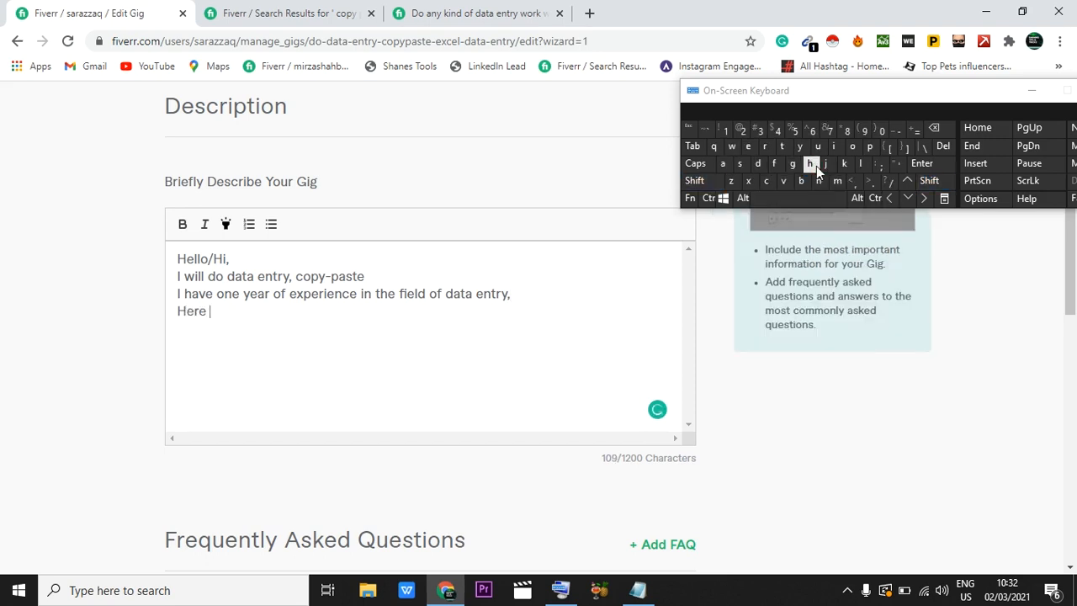
text(is the list of my )
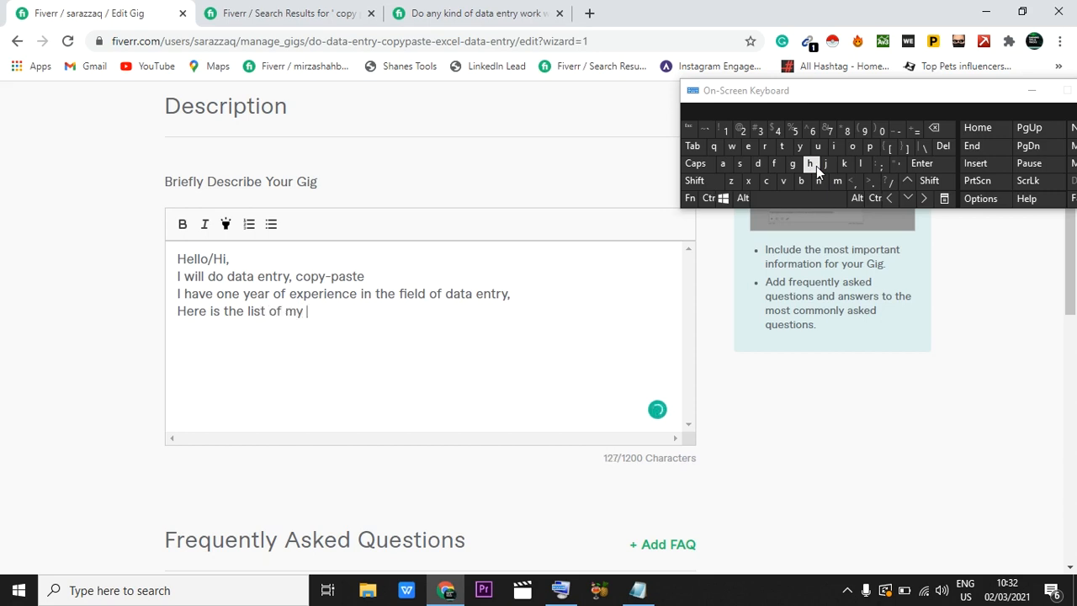
text(services:)
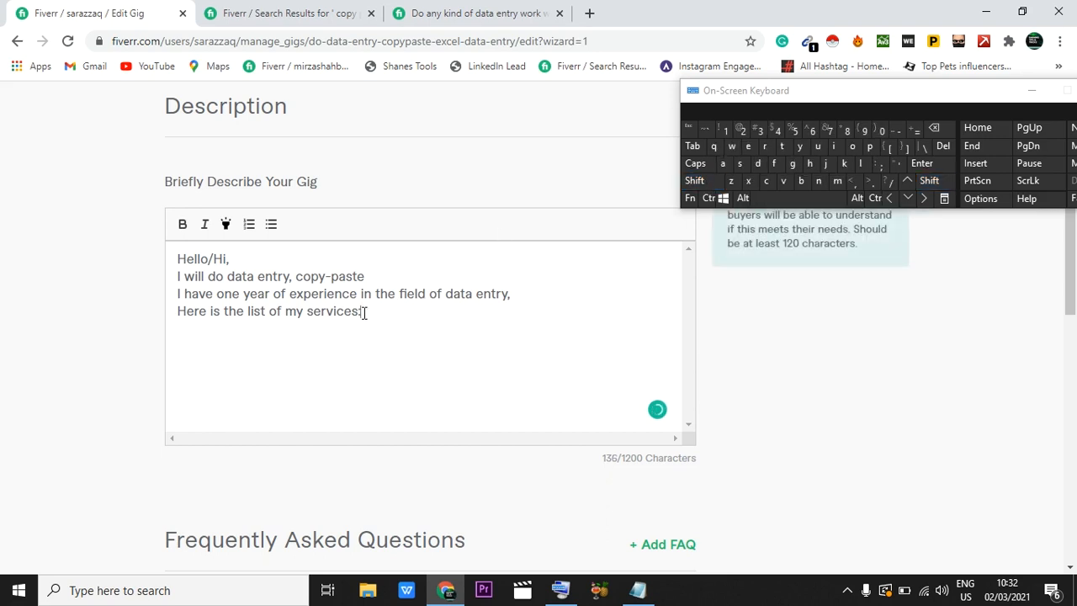
Step: Make the "Here is the list of my services:" line bold
drag(363, 312, 179, 319)
click(182, 225)
click(396, 369)
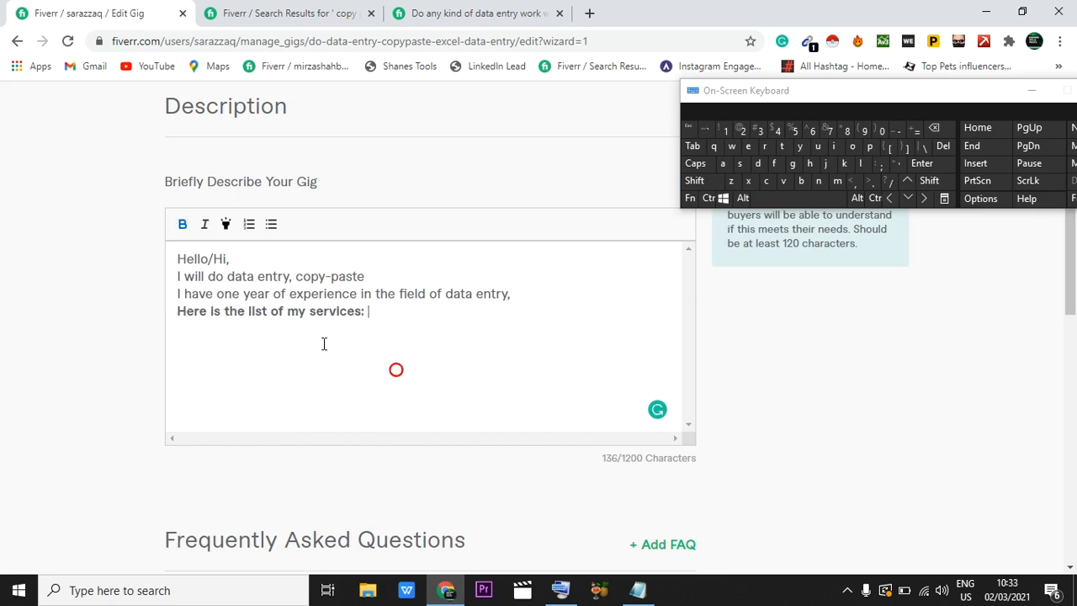
Step: Start a numbered list below the services line with the items "data entry" and "excel data entry"
click(368, 320)
key(Return)
click(250, 227)
text(data entry)
key(Return)
text(excel data e)
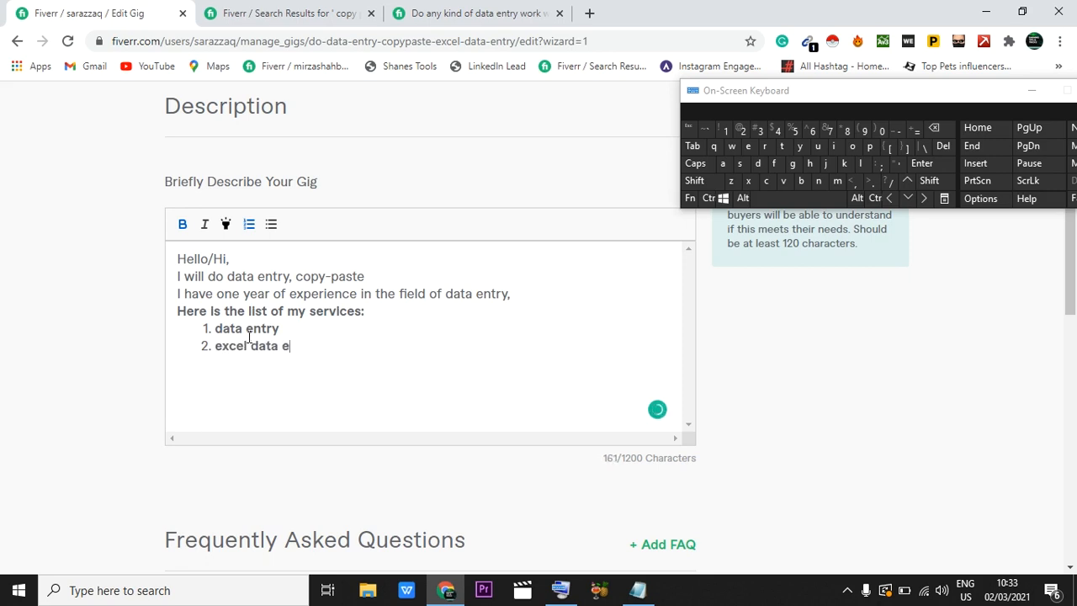
text(ntry)
Step: Add "word data entry" as the third item of the numbered services list
key(Return)
text(woed)
key(BackSpace)
key(BackSpace)
text(rd da)
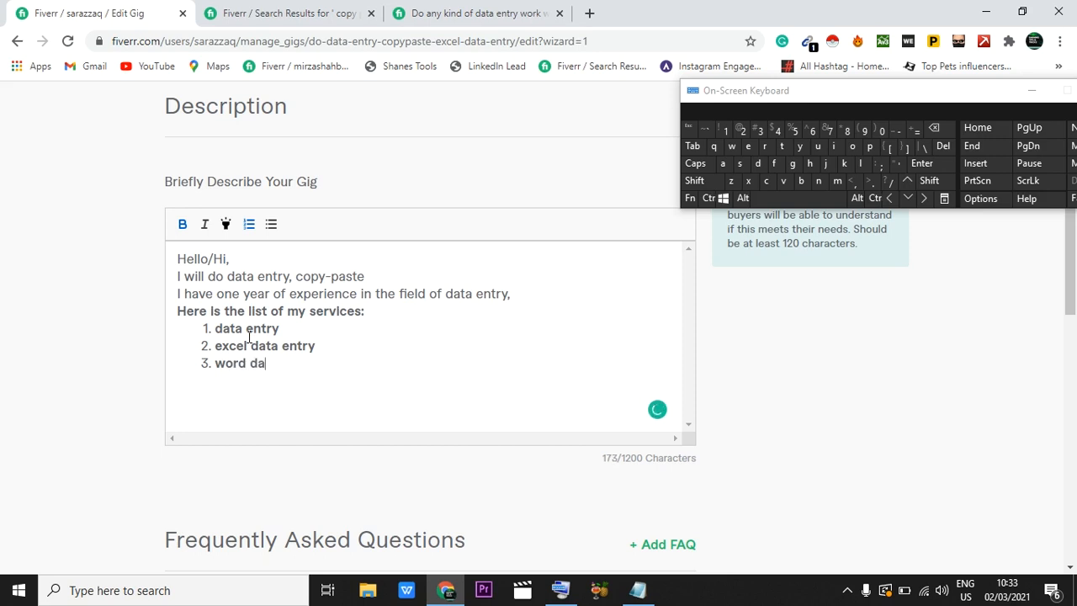
text(ta entry)
Step: Add "copy paste work" as the fourth item of the services list and open an empty fifth item
key(Return)
text(cp)
key(BackSpace)
text(op)
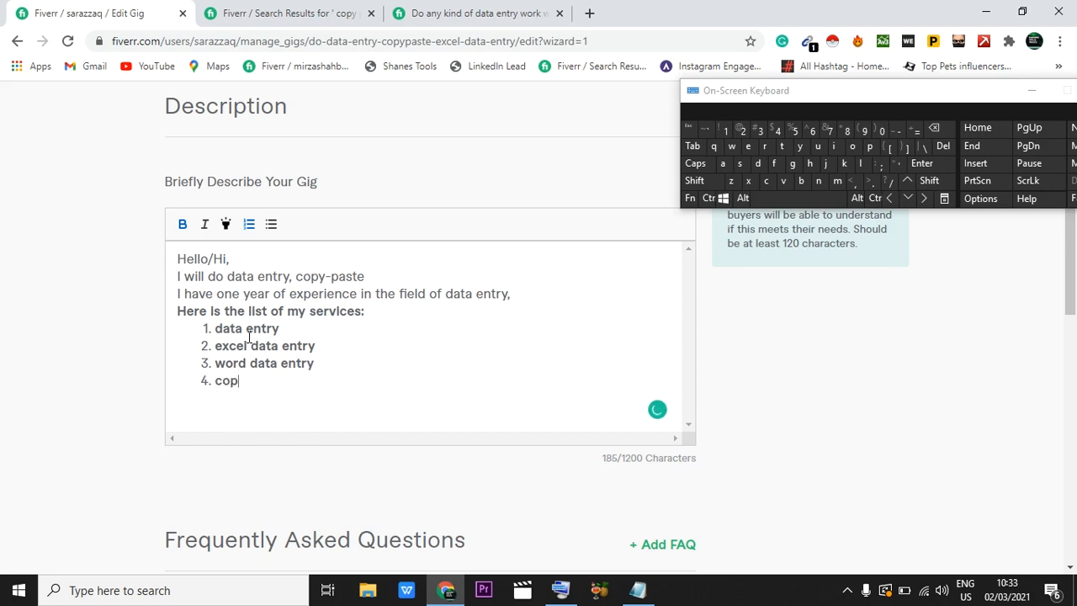
text(y paste work)
key(Return)
scroll(231, 391, down, 1)
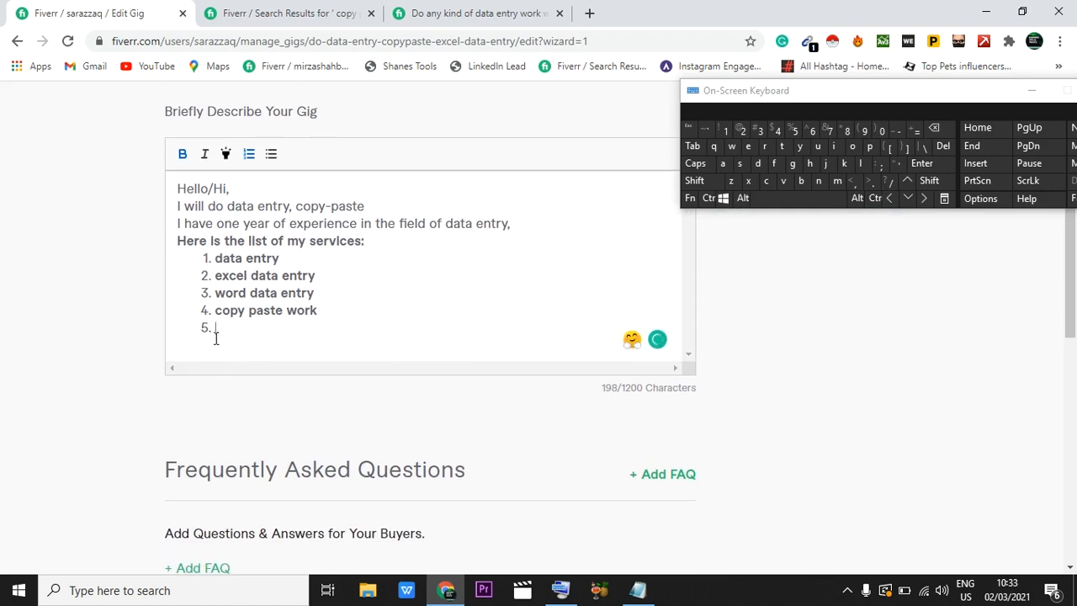
click(217, 329)
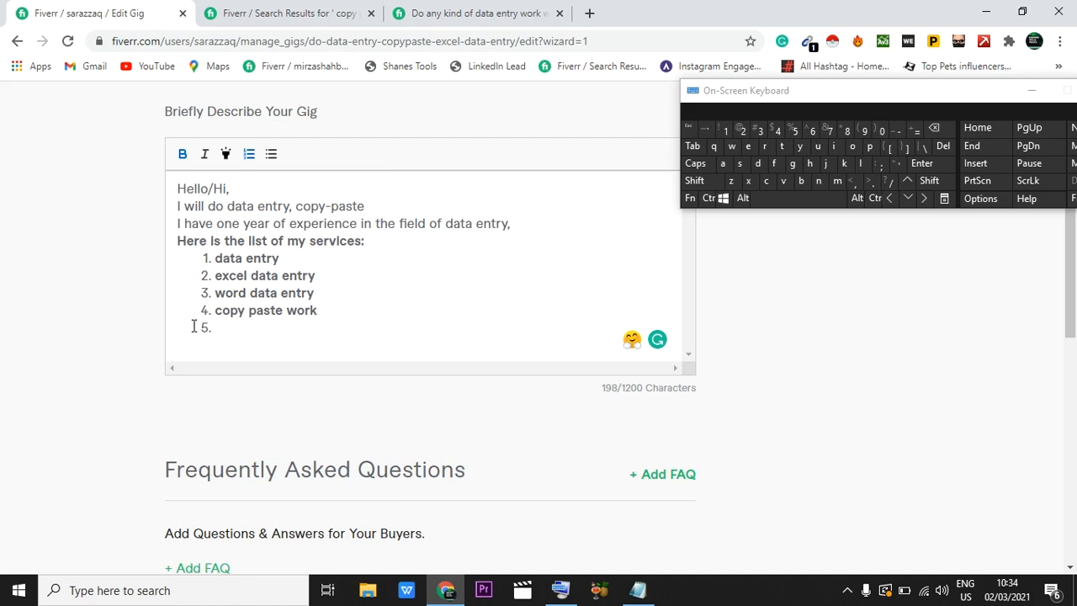
Step: Remove the empty fifth item to end the numbered list and leave a blank line below it
click(207, 328)
key(BackSpace)
key(Return)
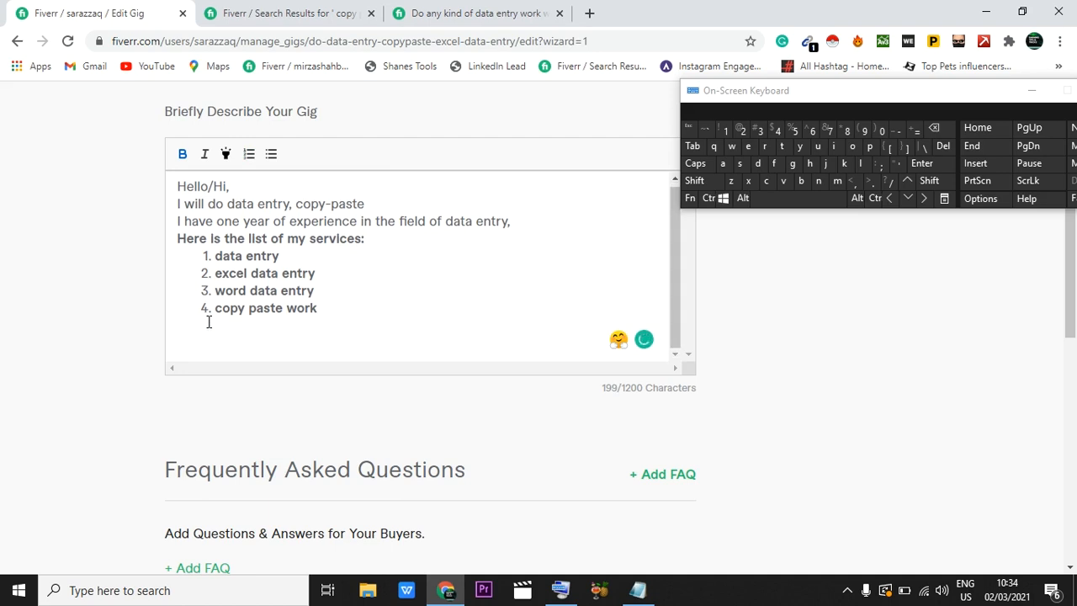
Step: Add the bold heading "Why hire me..." below the services list and start a new line under it
key(shift)
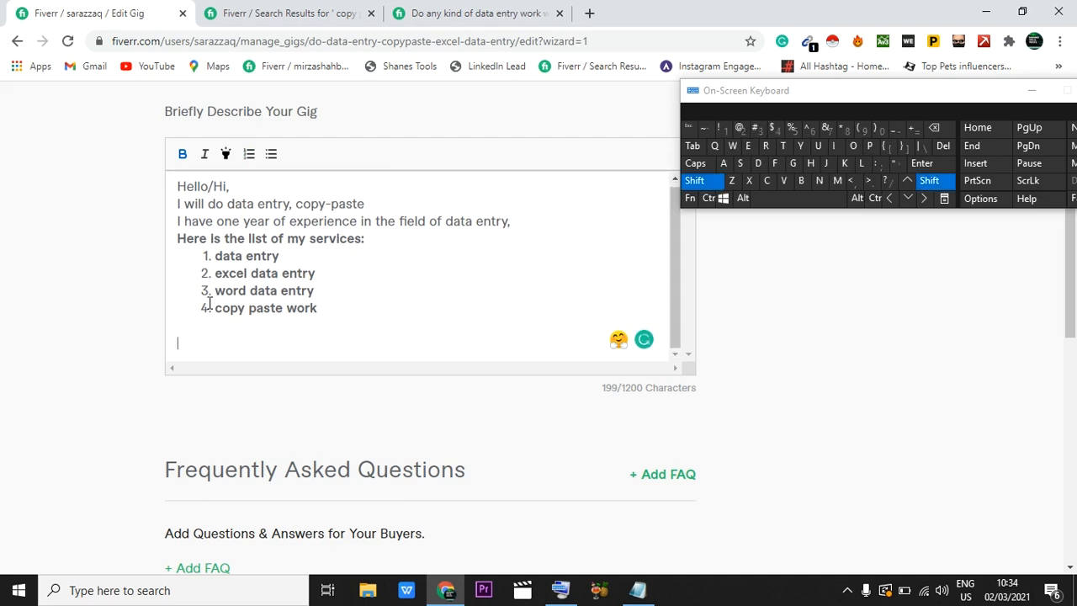
text(W)
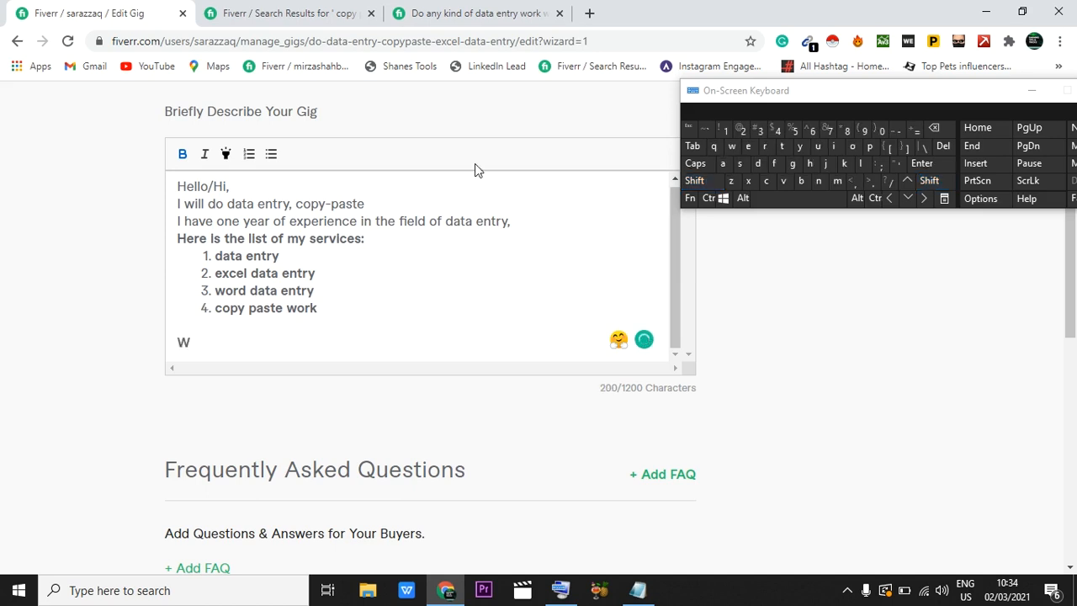
click(804, 180)
key(BackSpace)
text(hy )
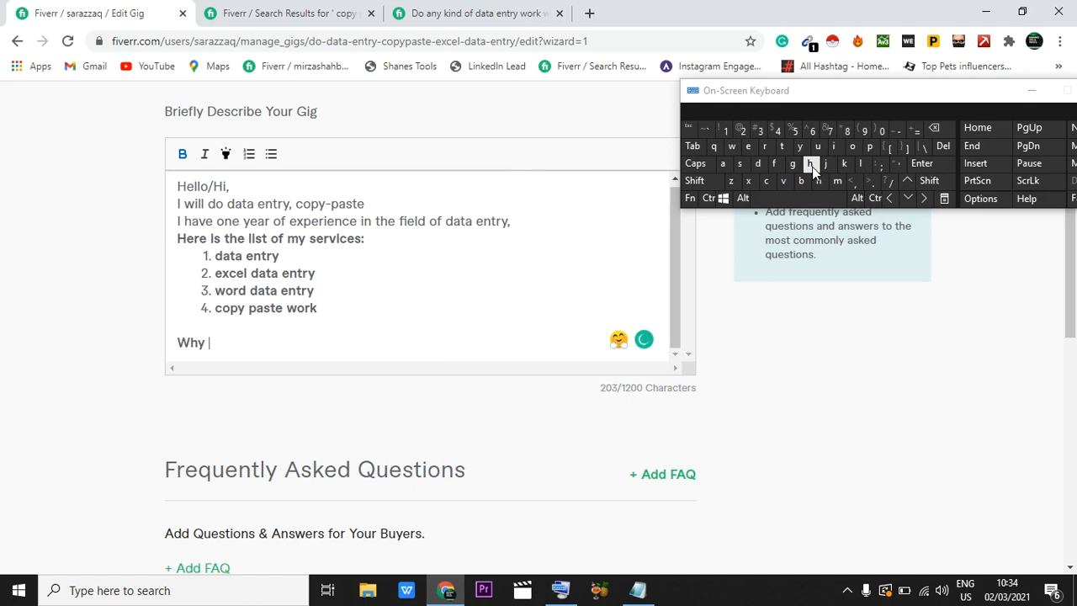
text(hire me...)
key(Return)
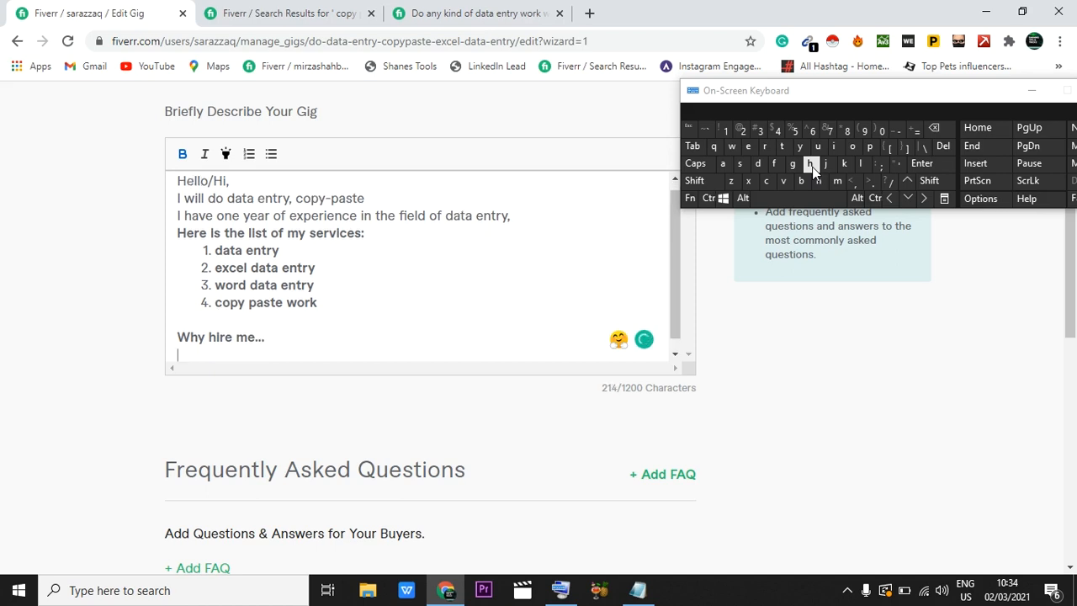
Step: Start a bulleted list under the "Why hire me..." heading with "delivery on time" as its first item
click(275, 154)
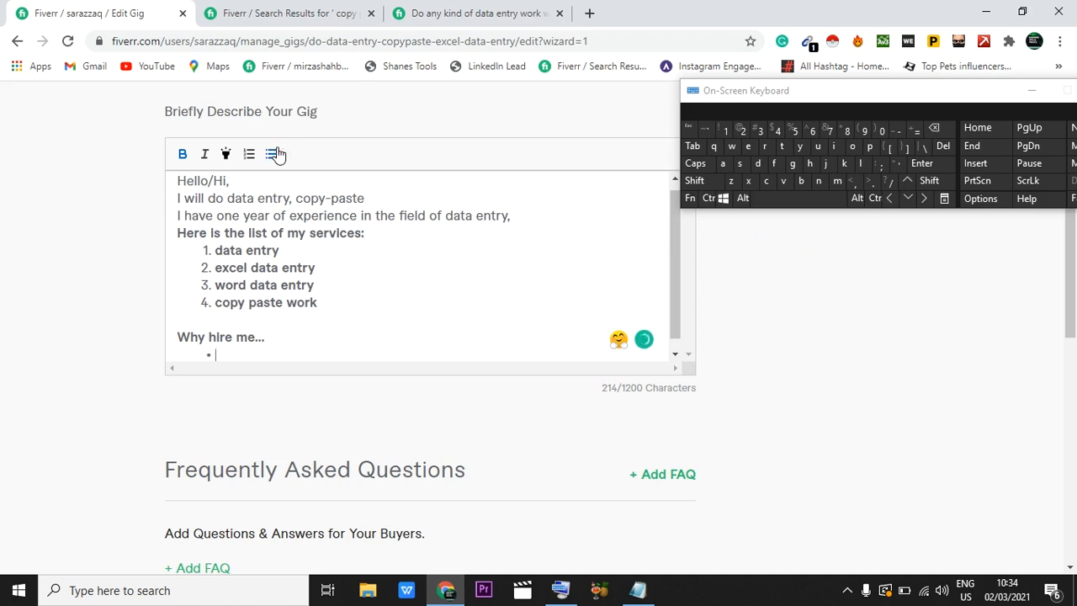
text(delivery on tim)
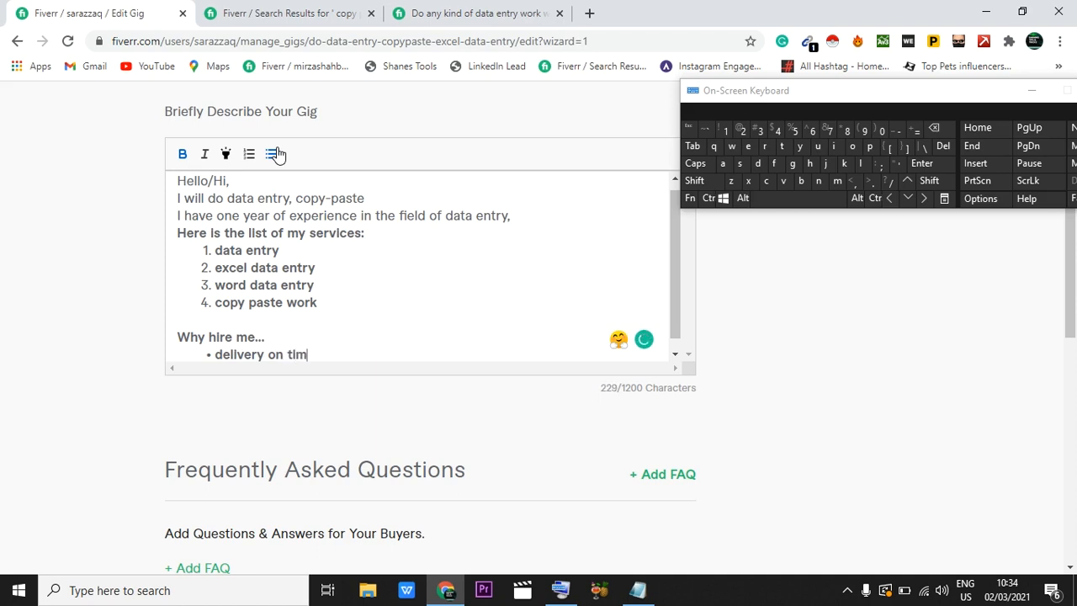
text(e)
key(Return)
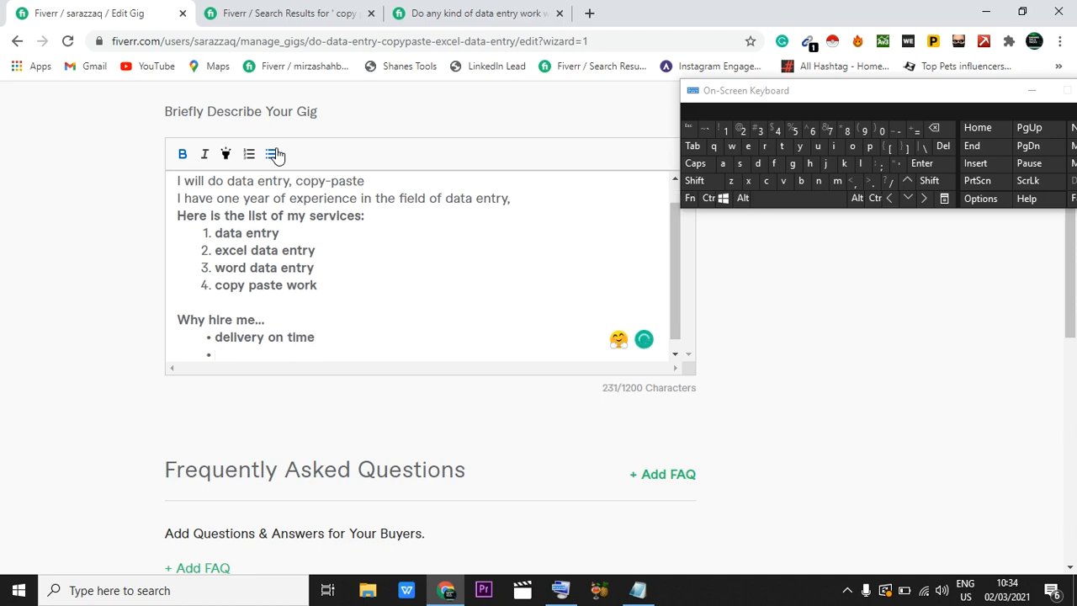
Step: Add "100% accuracy" as the second bullet and open an empty third bullet
text(100)
key(shift)
text(% )
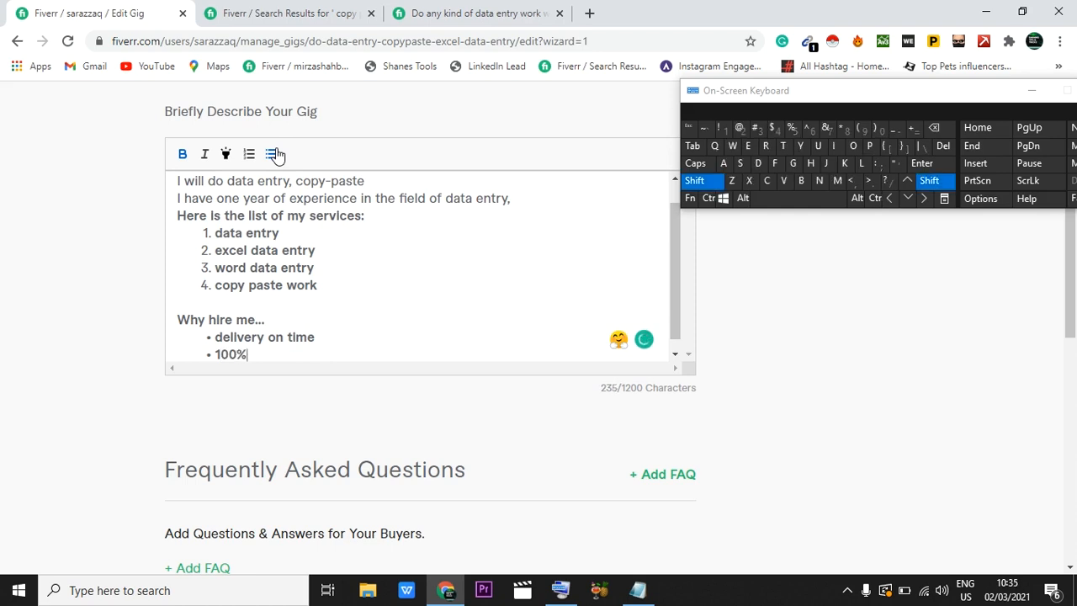
text(accuracy)
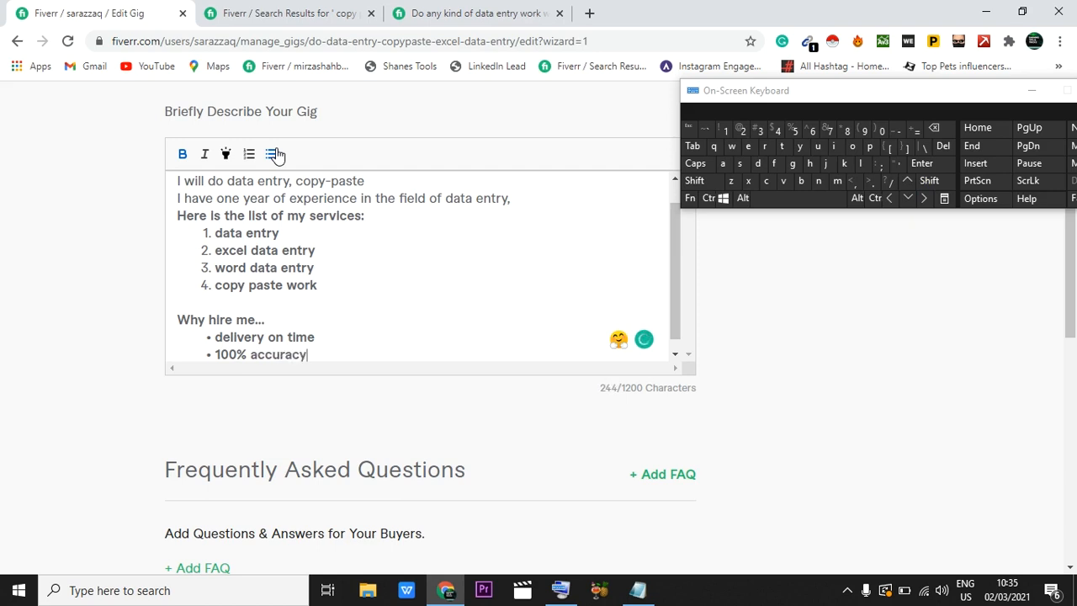
key(Return)
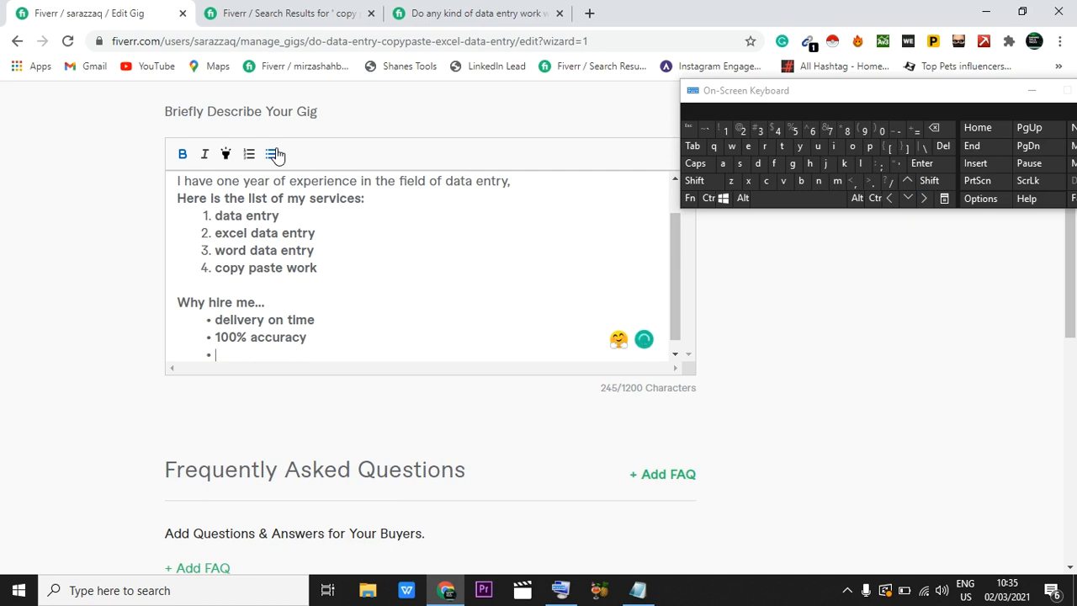
Step: Enter "money back guarantee" as the third bullet of the "Why hire me..." list
text(money back)
click(791, 165)
text(ua)
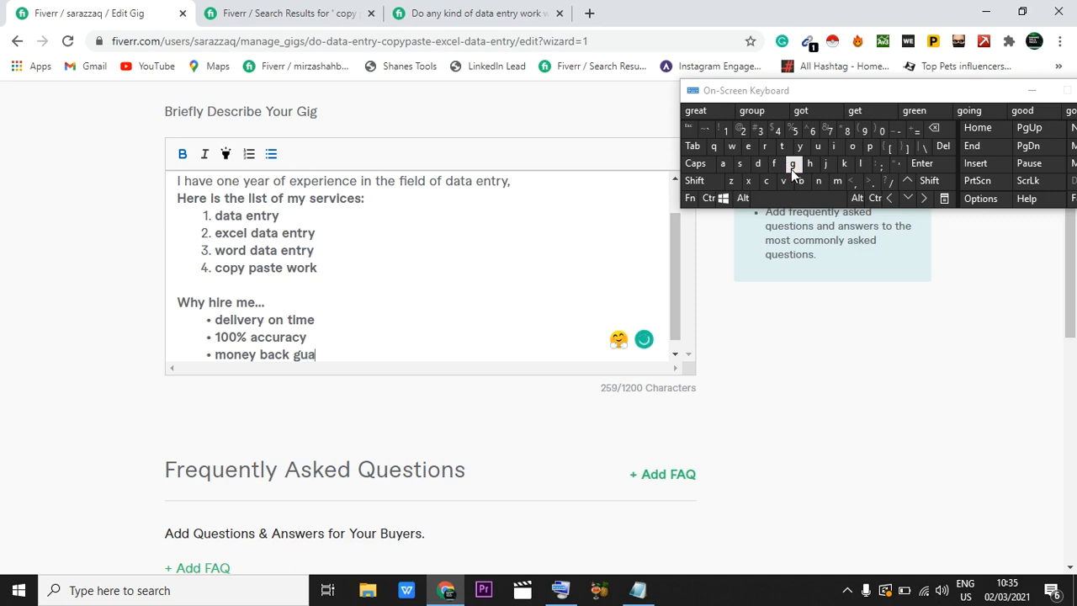
text(rantee)
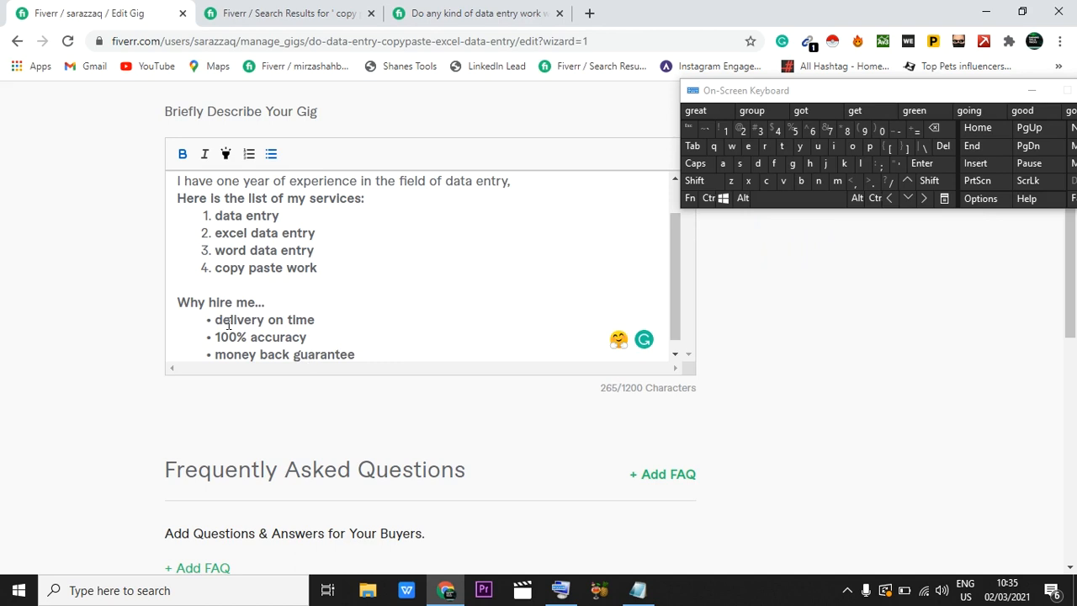
Step: Apply the Grammarly suggestion "money-back" to hyphenate the words in the last bullet
scroll(225, 317, down, 1)
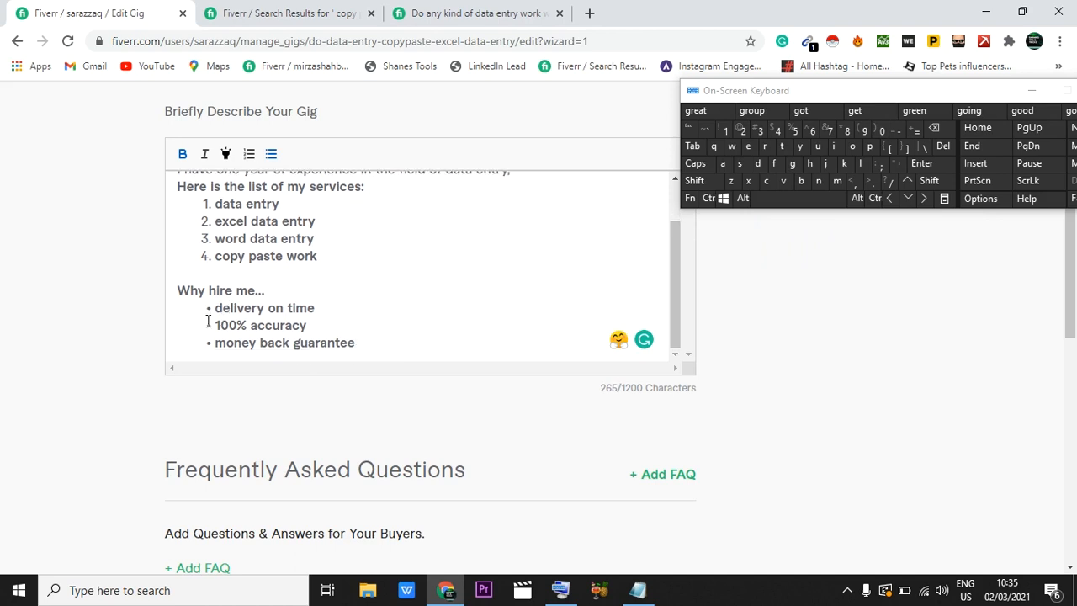
mouse_move(251, 343)
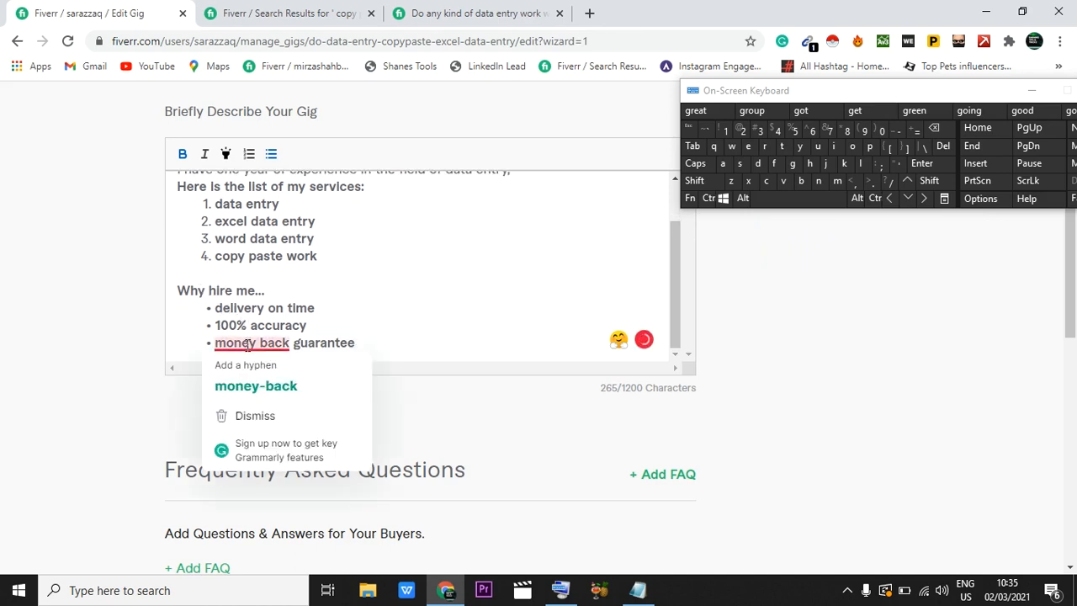
click(258, 385)
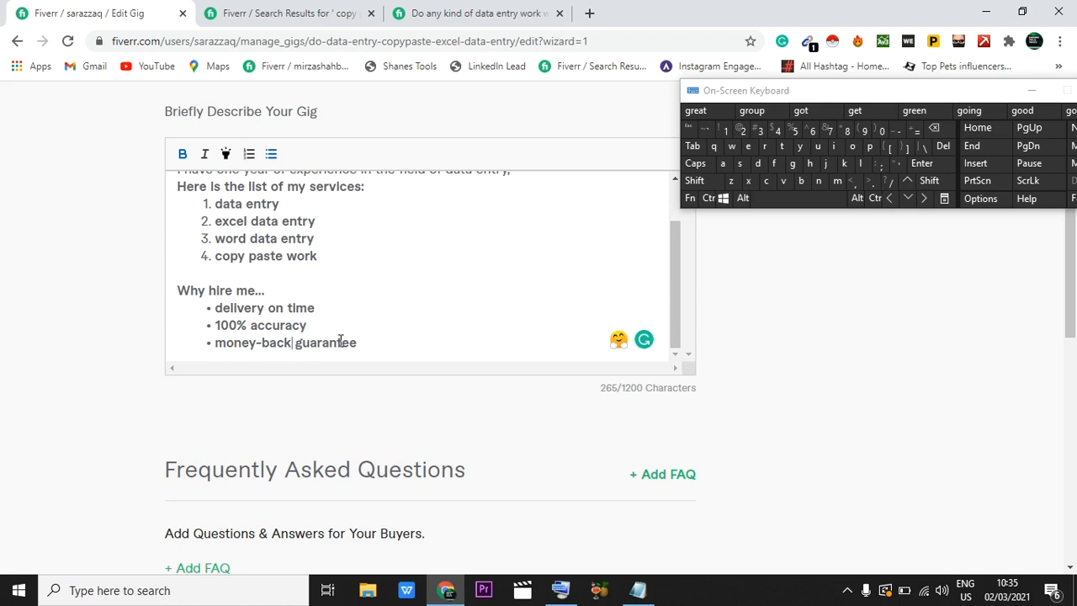
Step: Create a new FAQ entry with the question "what i need to start work?"
scroll(340, 340, down, 2)
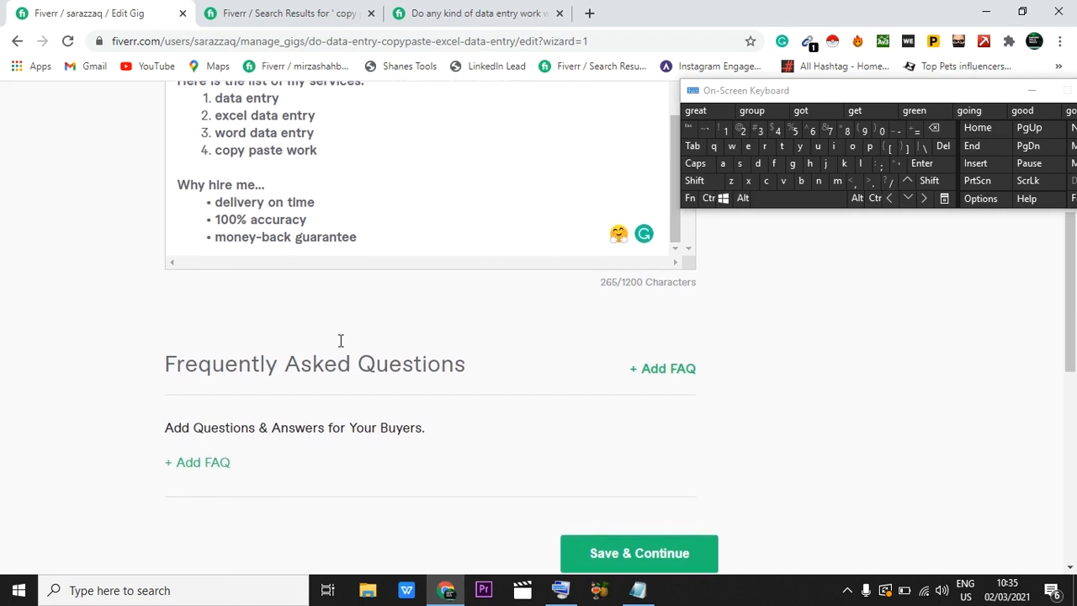
scroll(337, 193, up, 1)
scroll(337, 194, down, 1)
scroll(337, 194, down, 2)
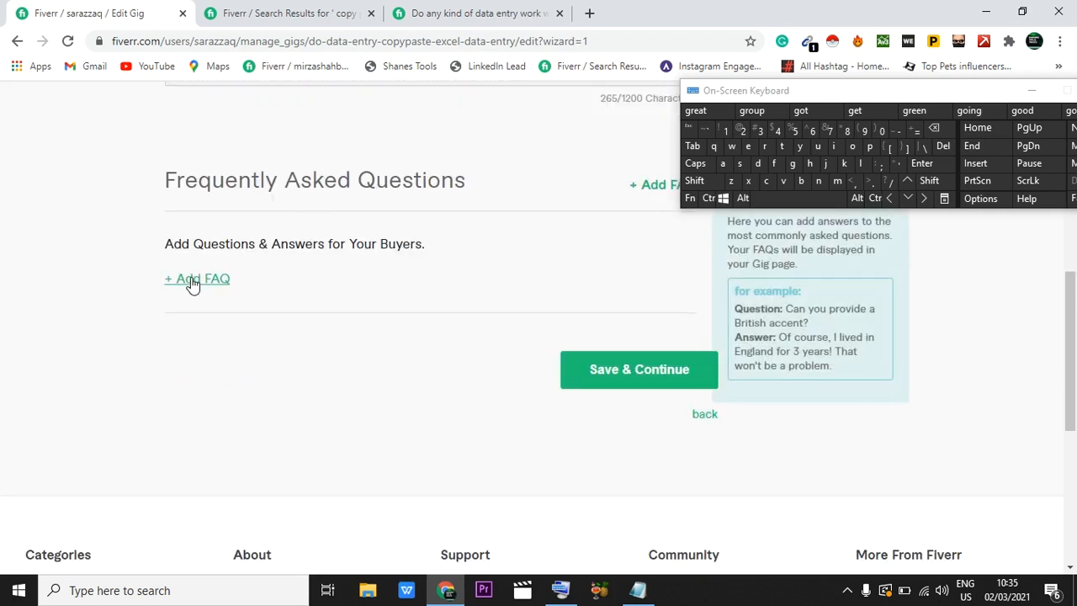
click(193, 283)
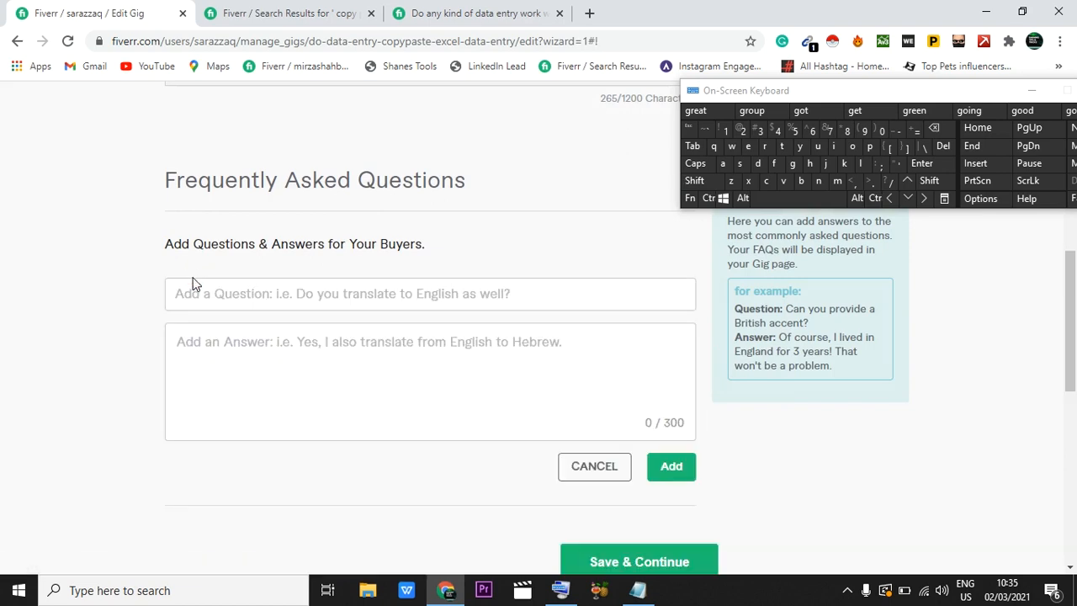
click(231, 291)
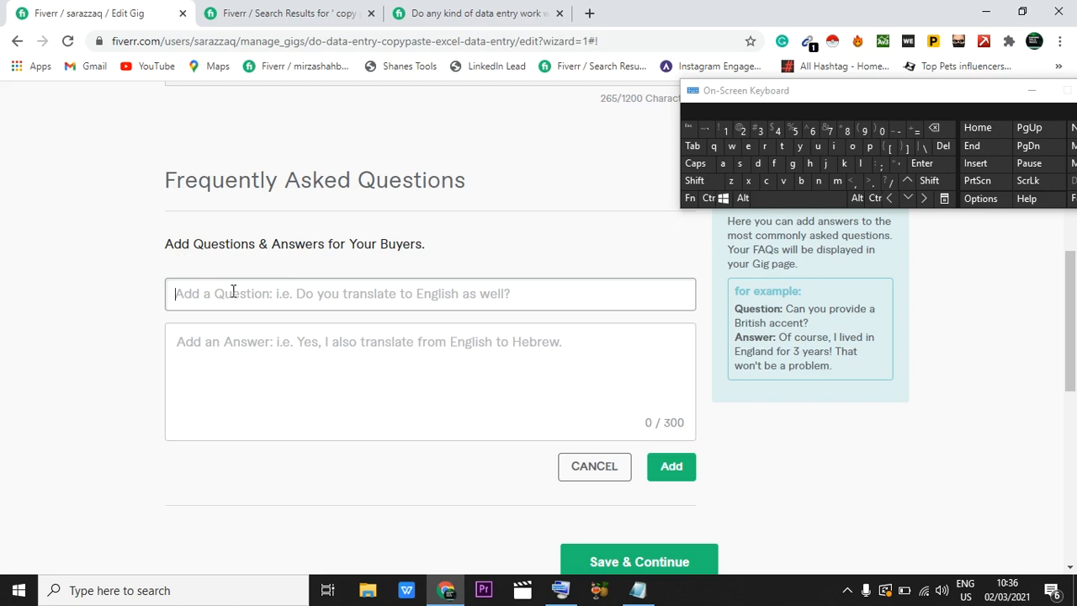
text(w)
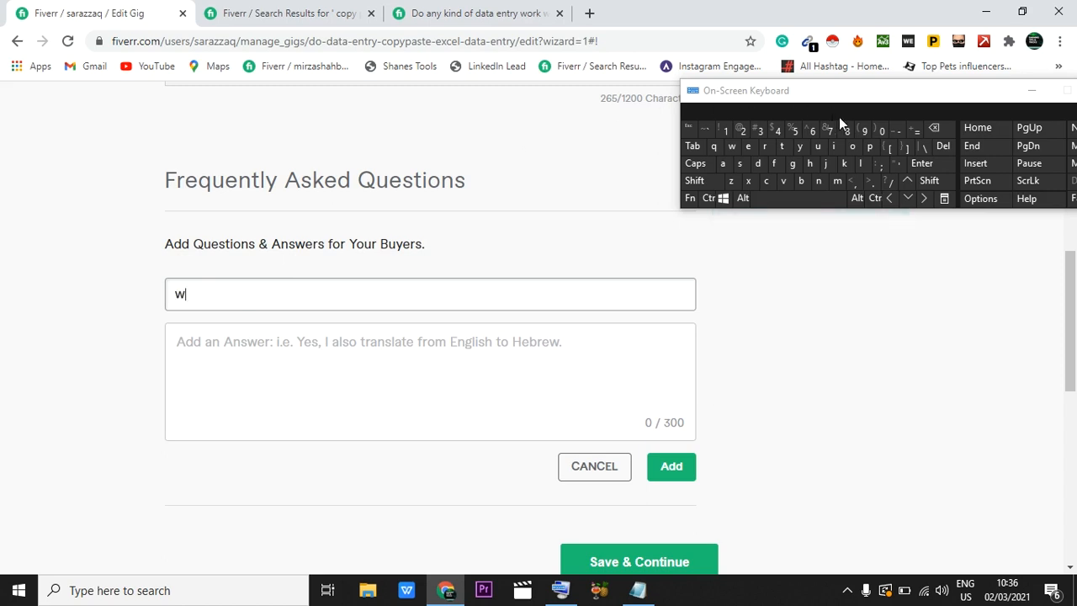
click(809, 164)
text(at i need to)
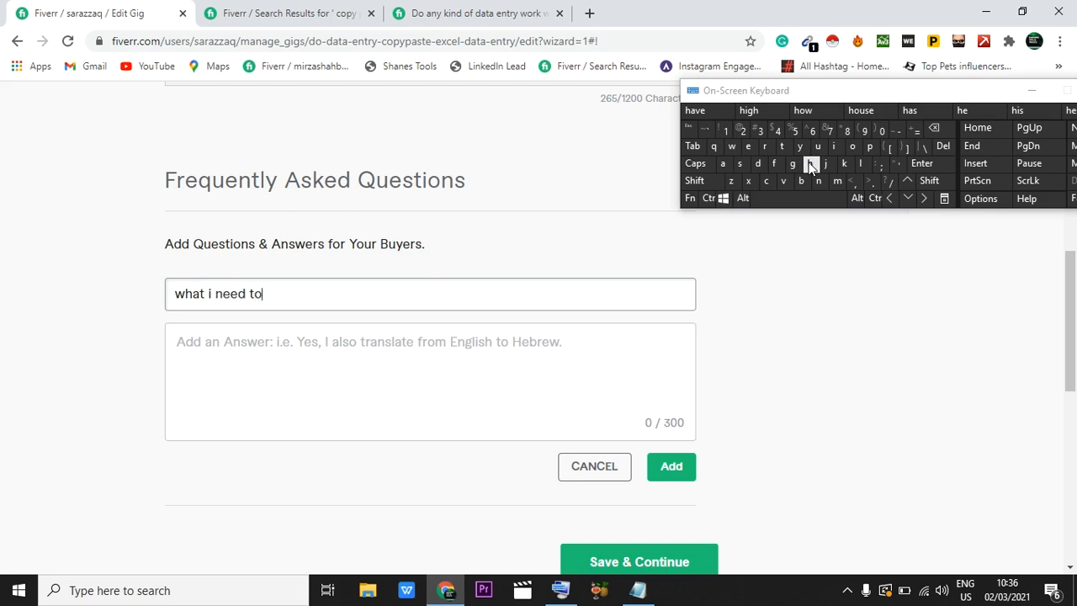
text( start work?)
Step: Answer the FAQ question with "Data, website link" and add the entry to the gig
click(294, 340)
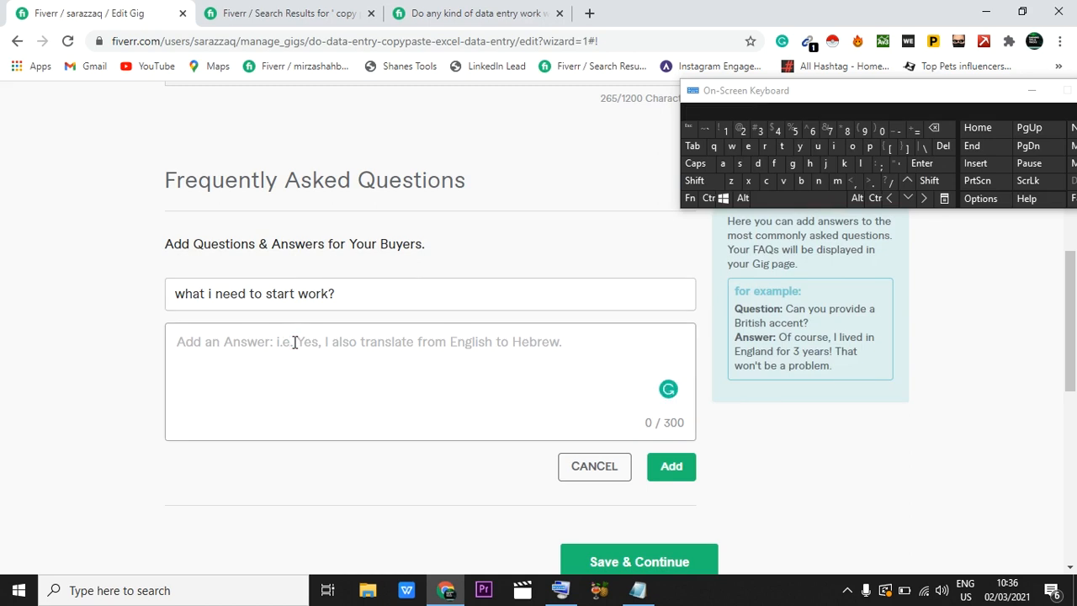
text(Da)
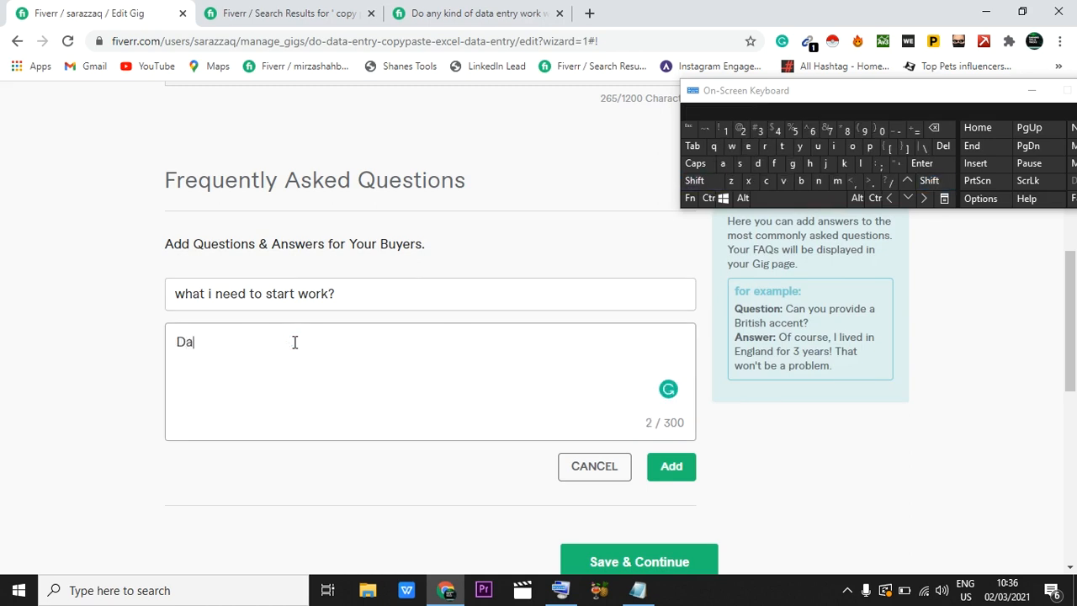
text(ta, website)
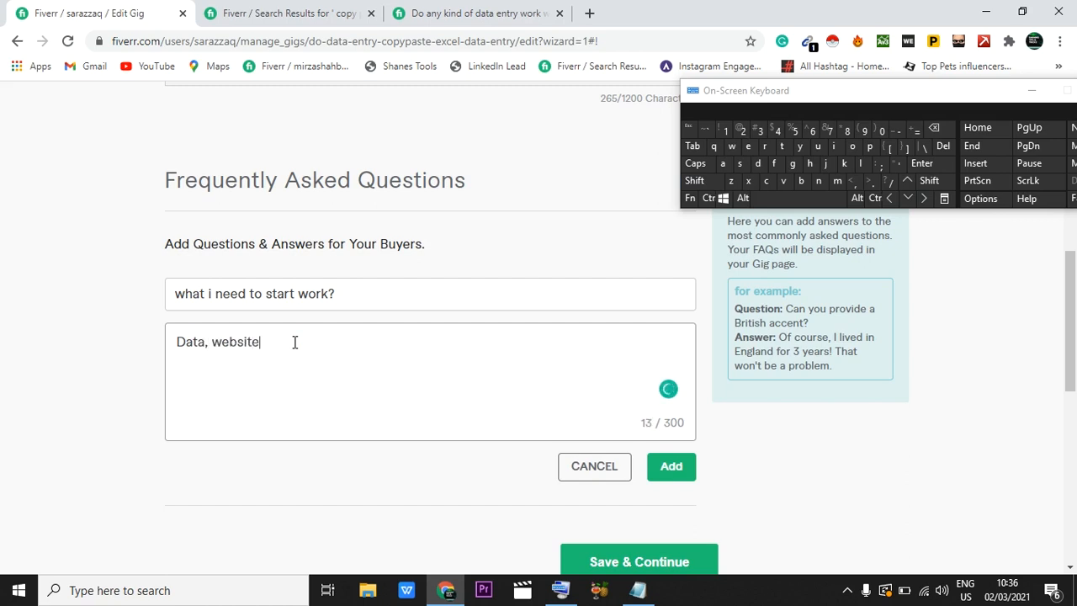
text( link)
scroll(342, 366, down, 1)
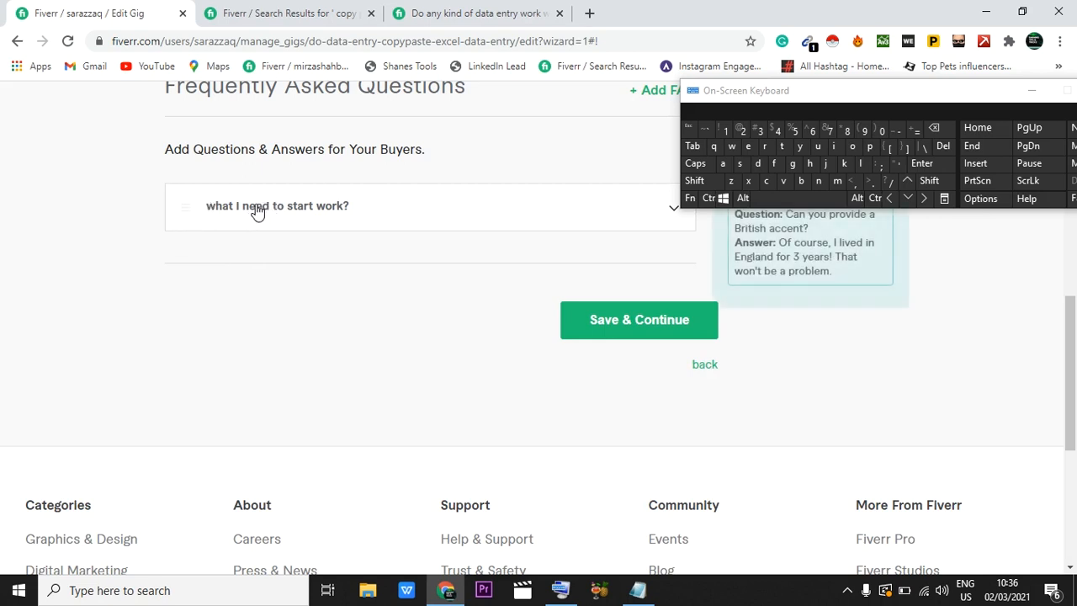
Step: Reopen and update the added FAQ entry, and save the Description & FAQ section to continue to Requirements
click(256, 210)
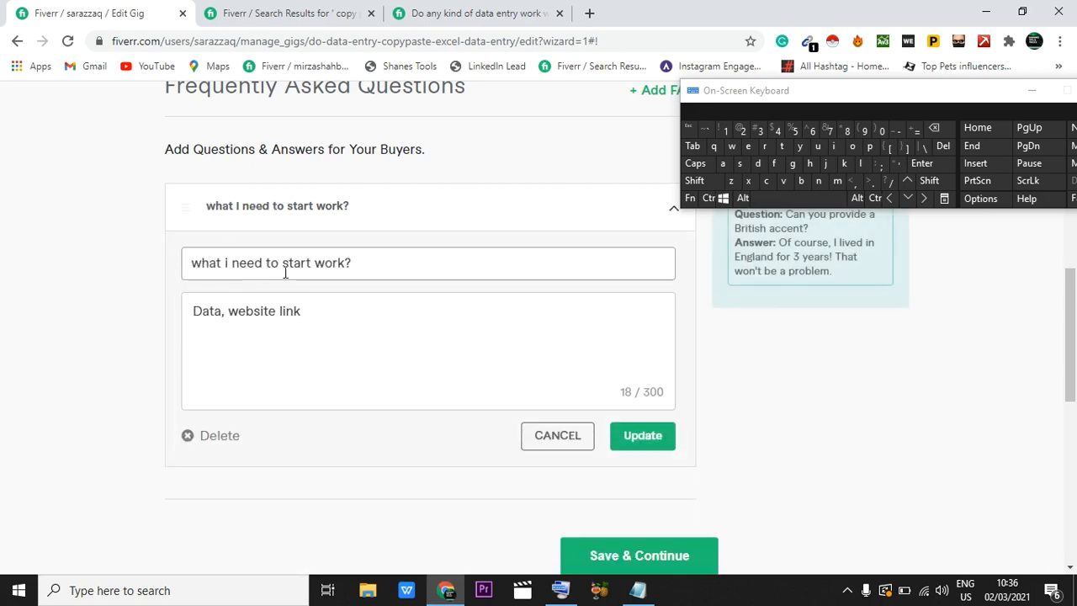
click(644, 441)
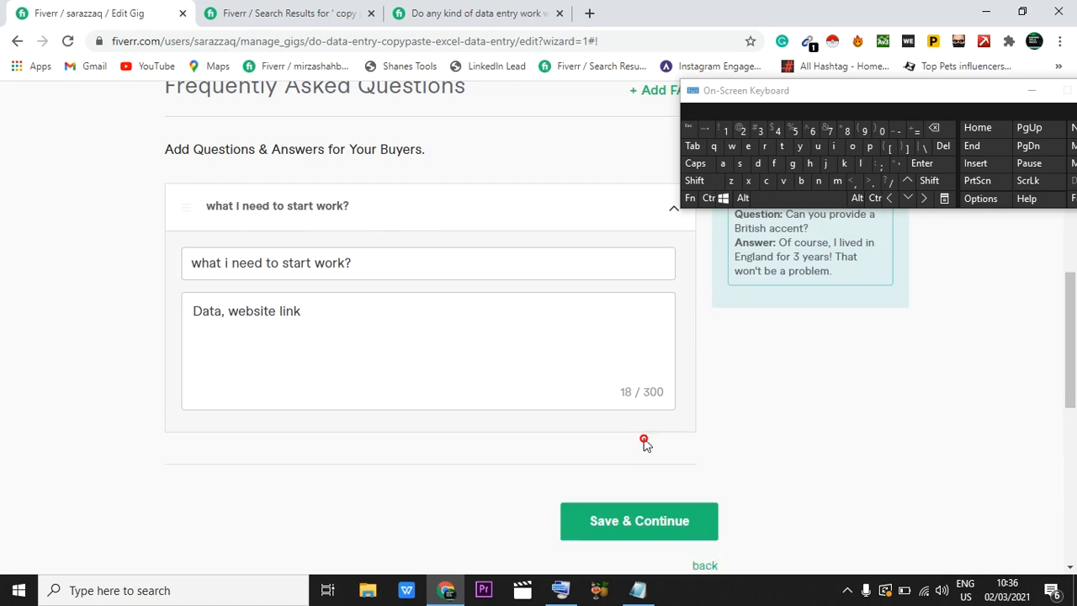
scroll(641, 433, down, 1)
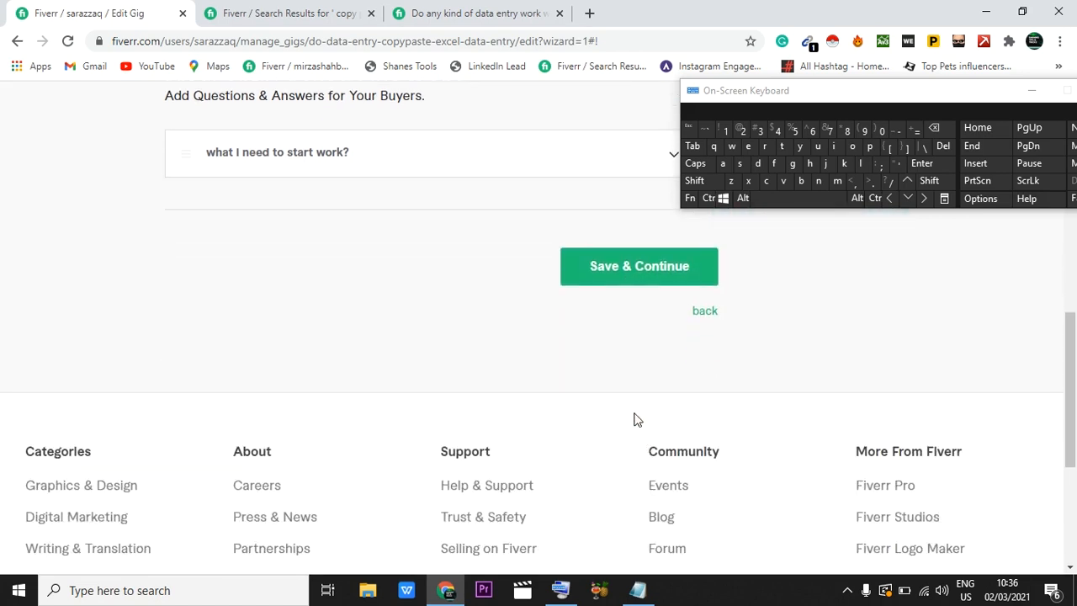
click(629, 279)
click(1032, 90)
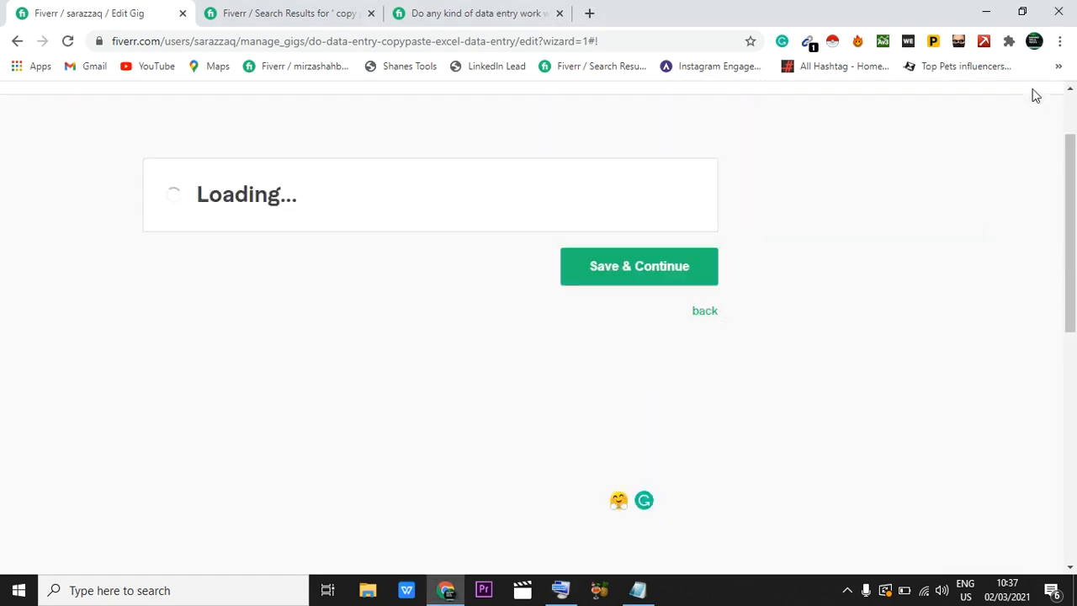
Step: Open a new buyer question in the requirements and check its available answer formats, keeping Free text
scroll(560, 362, down, 1)
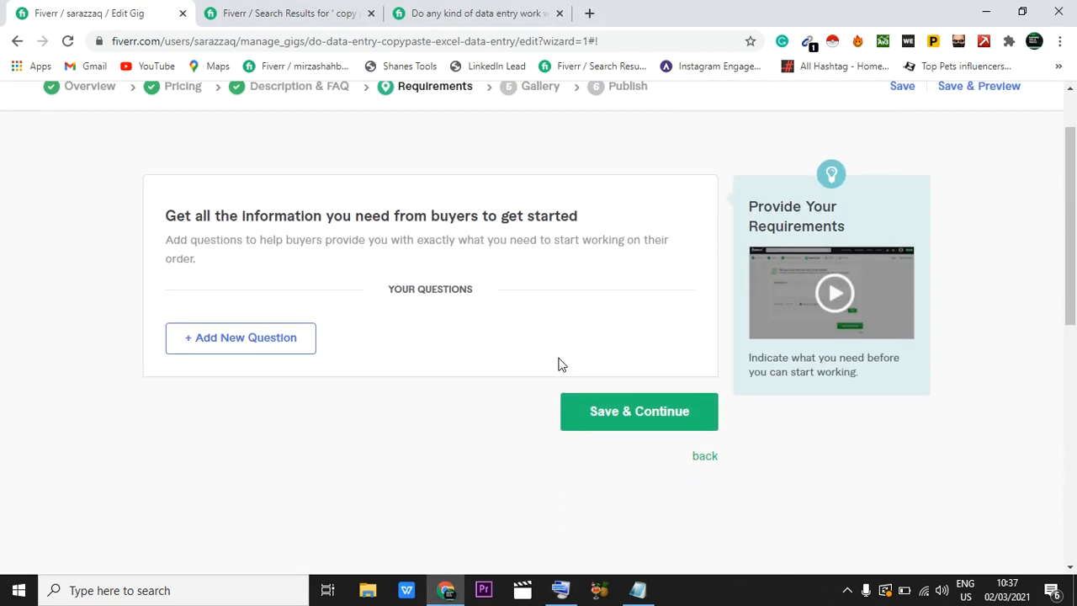
click(276, 340)
click(236, 385)
scroll(235, 387, down, 1)
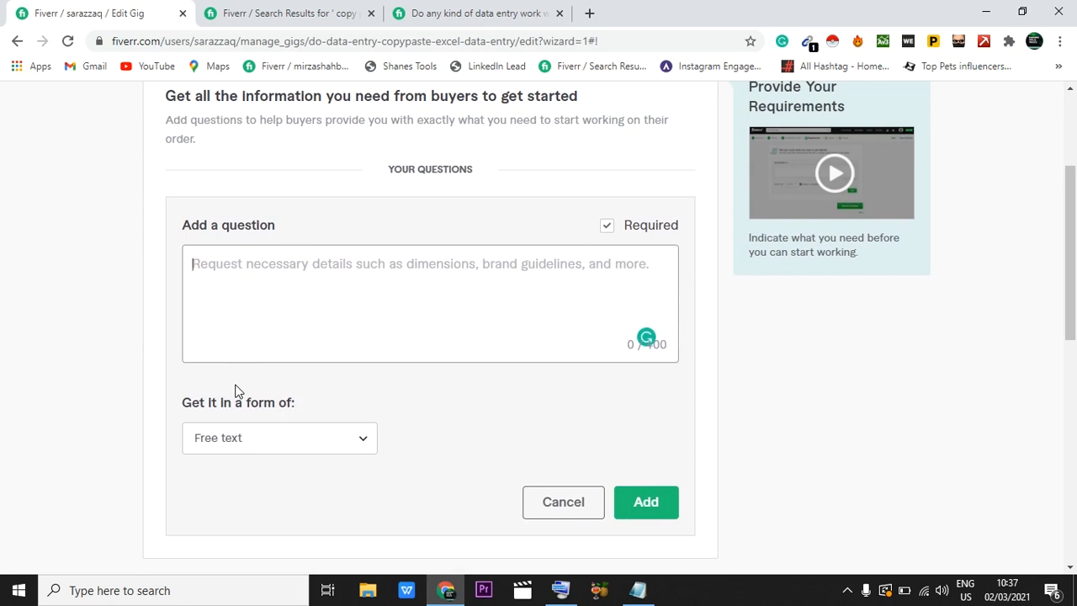
click(243, 438)
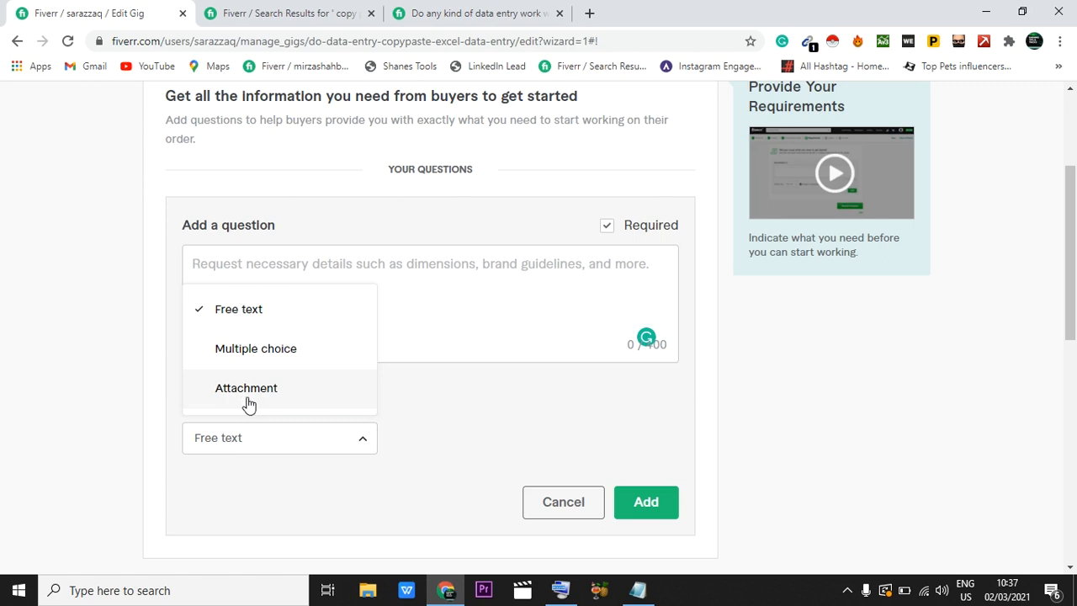
click(435, 334)
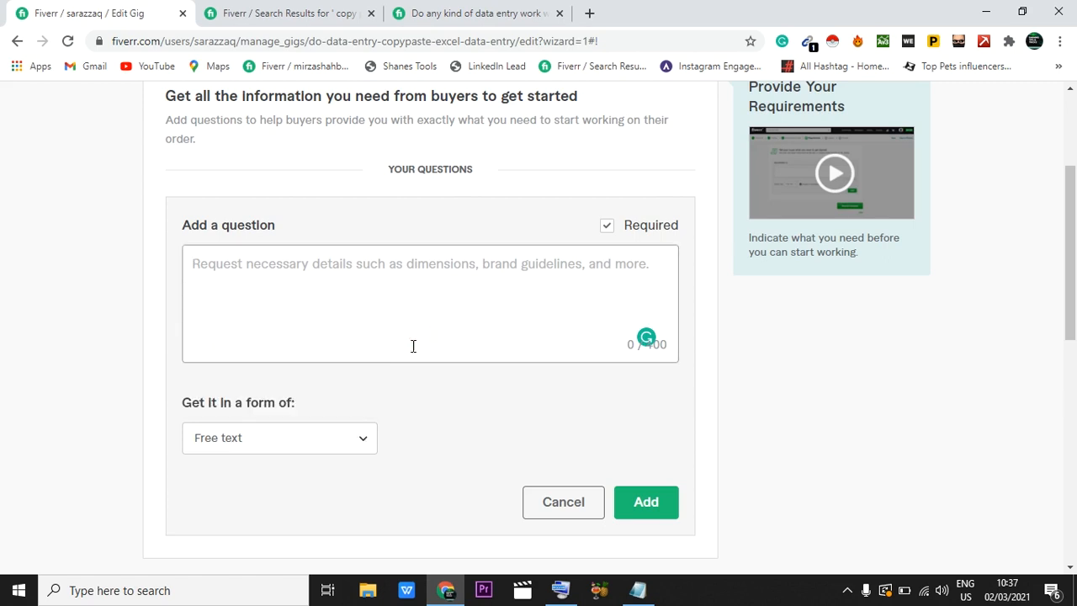
Step: Set the new buyer question's answer format to Attachment
click(305, 436)
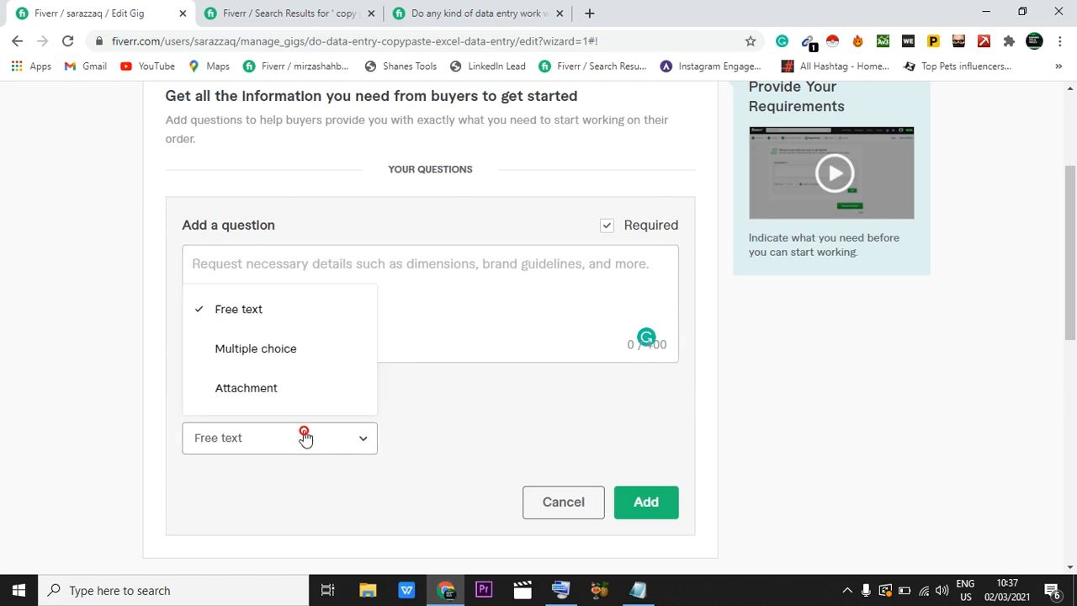
click(246, 388)
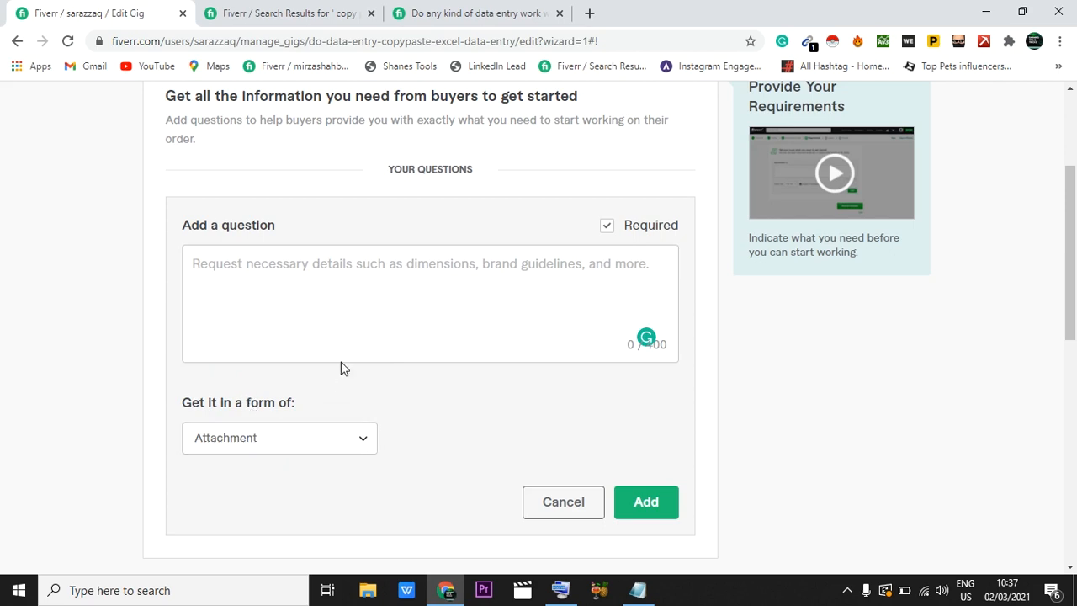
click(249, 283)
Step: Set the new buyer question's answer format to Multiple choice and look over its option fields
click(259, 438)
click(263, 346)
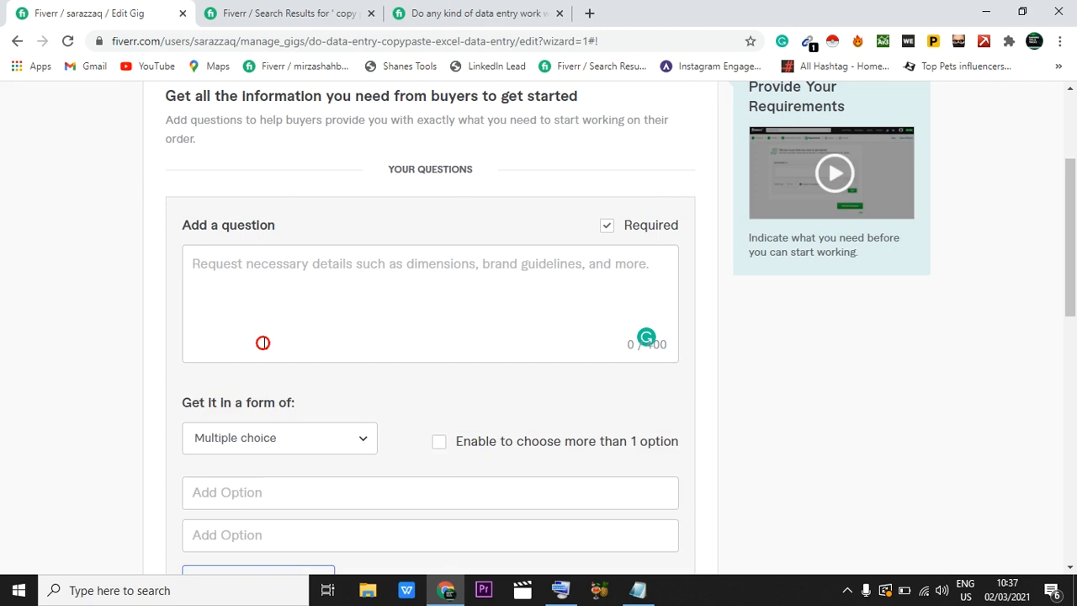
scroll(432, 428, down, 2)
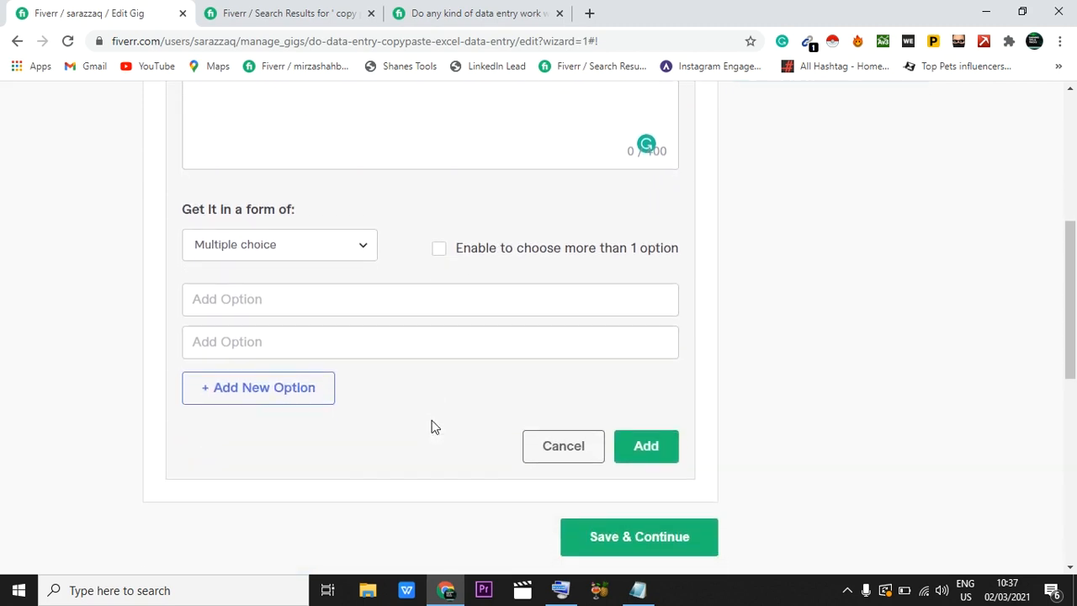
scroll(261, 298, up, 1)
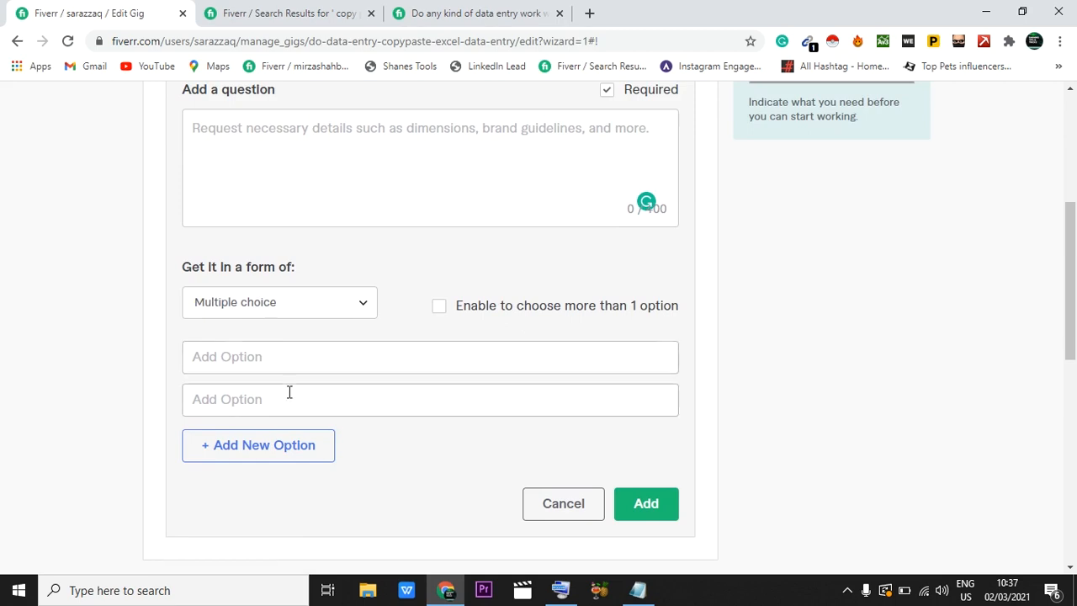
Step: Enter "what i need?" as the text of the buyer question
click(240, 137)
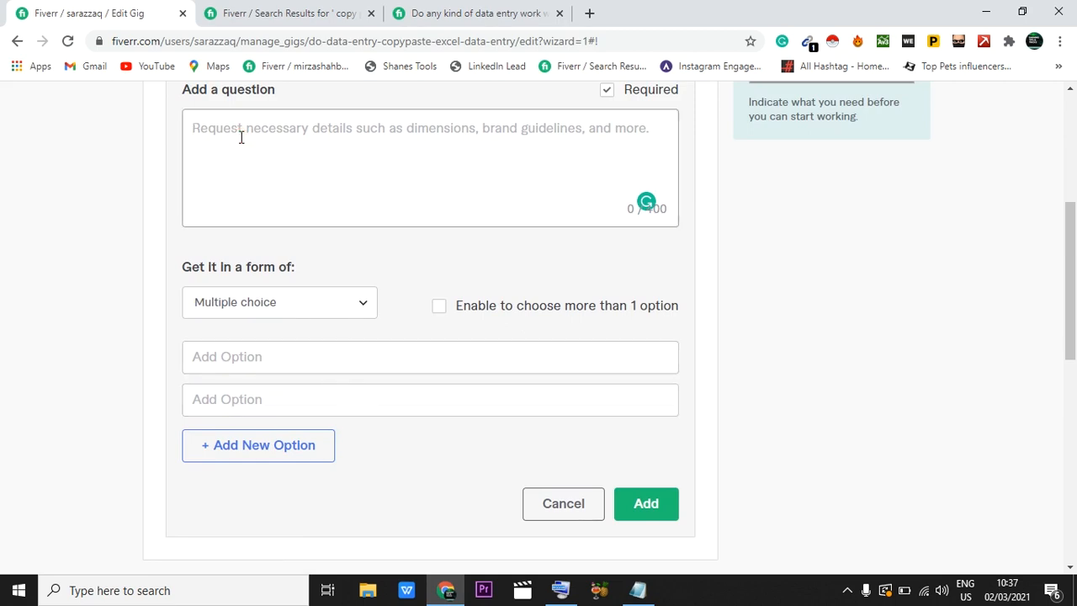
text(w)
click(561, 590)
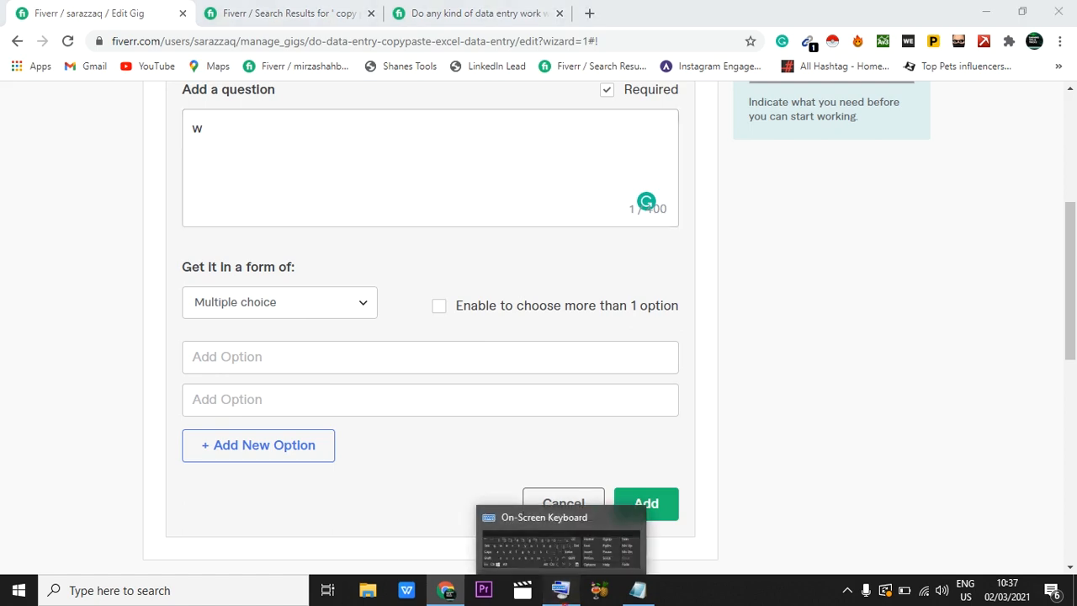
click(242, 141)
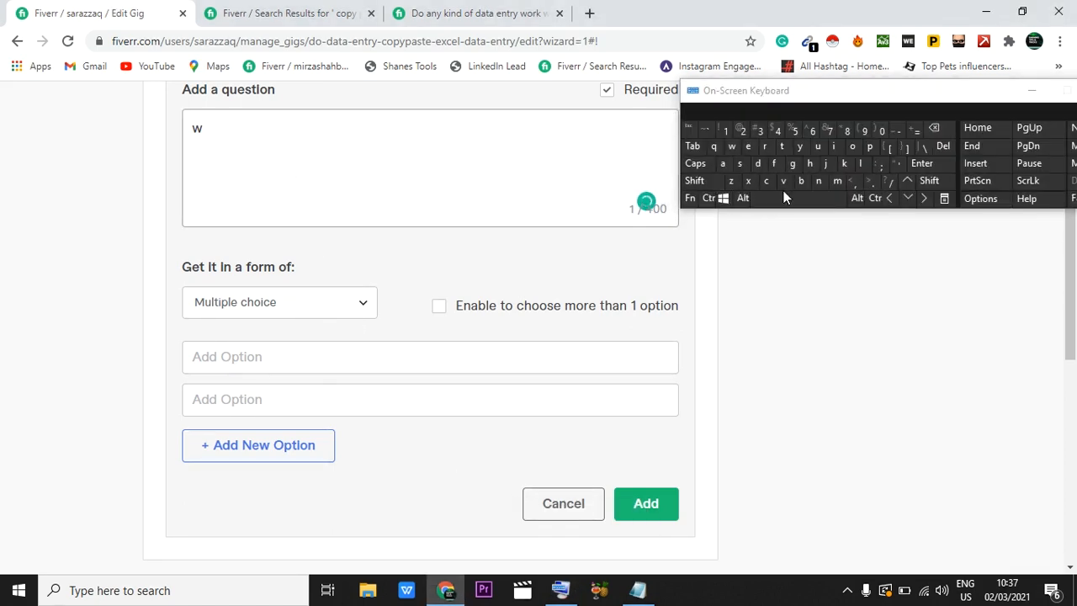
text(ha)
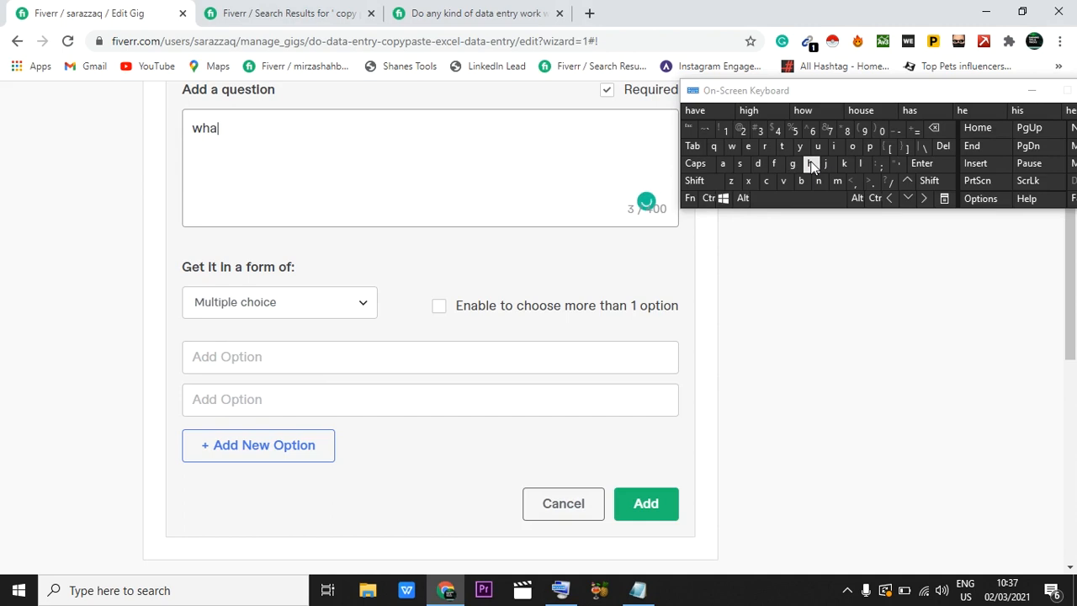
text(t i need?)
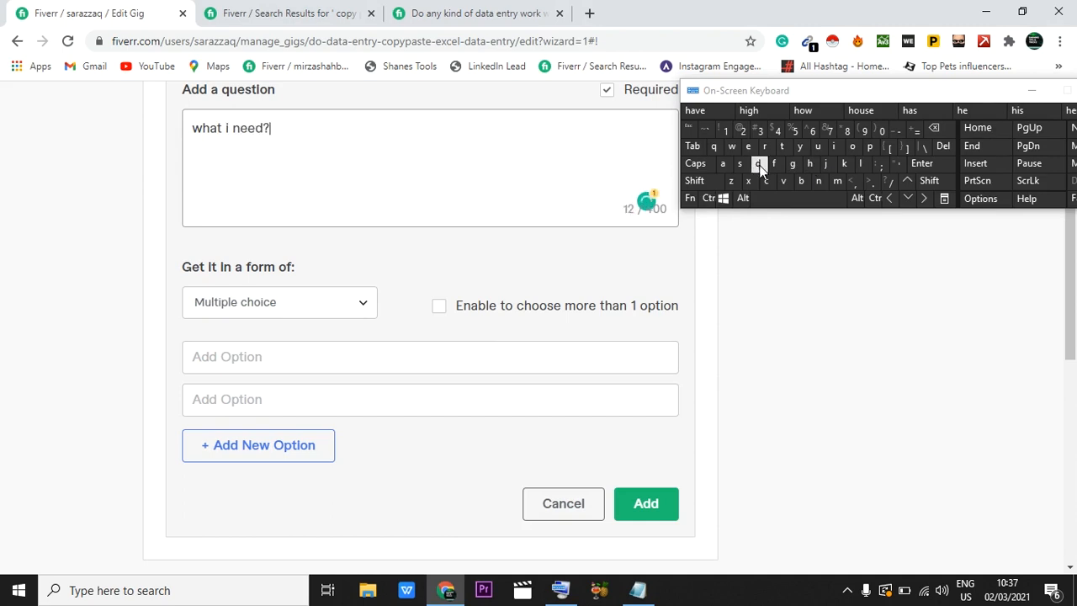
Step: Fill in the two multiple-choice answers with "data" and "sample"
click(387, 354)
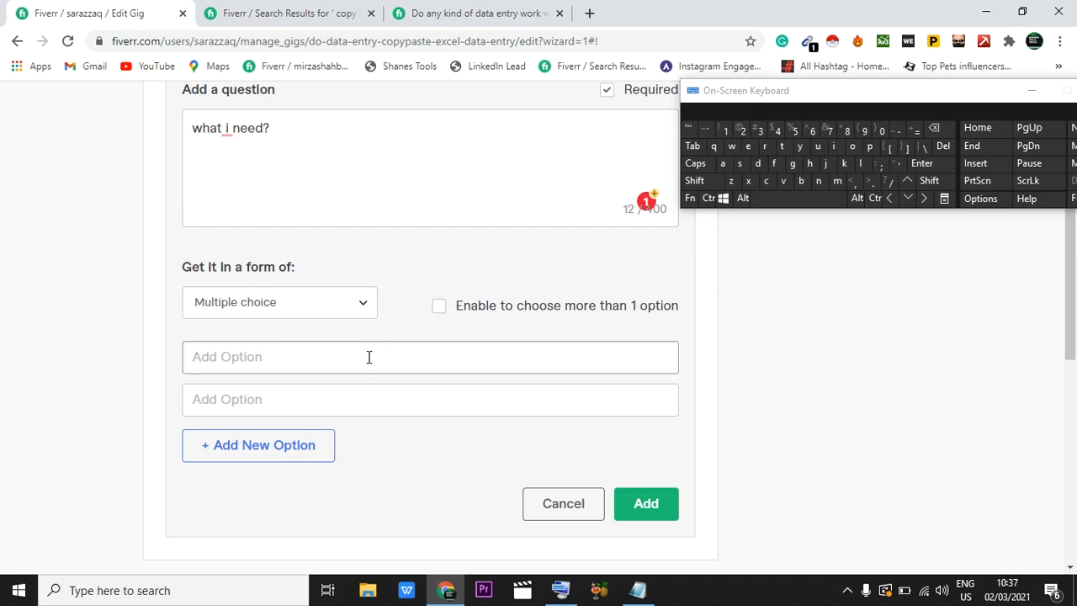
text(data)
click(245, 392)
text(sample)
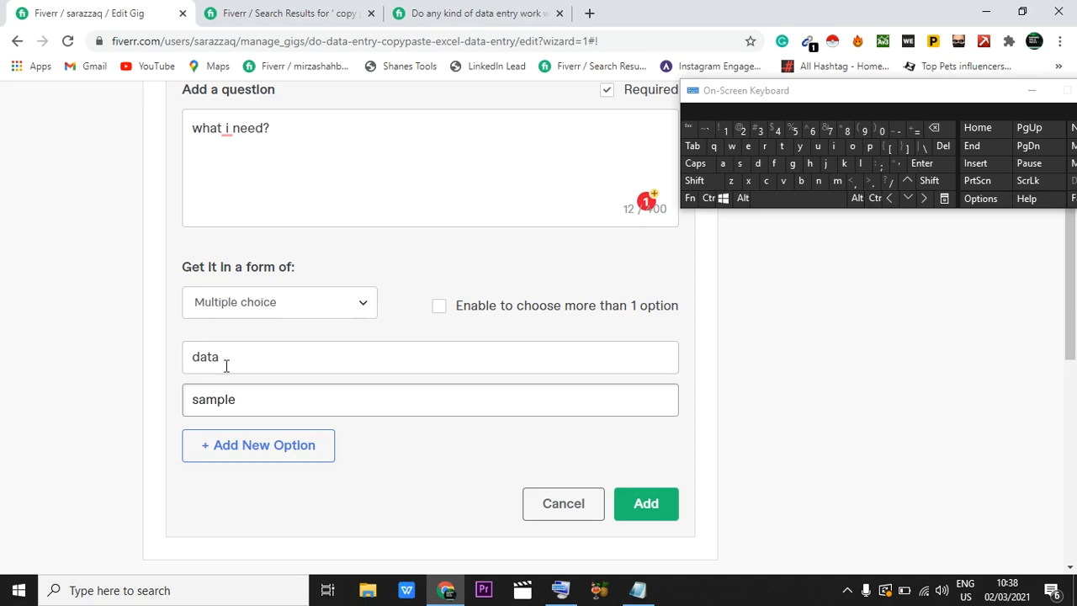
Step: Allow buyers to choose more than one option and add the question to the requirements
click(439, 309)
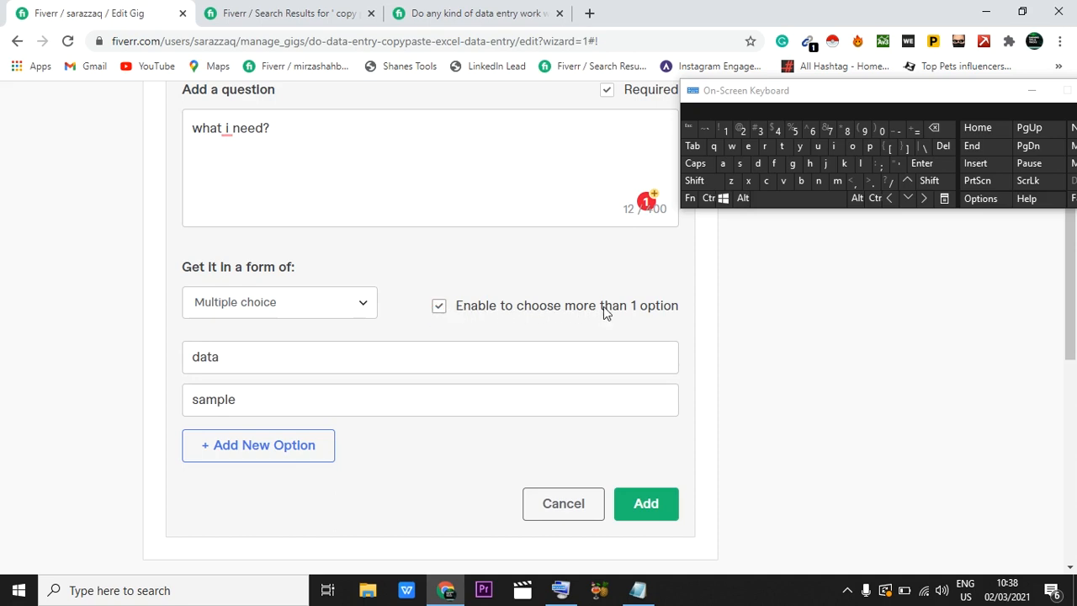
scroll(603, 309, down, 1)
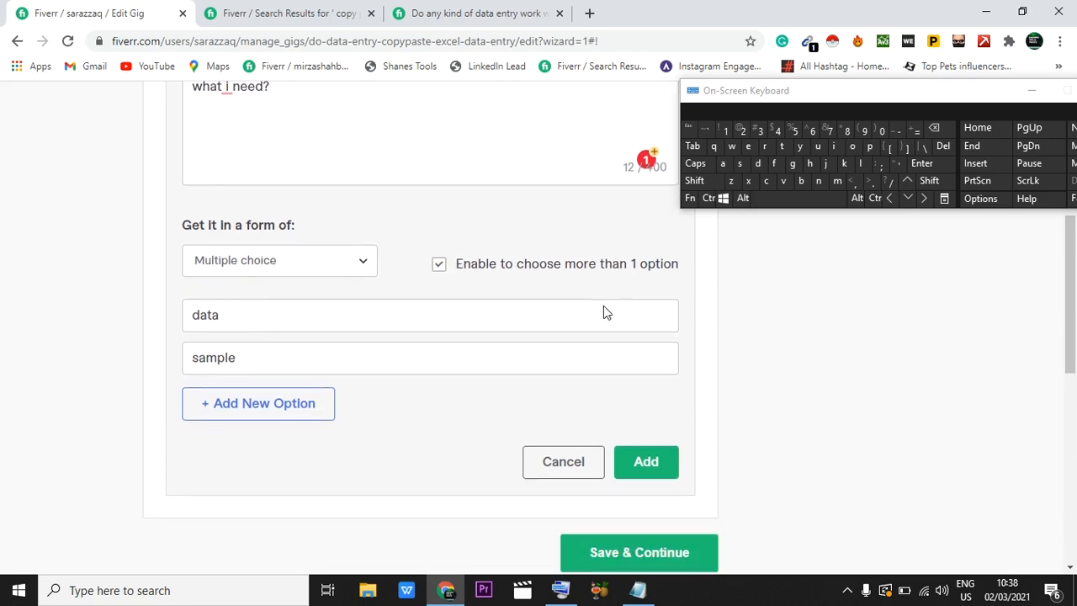
click(641, 455)
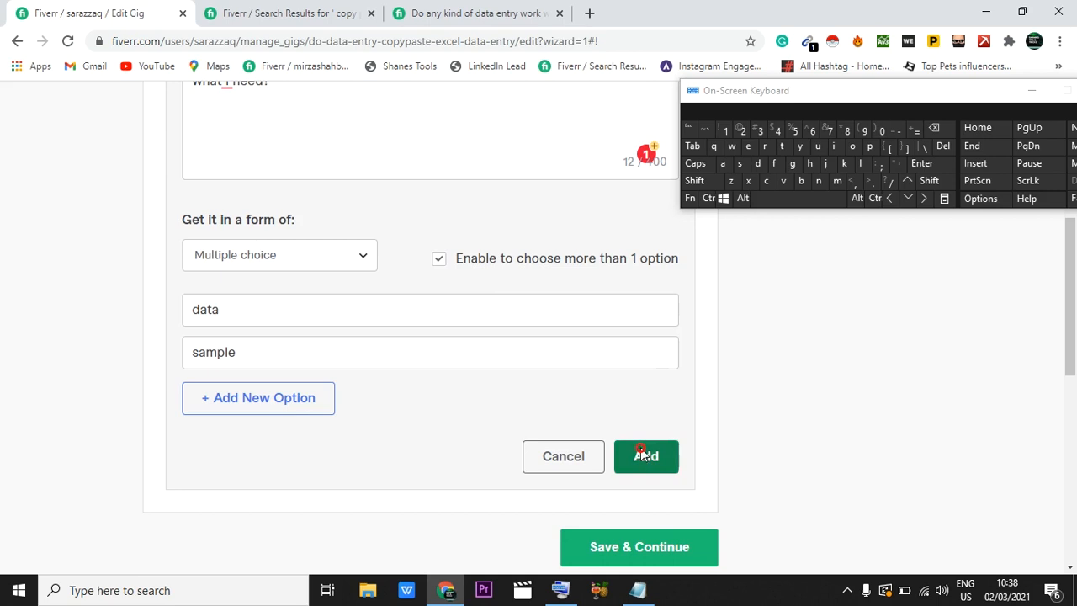
Step: Review the added buyer question and save the Requirements section to continue to the Gallery
scroll(519, 327, up, 2)
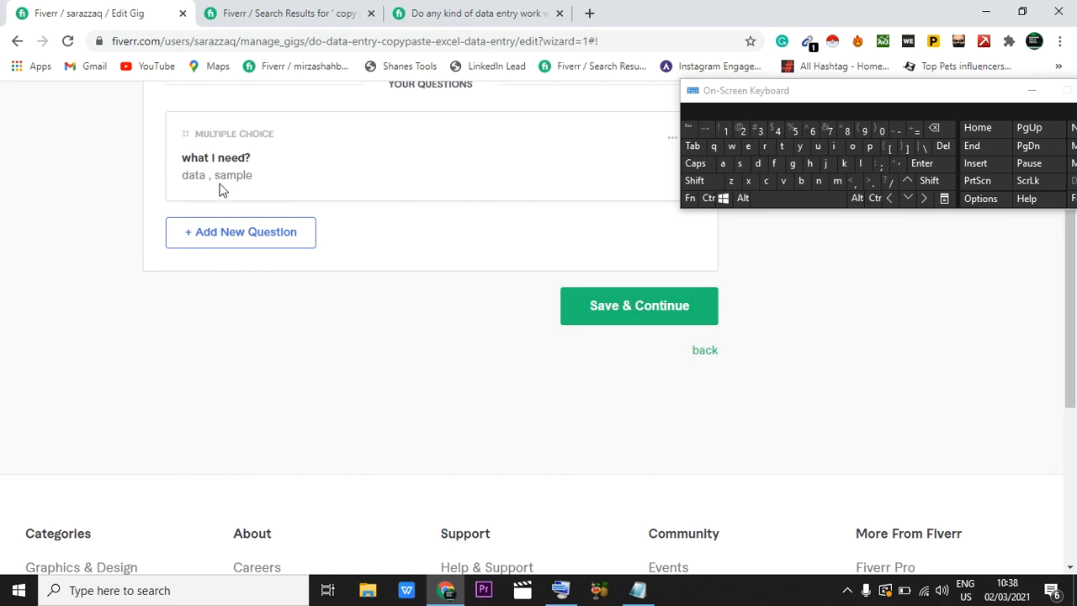
scroll(427, 287, up, 1)
scroll(427, 287, up, 2)
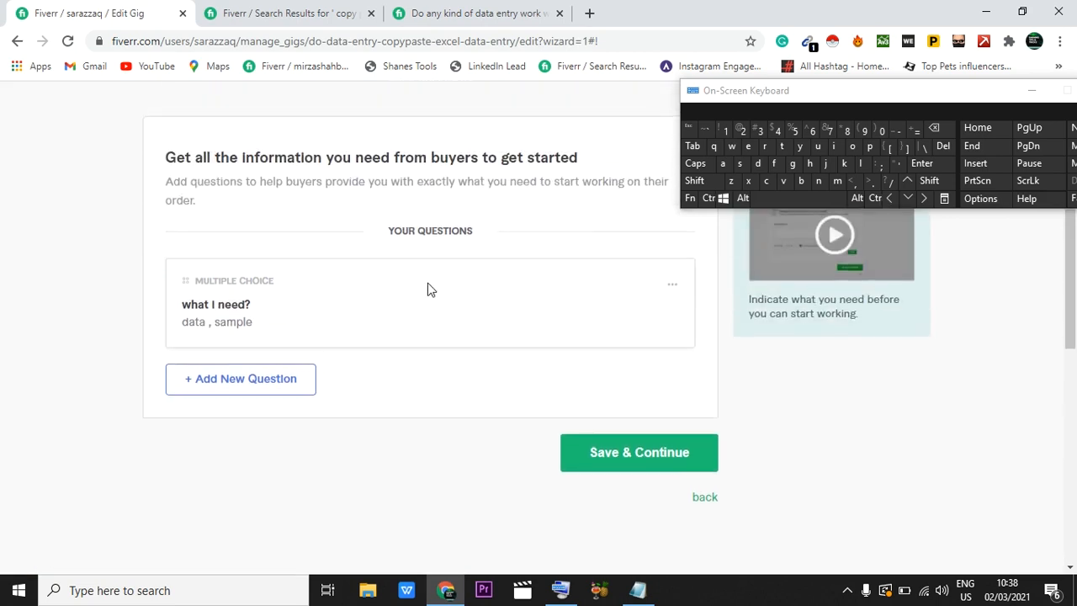
scroll(427, 286, up, 2)
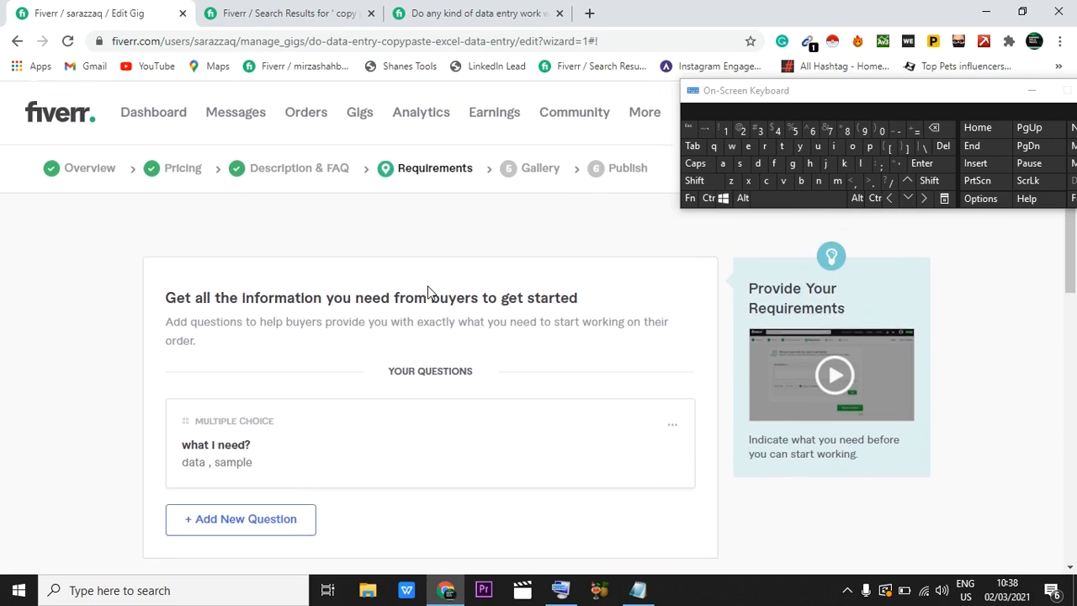
scroll(555, 319, down, 1)
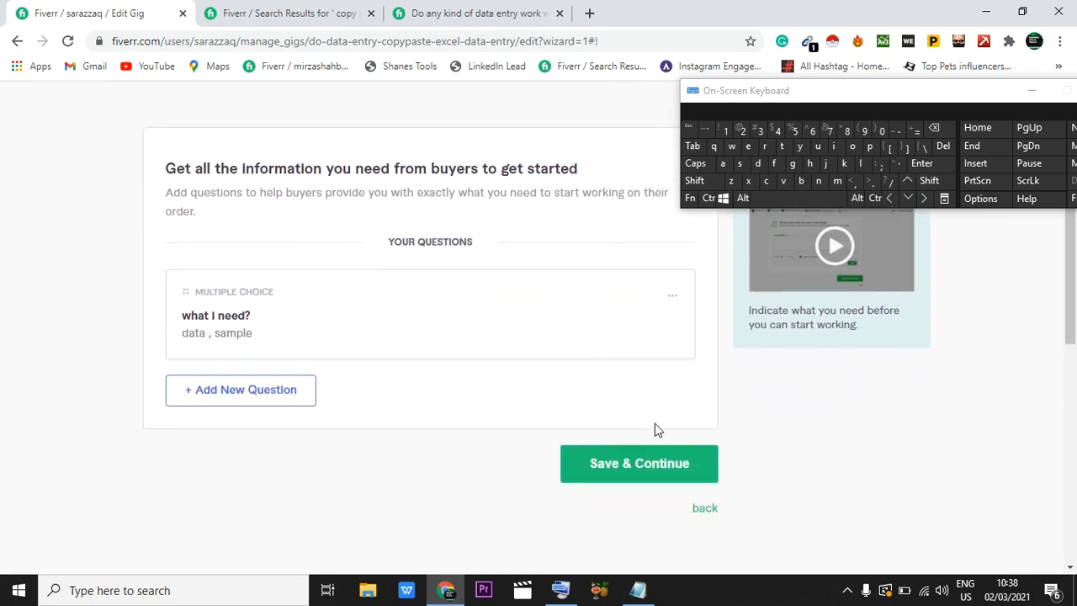
click(641, 473)
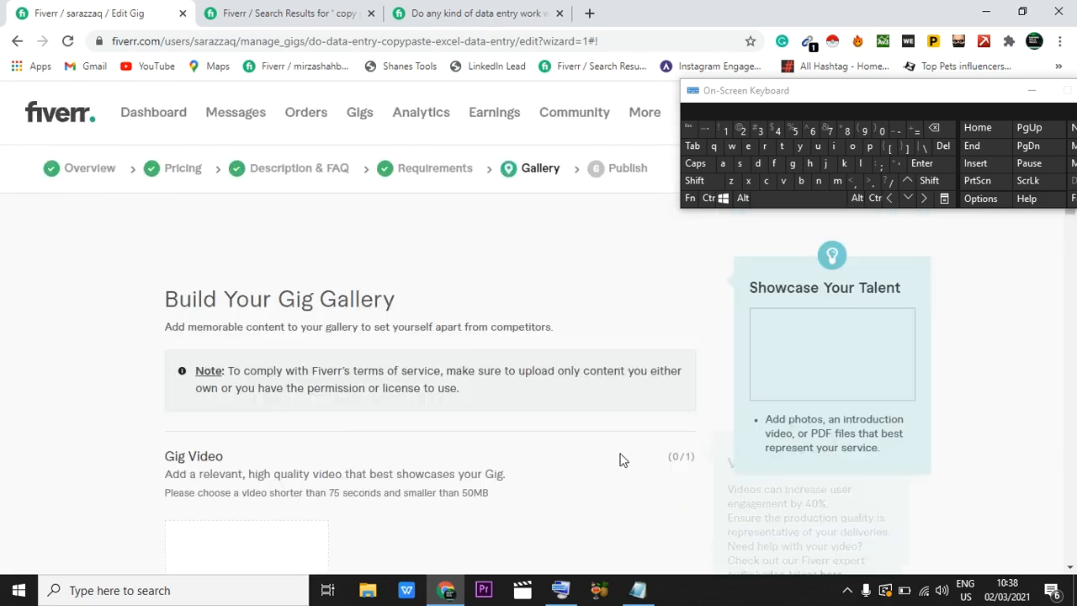
scroll(545, 367, down, 2)
scroll(544, 376, down, 1)
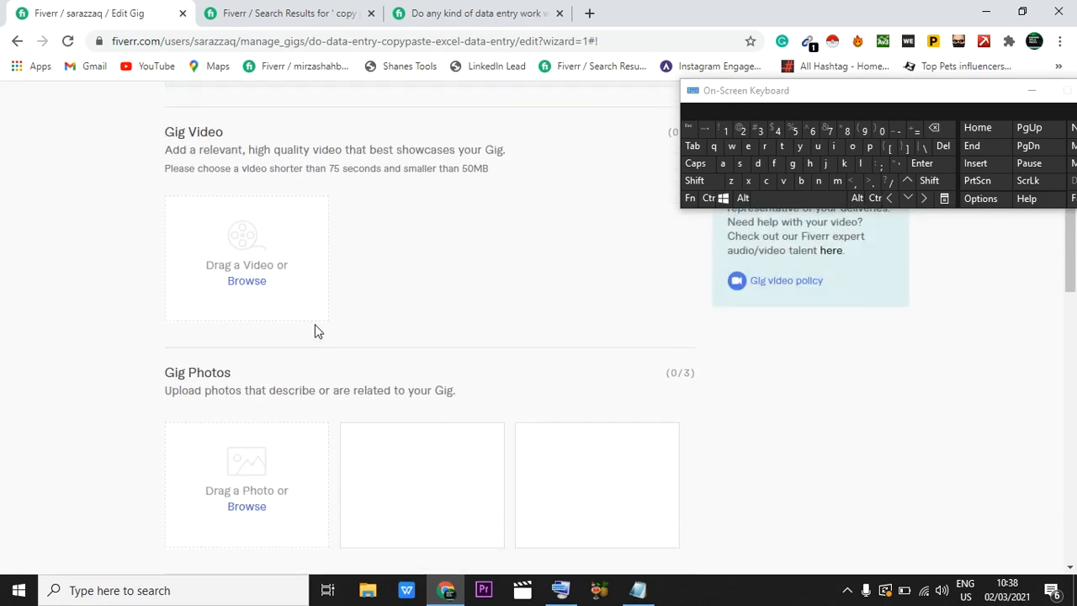
click(244, 282)
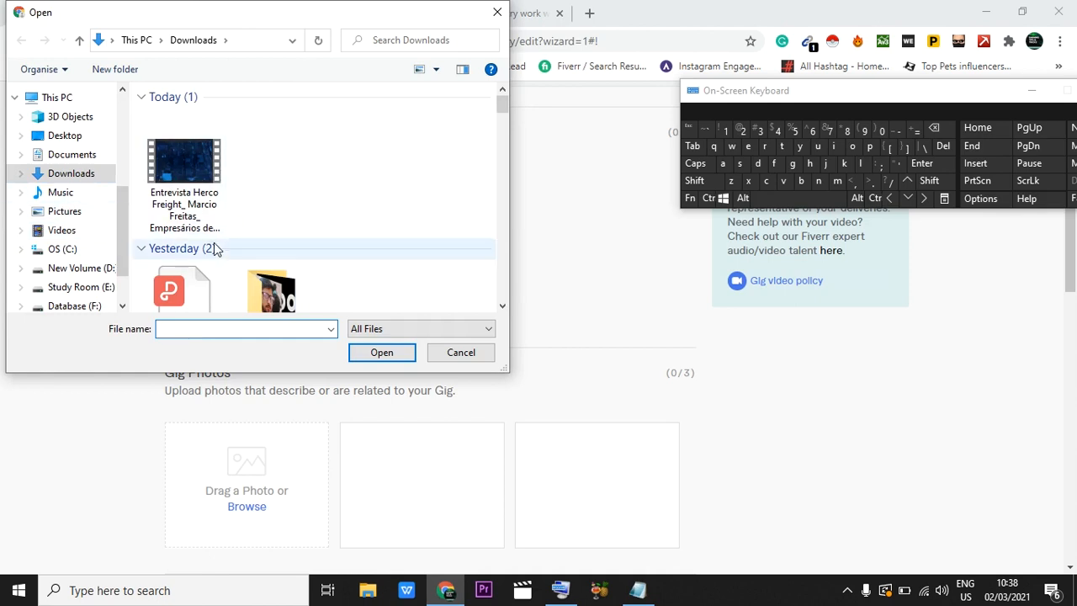
click(173, 191)
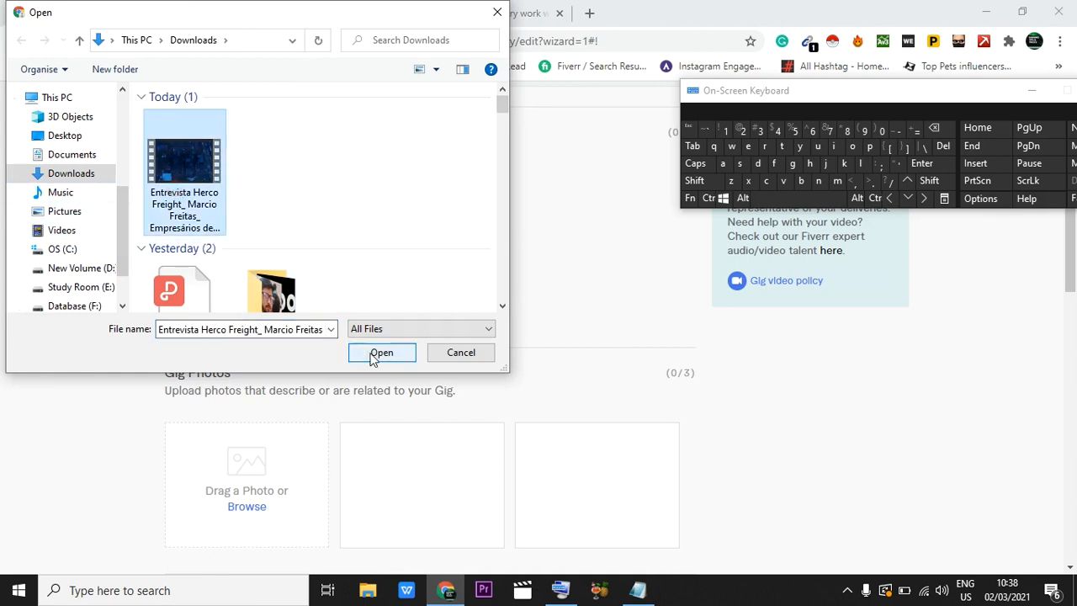
click(497, 19)
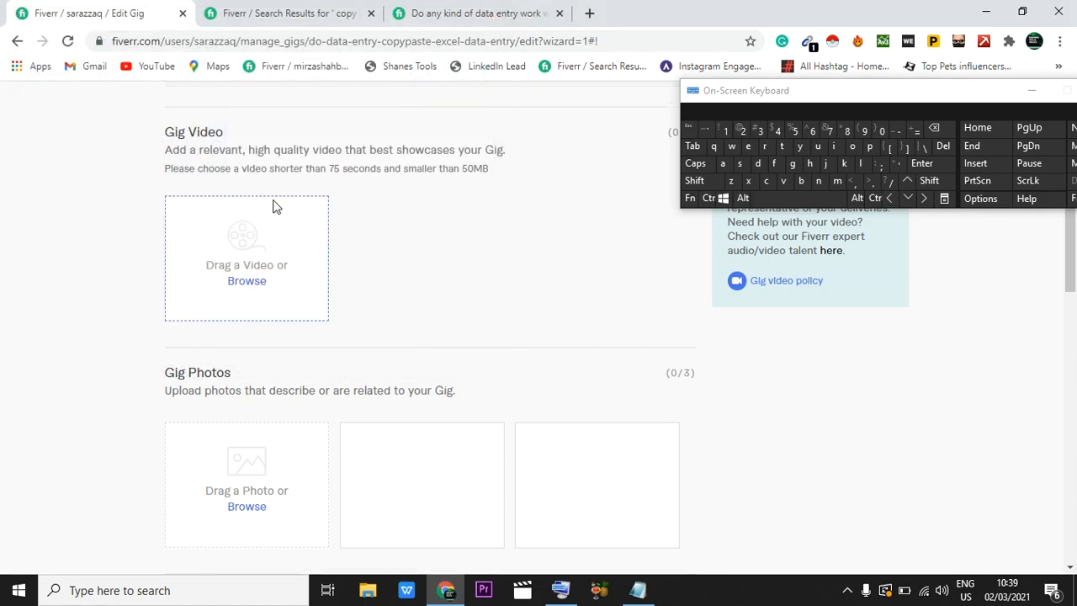
Step: Examine the gallery images of the already opened competitor data entry gig as reference for the gig photos
scroll(271, 205, down, 2)
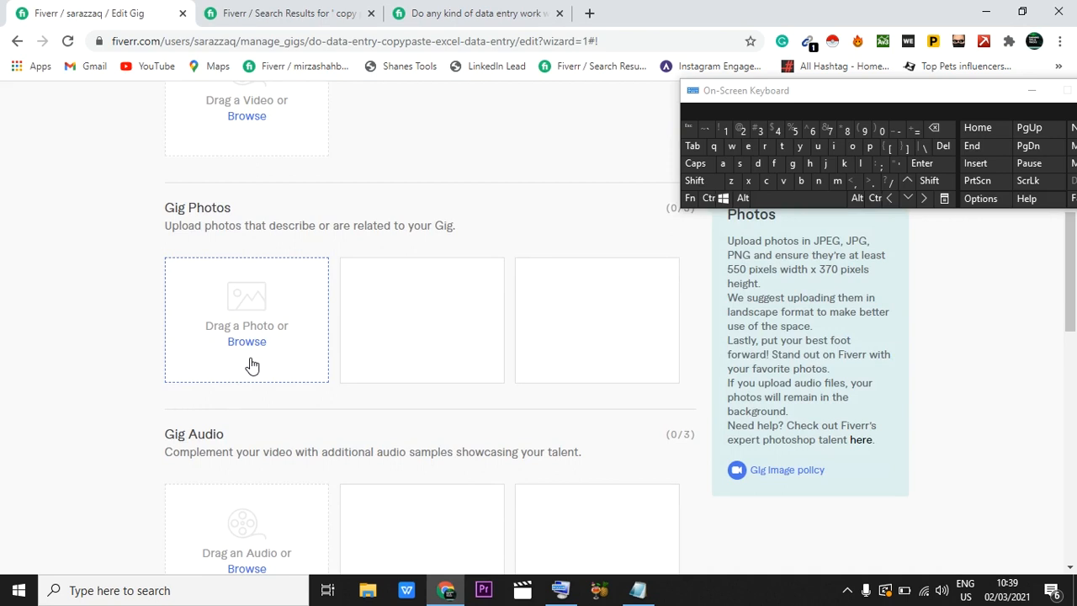
click(448, 8)
scroll(334, 221, up, 5)
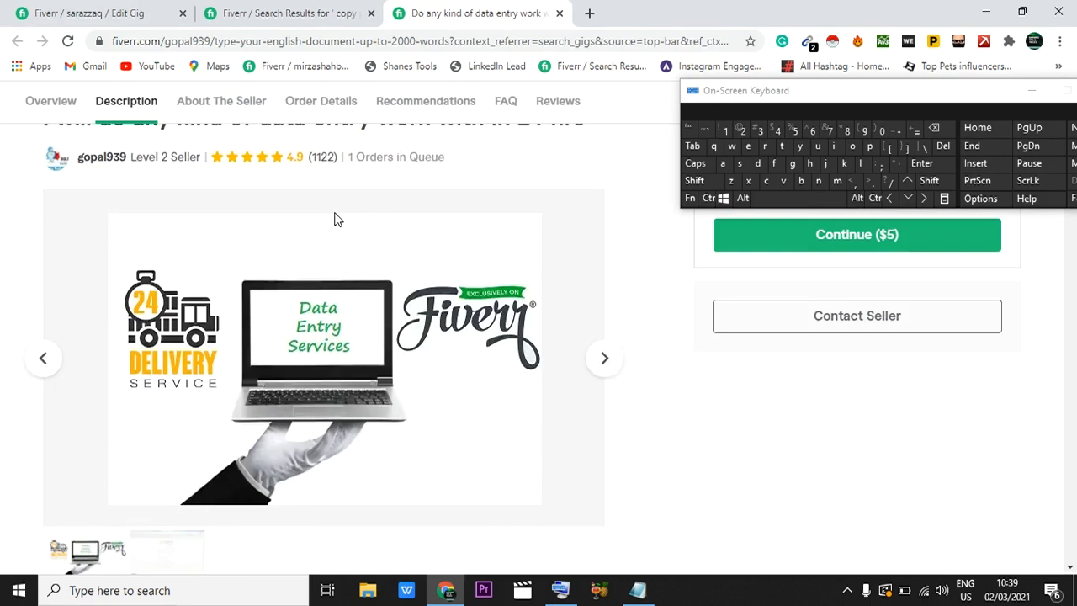
scroll(333, 217, down, 2)
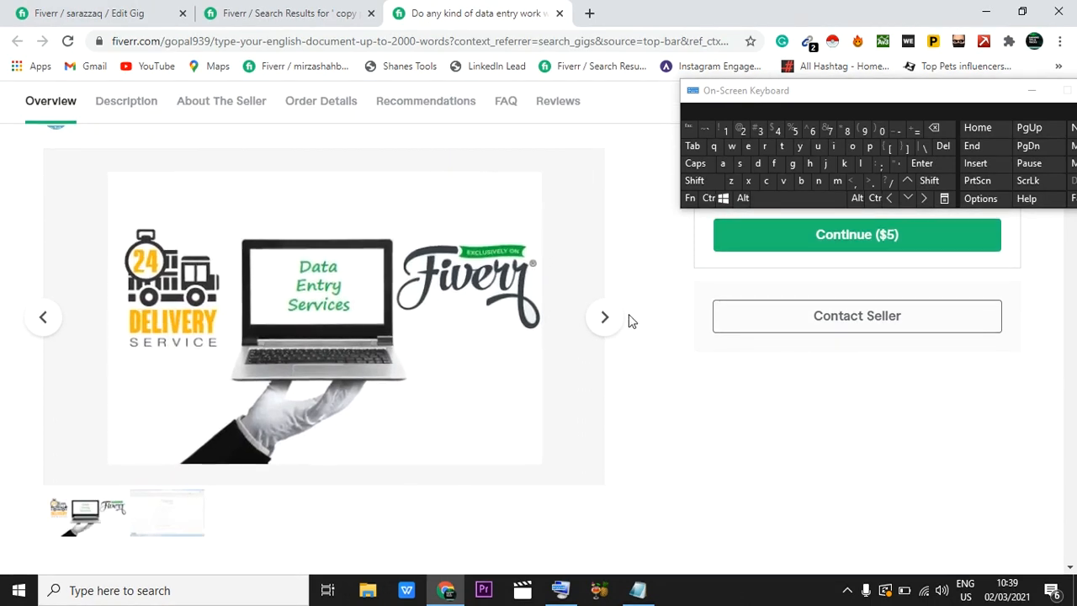
click(42, 318)
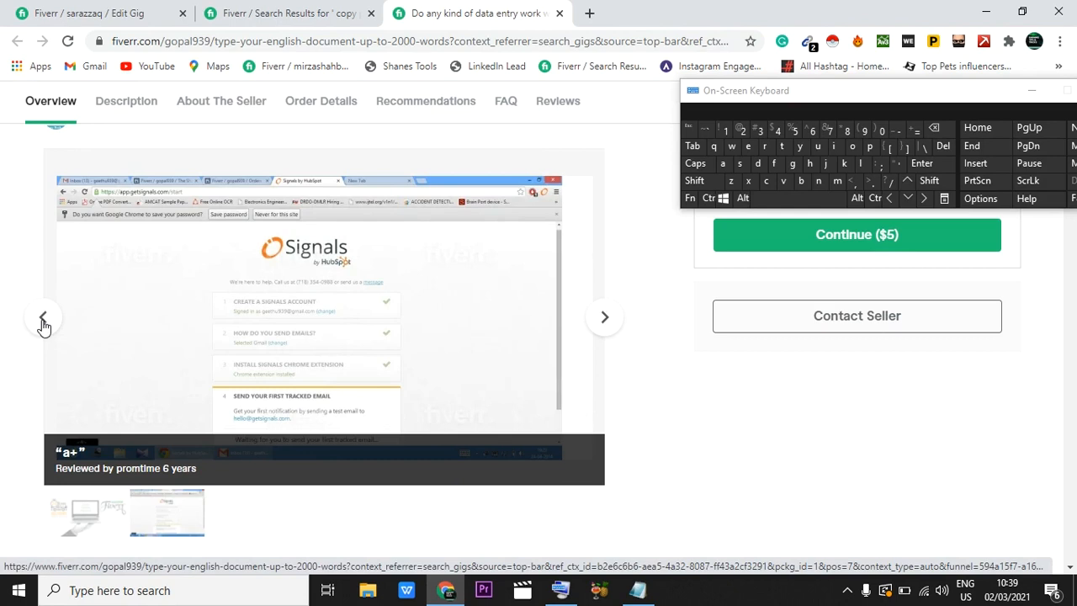
click(43, 320)
click(42, 320)
click(604, 319)
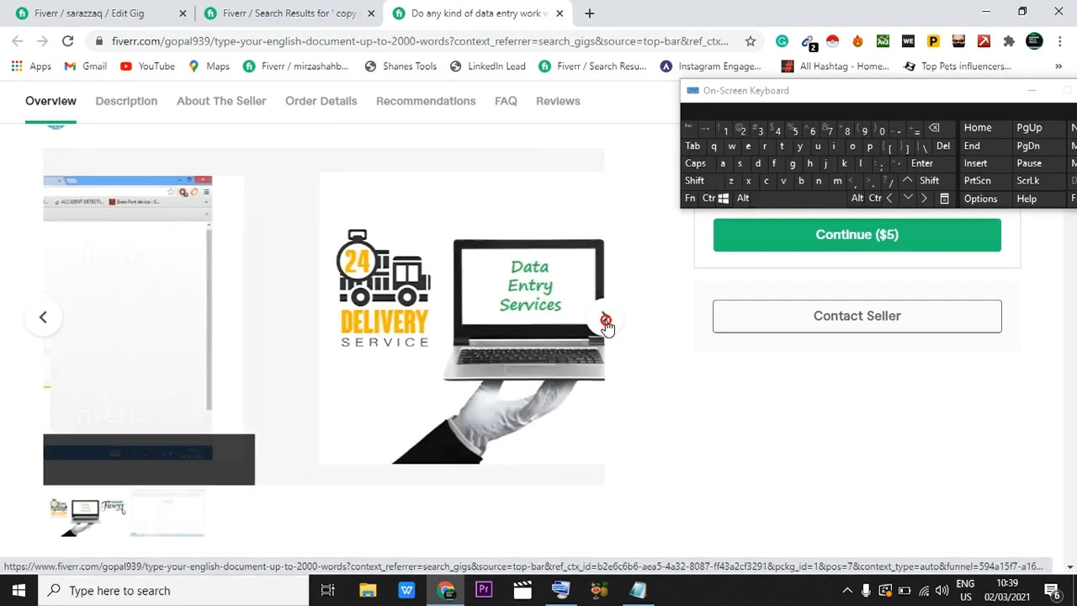
click(604, 320)
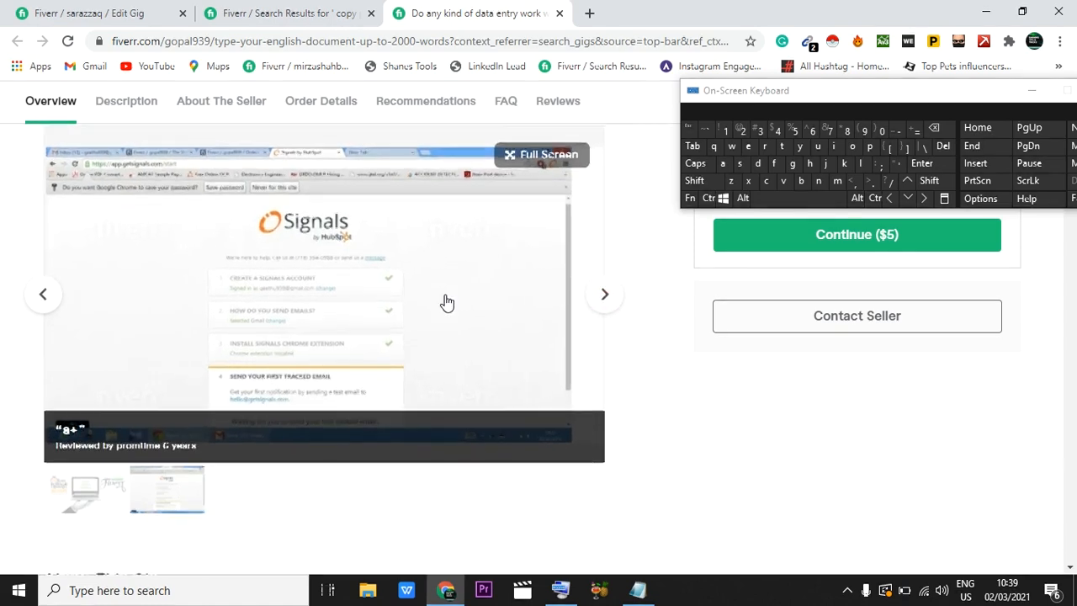
Step: Open the "100% Client Satisfaction" data entry gig from the search results, view its gallery images, and return to the gig being edited
click(288, 13)
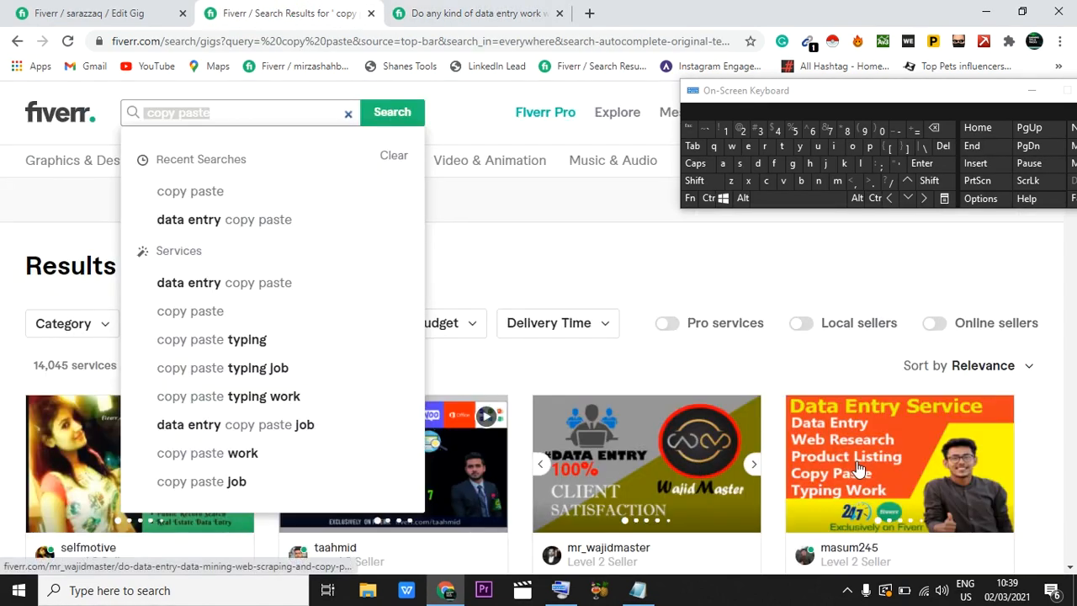
click(649, 463)
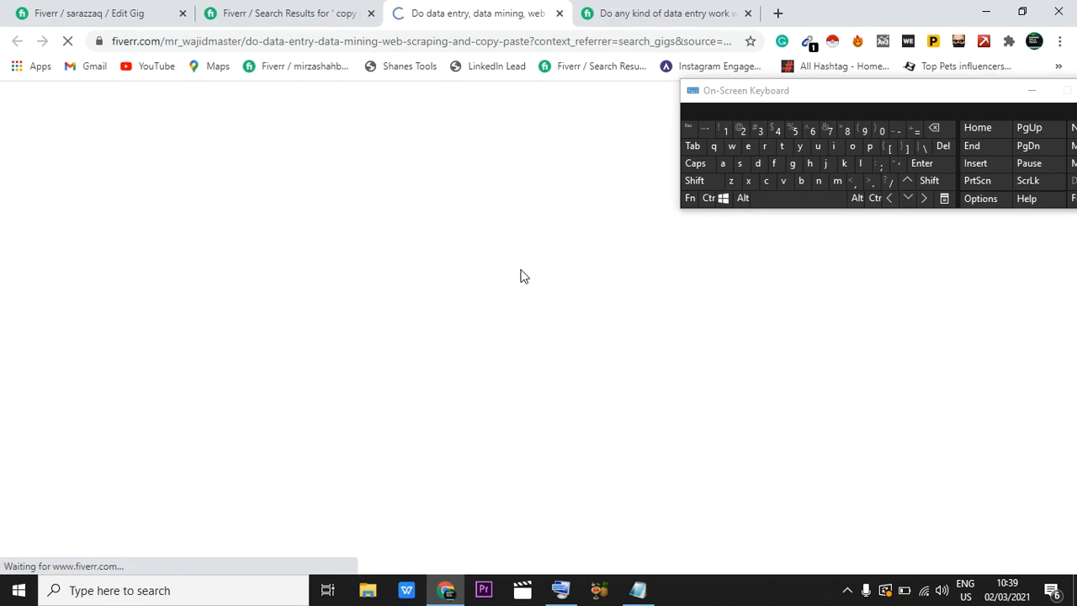
scroll(521, 274, down, 3)
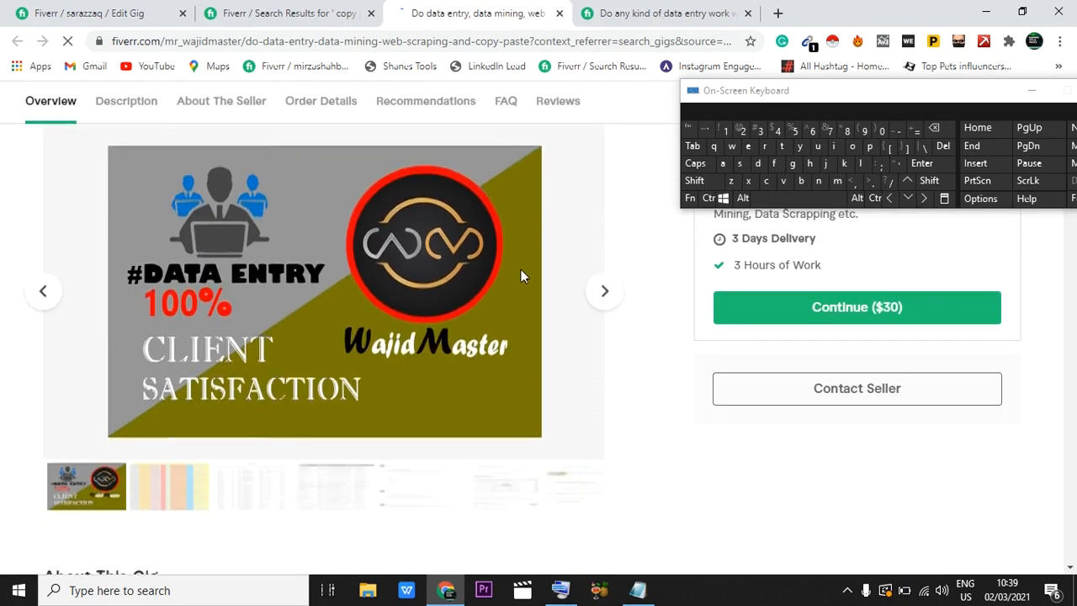
click(610, 291)
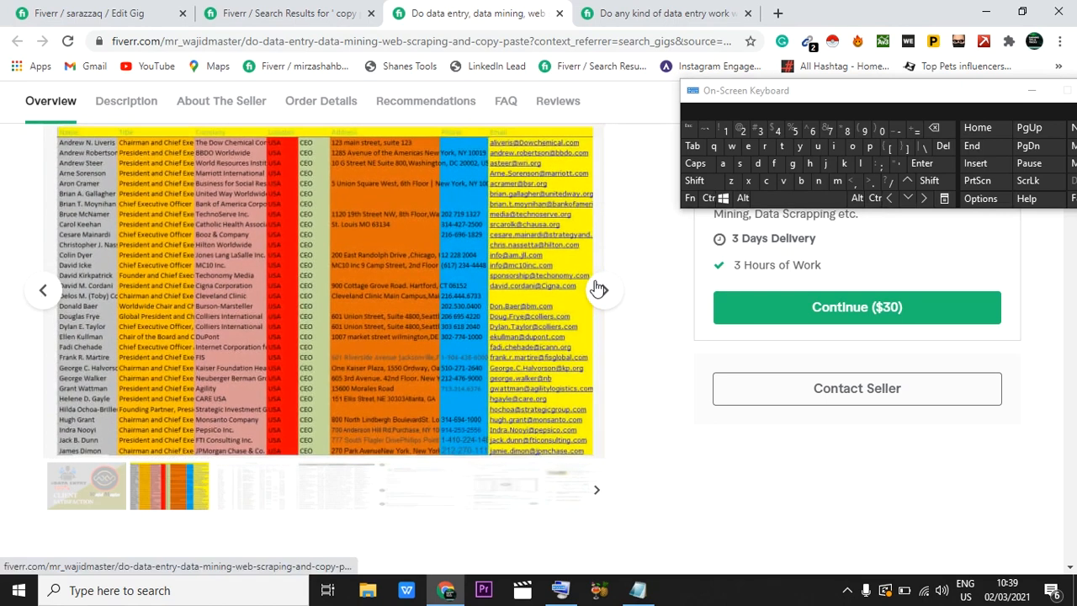
click(68, 11)
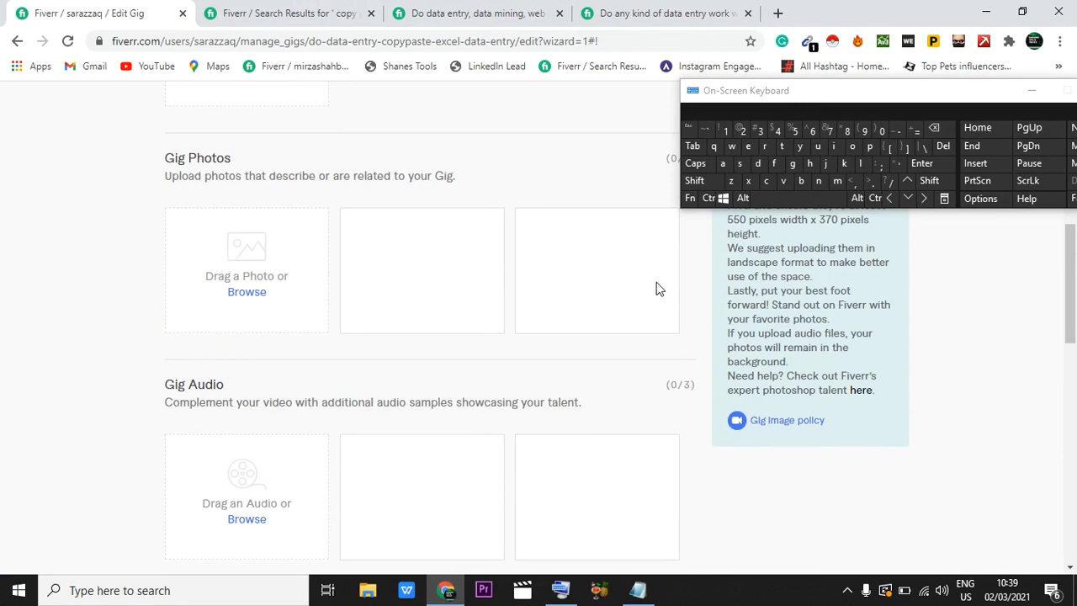
Step: Review the gallery's photo, audio and PDF sections and try to save the gallery without any files
scroll(502, 308, up, 1)
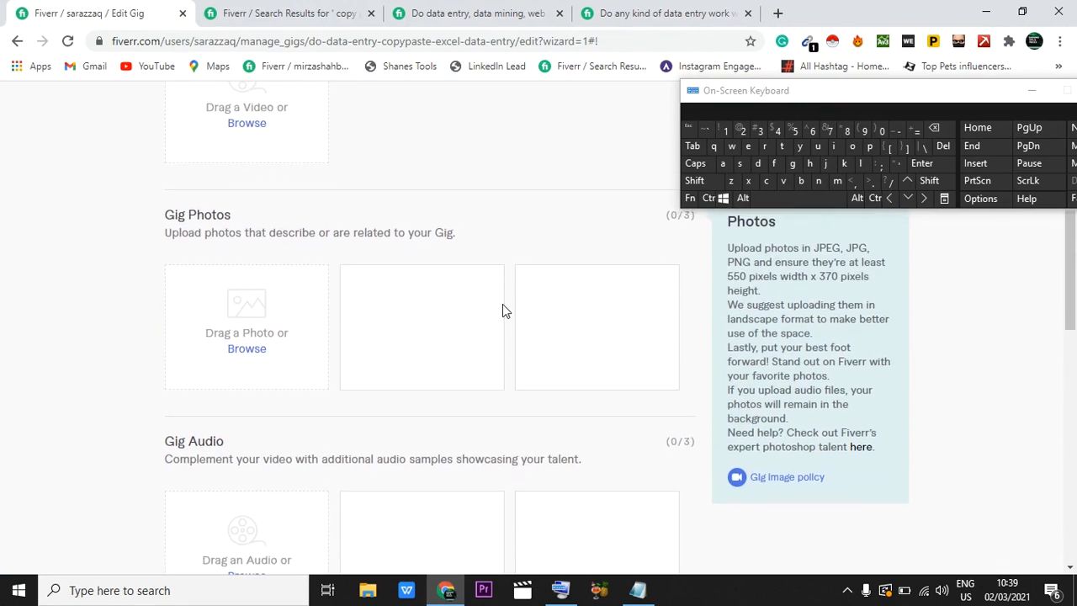
scroll(441, 325, down, 2)
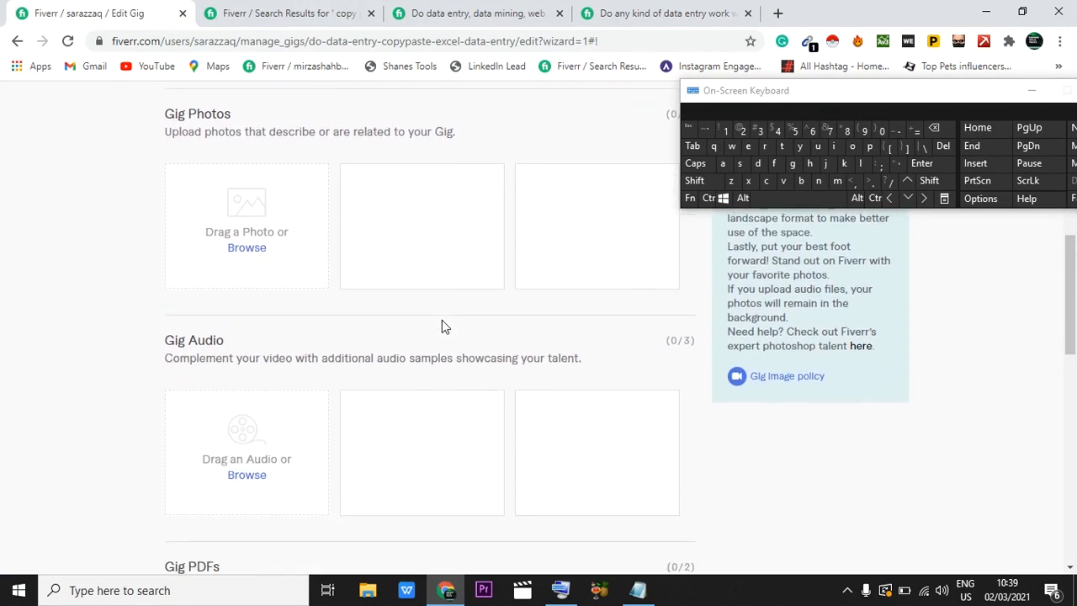
scroll(221, 357, down, 1)
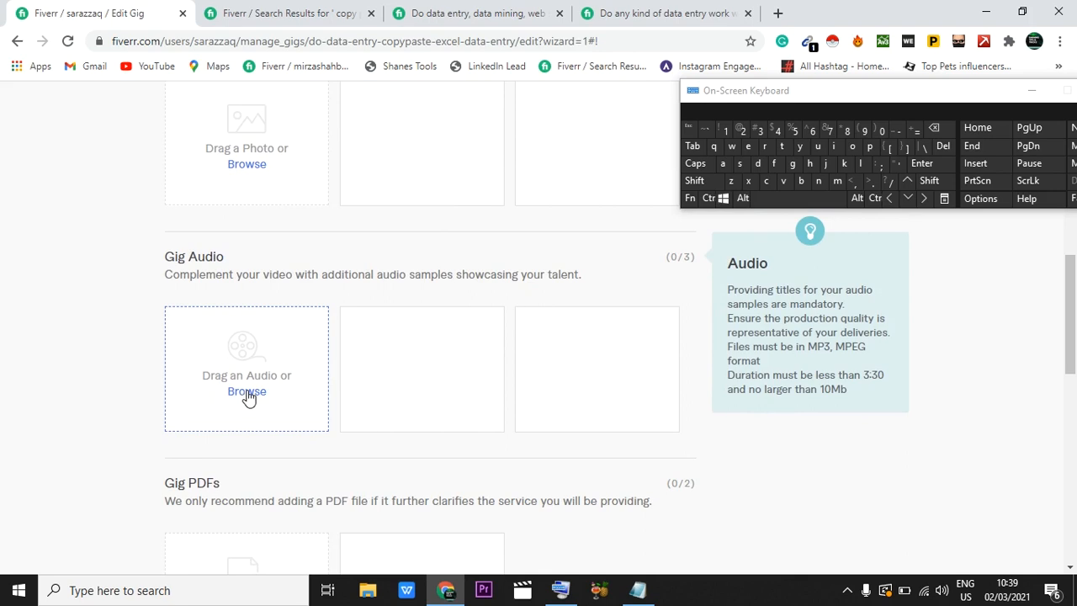
scroll(248, 397, down, 2)
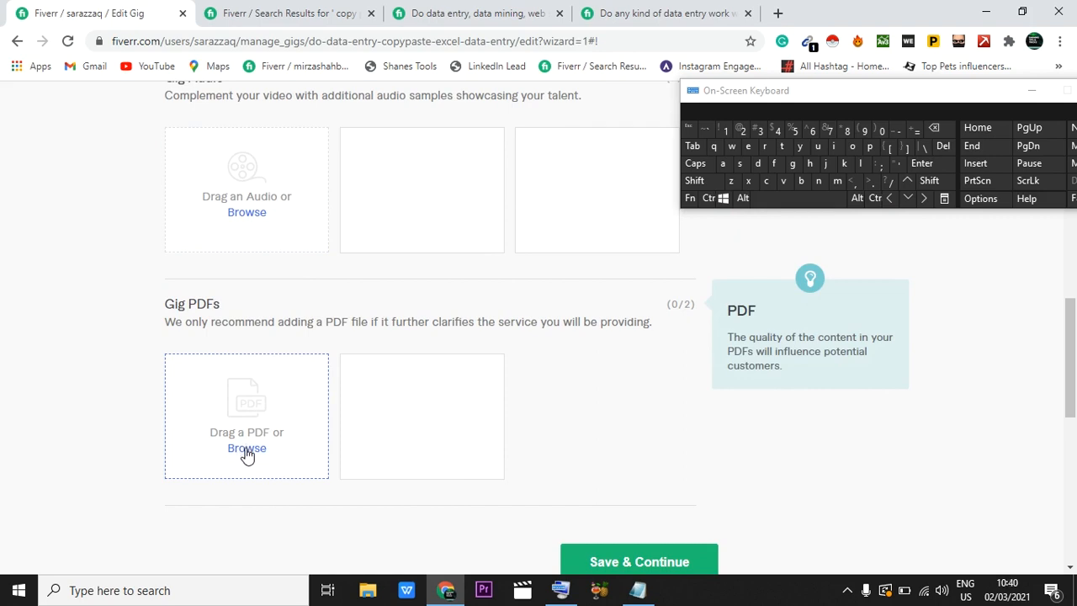
scroll(246, 455, down, 2)
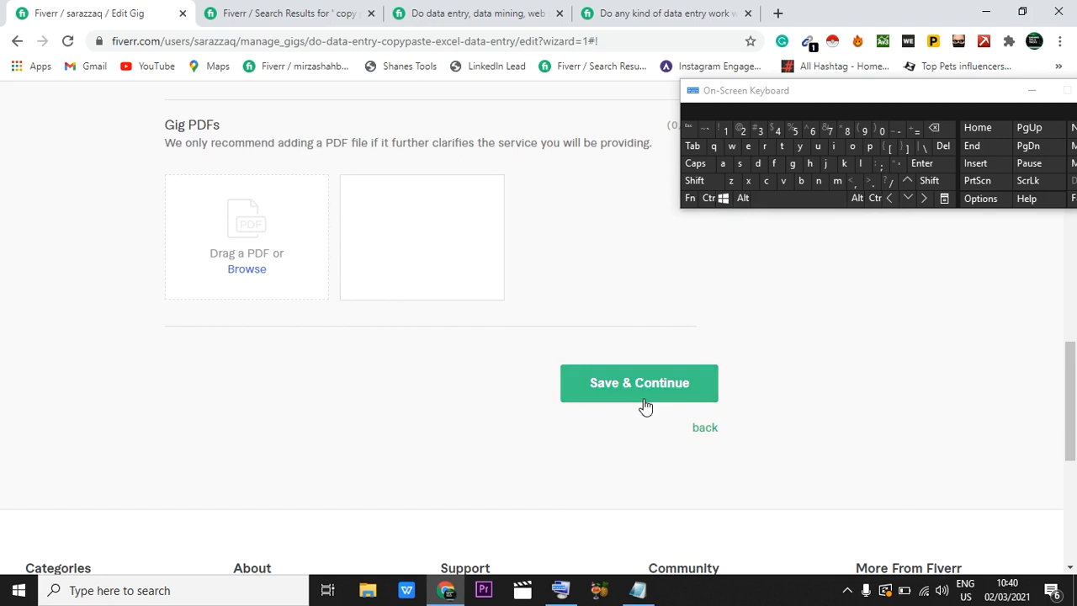
click(625, 385)
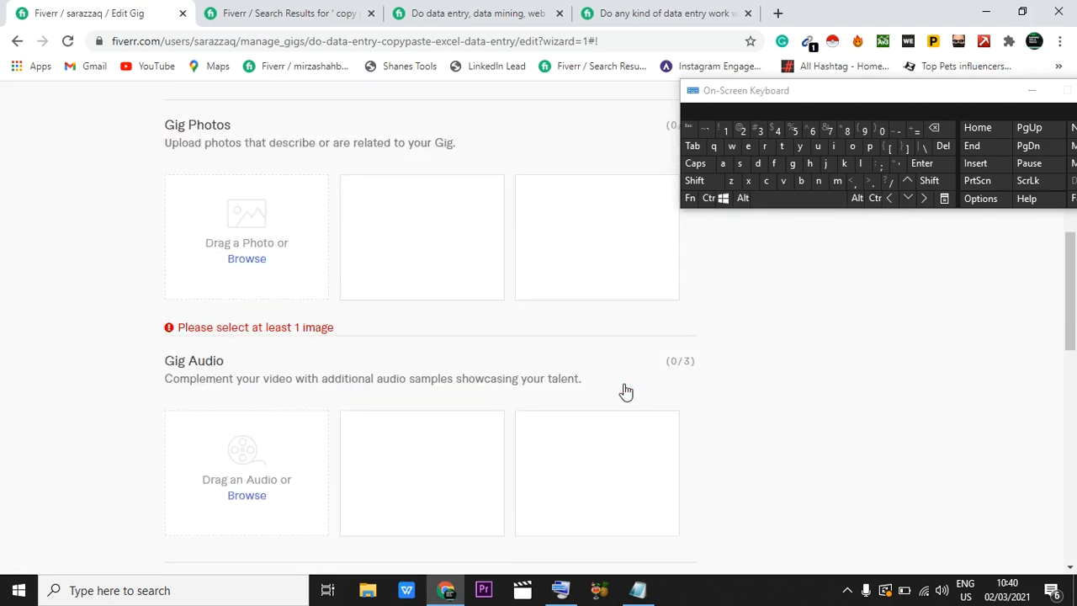
Step: Minimize the on-screen keyboard and upload the "How to create fiverr account" image from Downloads as the first gig photo
click(1040, 90)
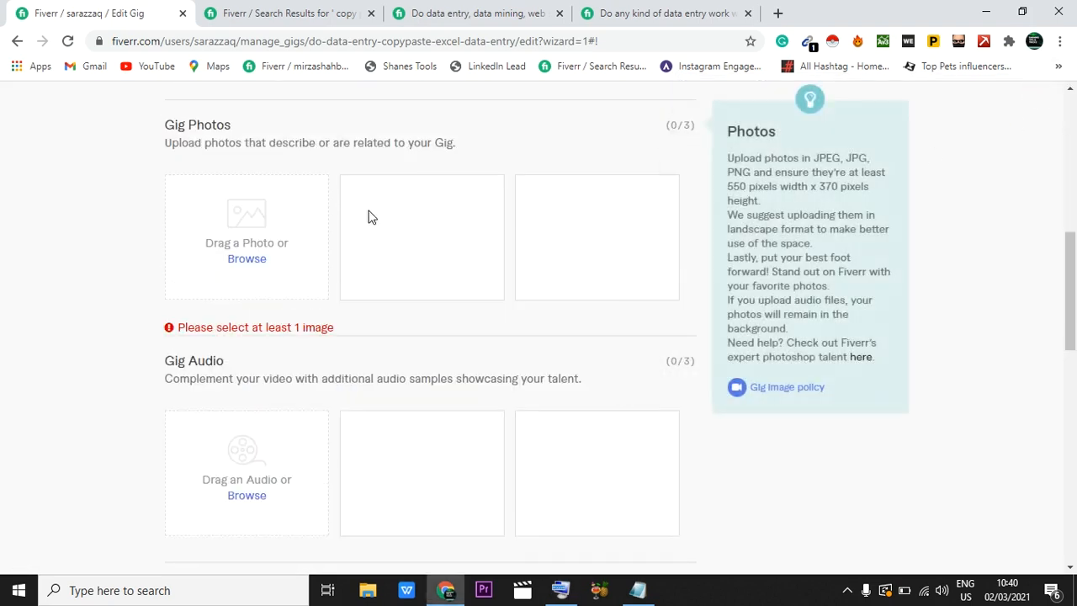
scroll(380, 209, up, 1)
scroll(354, 251, up, 6)
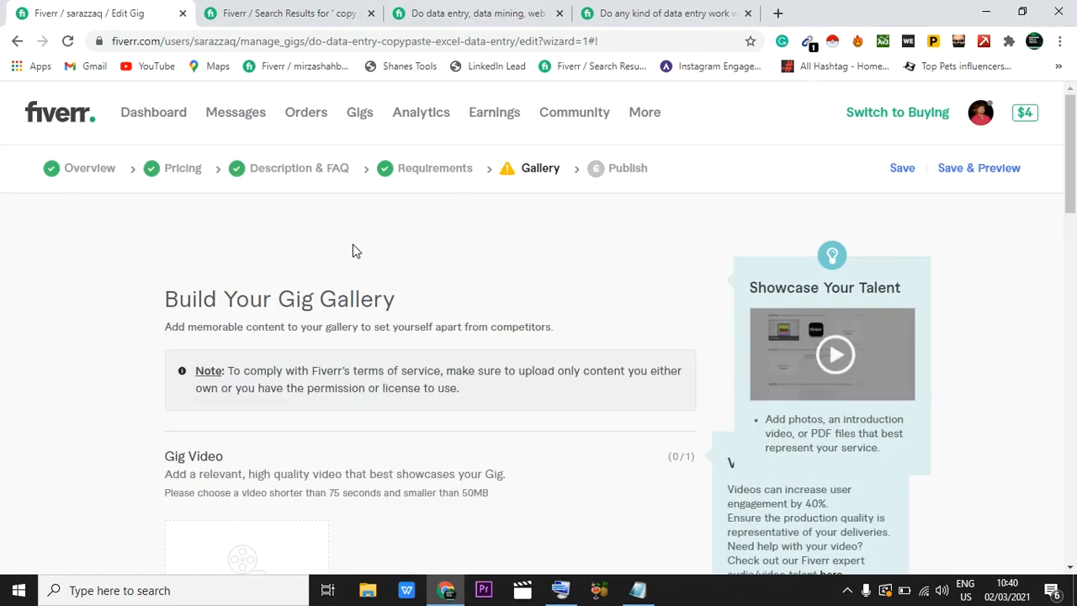
scroll(352, 244, down, 7)
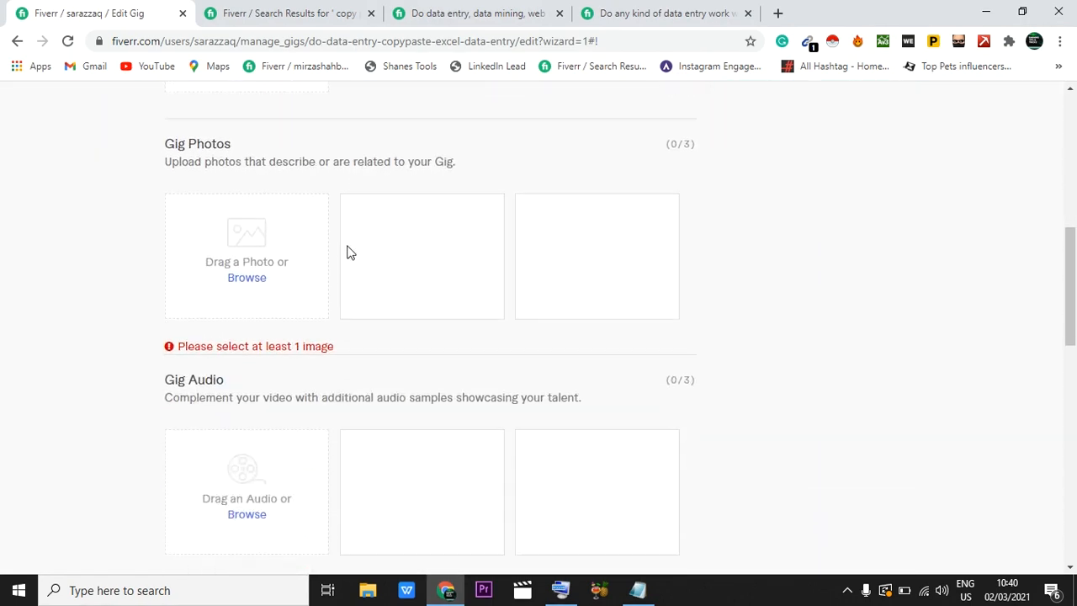
click(249, 279)
scroll(240, 286, down, 3)
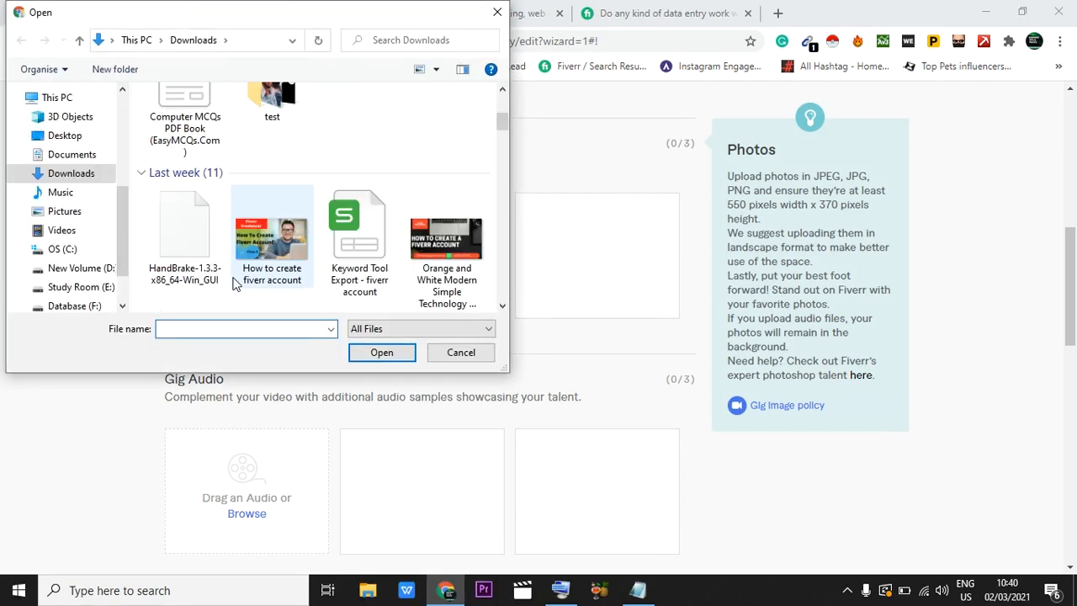
click(278, 243)
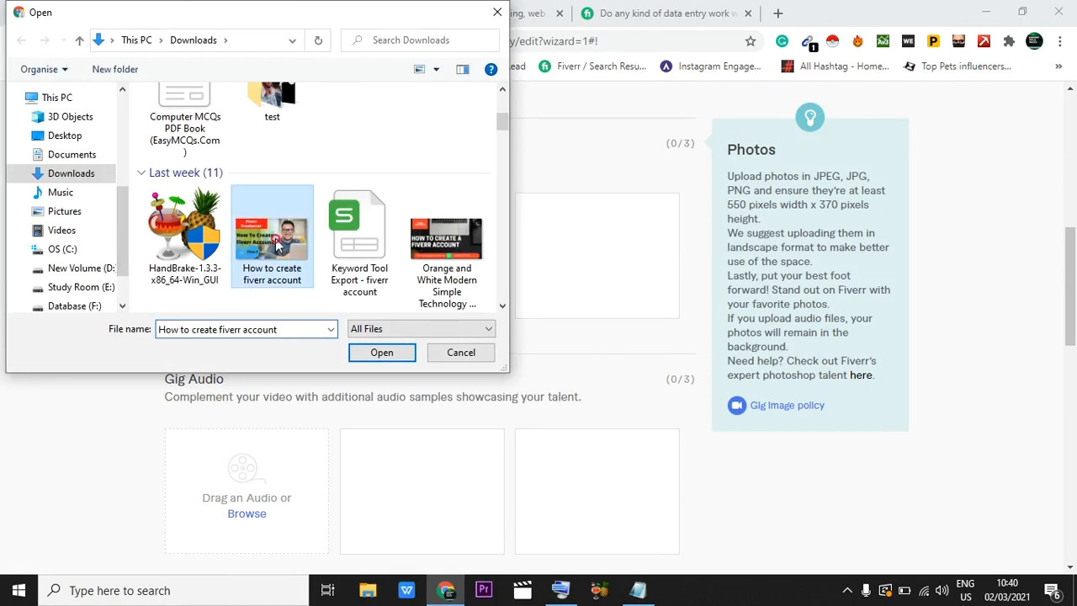
click(380, 352)
Step: Save the Gallery section without audio or PDF files and publish the gig
scroll(373, 344, down, 1)
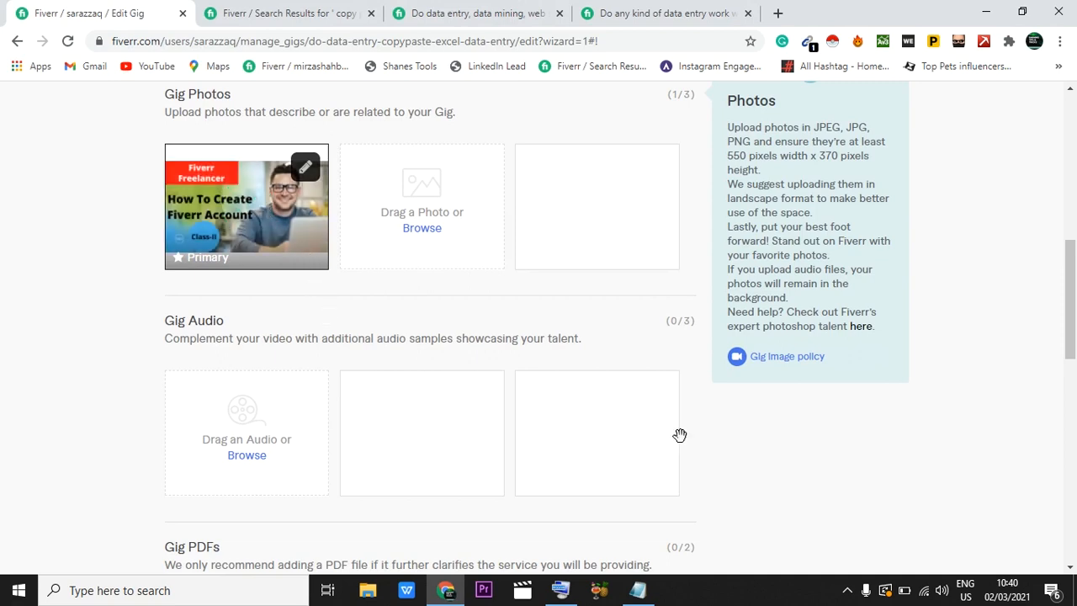
scroll(680, 435, down, 8)
scroll(724, 252, up, 2)
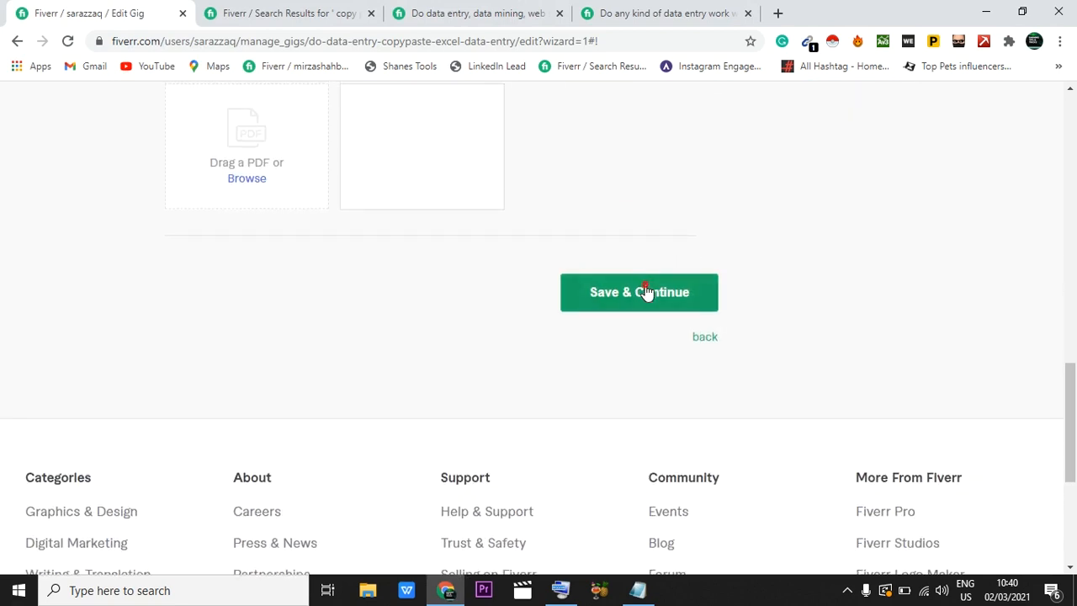
click(645, 290)
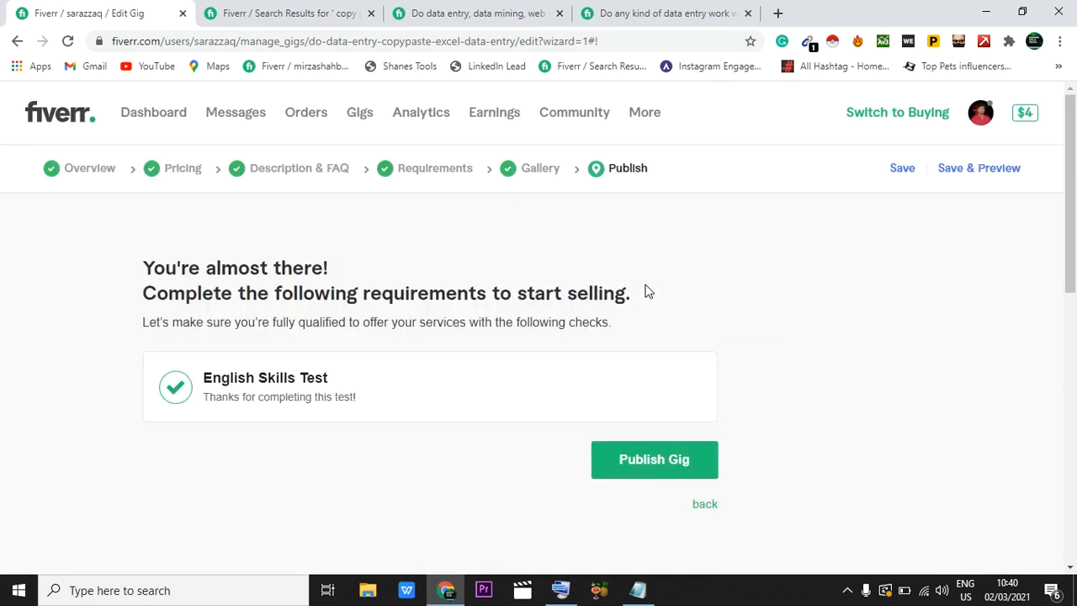
scroll(645, 291, down, 2)
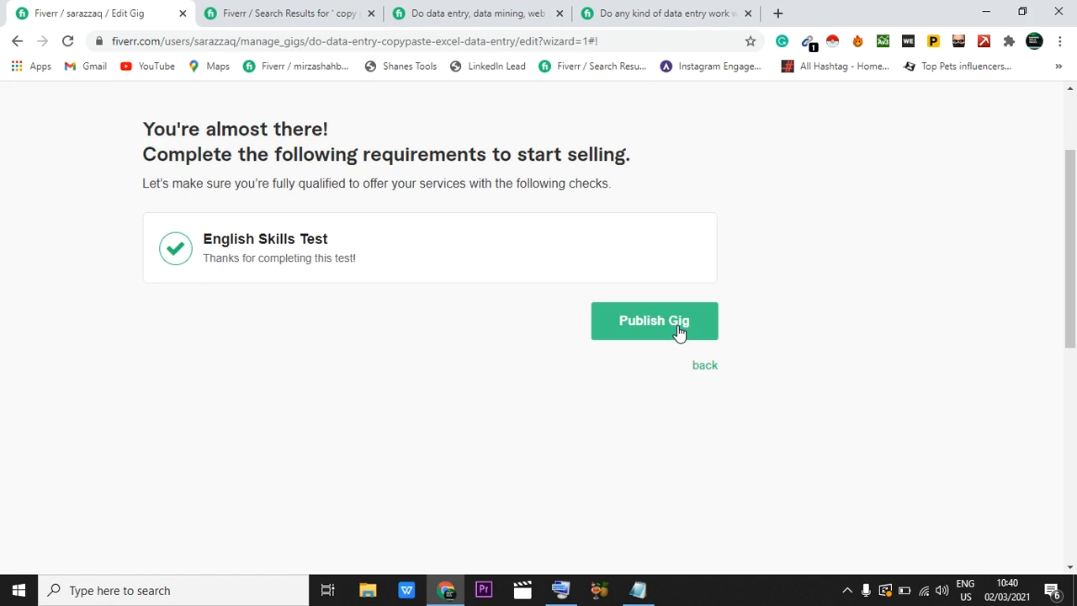
click(678, 328)
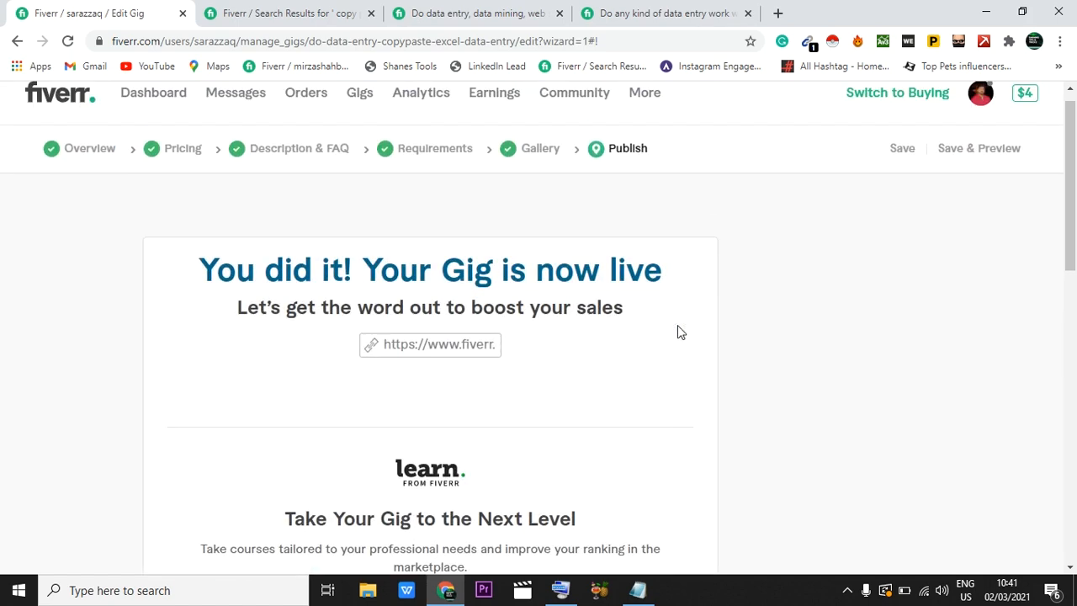
Step: Look through the published gig's confirmation page, including its sharing options and suggested courses, and go back one page in the browser history
scroll(925, 248, down, 3)
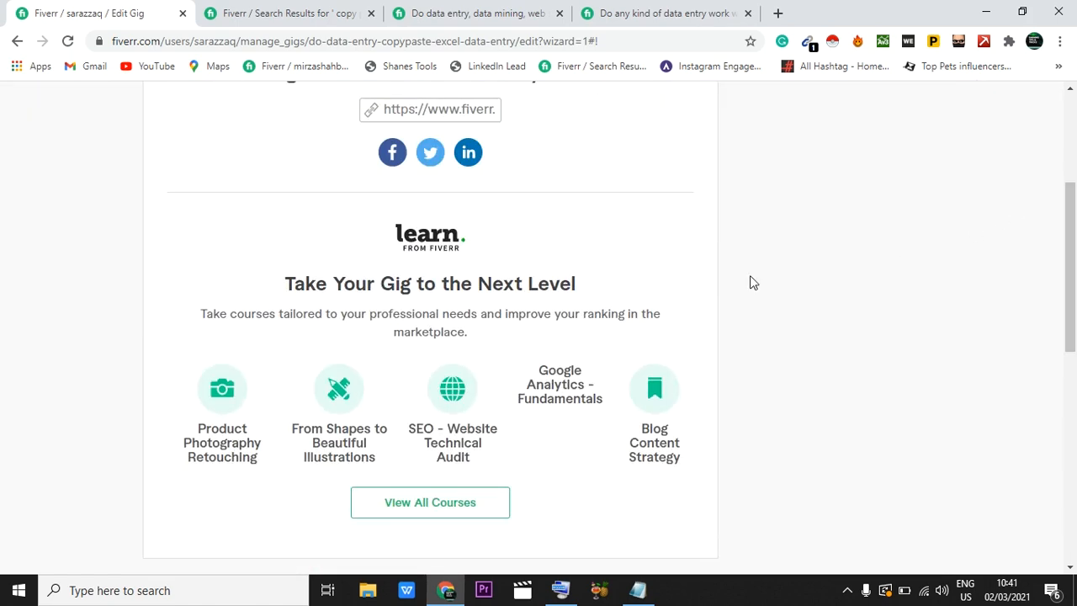
scroll(660, 412, down, 2)
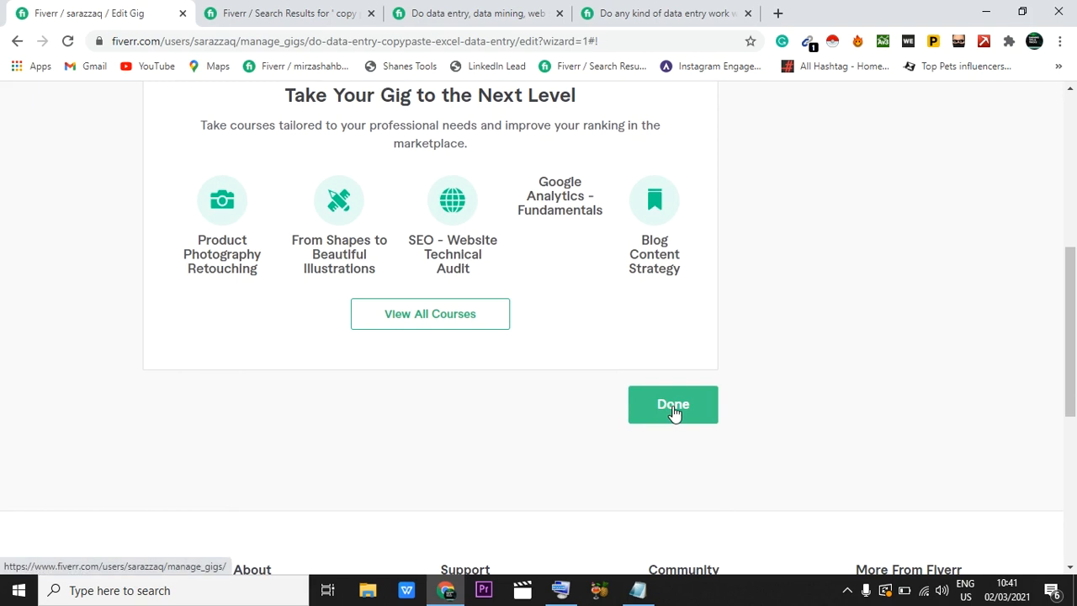
scroll(581, 267, up, 2)
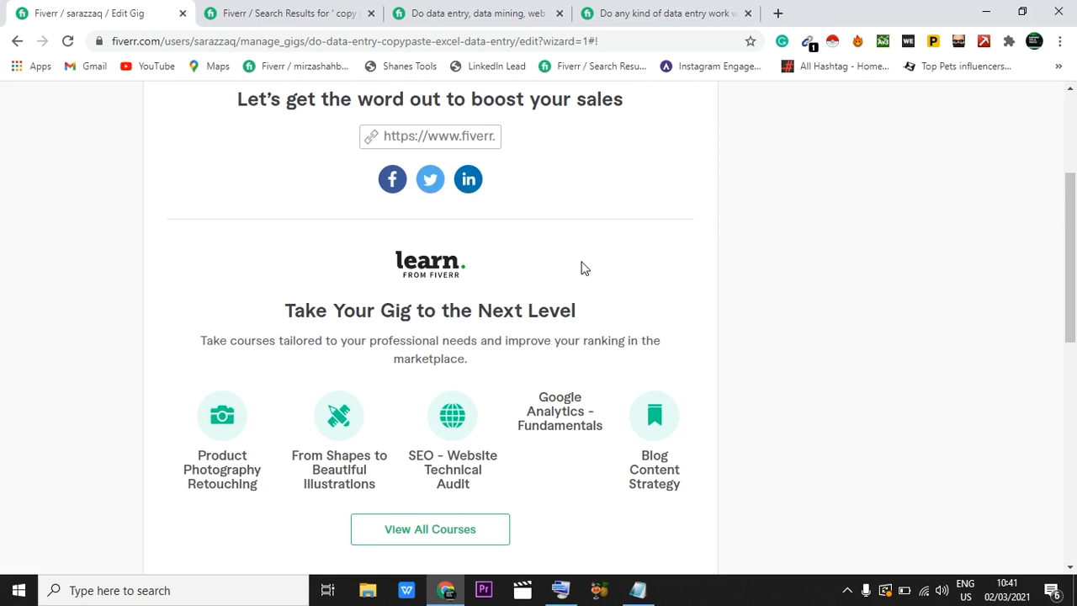
scroll(426, 232, up, 2)
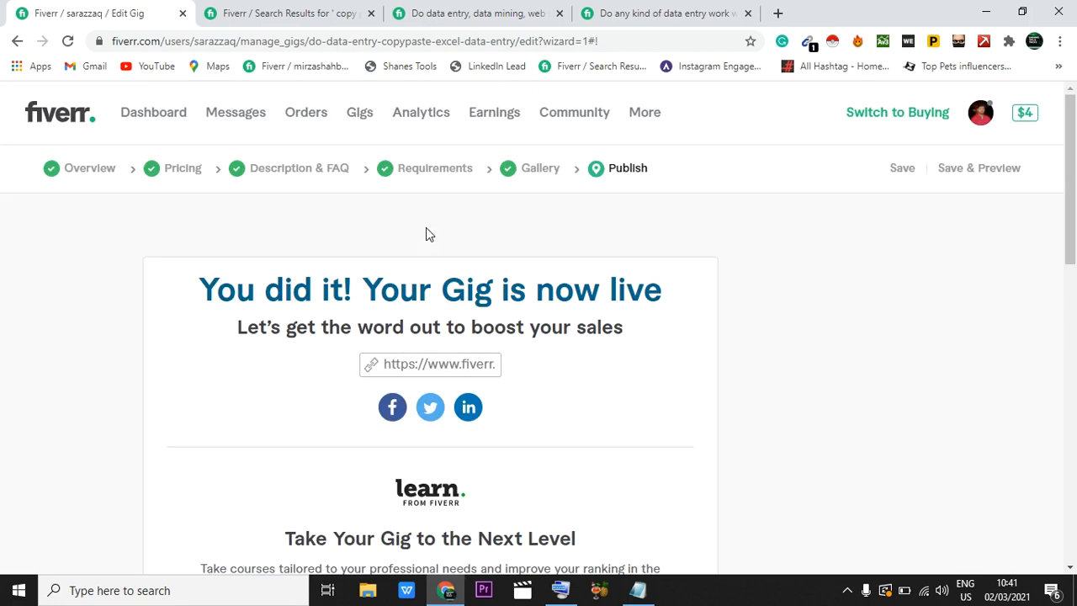
click(17, 41)
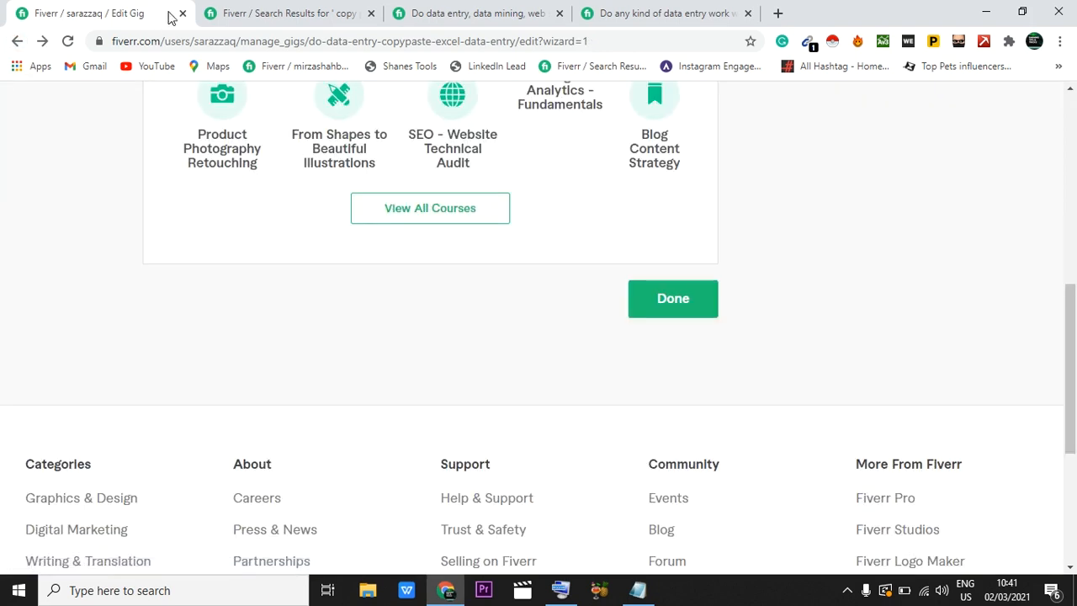
scroll(377, 262, up, 4)
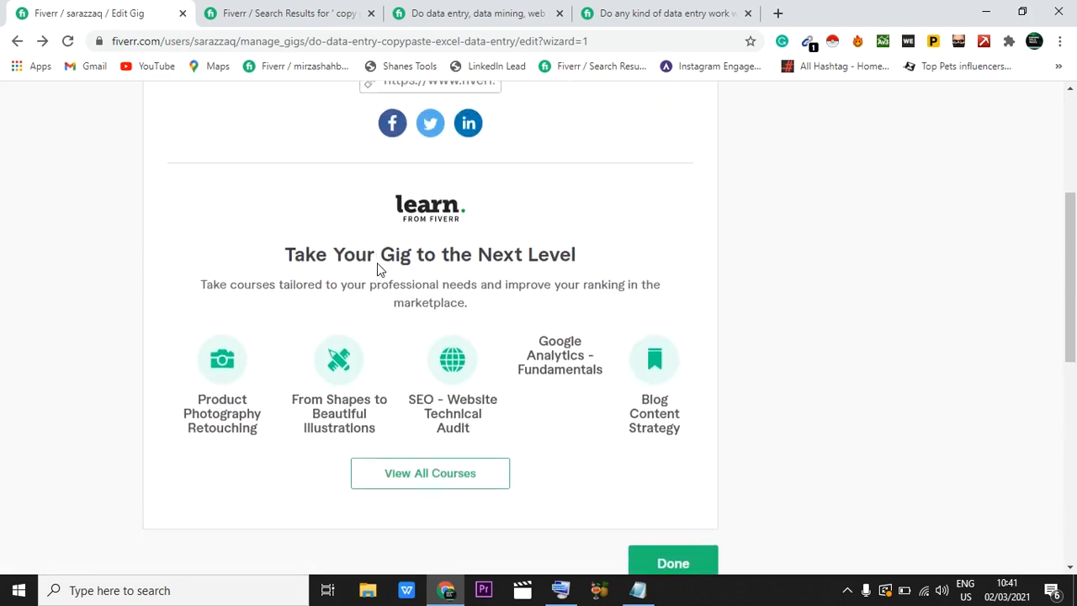
scroll(377, 263, up, 3)
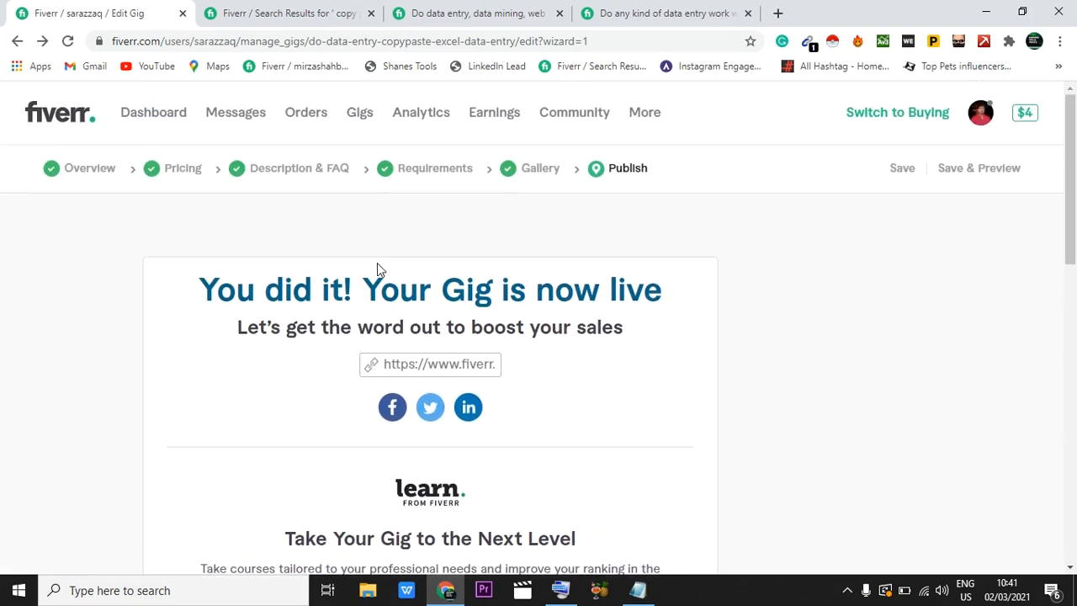